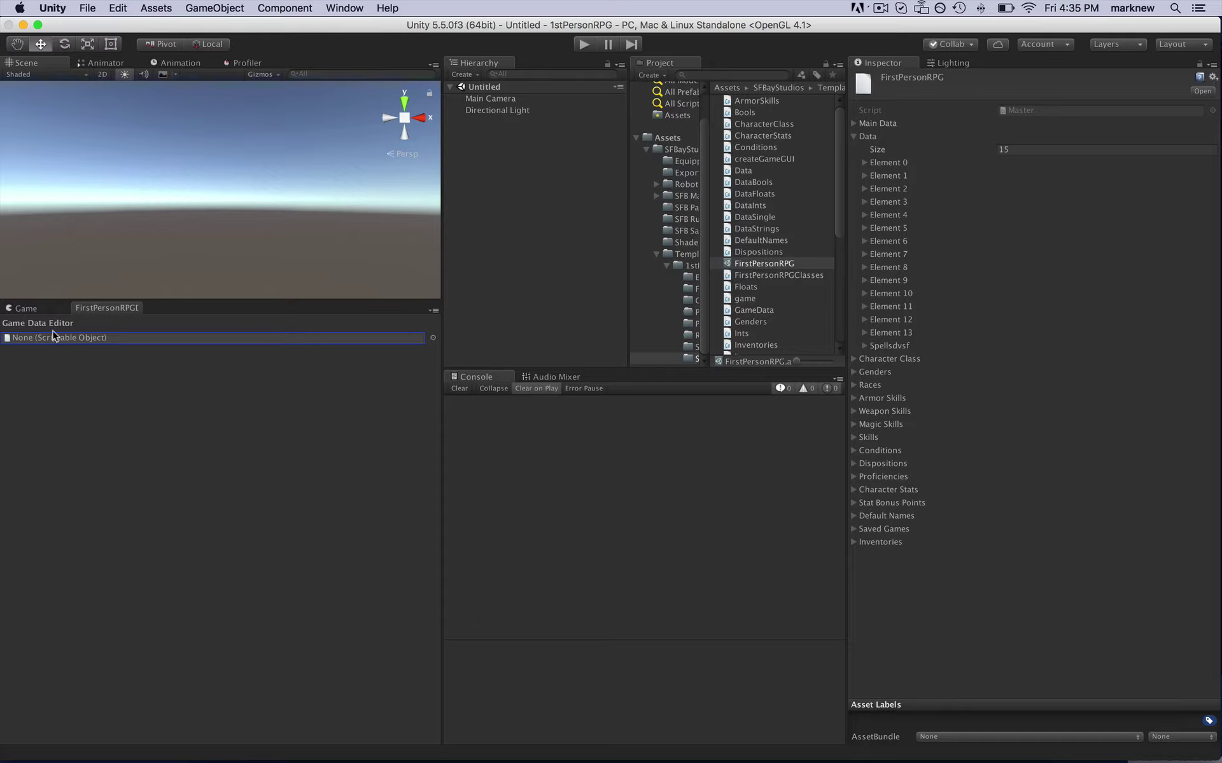
- Close the FirstPersonRPG editor tab, open the SFBayStudios Game Data Editor and dock it beside the Game view
right_click(93, 311)
left_click(124, 330)
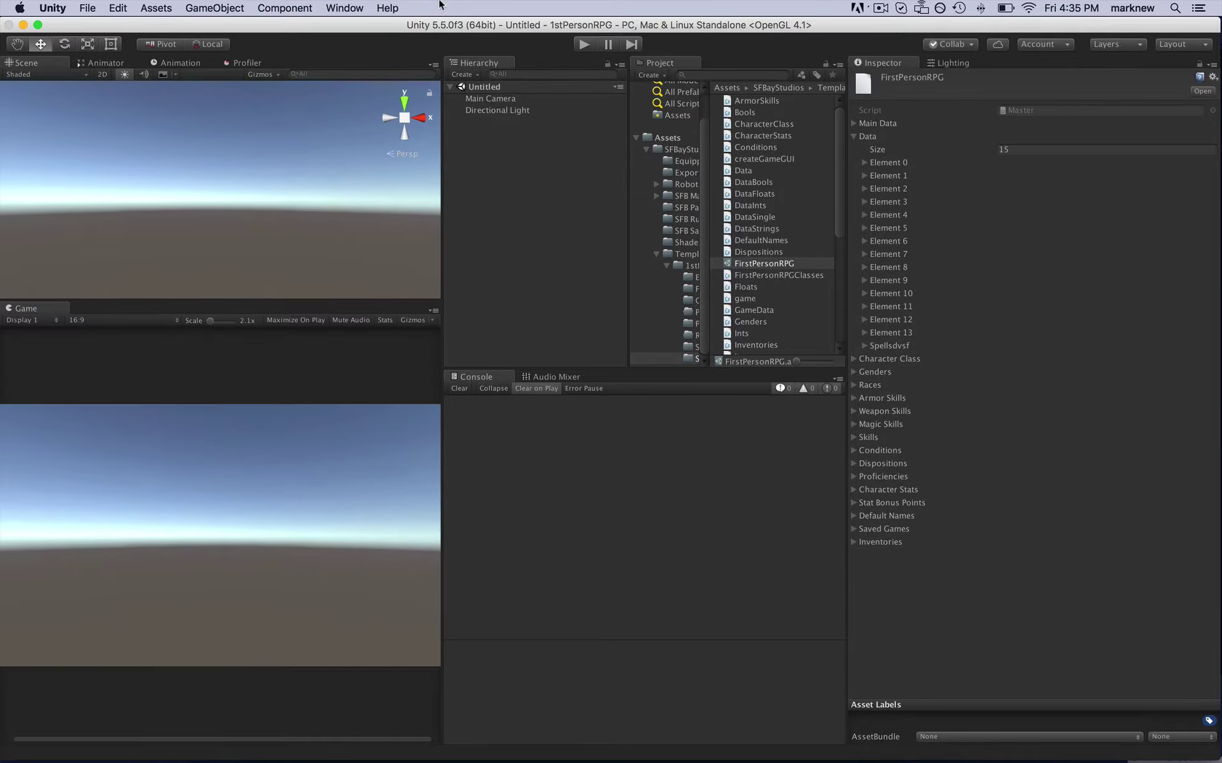
left_click(344, 7)
mouse_move(382, 98)
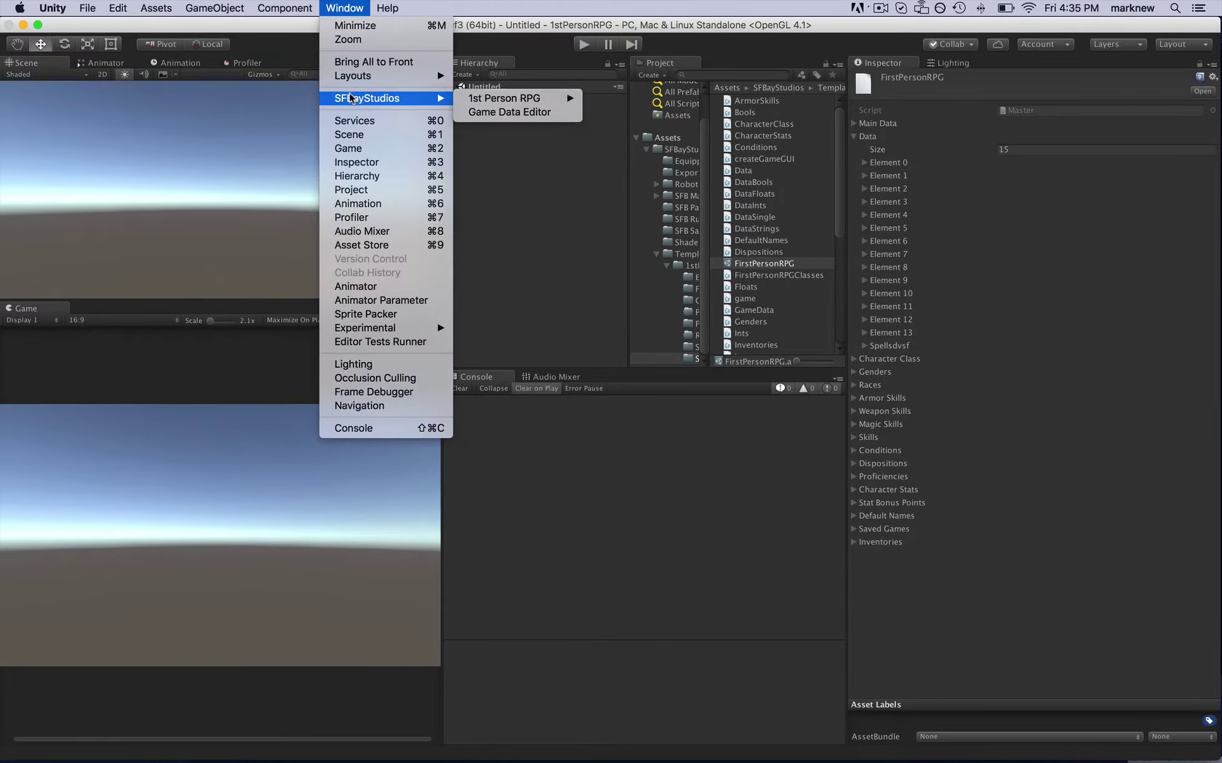
left_click(550, 113)
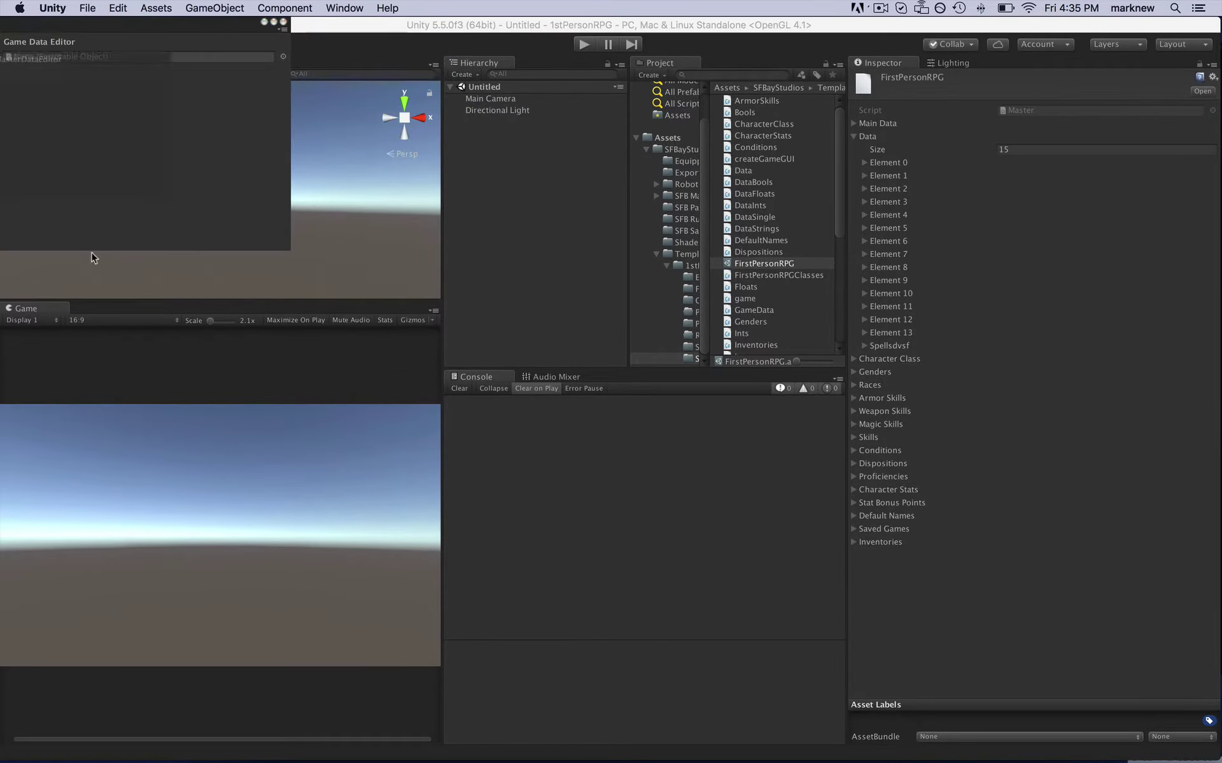
left_click_drag(91, 257, 89, 315)
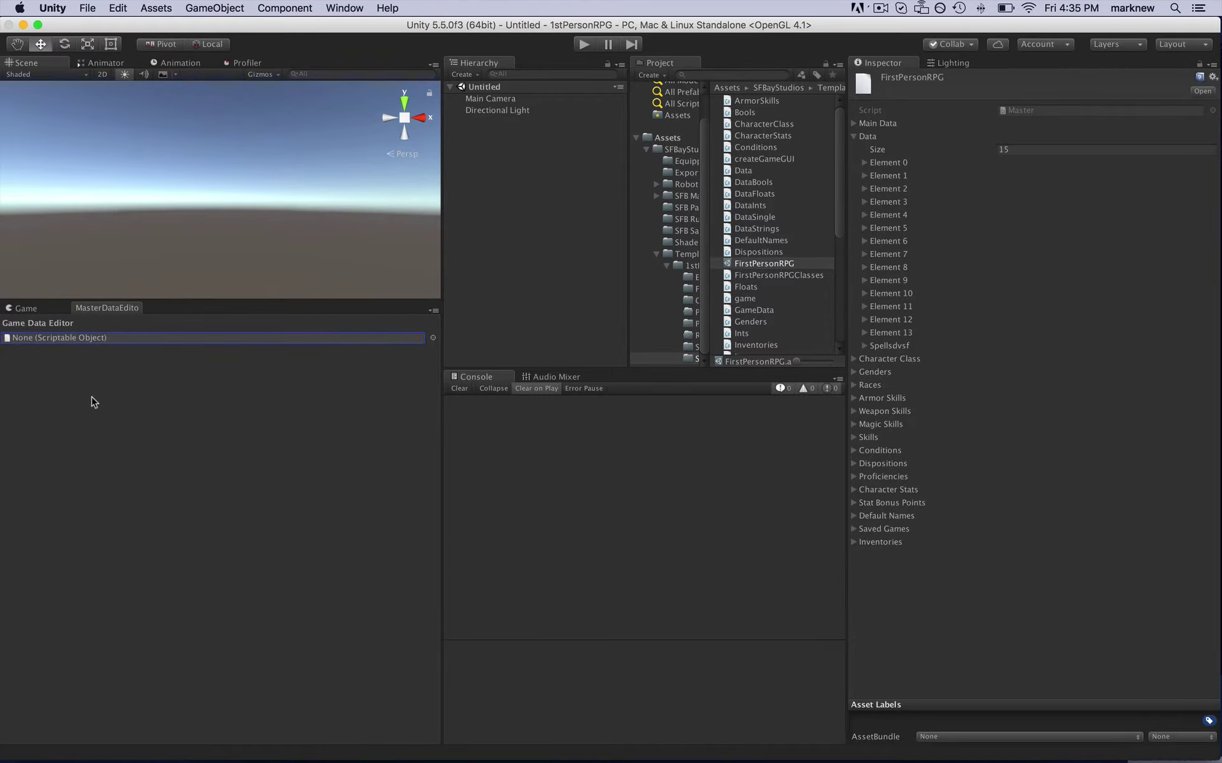
- Load the FirstPersonRPG scriptable object into the Game Data Editor
left_click(433, 338)
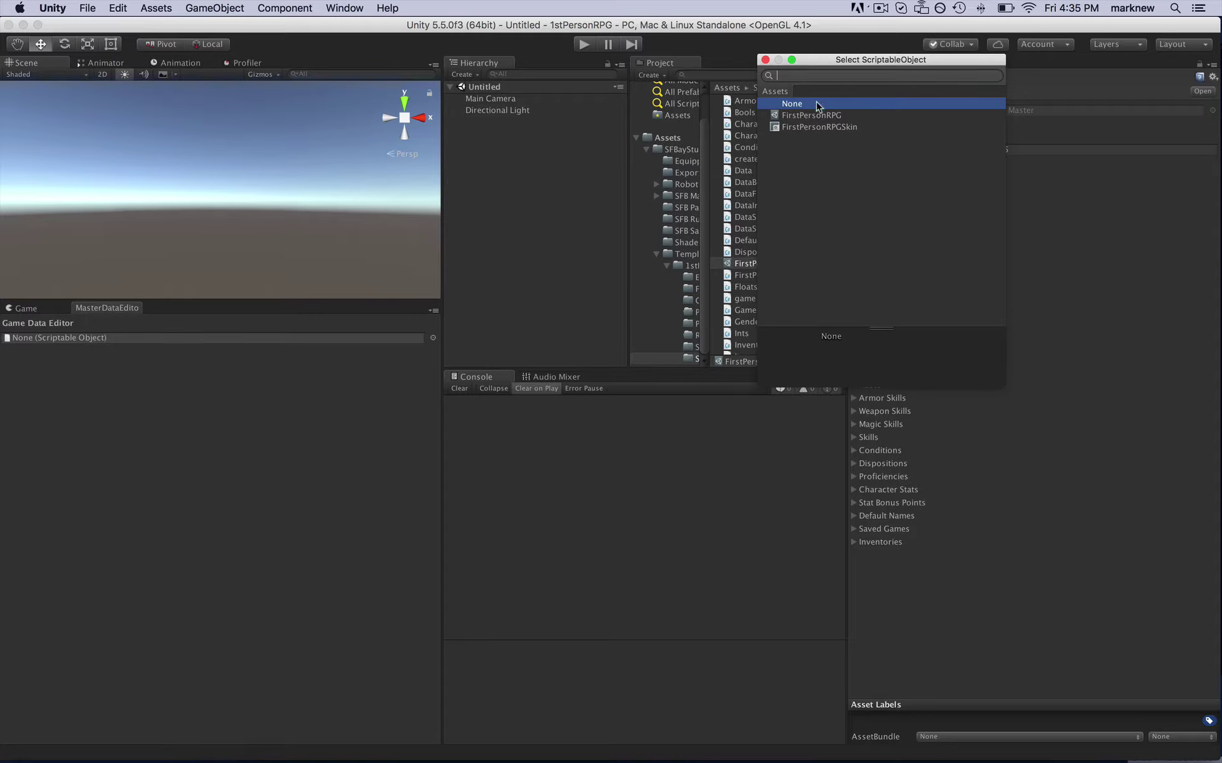
left_click(801, 117)
left_click(765, 59)
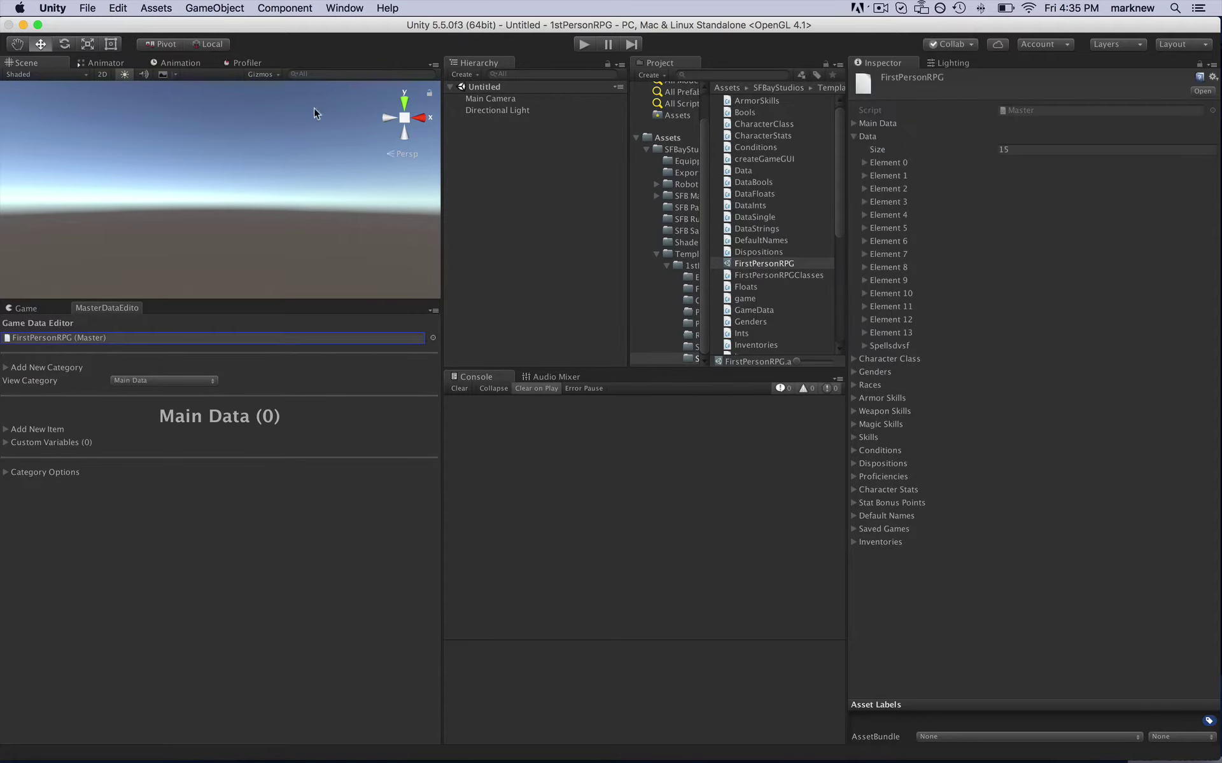
- Locate the SFBayStudios command for creating a Master Data Object asset, without running it
left_click(217, 6)
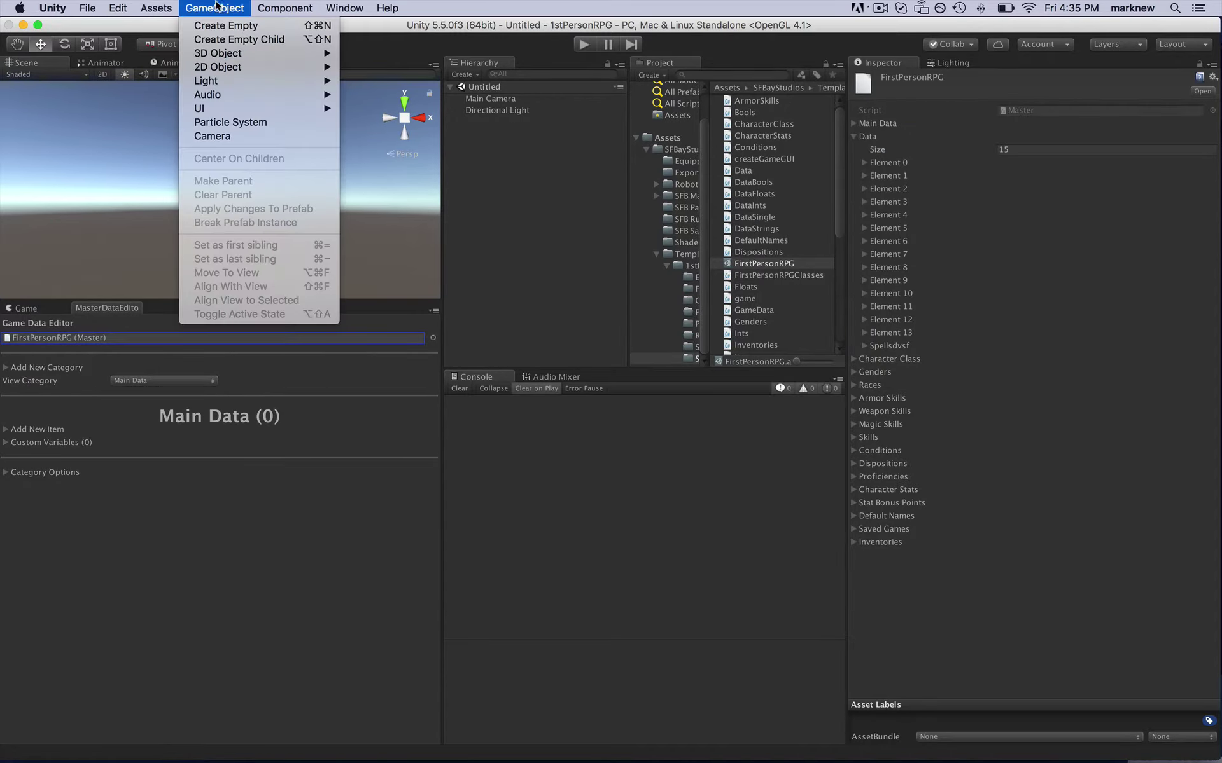
mouse_move(287, 5)
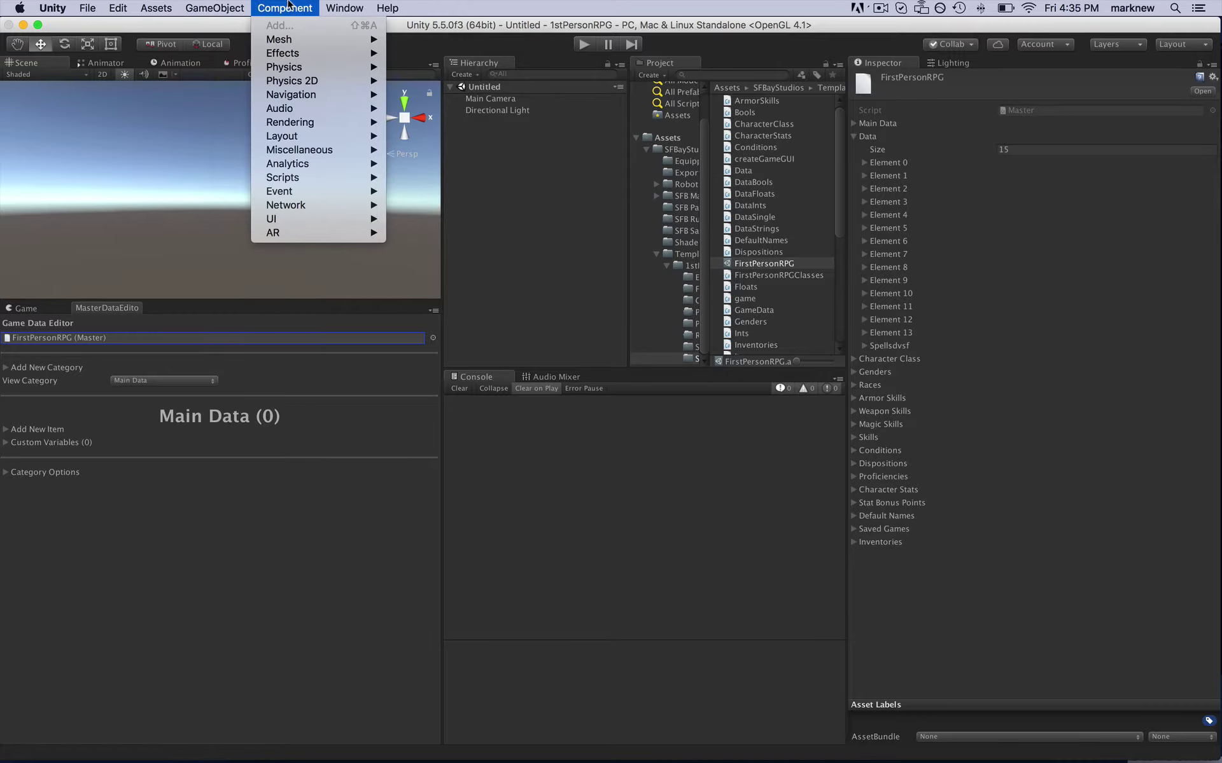
mouse_move(344, 6)
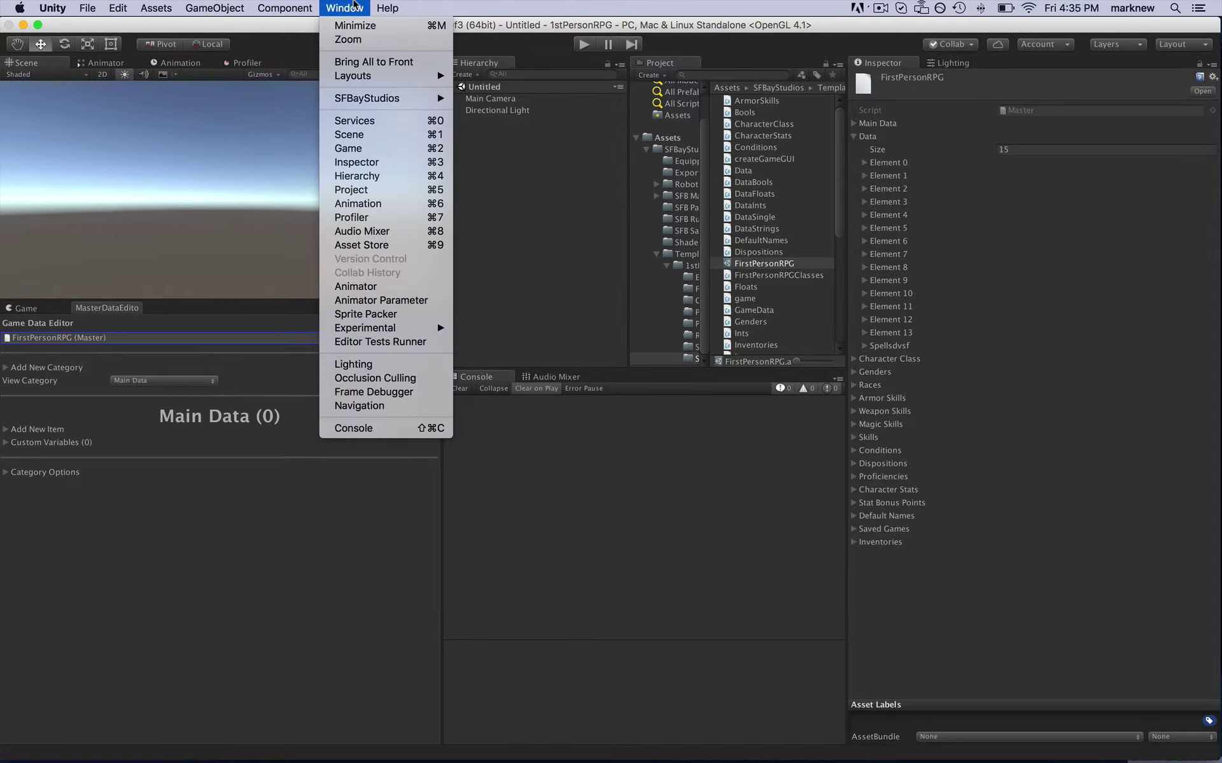
mouse_move(367, 99)
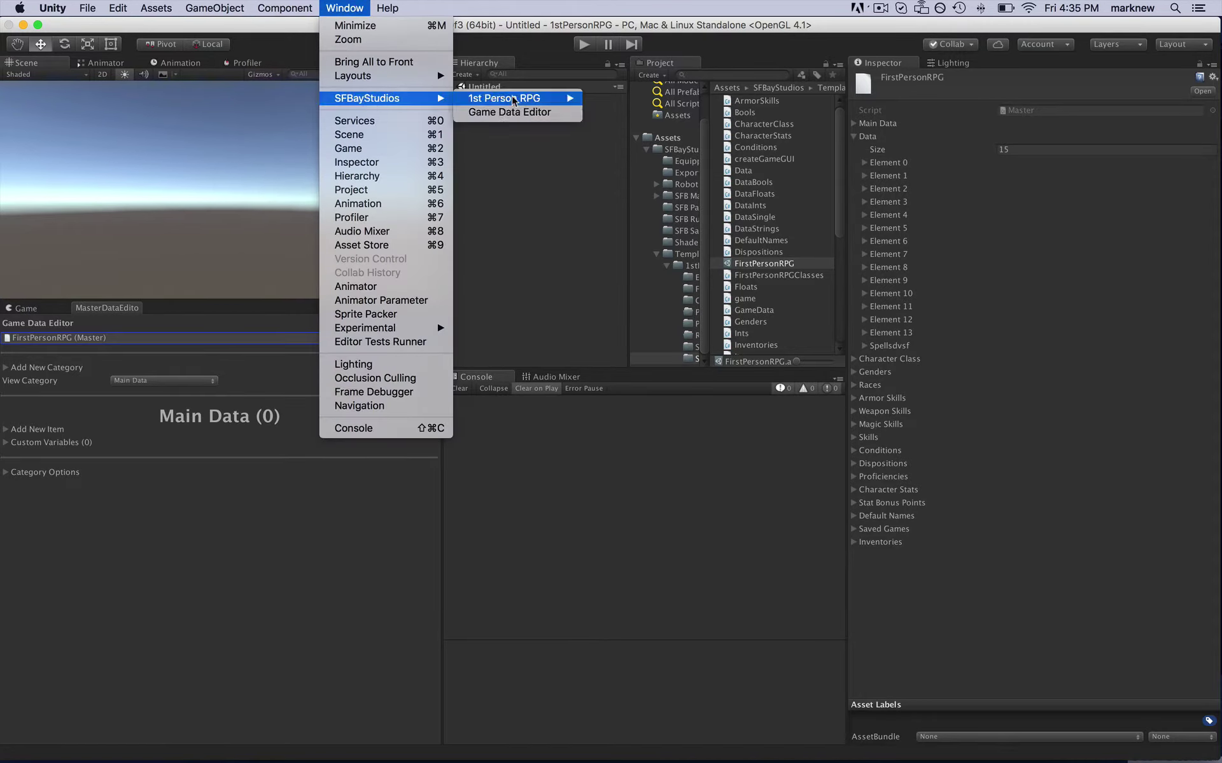
mouse_move(226, 3)
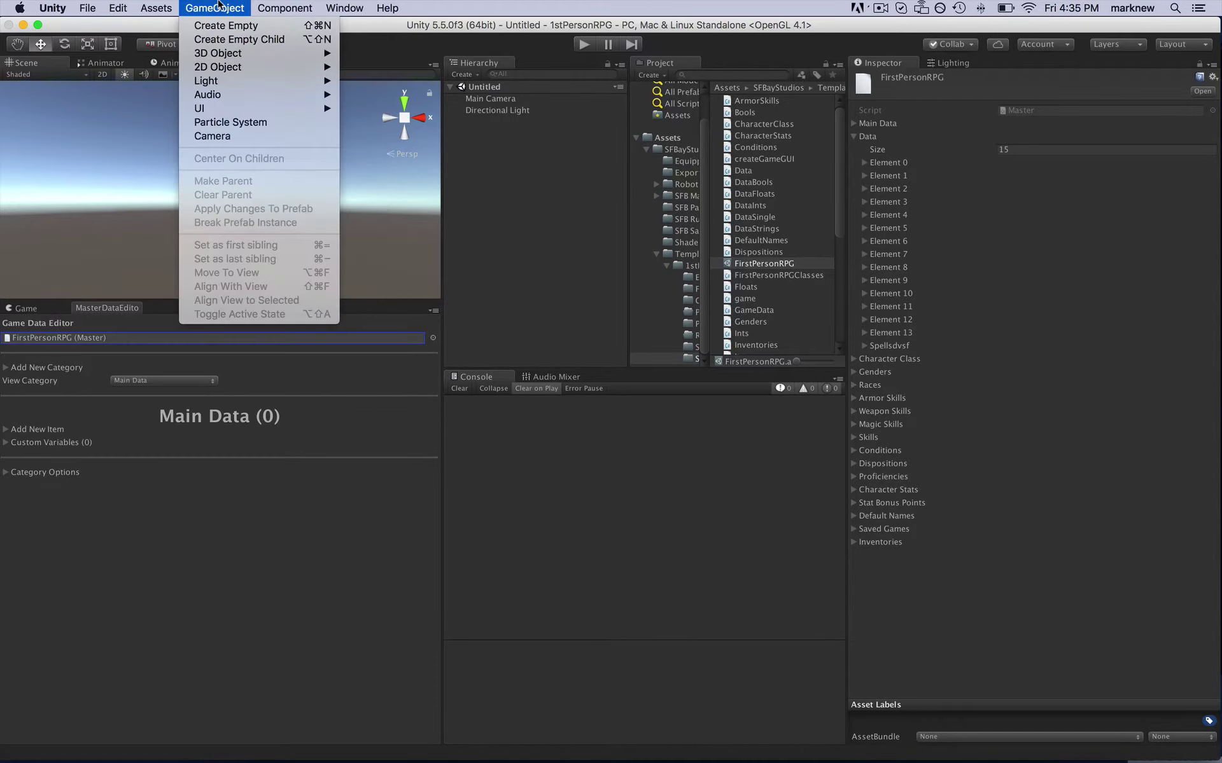
mouse_move(156, 5)
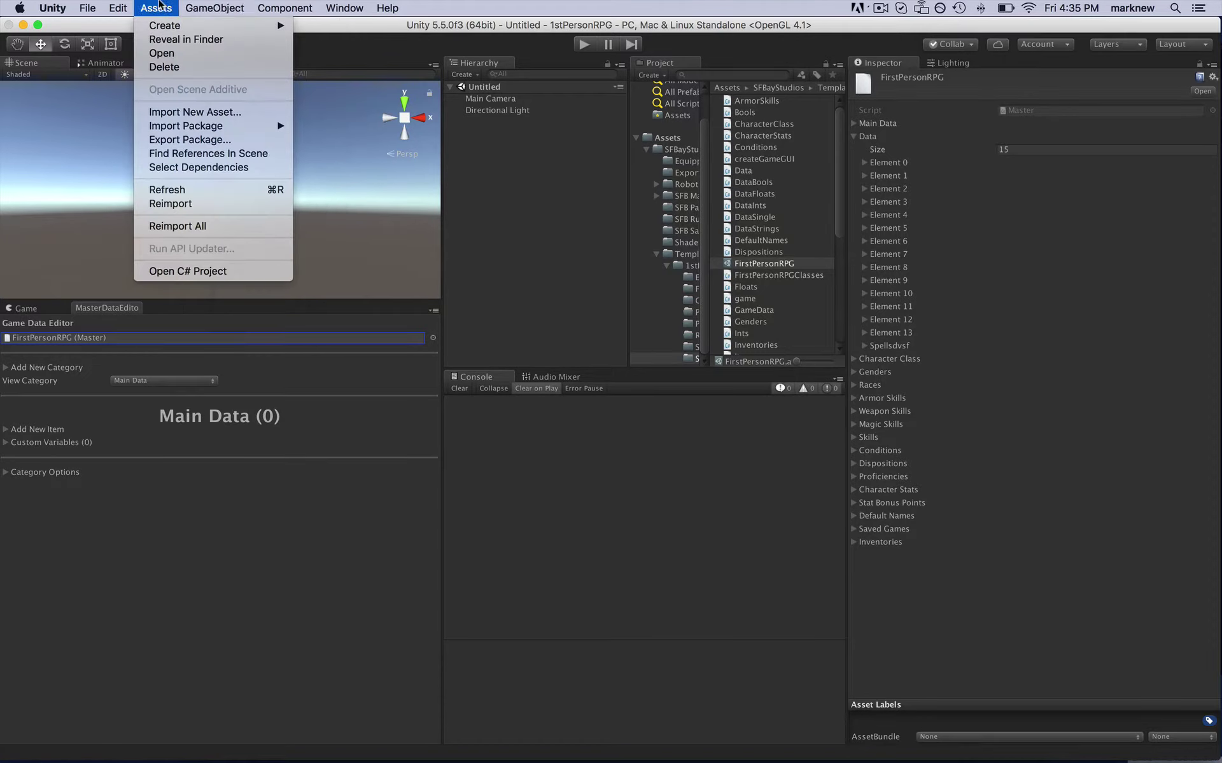
mouse_move(158, 28)
mouse_move(391, 31)
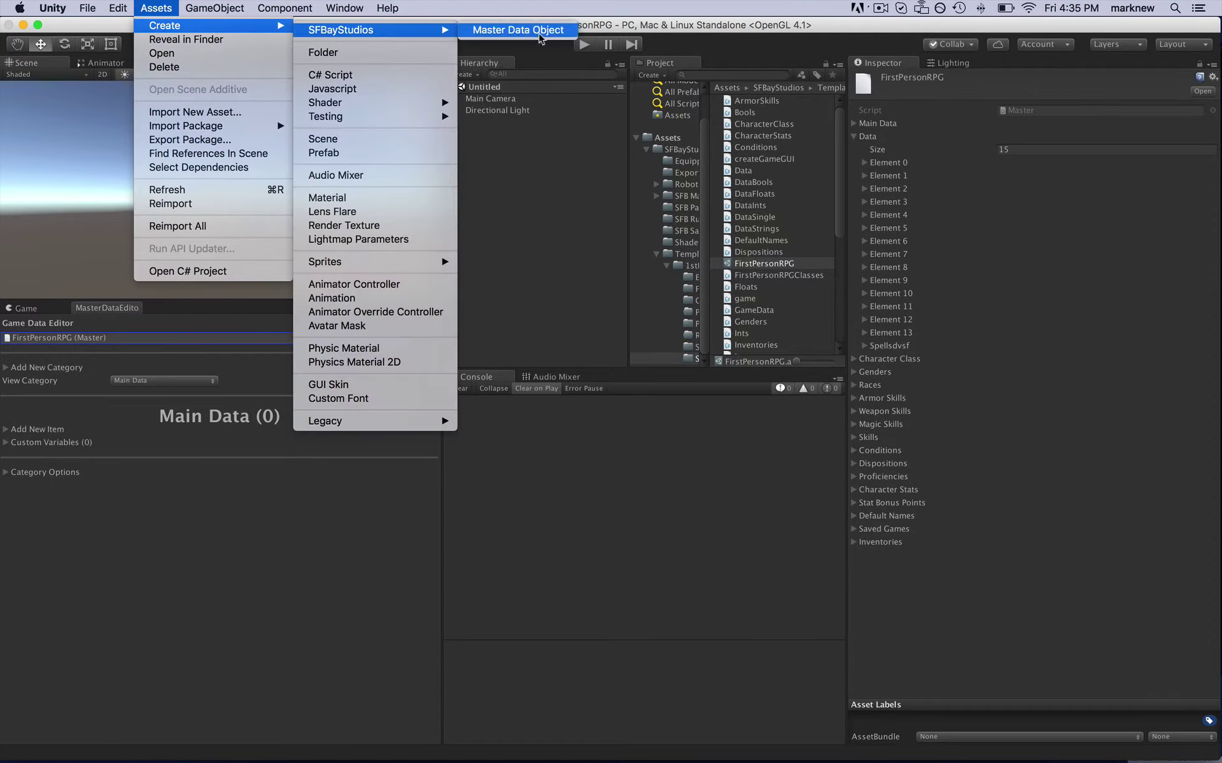
left_click(547, 320)
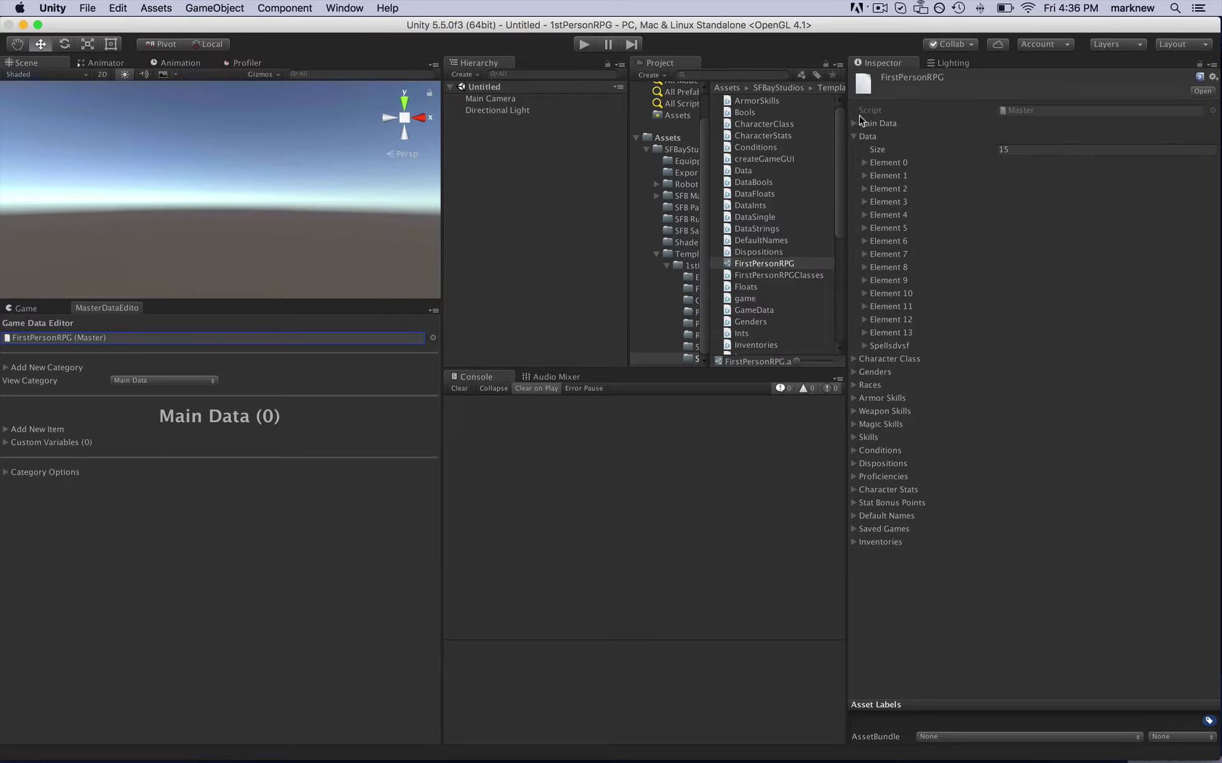
- Examine the Items of Element 0 in the FirstPersonRPG asset's Data list and collapse the list
left_click(863, 163)
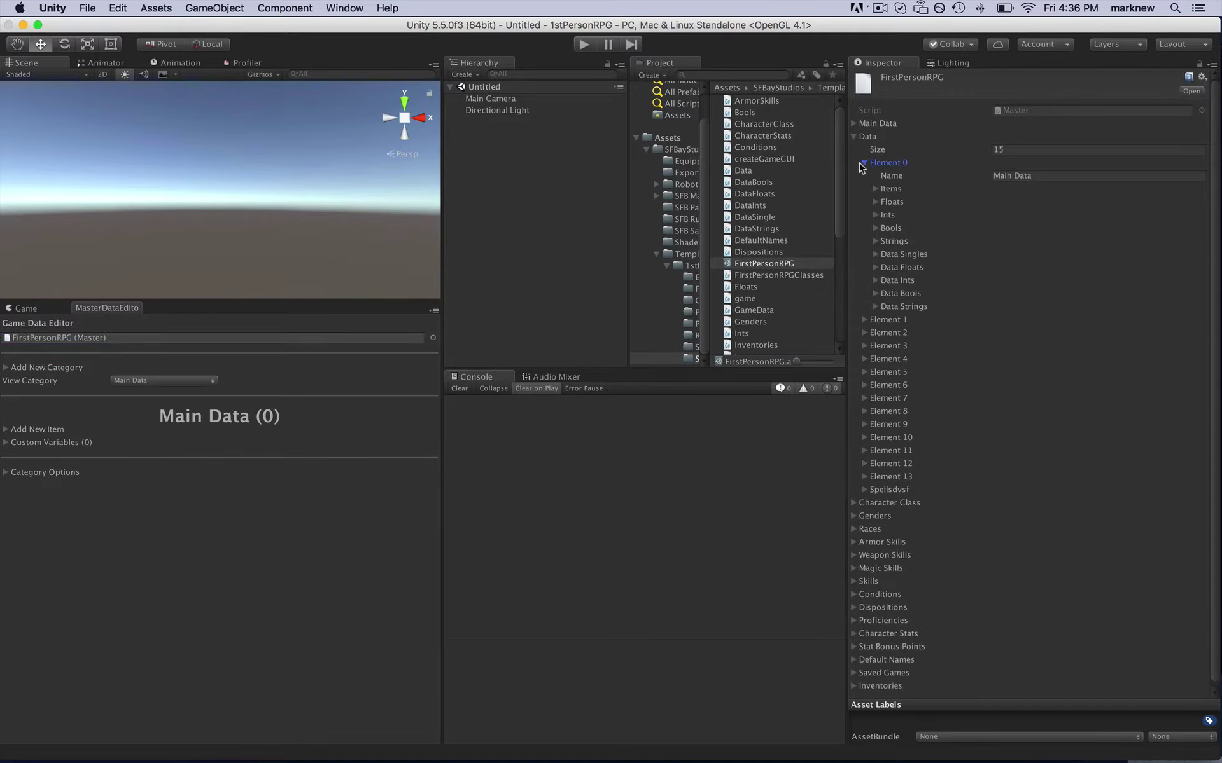
left_click(876, 189)
left_click(876, 189)
left_click(863, 163)
left_click(854, 136)
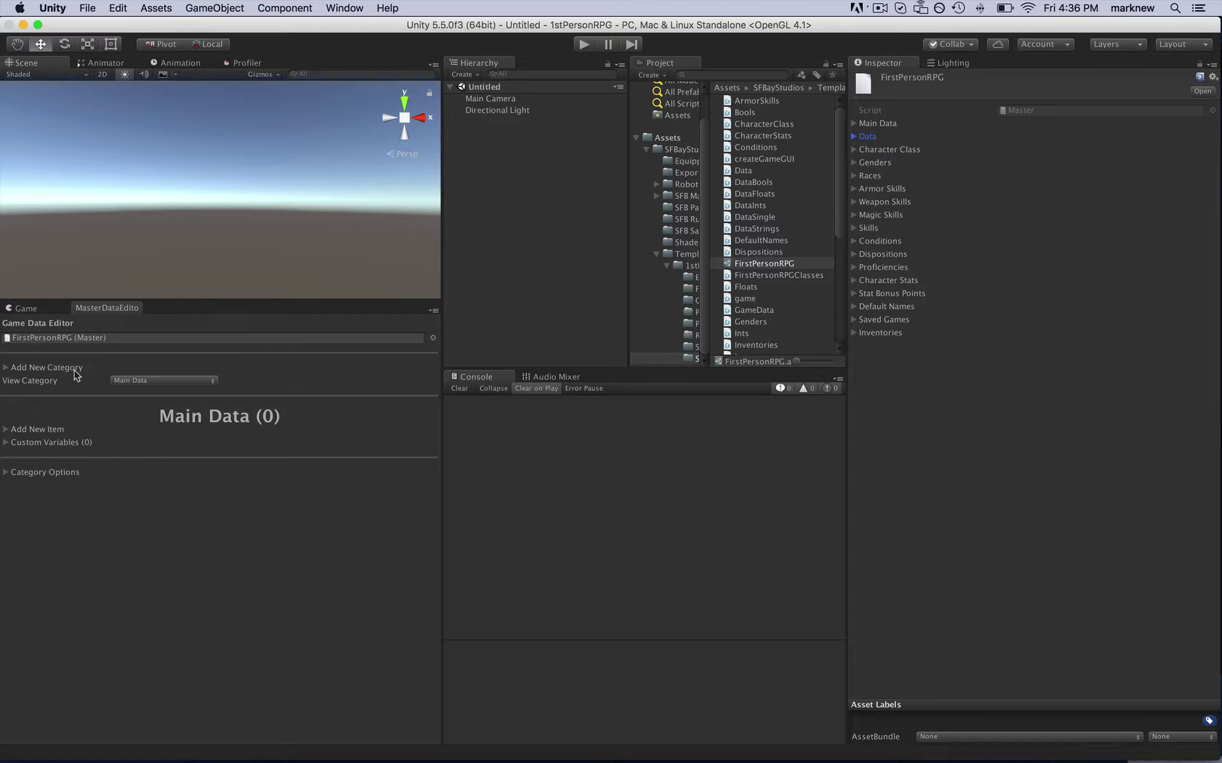
- Add a new category named Test Class to the FirstPersonRPG game data
left_click(13, 369)
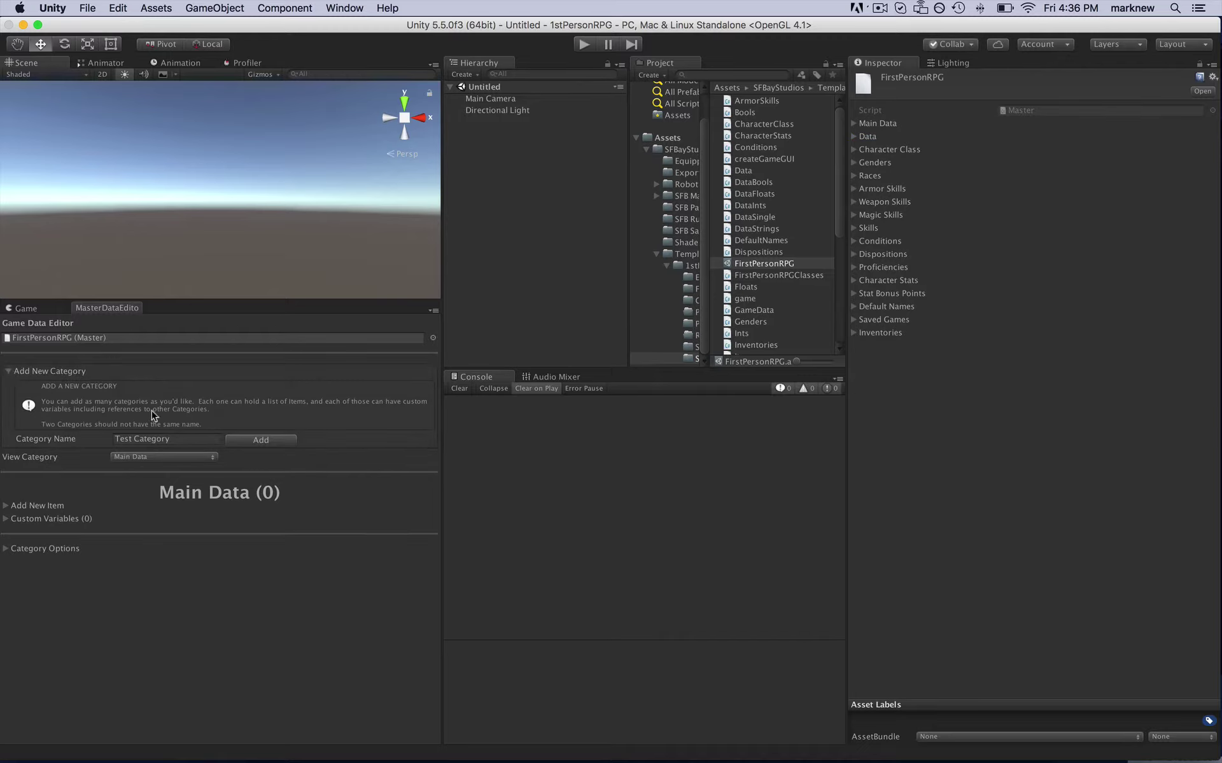
left_click(182, 438)
type("Teset")
left_click(260, 443)
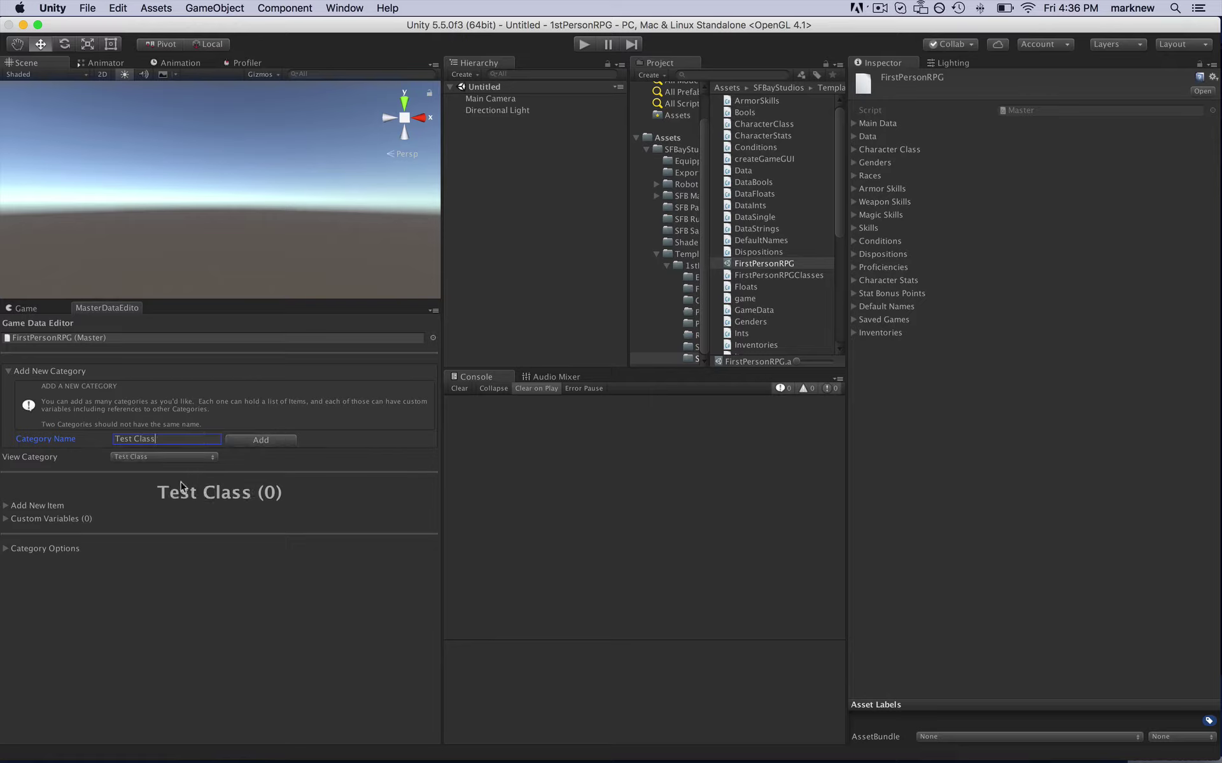
- Review the contents of the Main Data, Classes, Races, Stats and Default Names categories, and return to the Test Class category
left_click(164, 457)
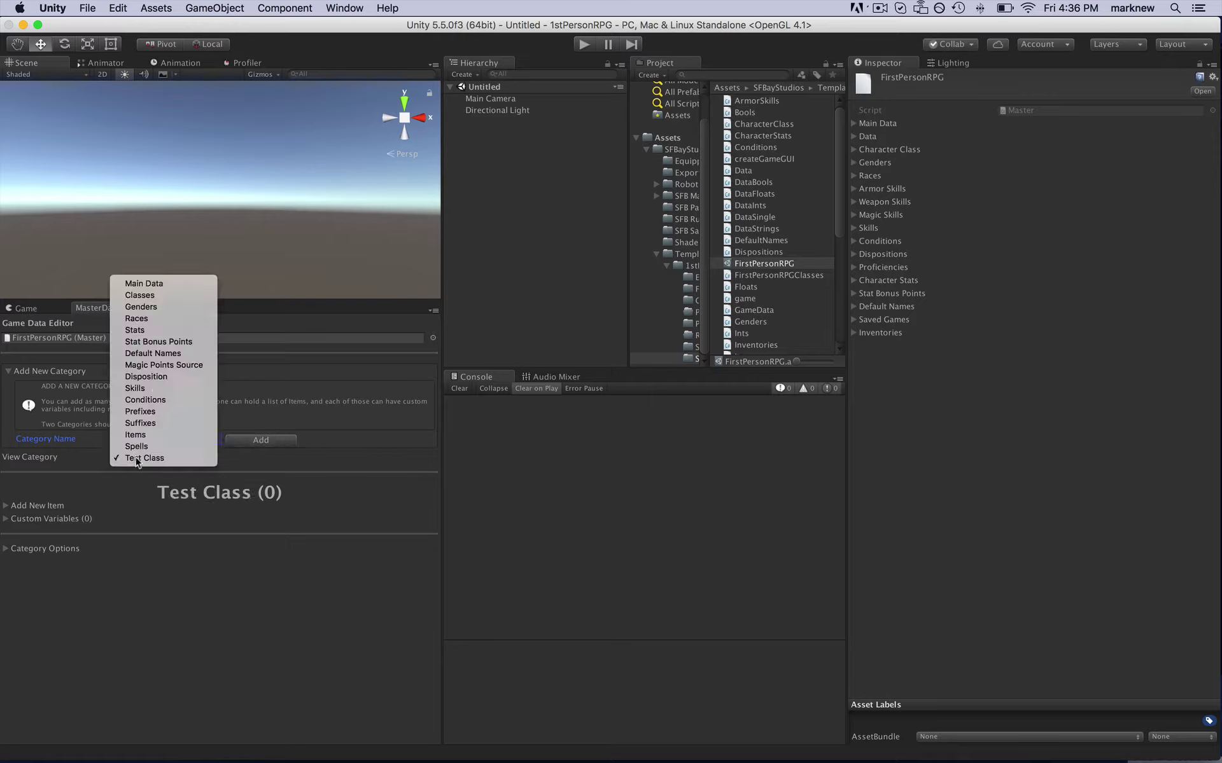
left_click(158, 299)
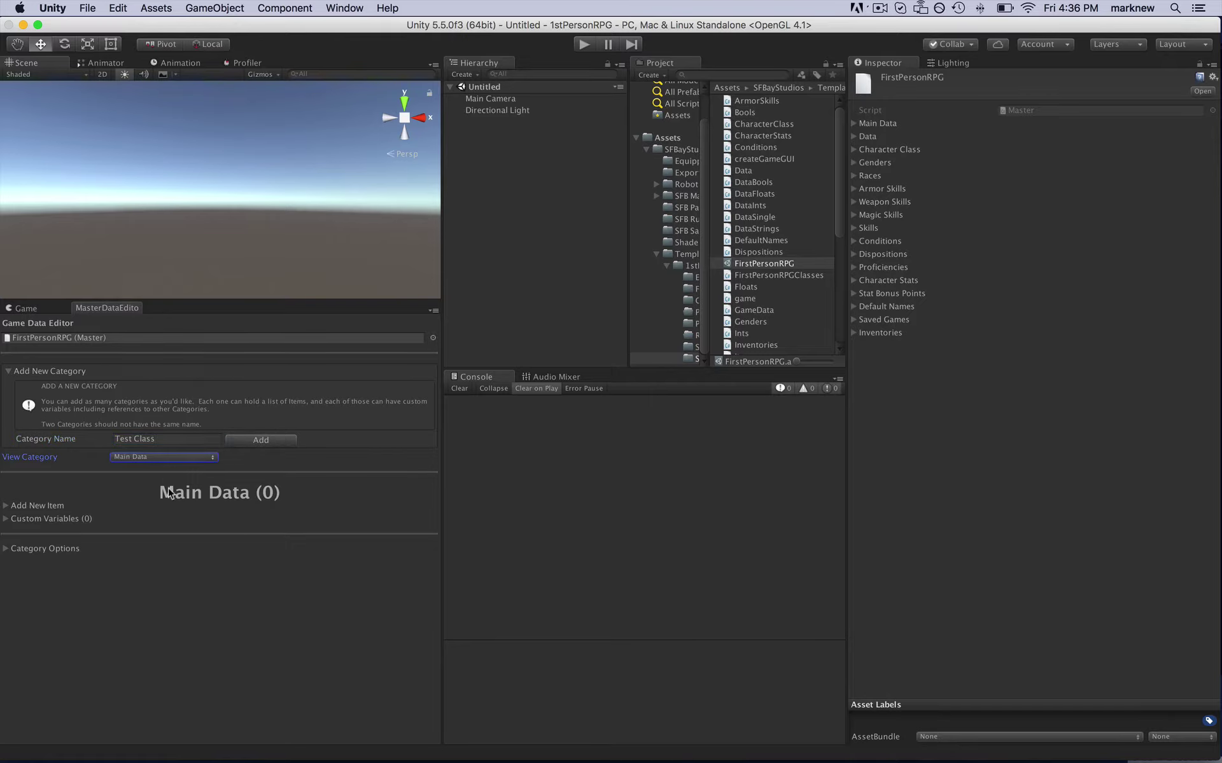
left_click(163, 457)
left_click(167, 473)
left_click(172, 458)
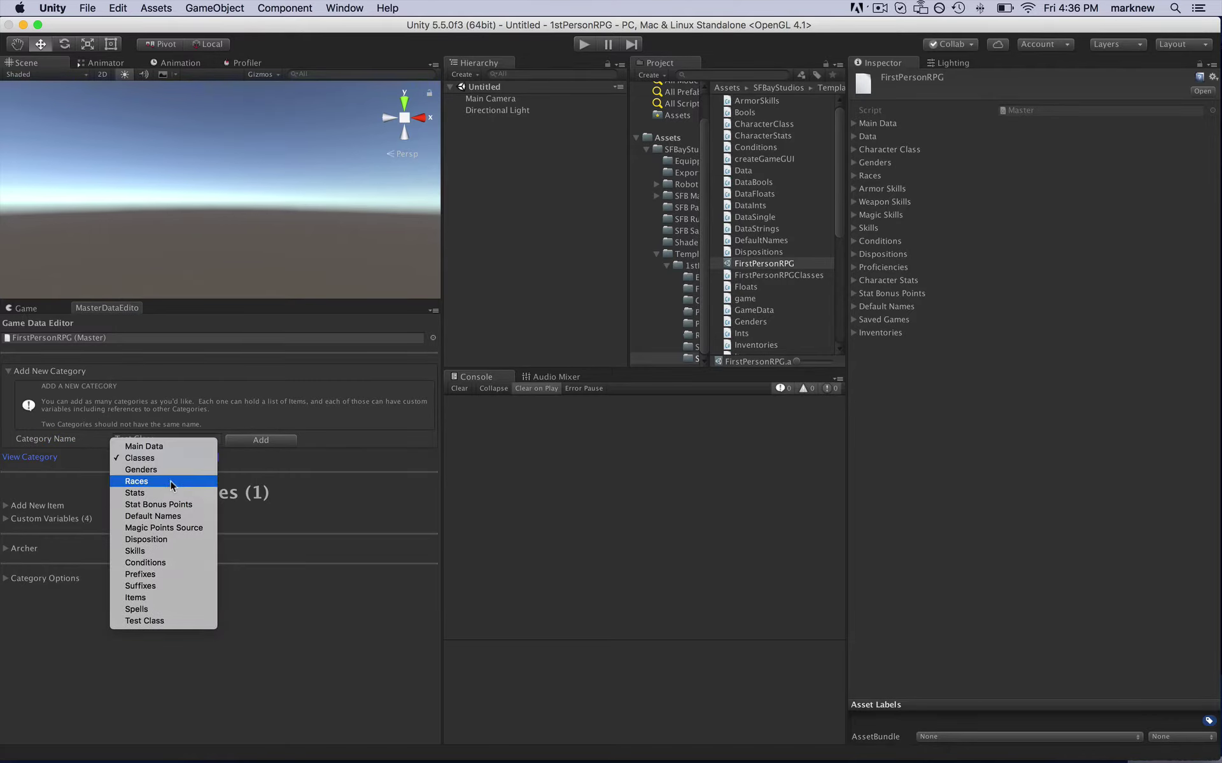
left_click(170, 480)
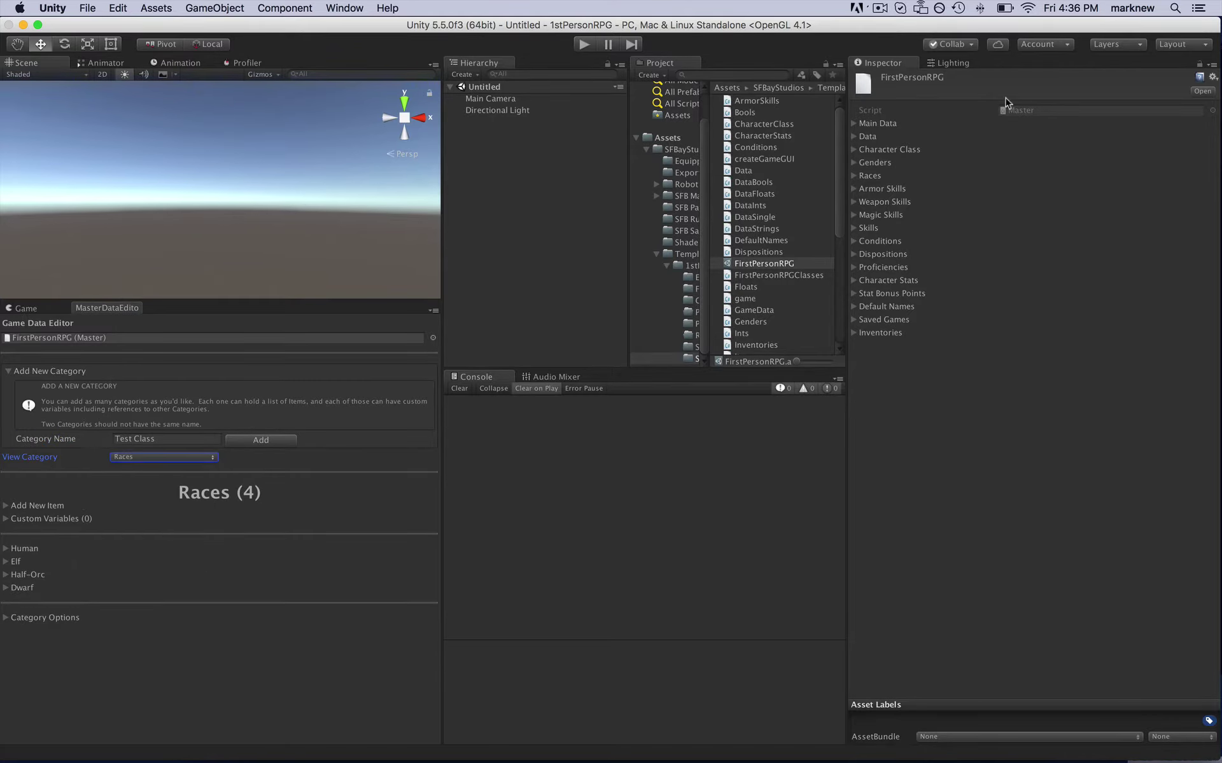
left_click(139, 459)
left_click(142, 471)
left_click(146, 458)
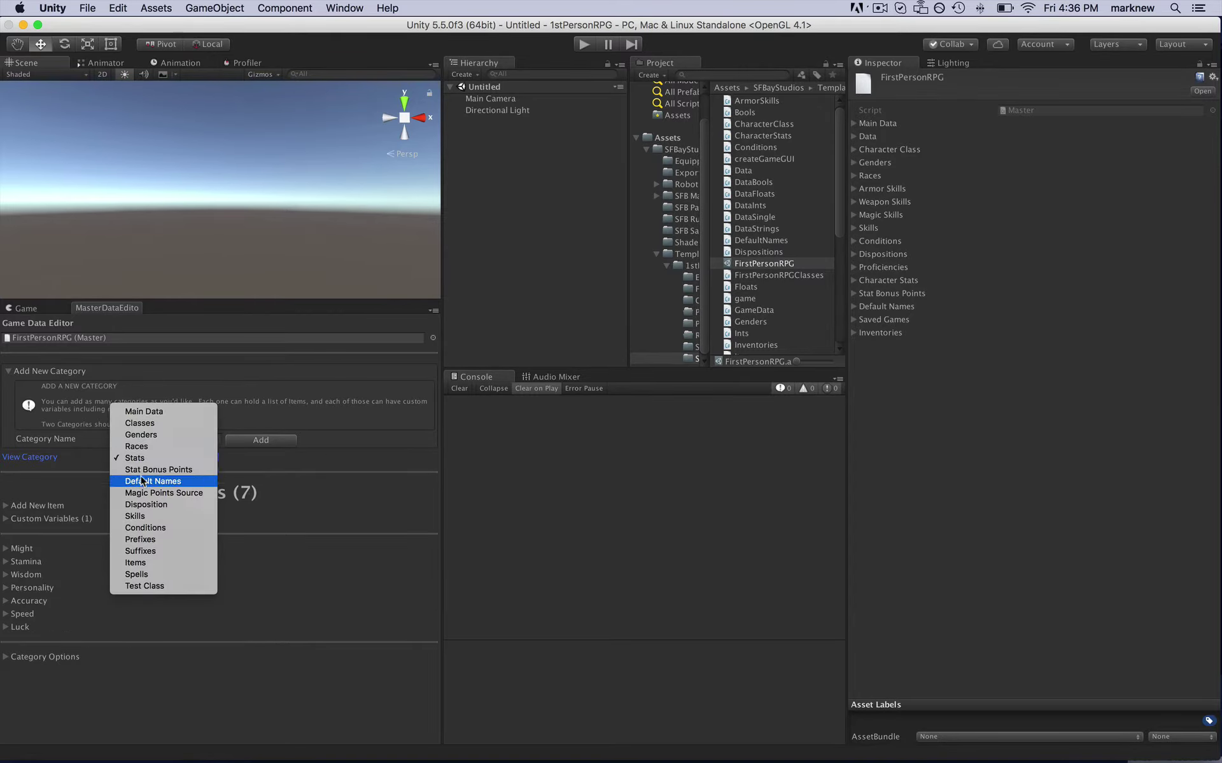
left_click(149, 481)
left_click(143, 458)
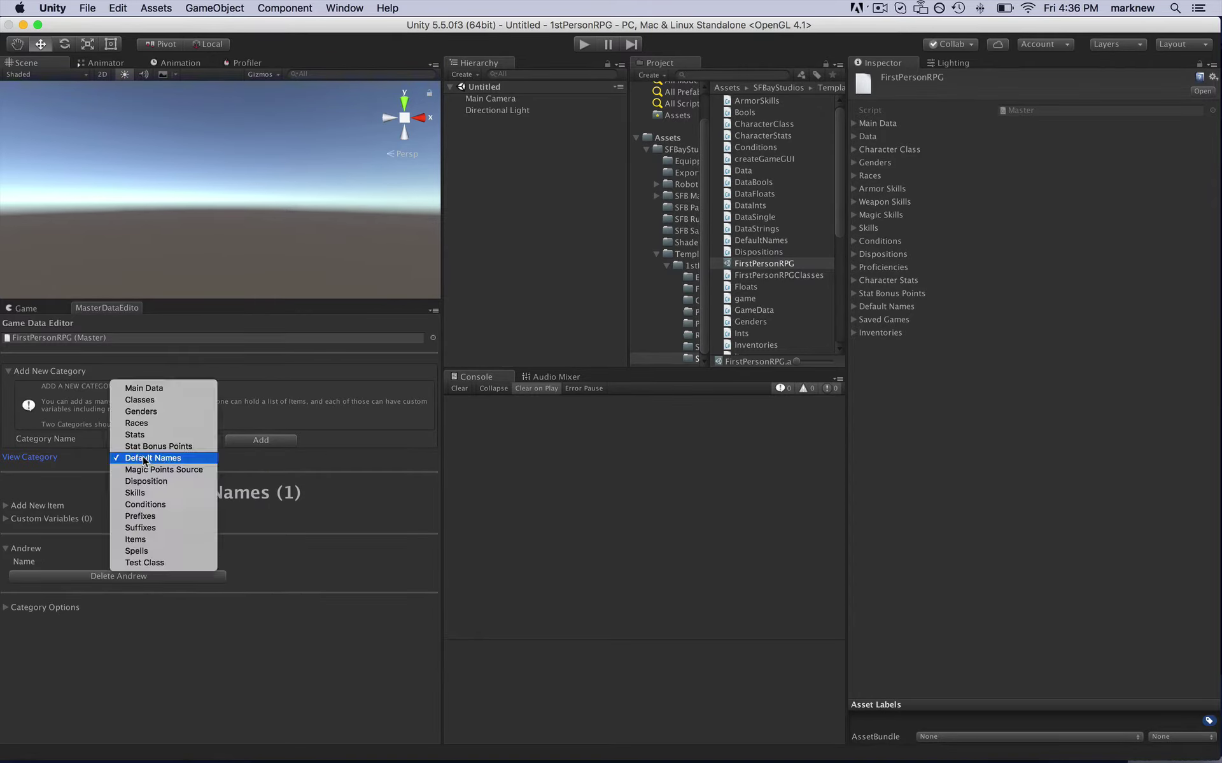
left_click(158, 564)
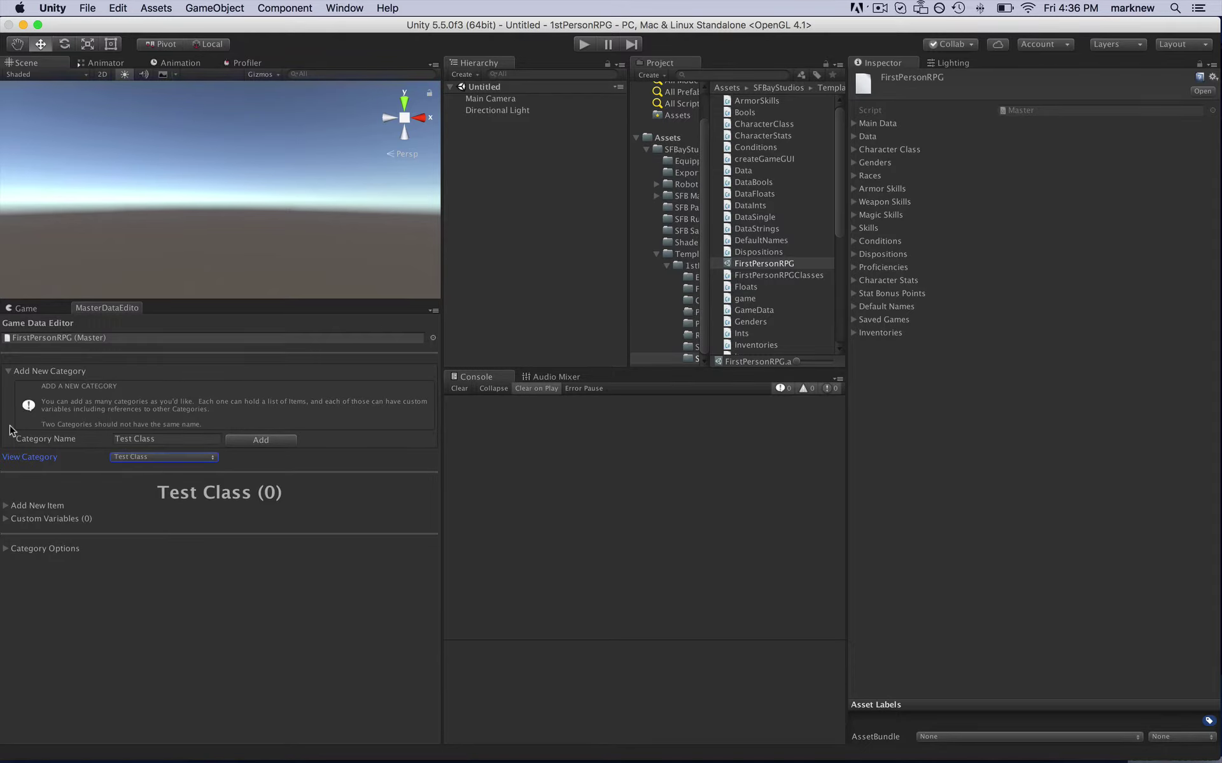
- Try to rename the Test Class category with its existing name, Test Class, in the category options
left_click(8, 371)
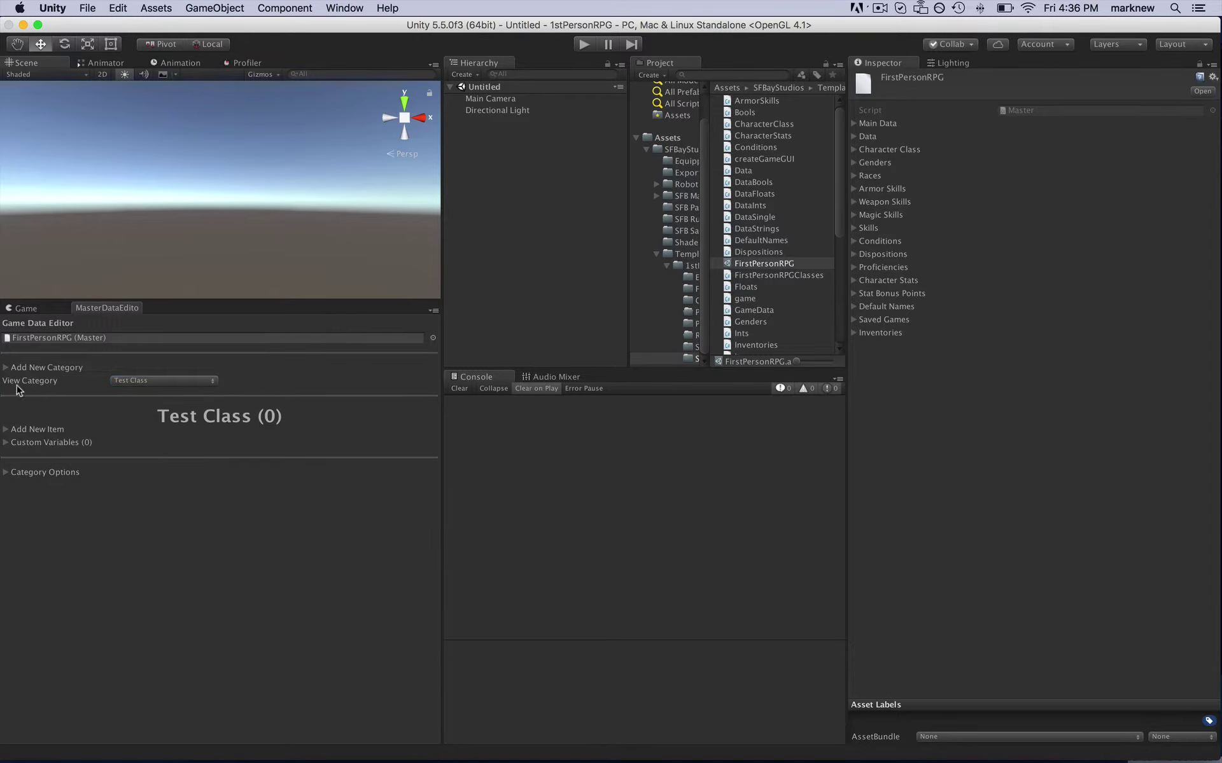
left_click(7, 473)
left_click(191, 484)
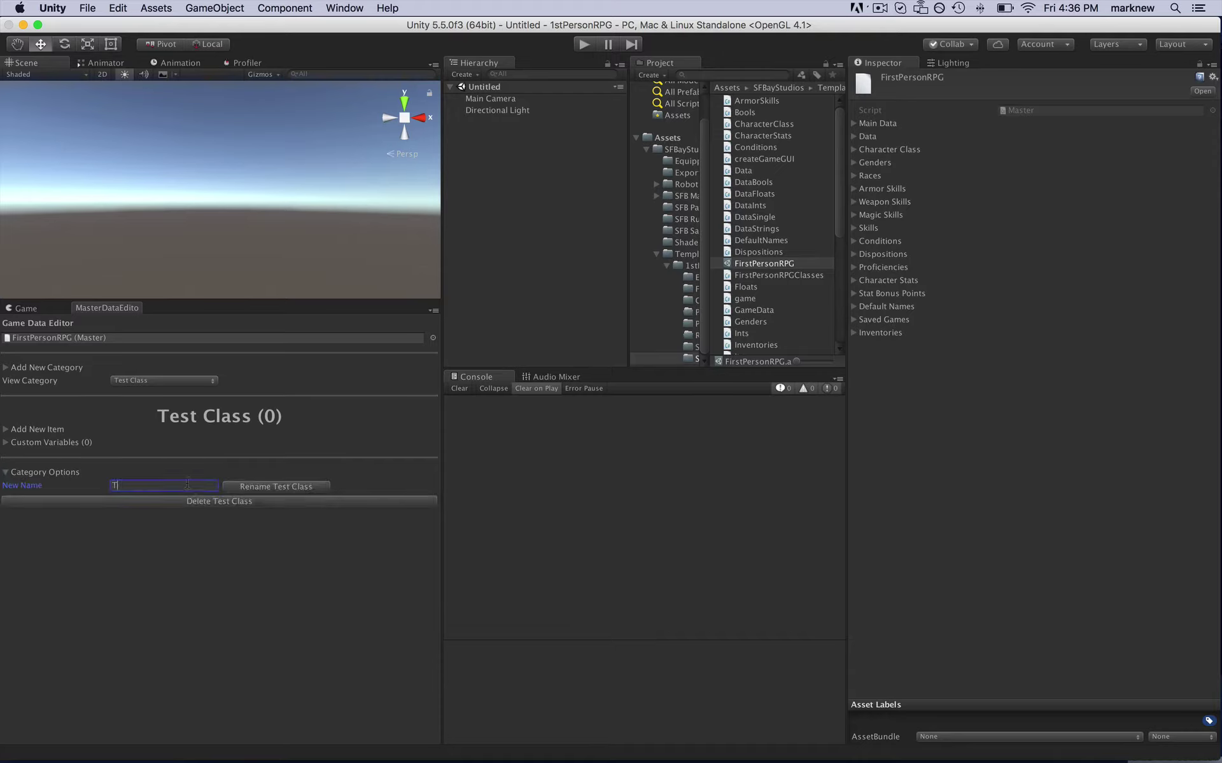
left_click(294, 486)
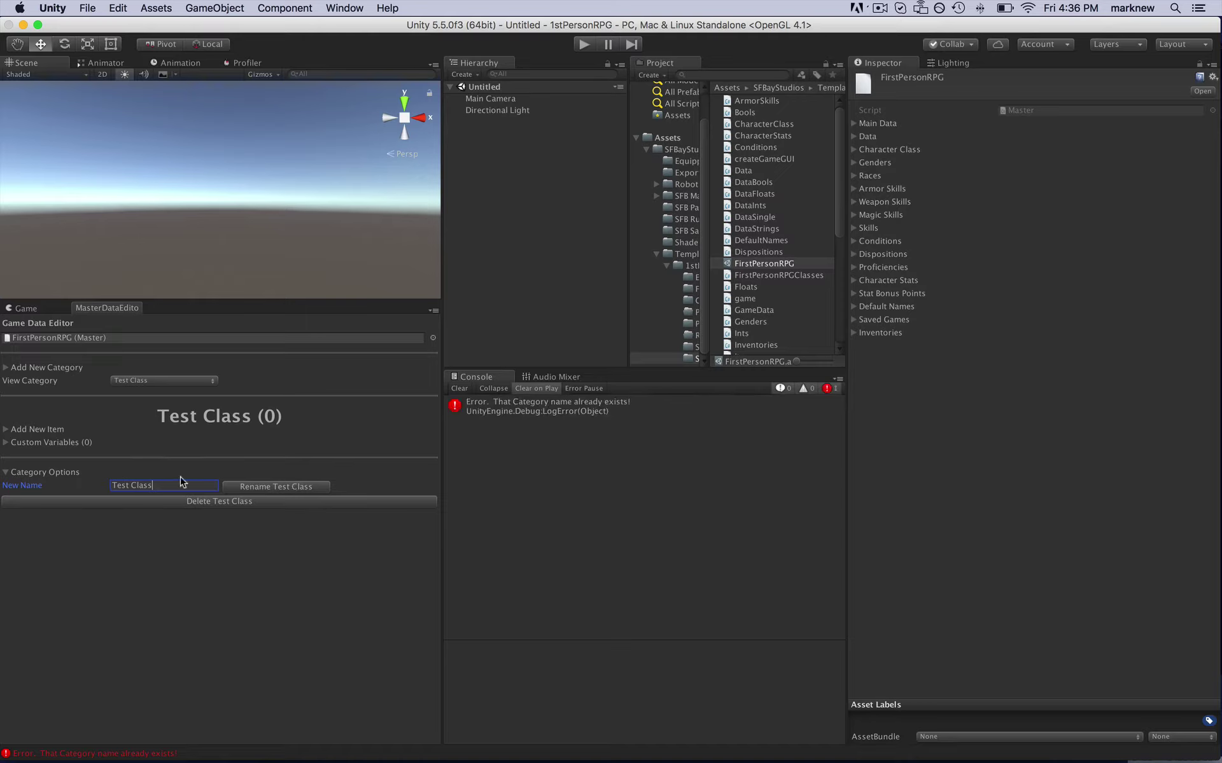
- Rename the Test Class category to Test Demo Class and delete the renamed category
key("super+a")
type("Test Demo Class")
left_click(288, 487)
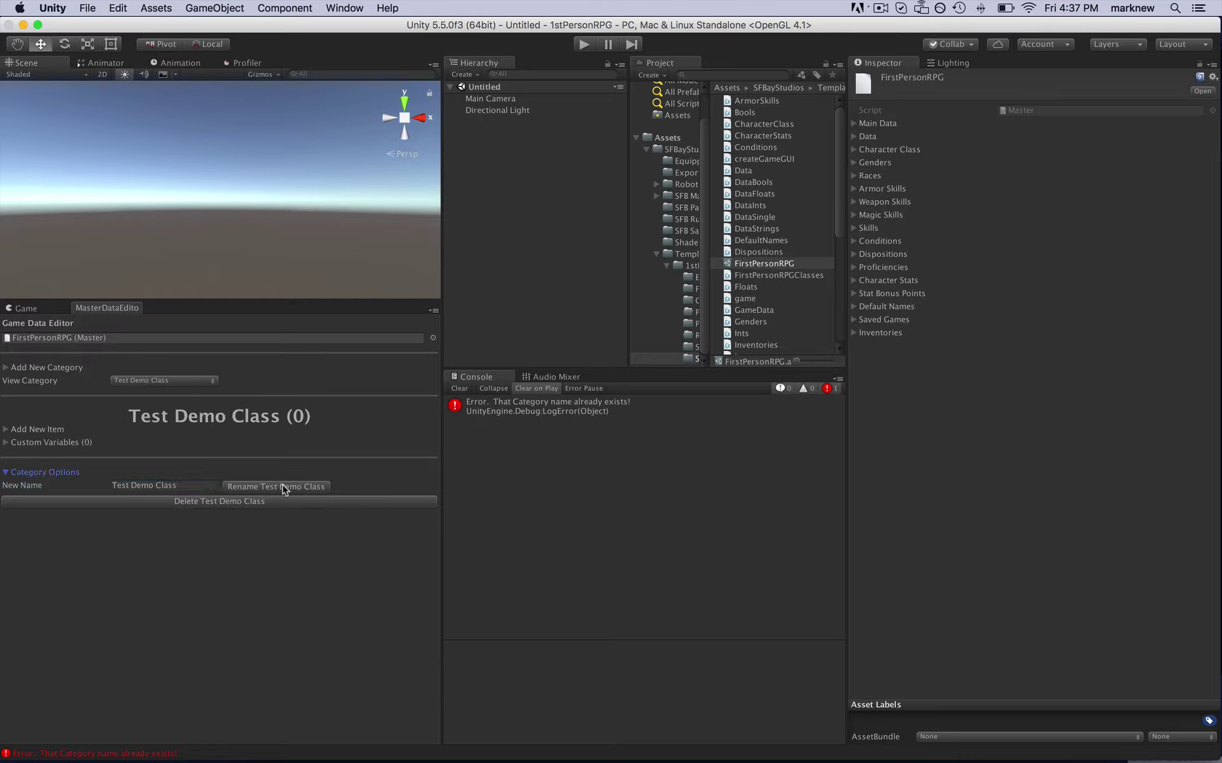
left_click(237, 503)
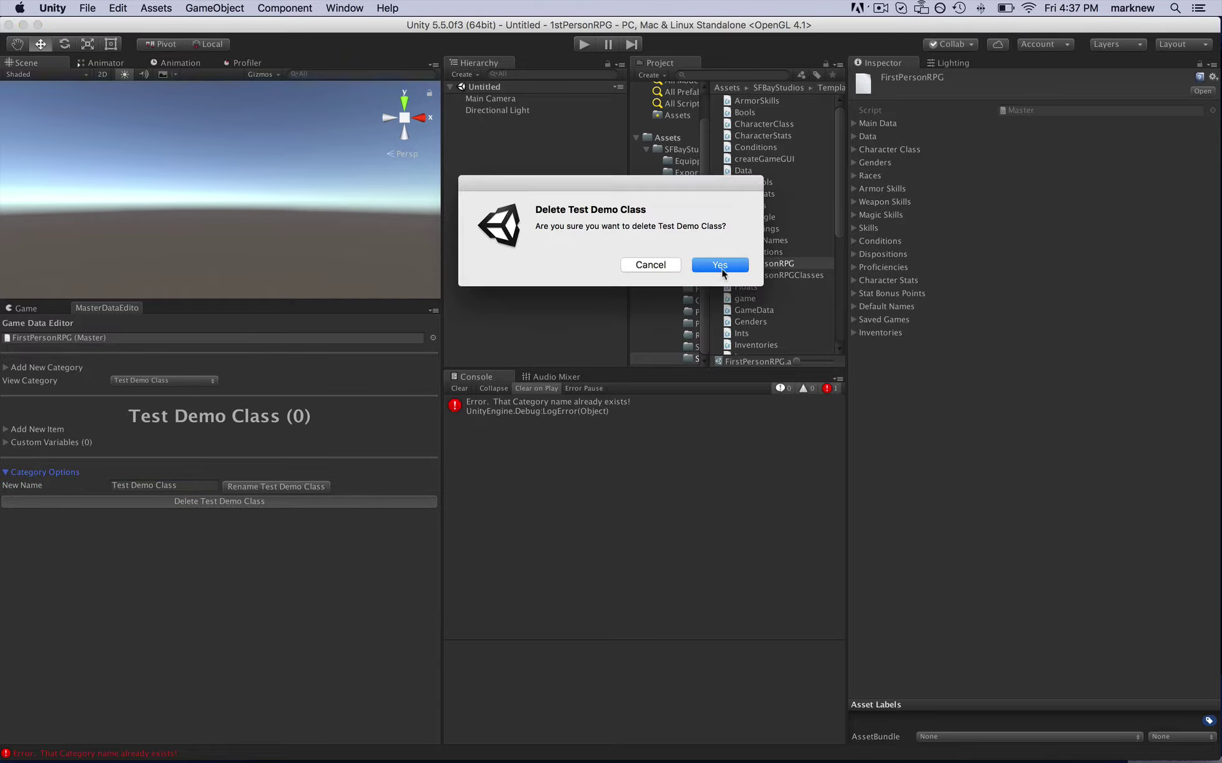
left_click(721, 266)
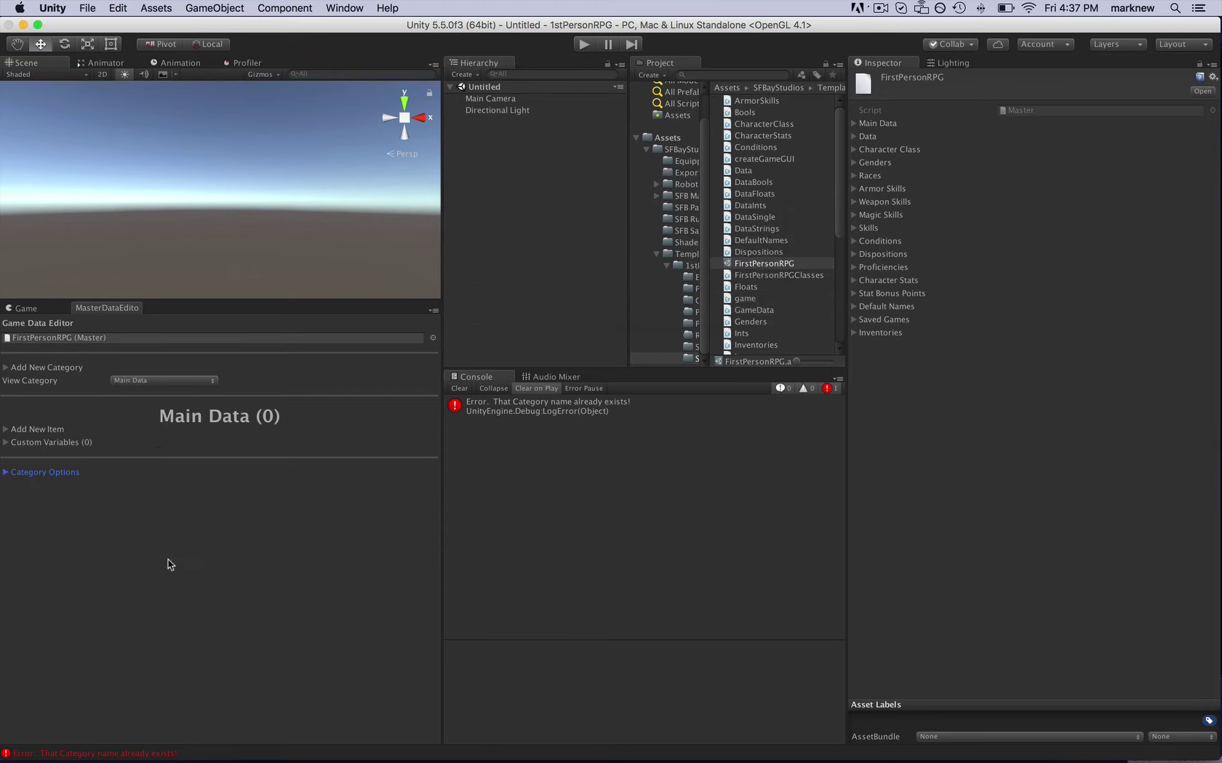
- Add the Test Class category again and collapse the new-category section
left_click(4, 369)
left_click(284, 441)
left_click(9, 369)
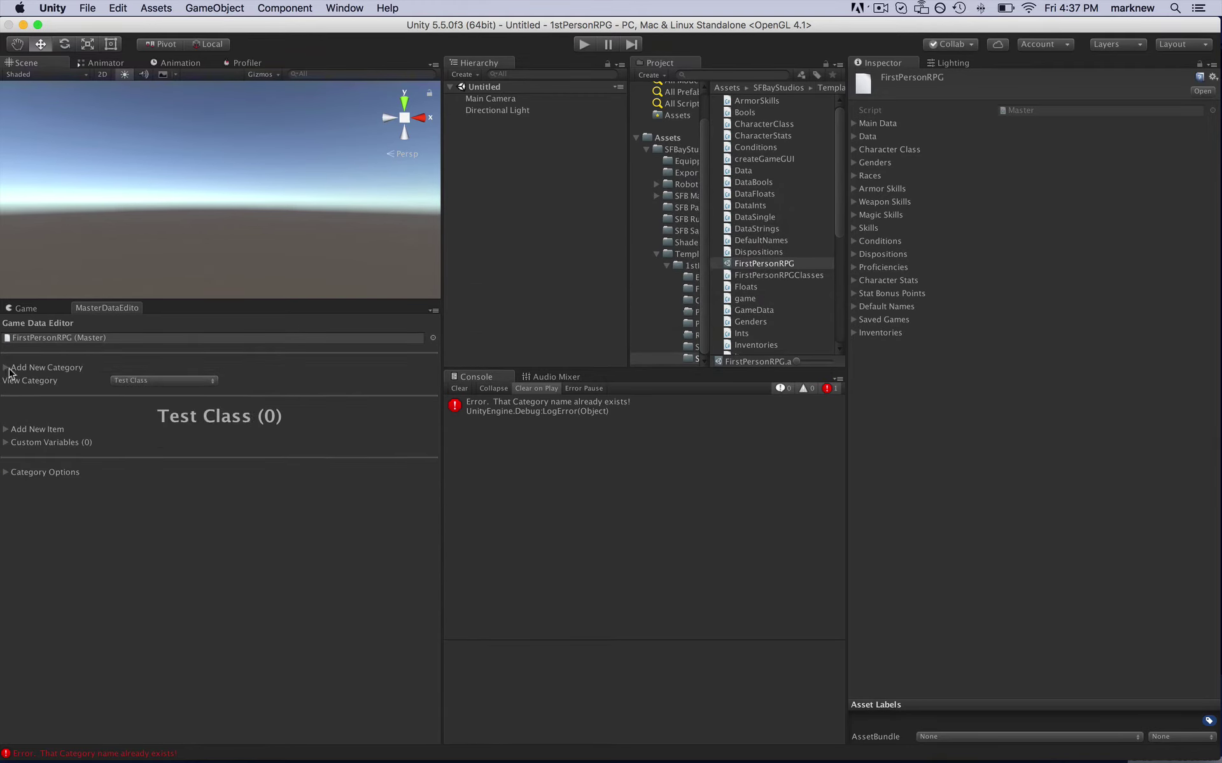
- Add a new item named Test Item 1 to the Test Class category
left_click(6, 430)
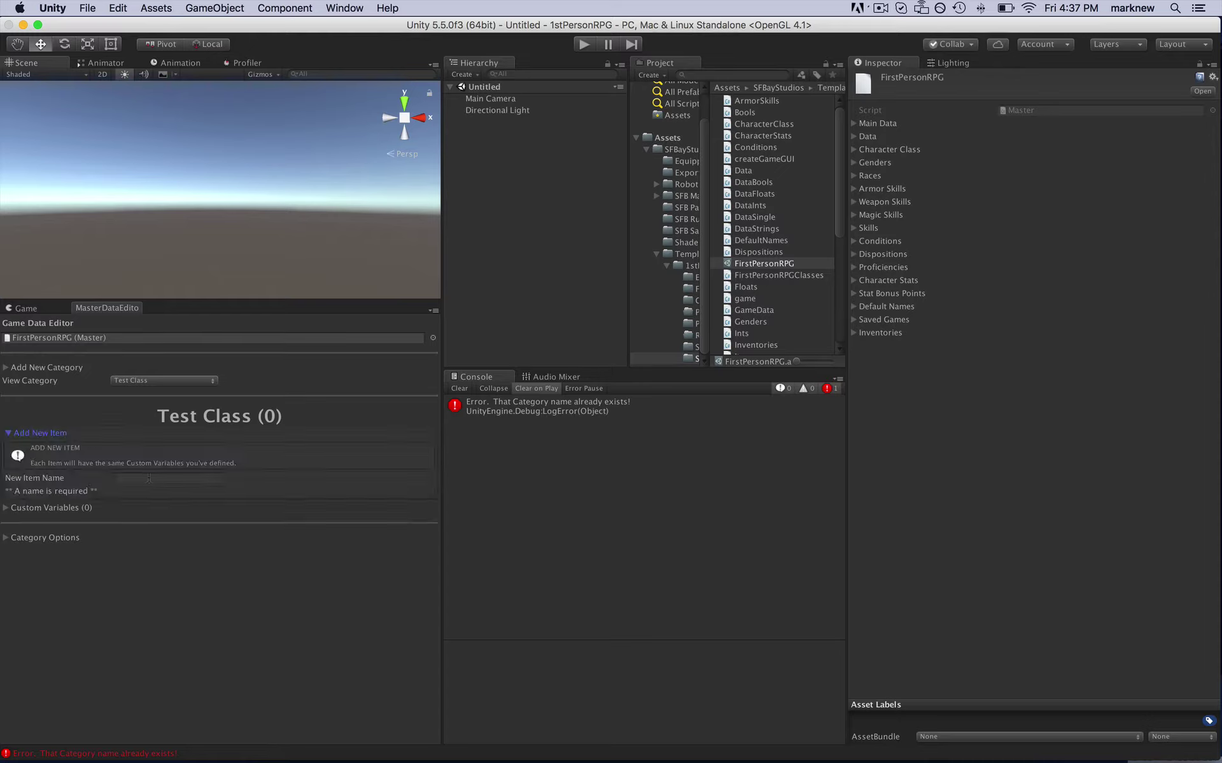
left_click(136, 481)
type("Test Item 1")
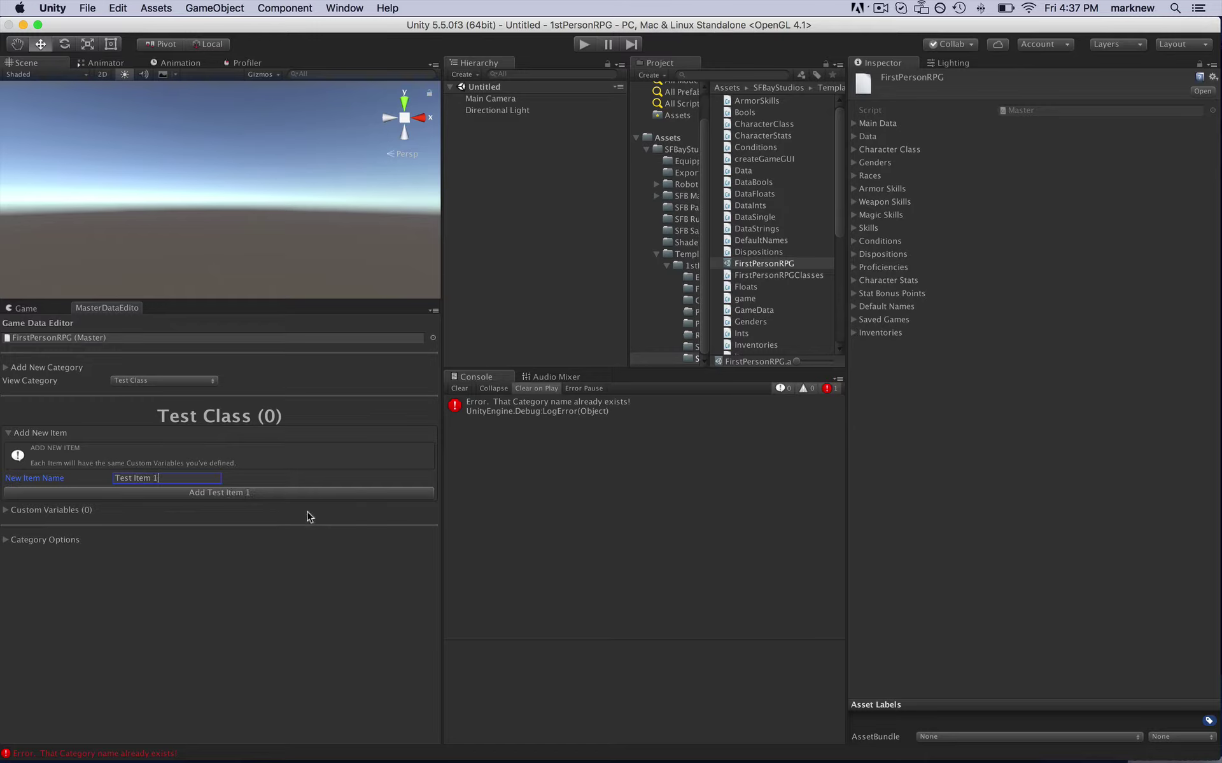
left_click(278, 494)
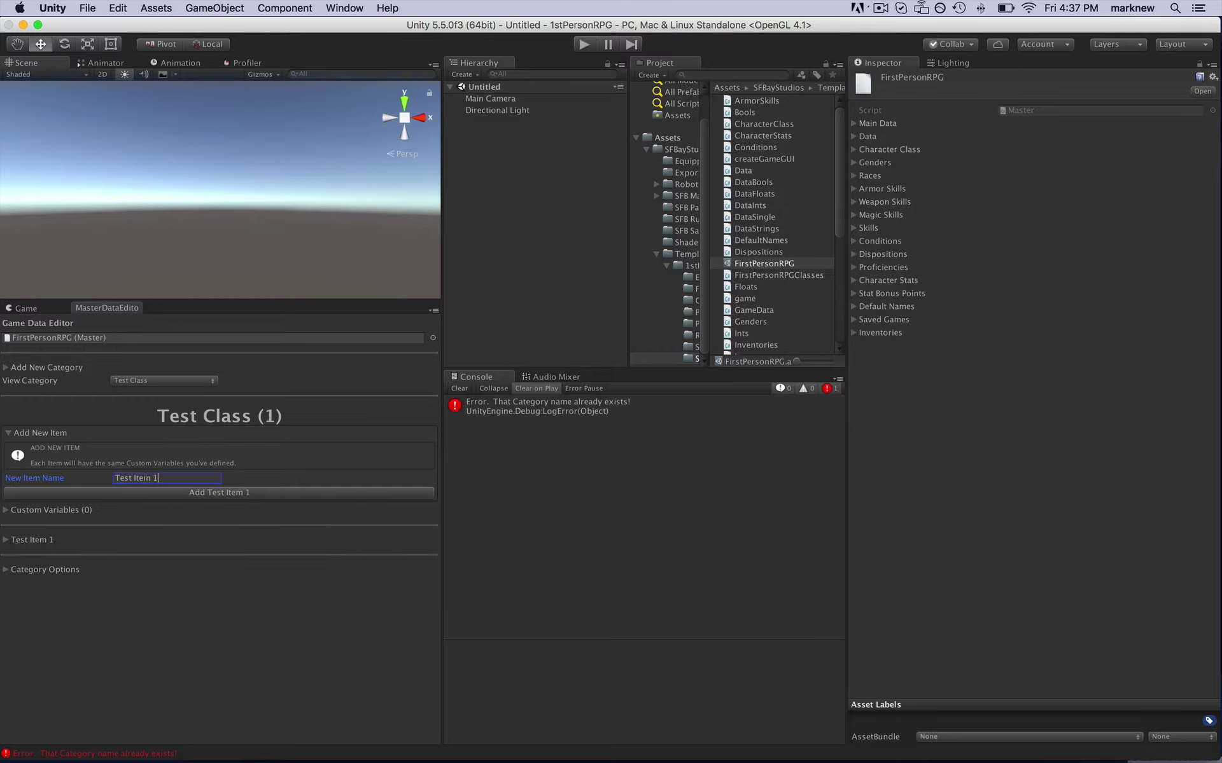
- Try to add another item named Test Item 1 to the Test Class category and clear the console
left_click(177, 499)
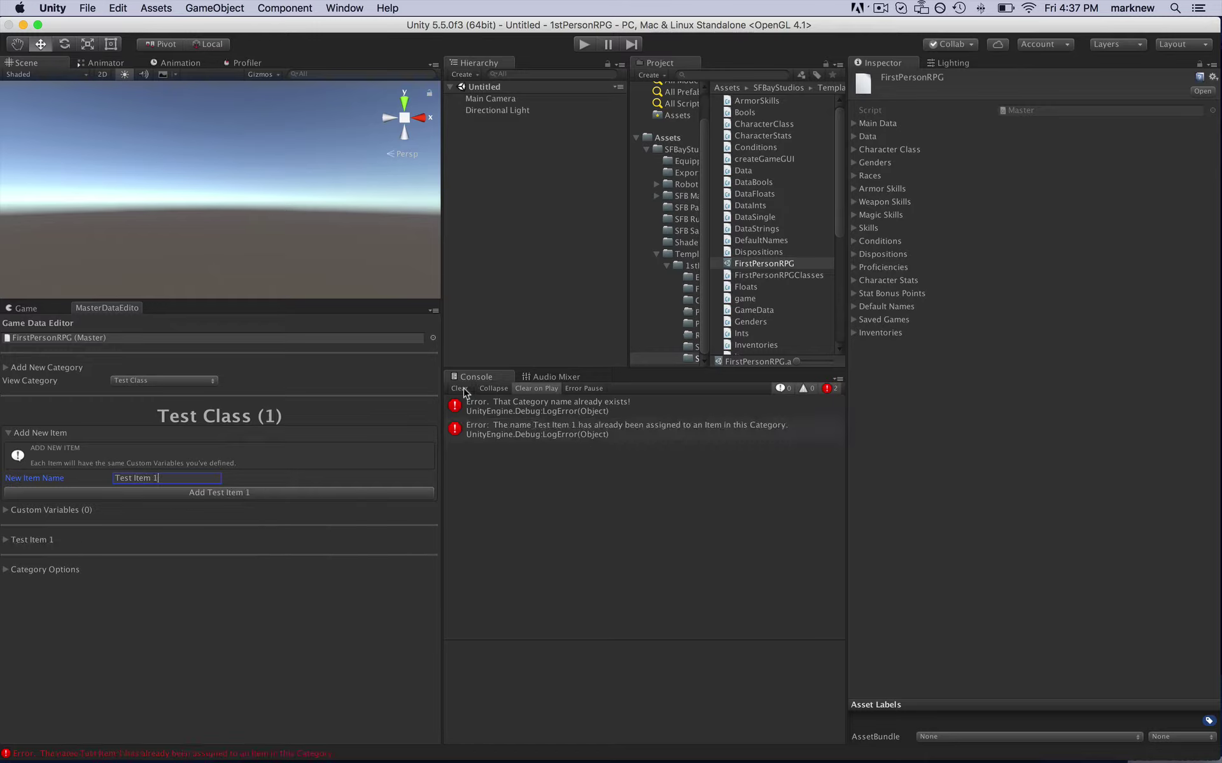
left_click(460, 389)
- Add two more items, Test Item 2 and Test Item 3, to the Test Class category
double_click(177, 479)
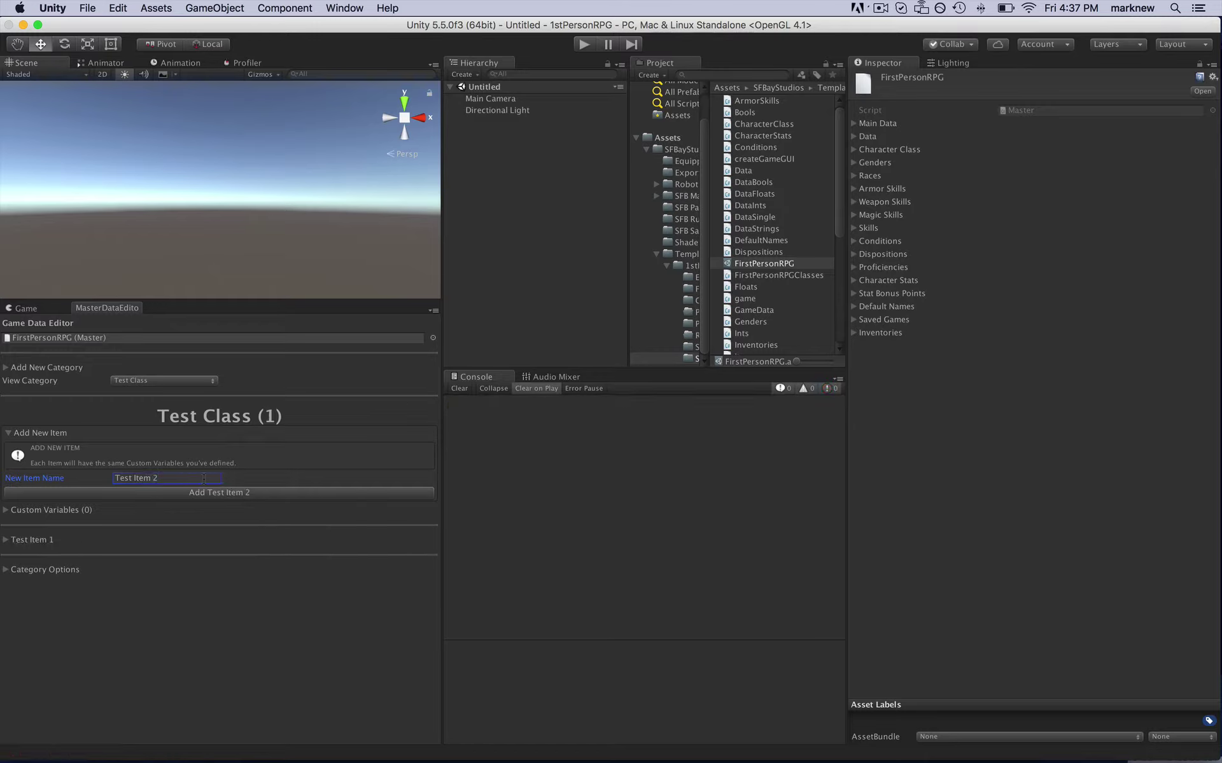
left_click(206, 491)
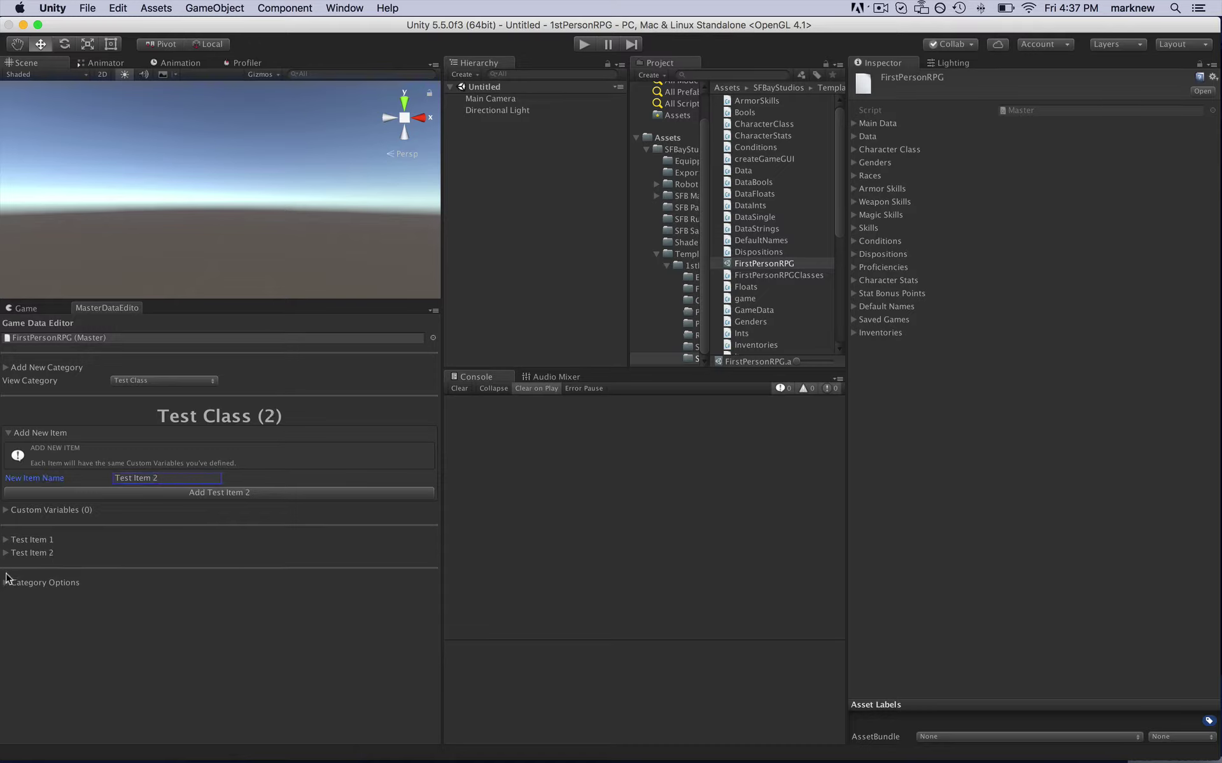
key("super+a")
type("3")
key("BackSpace")
type("Test Ikte\\\\")
key("BackSpace")
key("super+a")
type("Test Item 3")
left_click(94, 493)
- Try to rename Test Item 3 as Test Item 2, restore its name and collapse the item
left_click(6, 566)
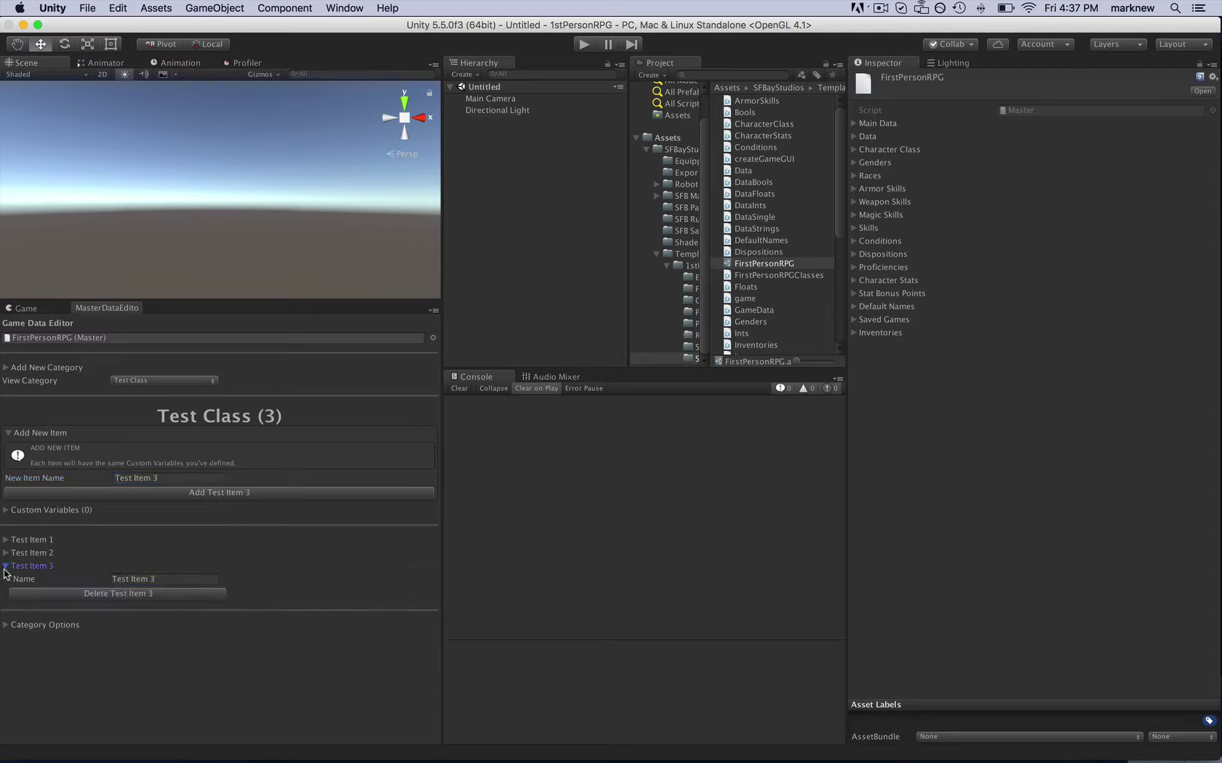
left_click(183, 577)
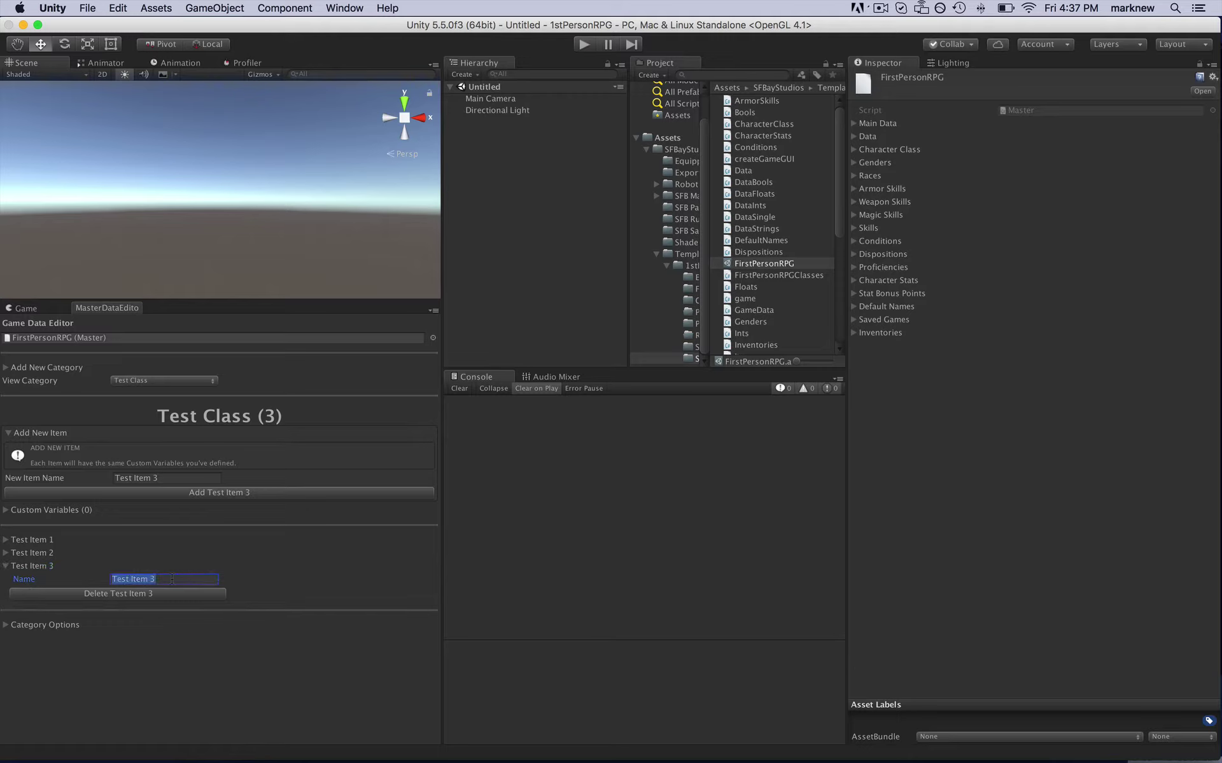
type("Test Item 2")
key("BackSpace")
key("BackSpace")
type("3")
left_click(6, 567)
left_click(6, 567)
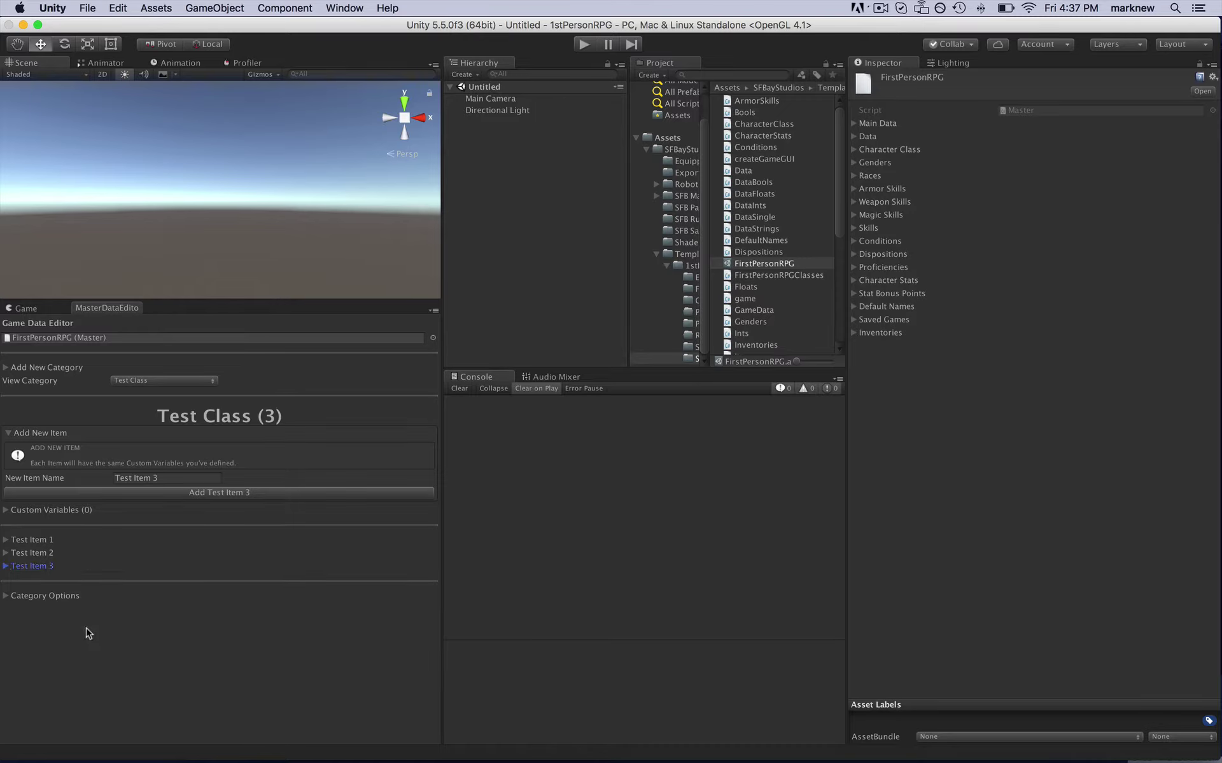
- Add an int custom variable named Number Variable to the Test Class category
left_click(9, 512)
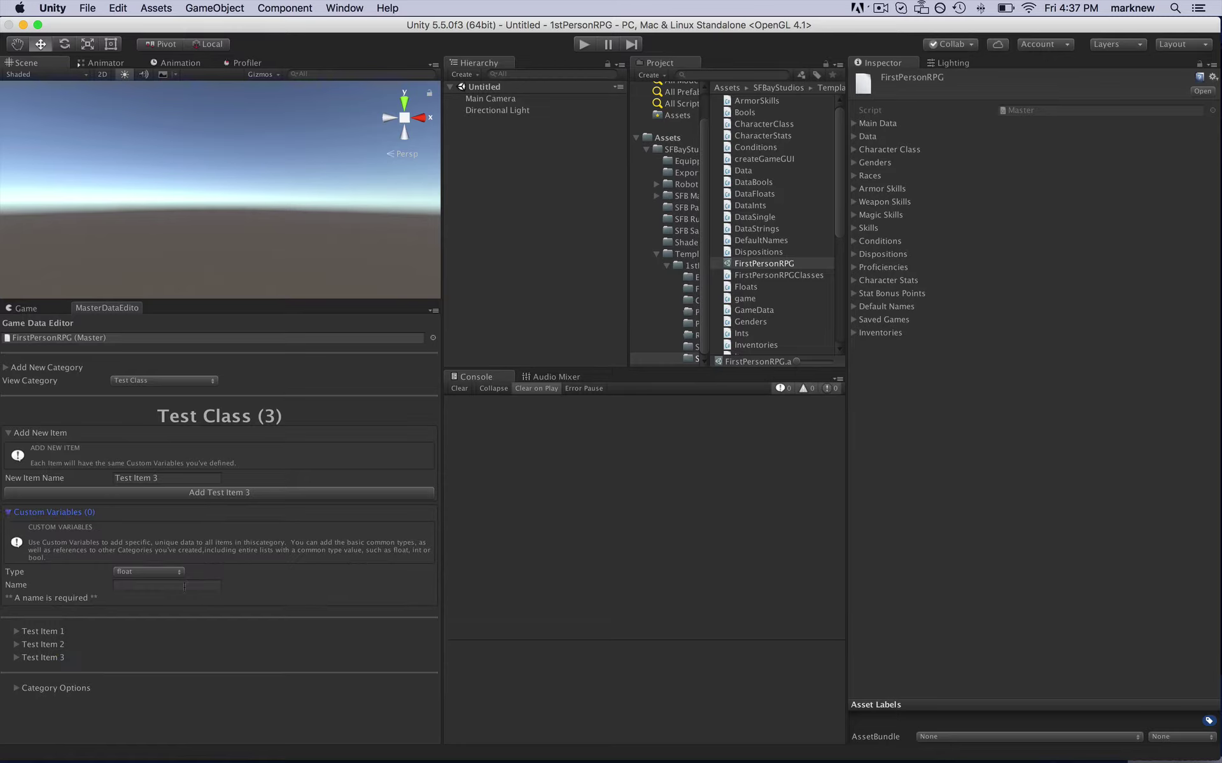
left_click(140, 572)
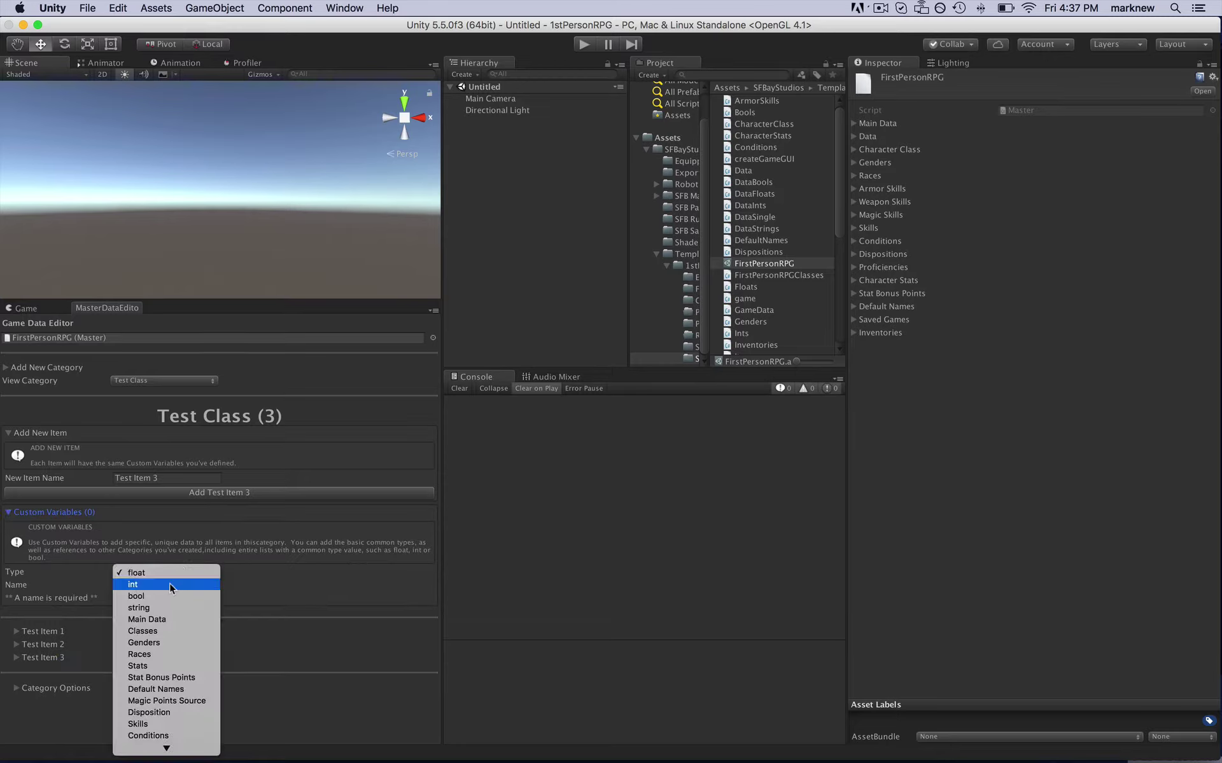
left_click(135, 587)
left_click(154, 586)
type("Number Variable")
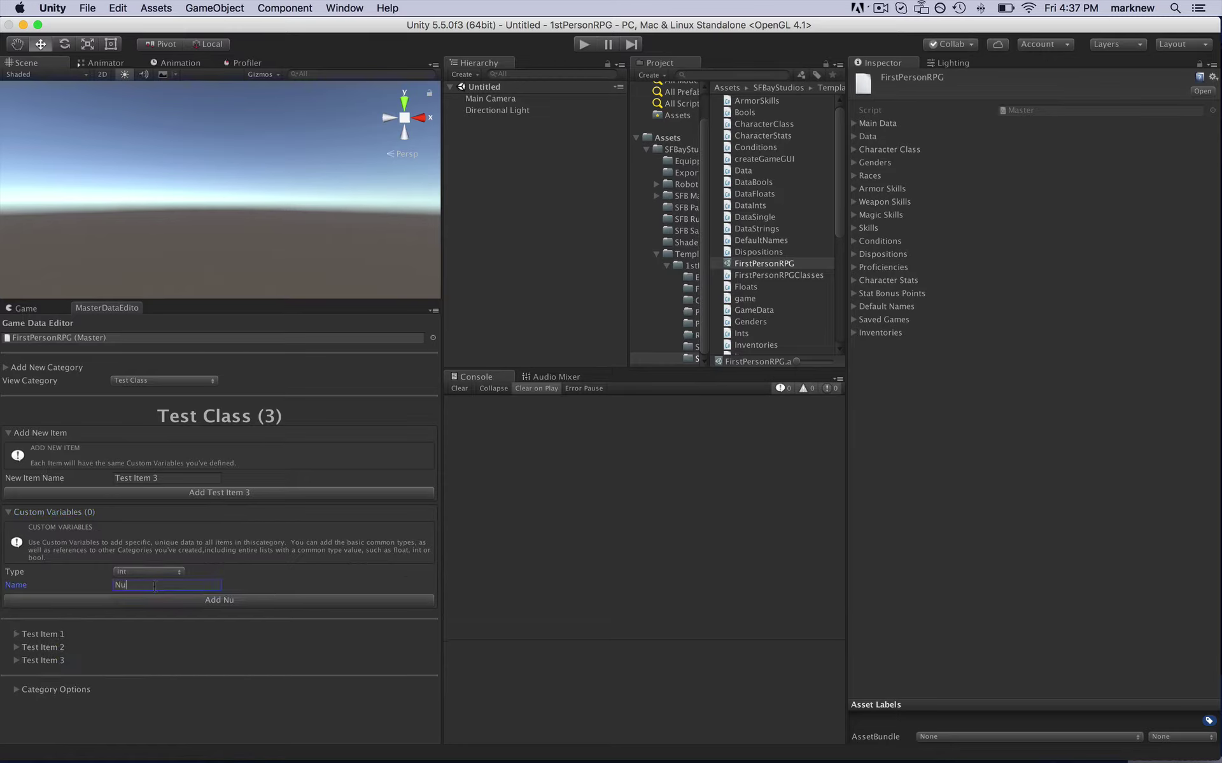
left_click(210, 600)
- Set Test Item 1's int Number Variable to 2, then collapse and reopen the item
left_click(17, 649)
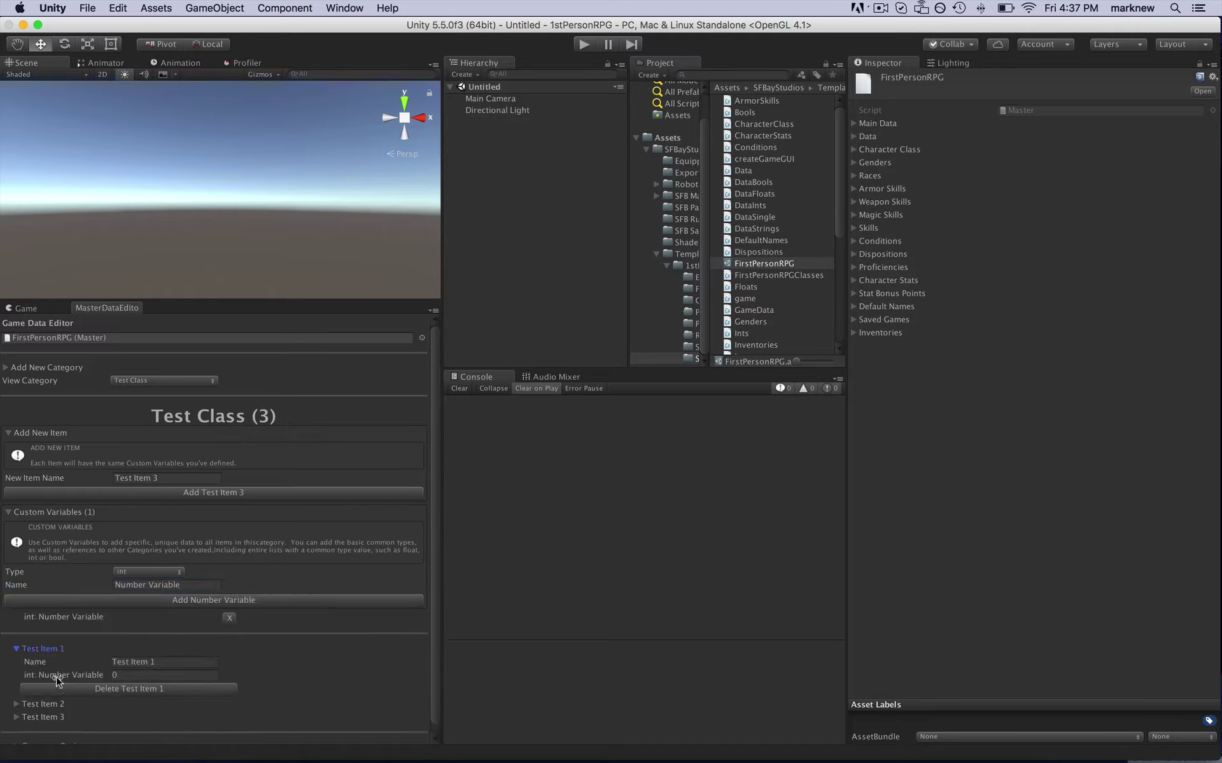
left_click(138, 675)
type("2")
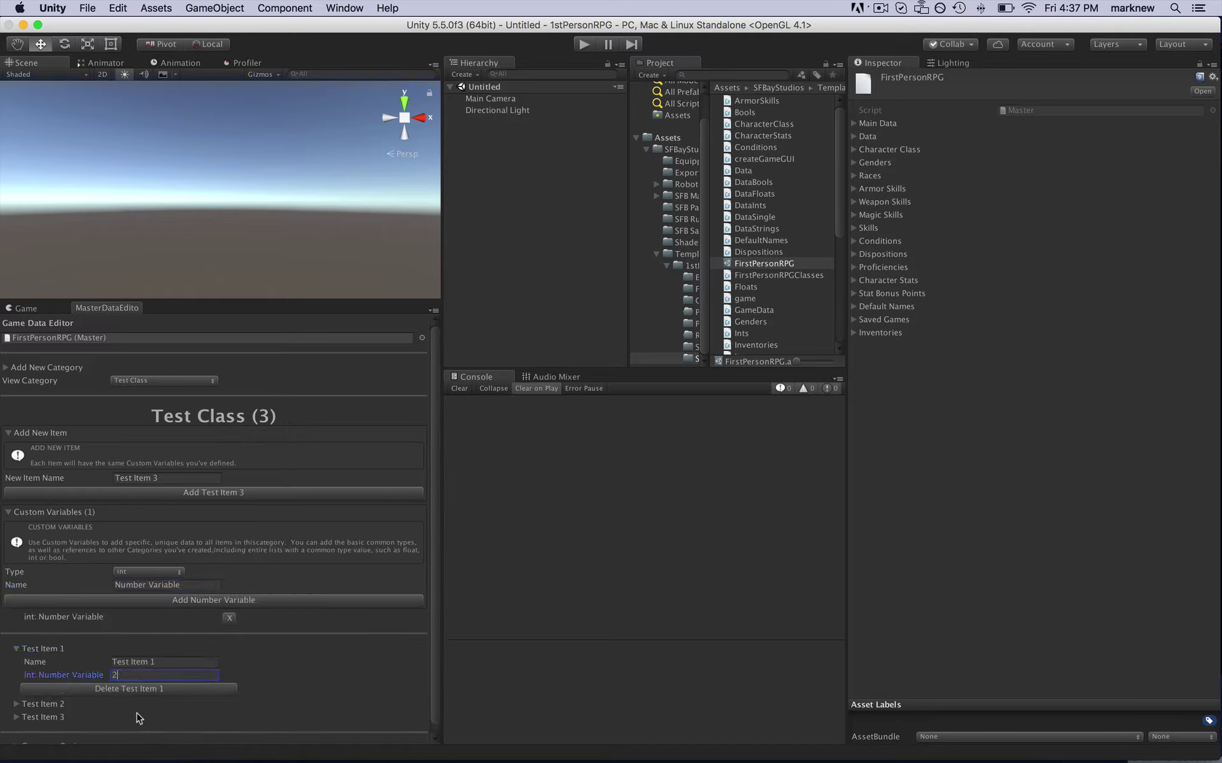
left_click(17, 649)
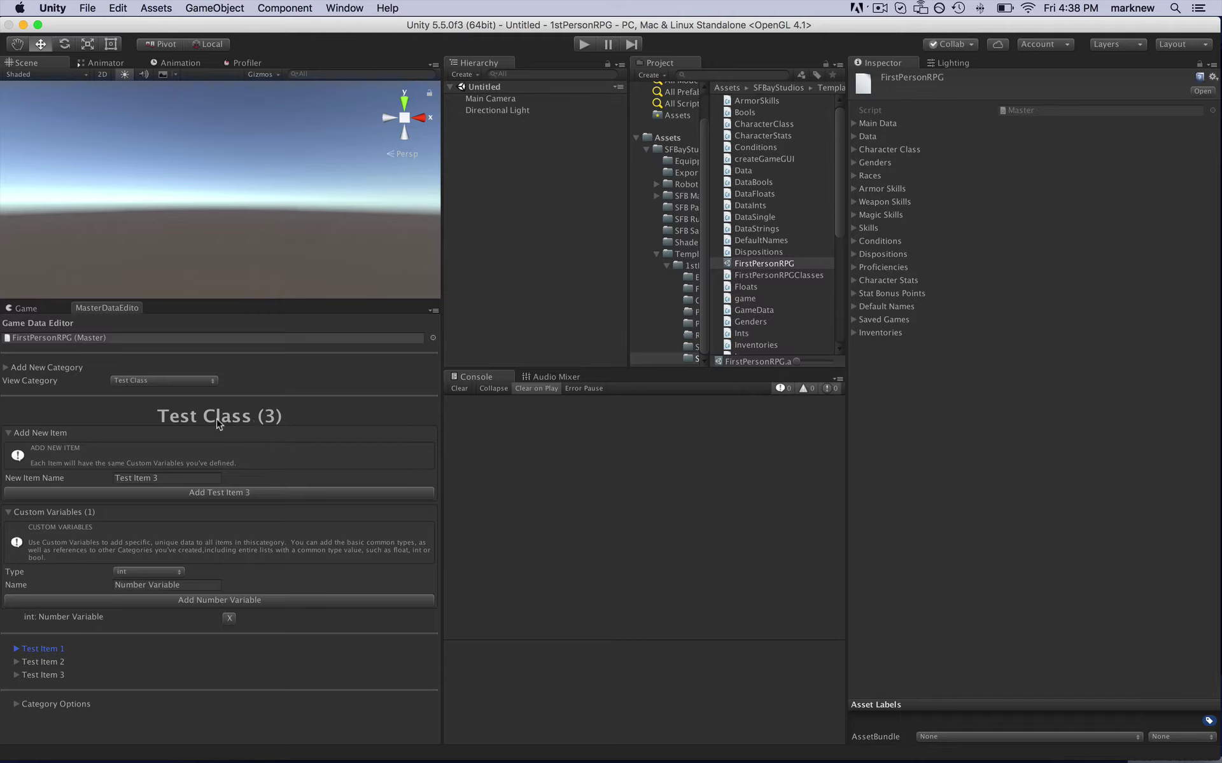
left_click(16, 649)
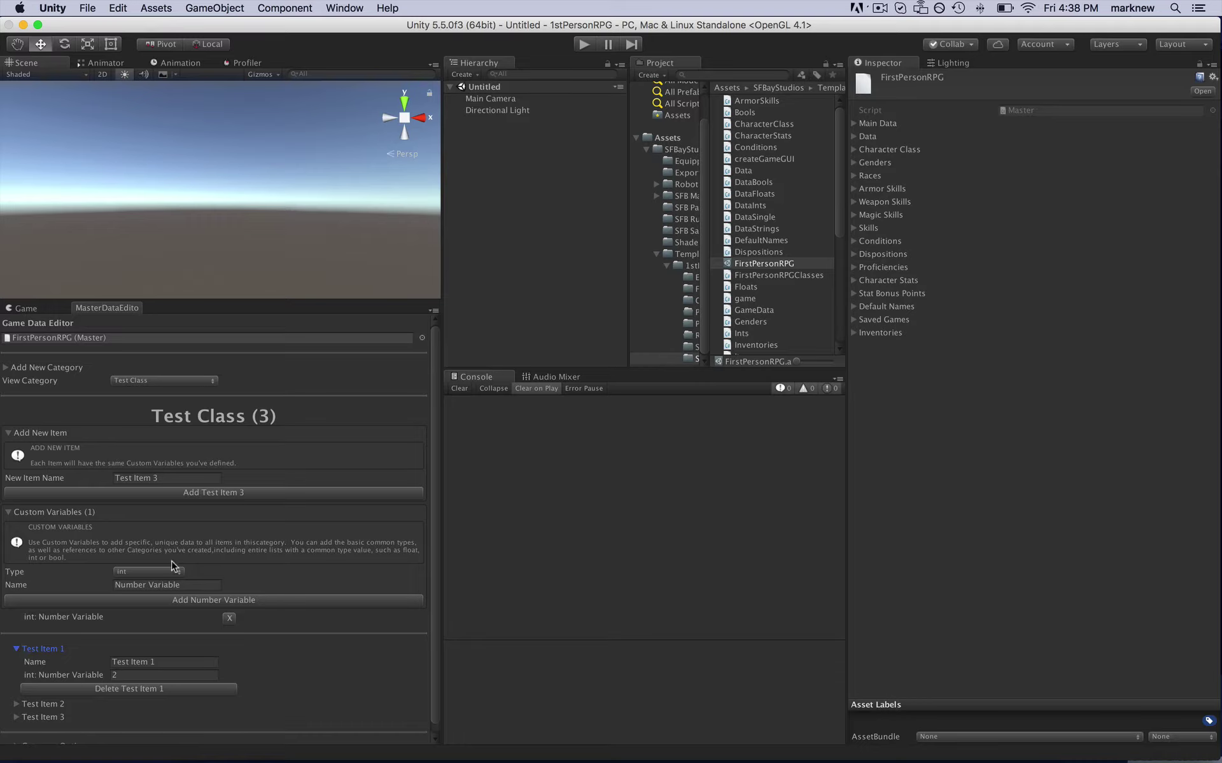
- Add a bool and a string custom variable, both also named Number Variable, to the Test Class category
left_click(153, 572)
left_click(152, 589)
left_click(189, 601)
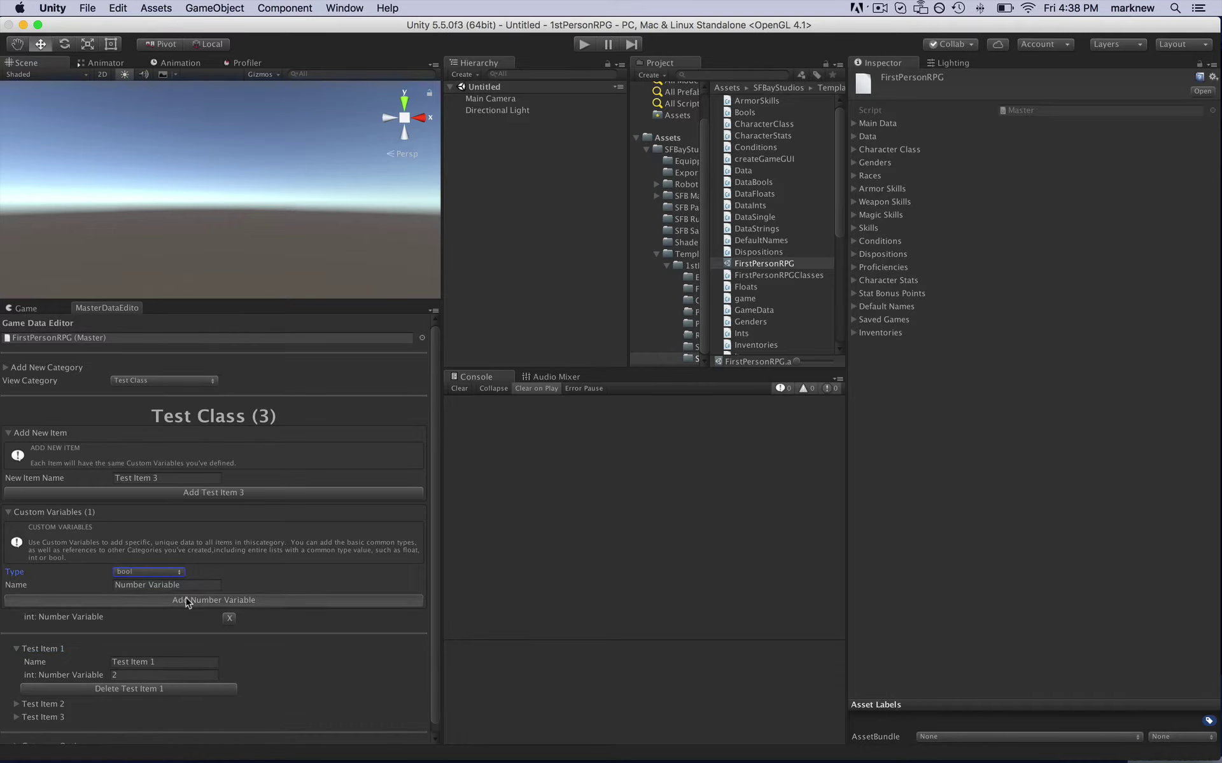
left_click(143, 572)
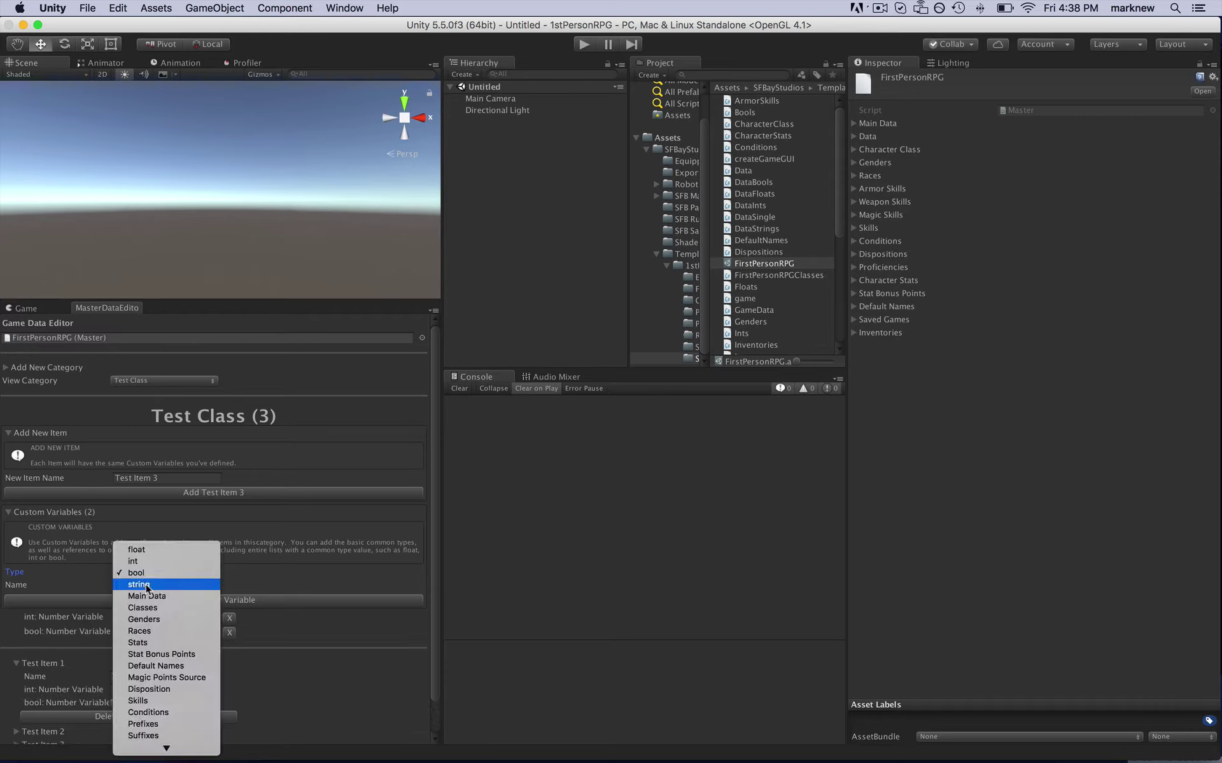
left_click(146, 581)
left_click(194, 601)
- Enable the bool Number Variable for Test Item 1 and Test Item 3
scroll(75, 727, "down", 3)
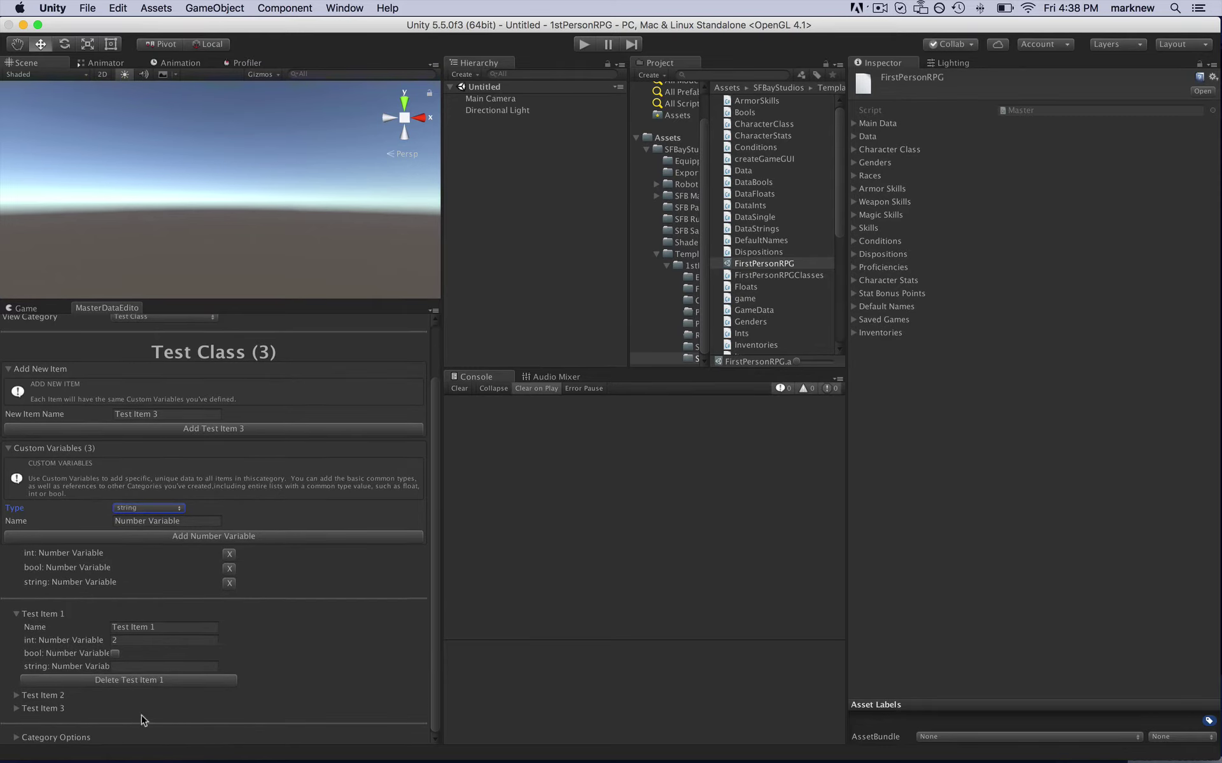
left_click(115, 653)
left_click(32, 708)
scroll(110, 741, "down", 3)
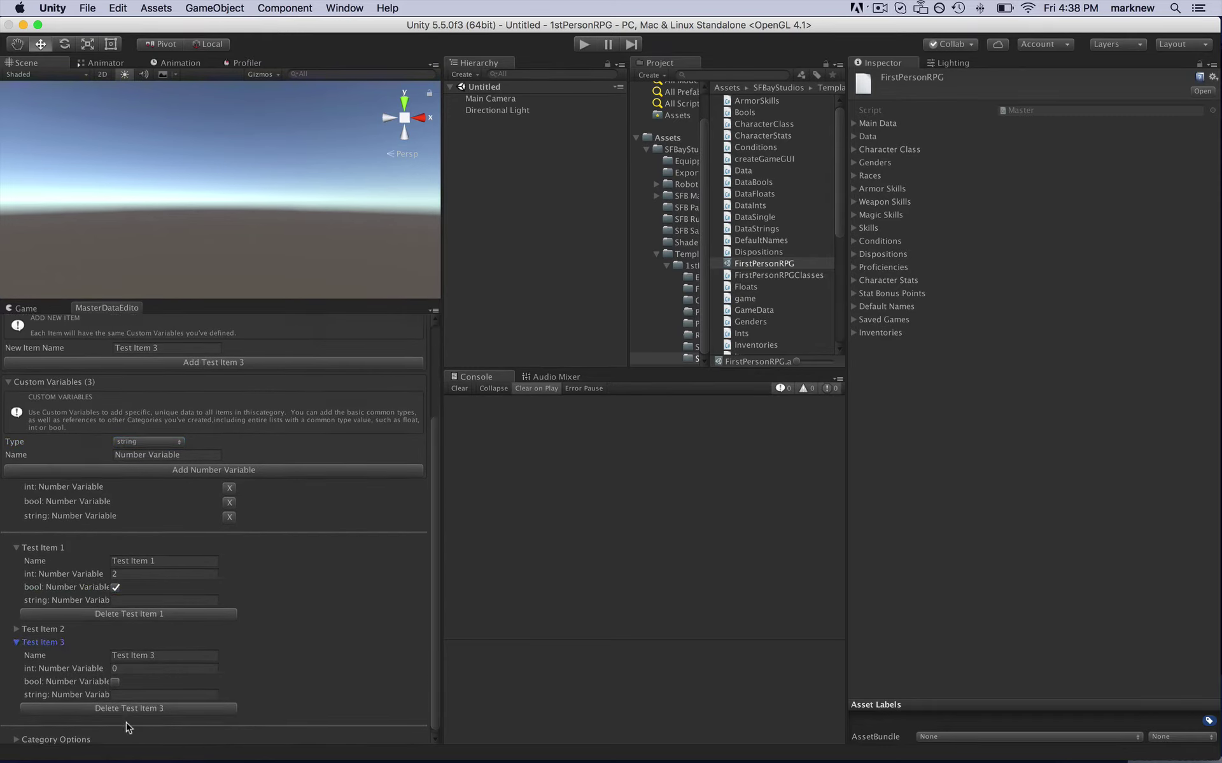
left_click(116, 680)
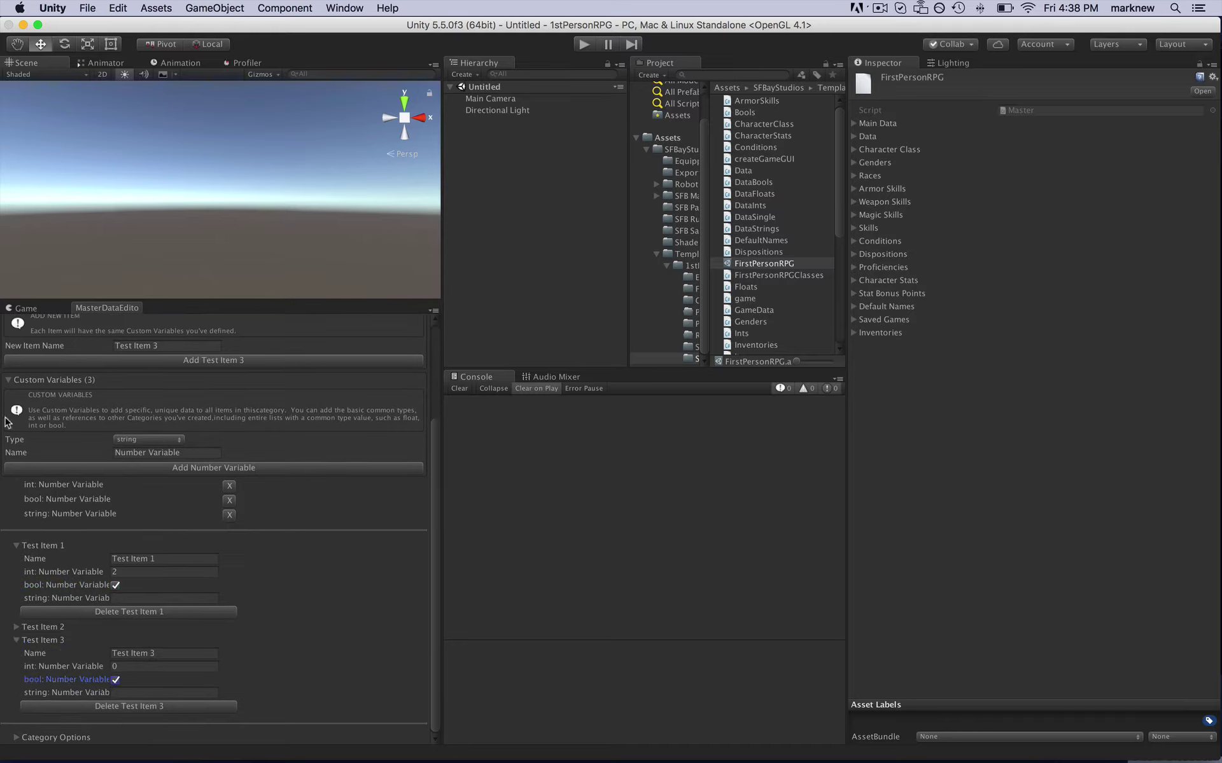
- Delete the bool Number Variable from Test Class and add two more string variables named Number Variable
left_click(164, 451)
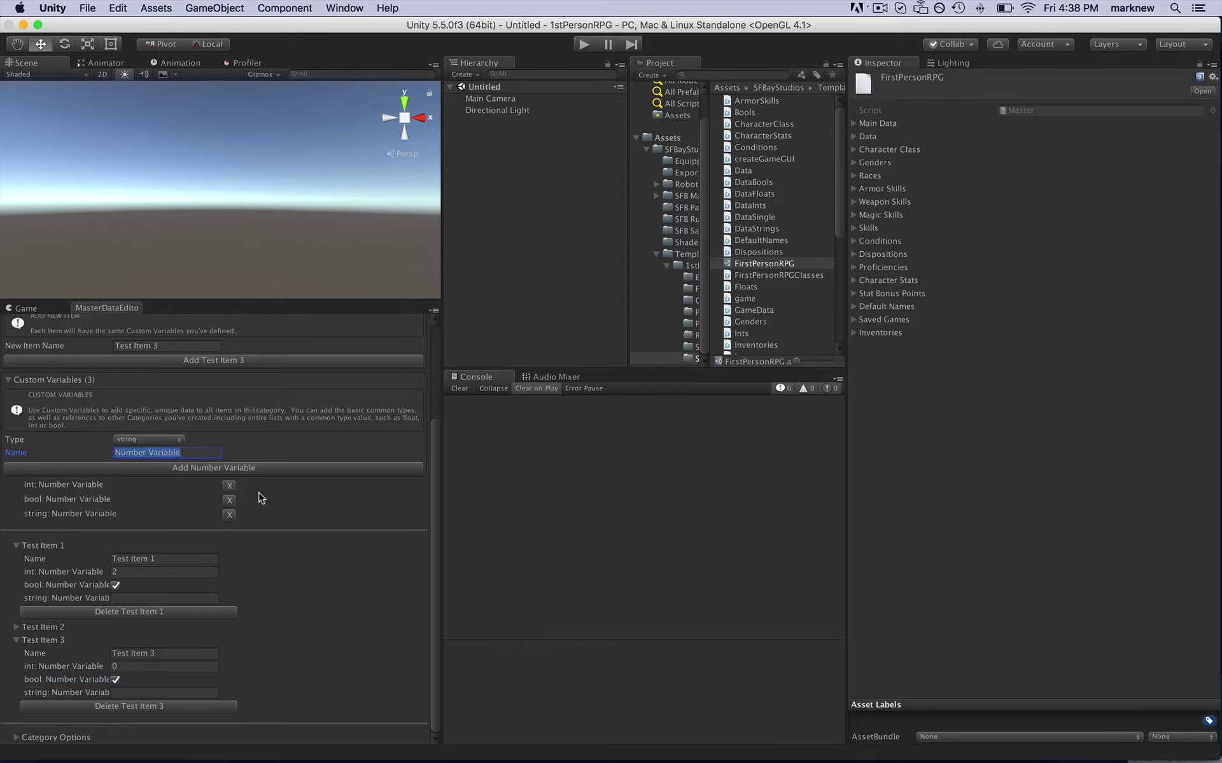
left_click(230, 502)
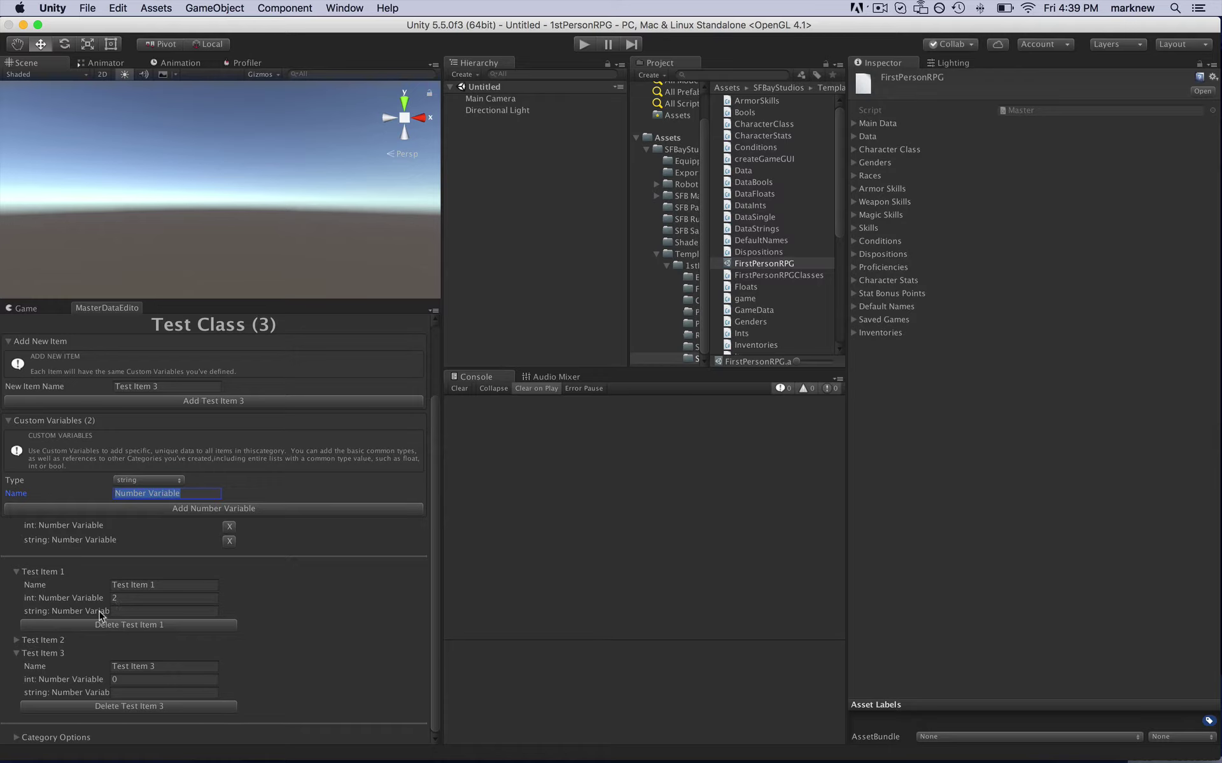
left_click(193, 509)
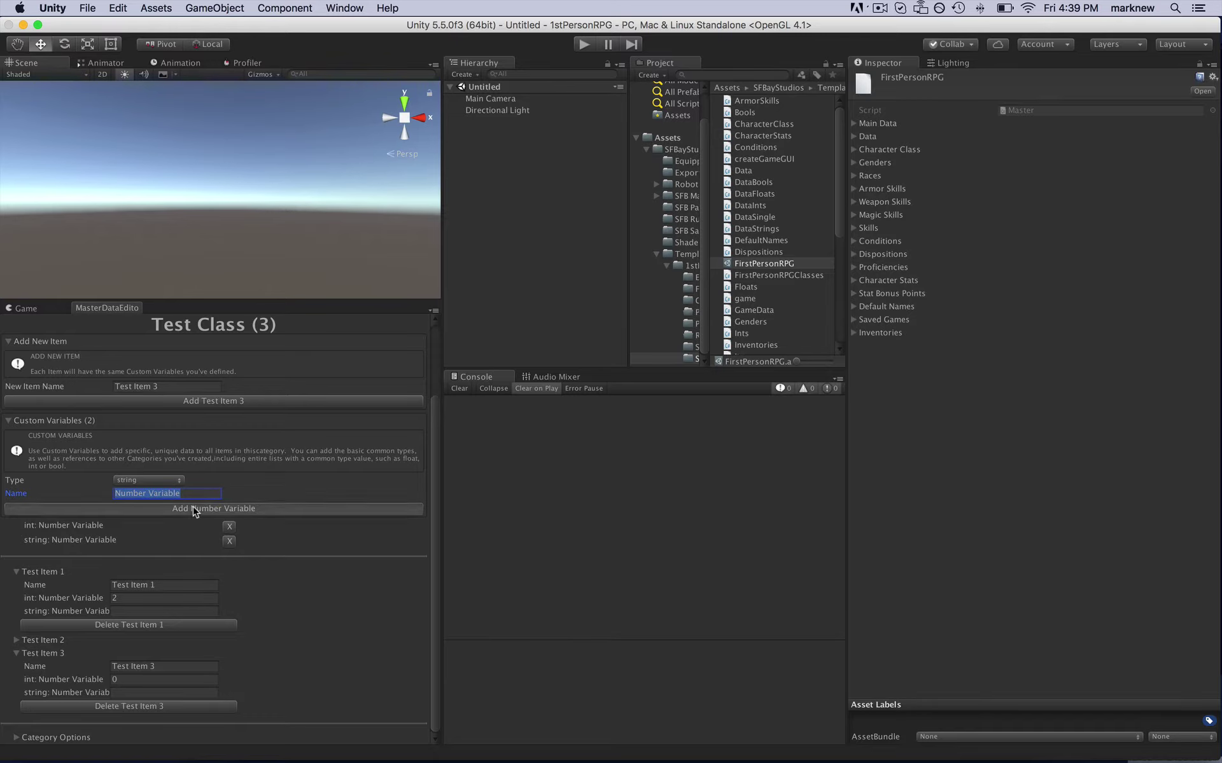
left_click(193, 508)
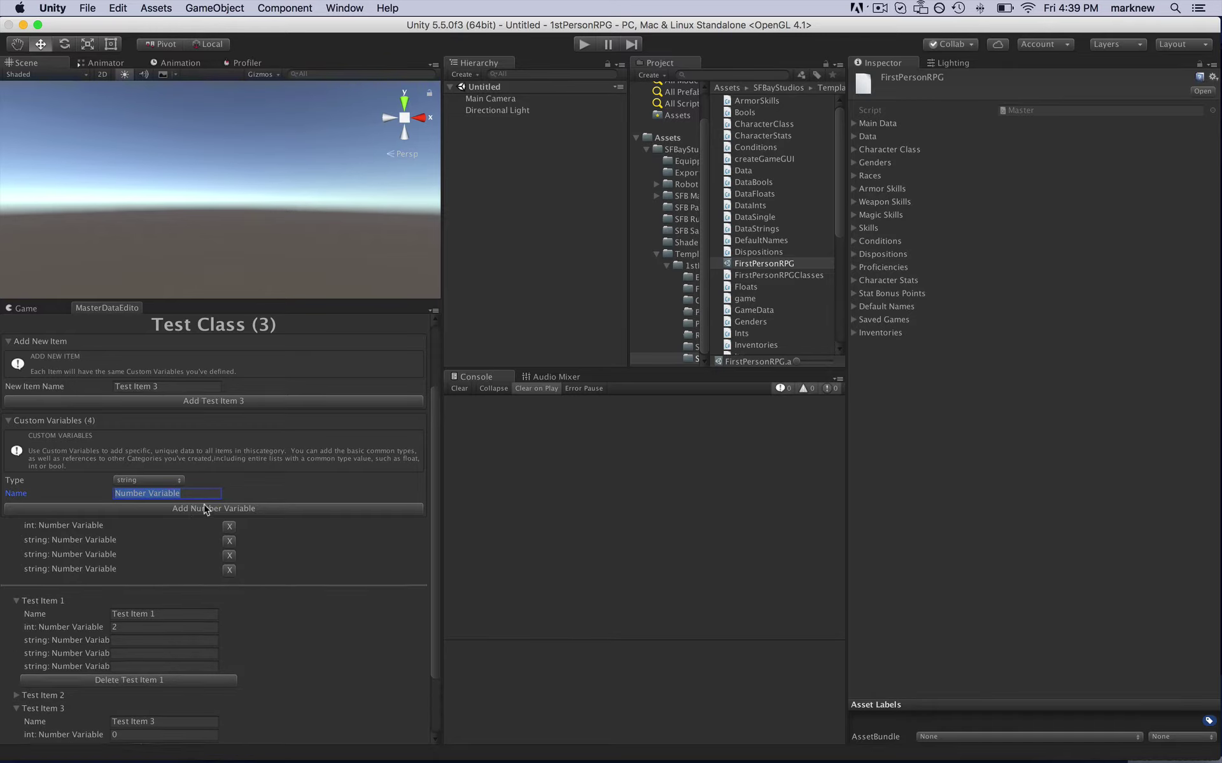
- Delete all string variables and the int variable named Number Variable from the Test Class category
left_click(229, 555)
left_click(229, 555)
left_click(229, 541)
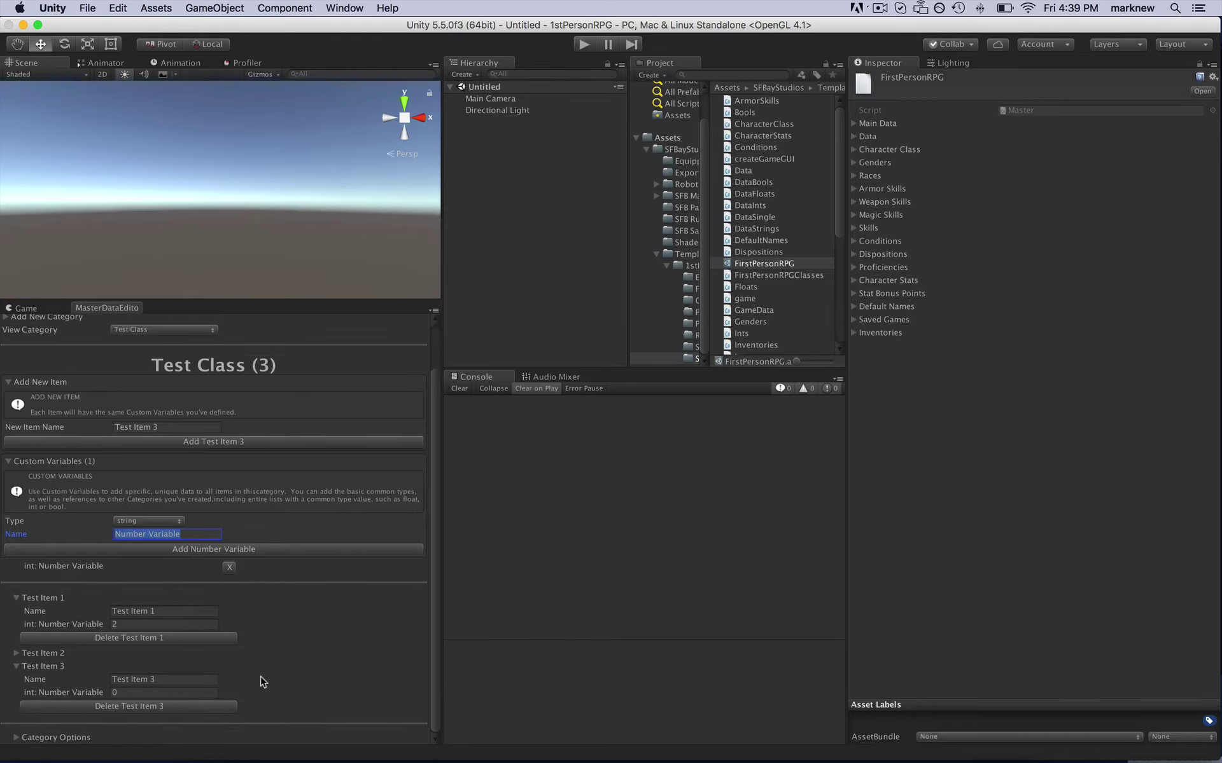
left_click(230, 567)
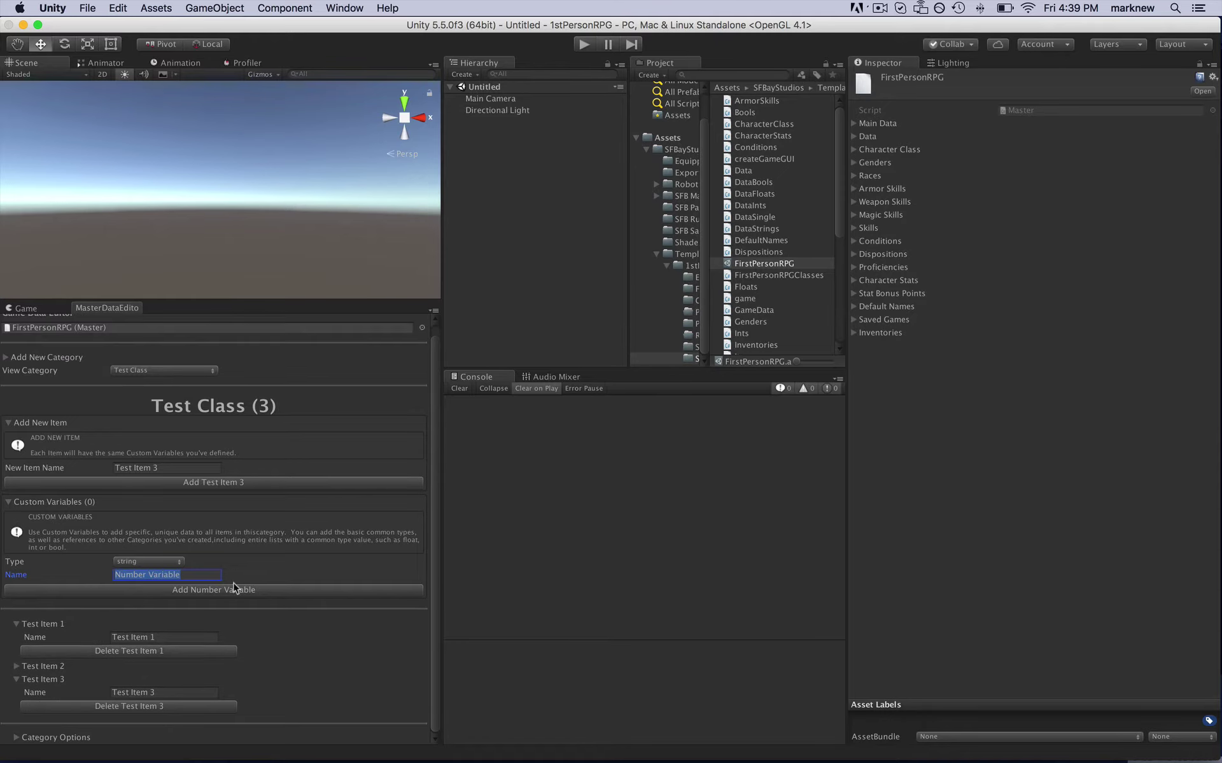
- Review the available custom variable types, and collapse the new-item, custom-variable and Test Item 1 sections
left_click(158, 562)
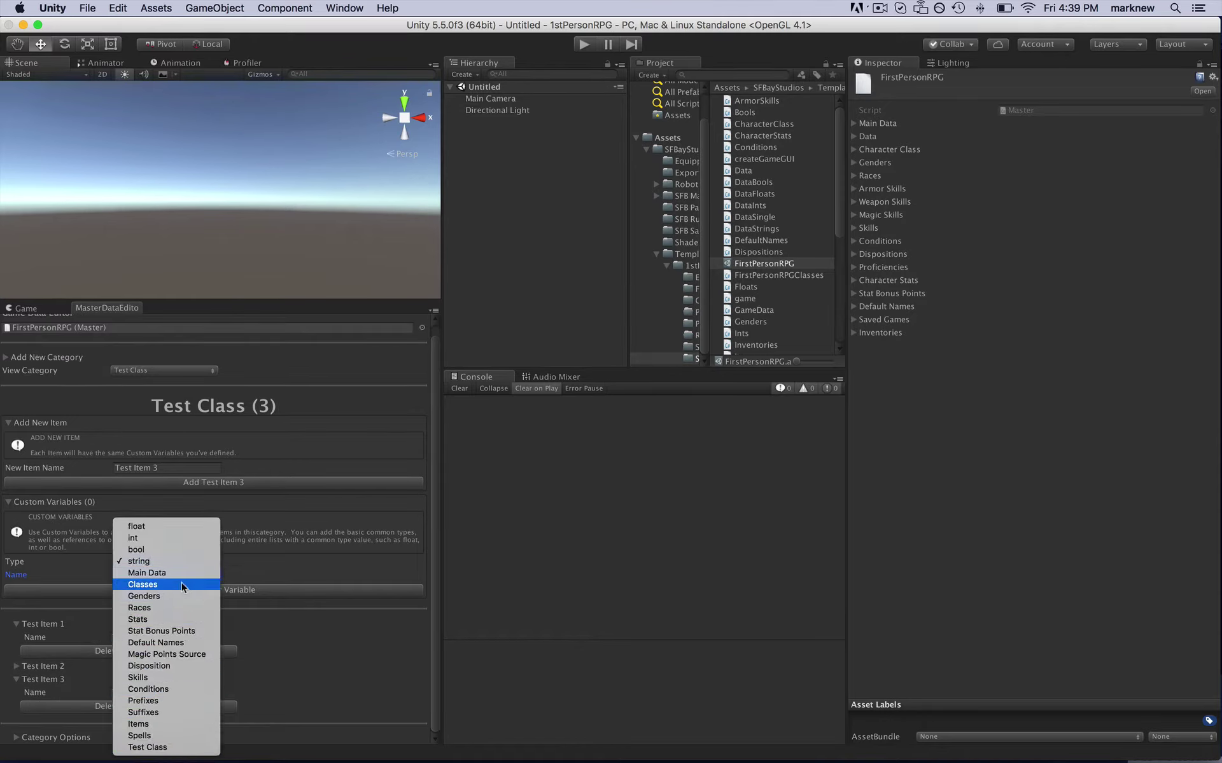
left_click(294, 657)
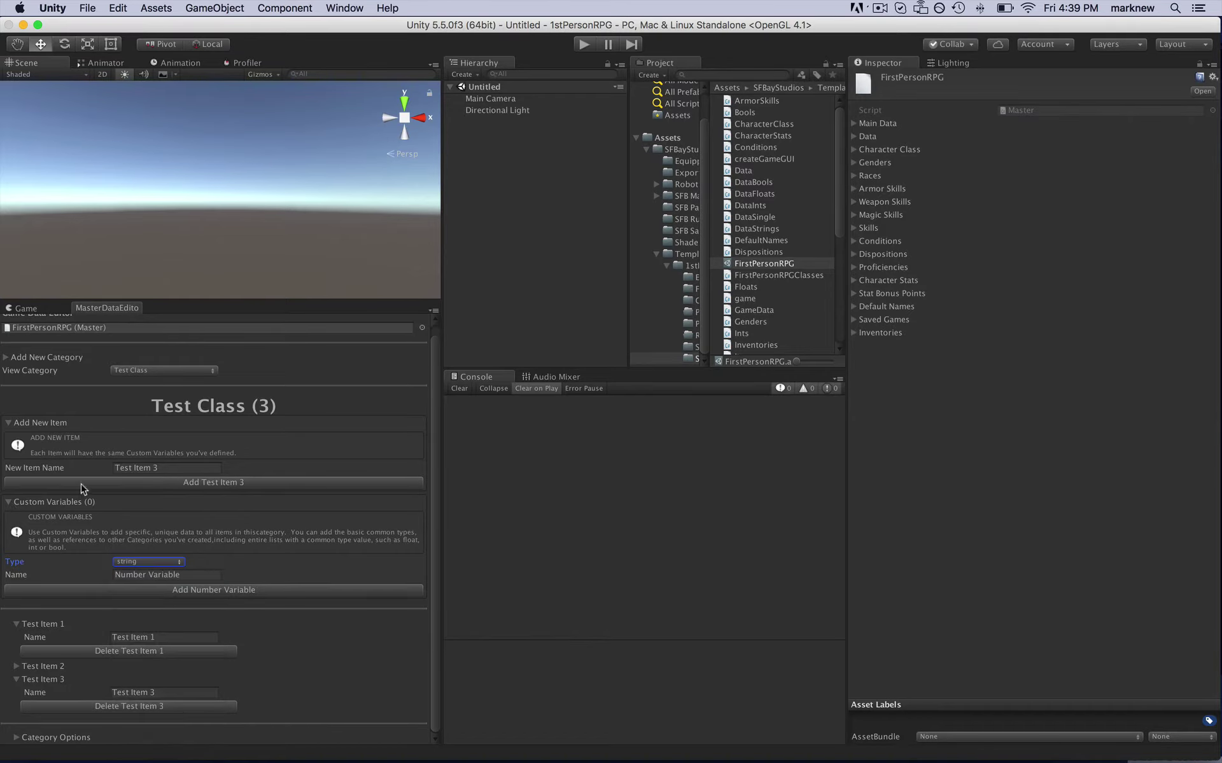
left_click(9, 423)
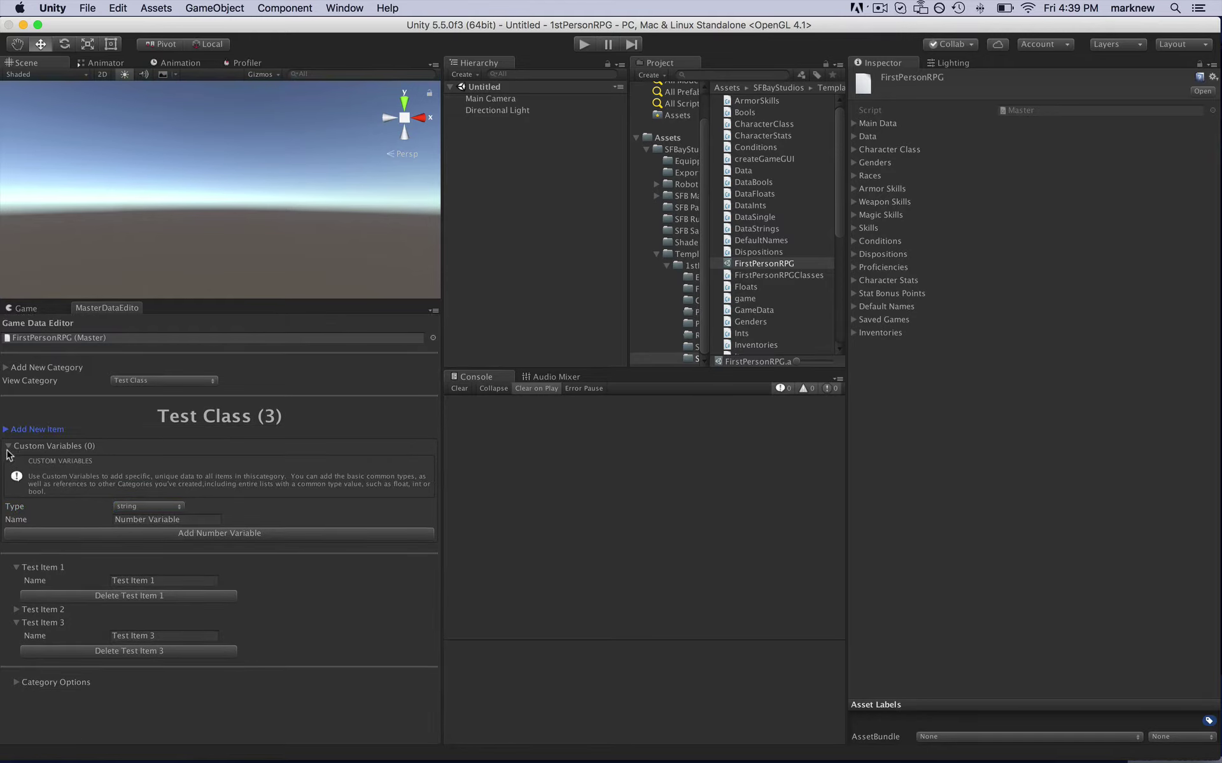
left_click(8, 443)
left_click(8, 472)
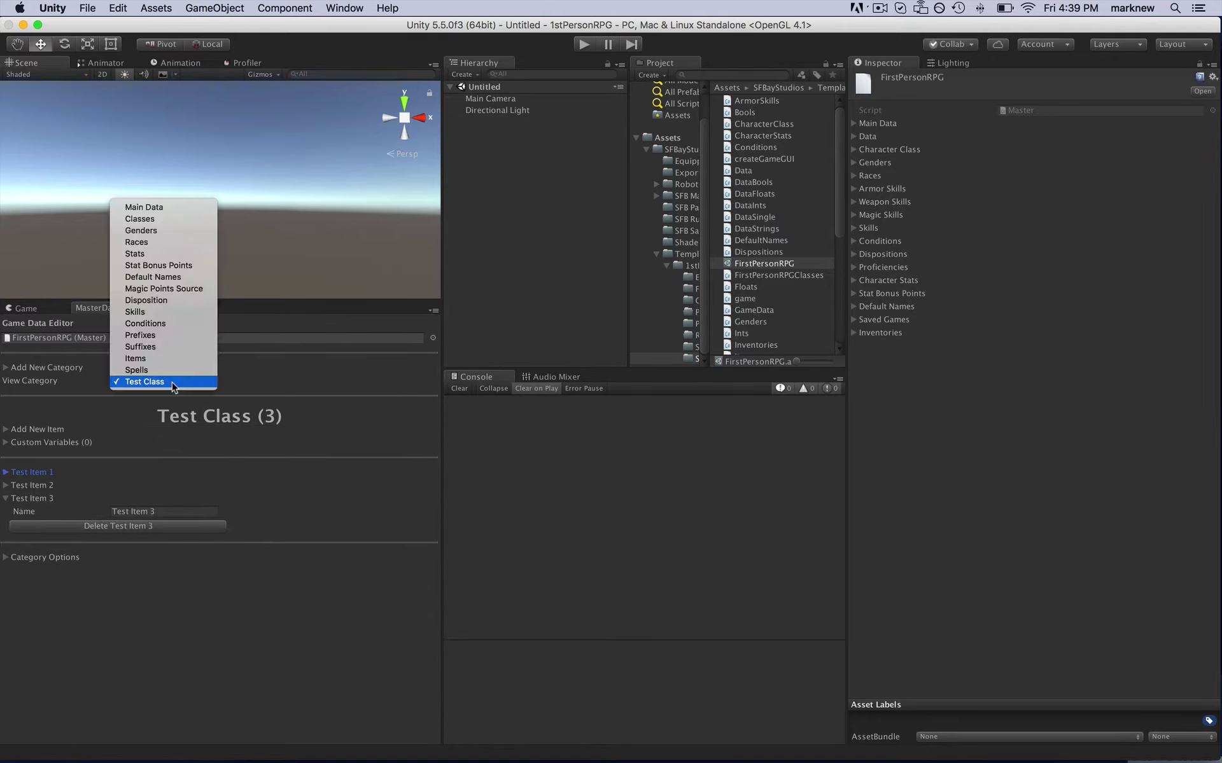
- Switch the viewed category to Classes and briefly inspect the Archer item
left_click(173, 380)
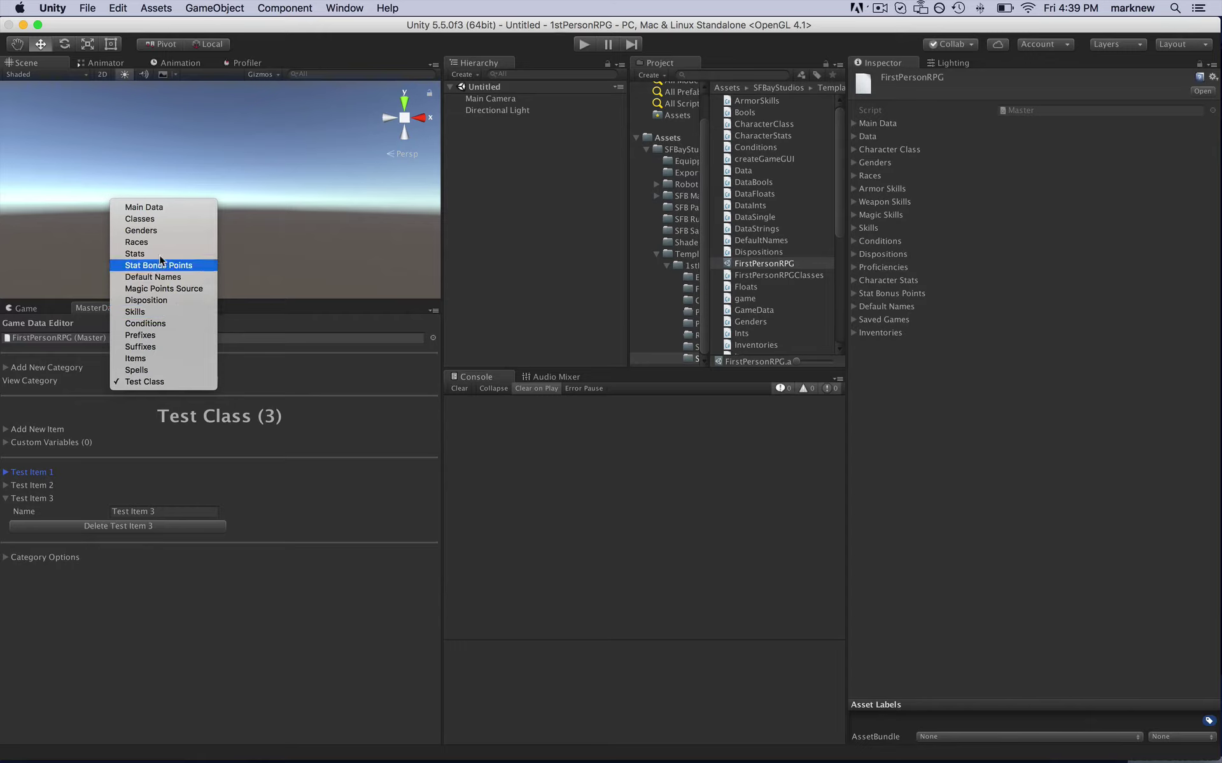
left_click(152, 219)
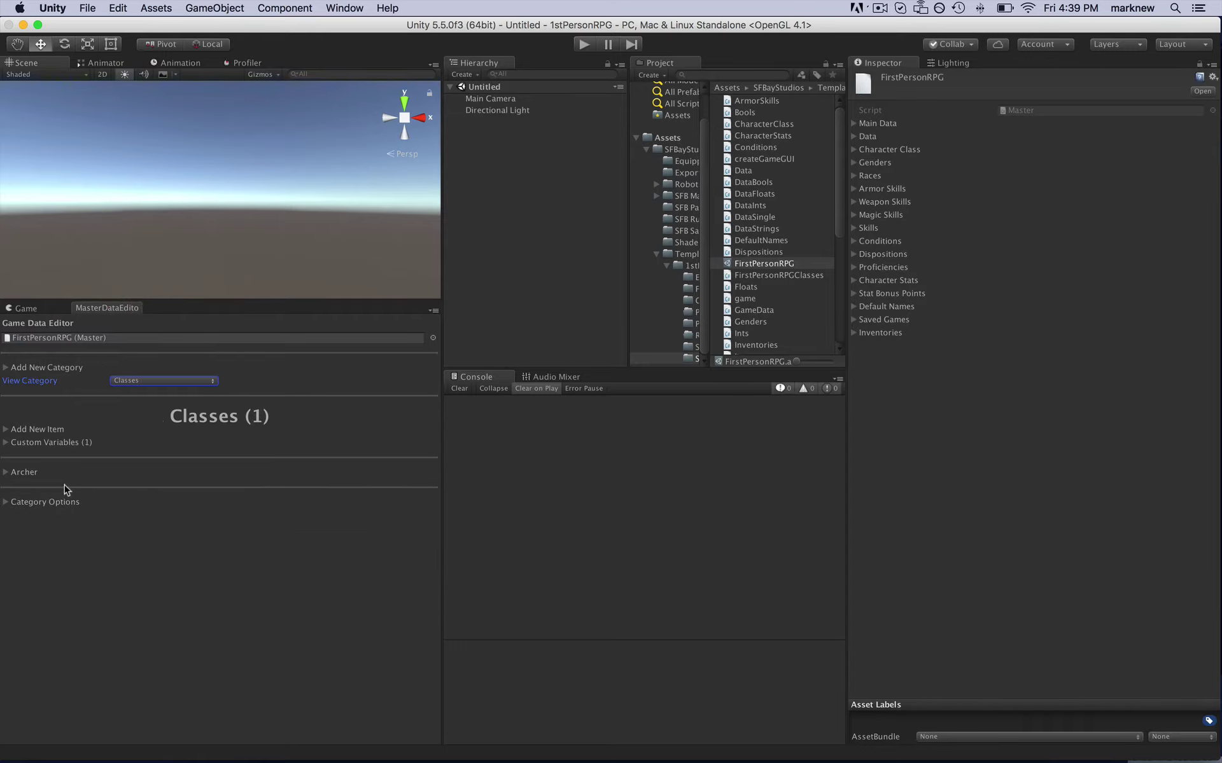
left_click(7, 473)
left_click(6, 472)
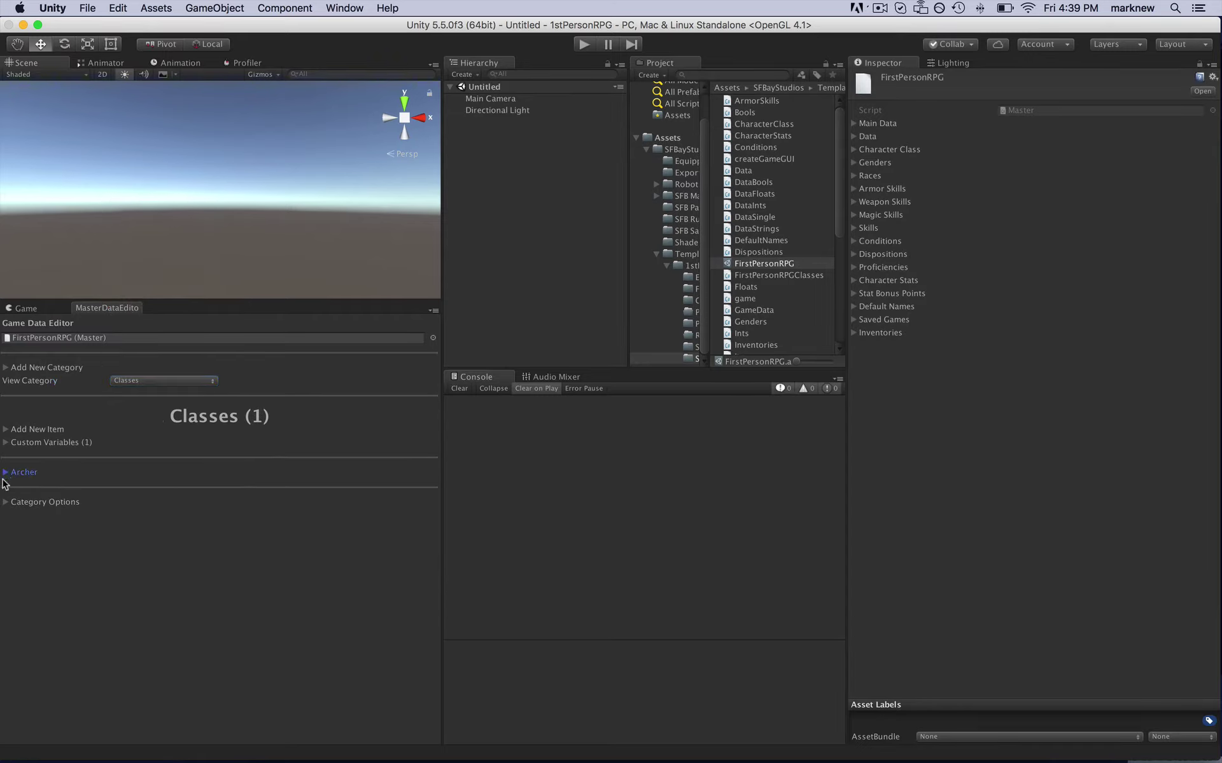
- Delete the Null Skill custom variable from the Classes category and expand the Archer item
left_click(9, 445)
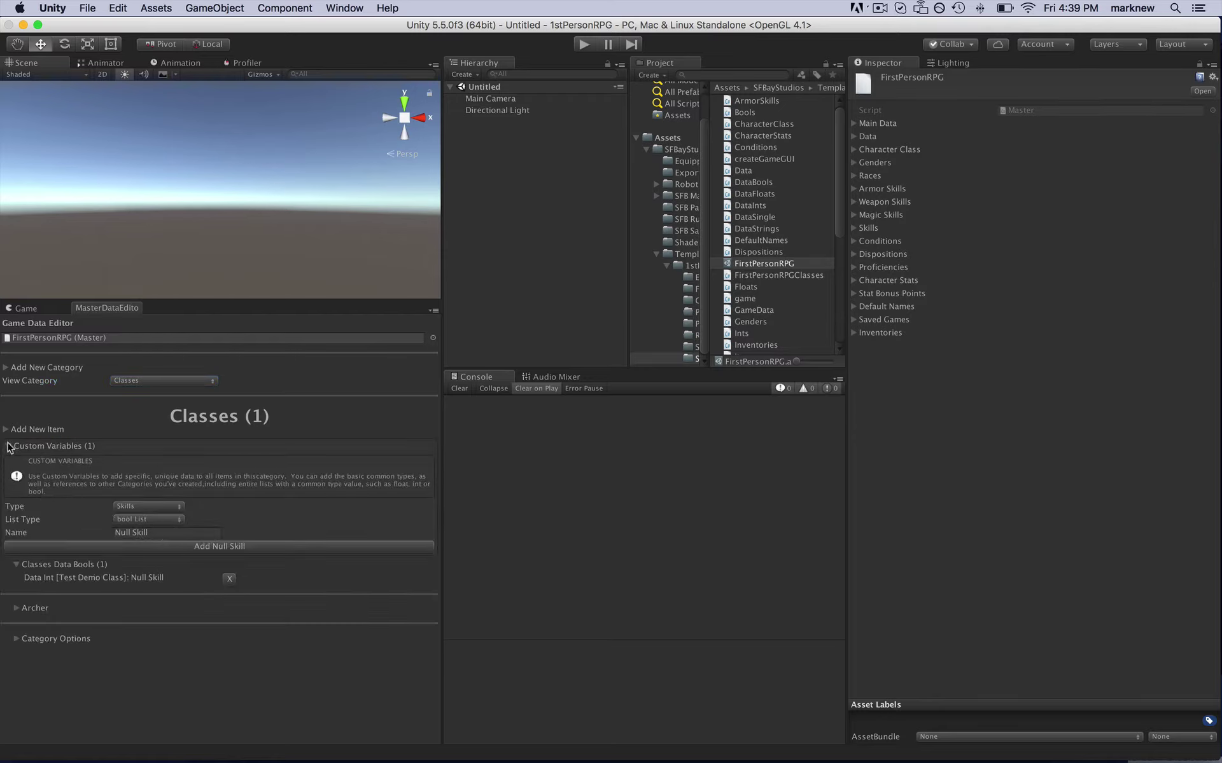
left_click(230, 579)
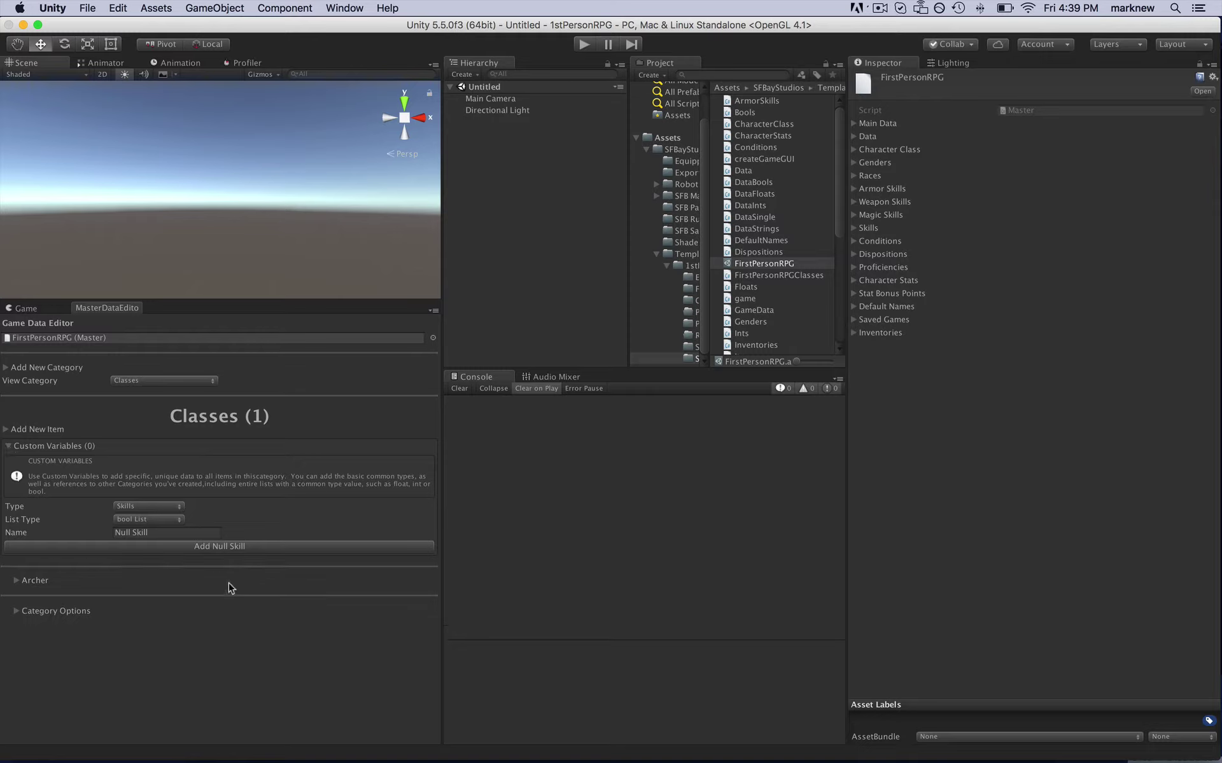
left_click(9, 446)
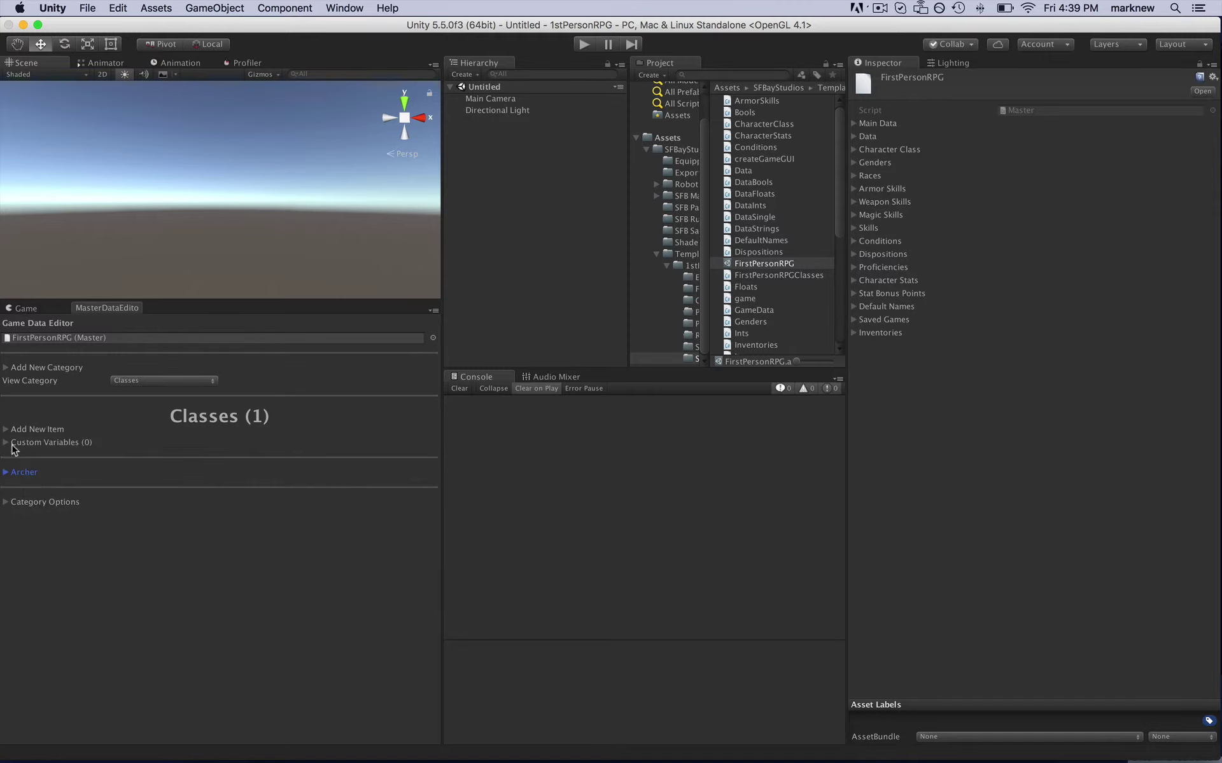
left_click(7, 473)
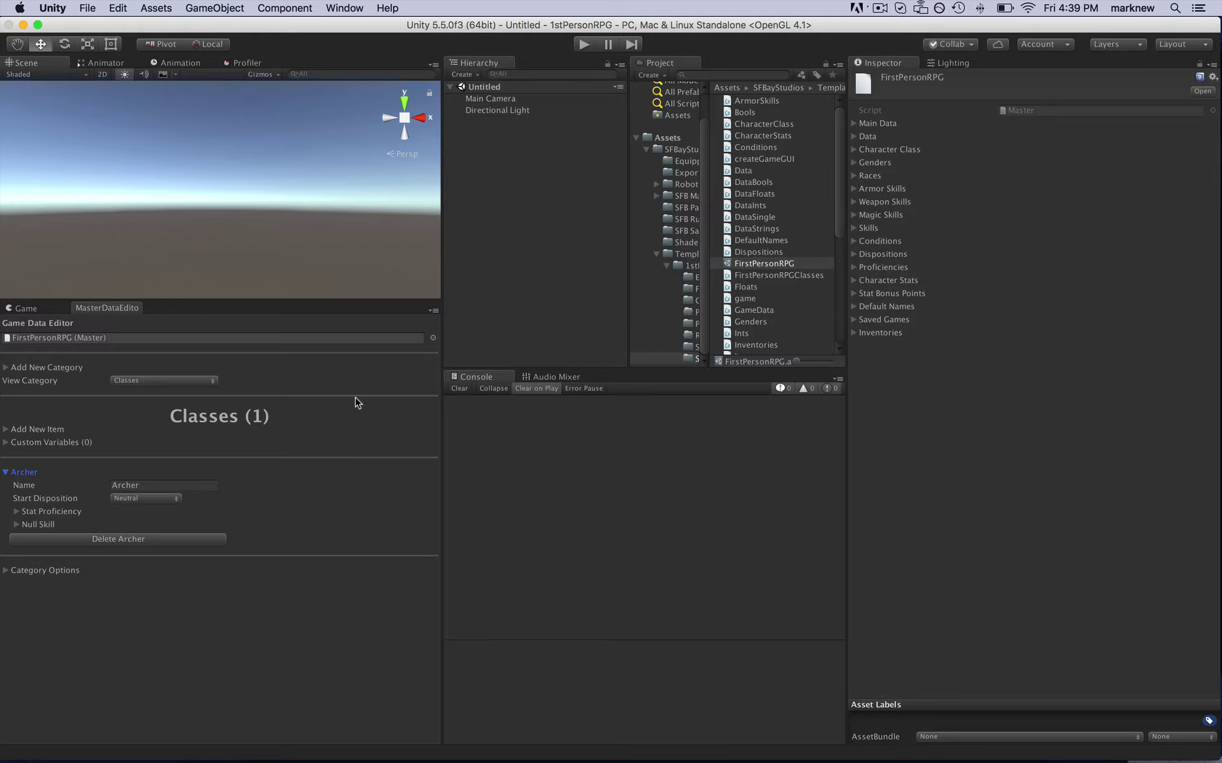
- Empty the Classes entry in the FirstPersonRPG data list by setting its items size to 0
left_click(854, 148)
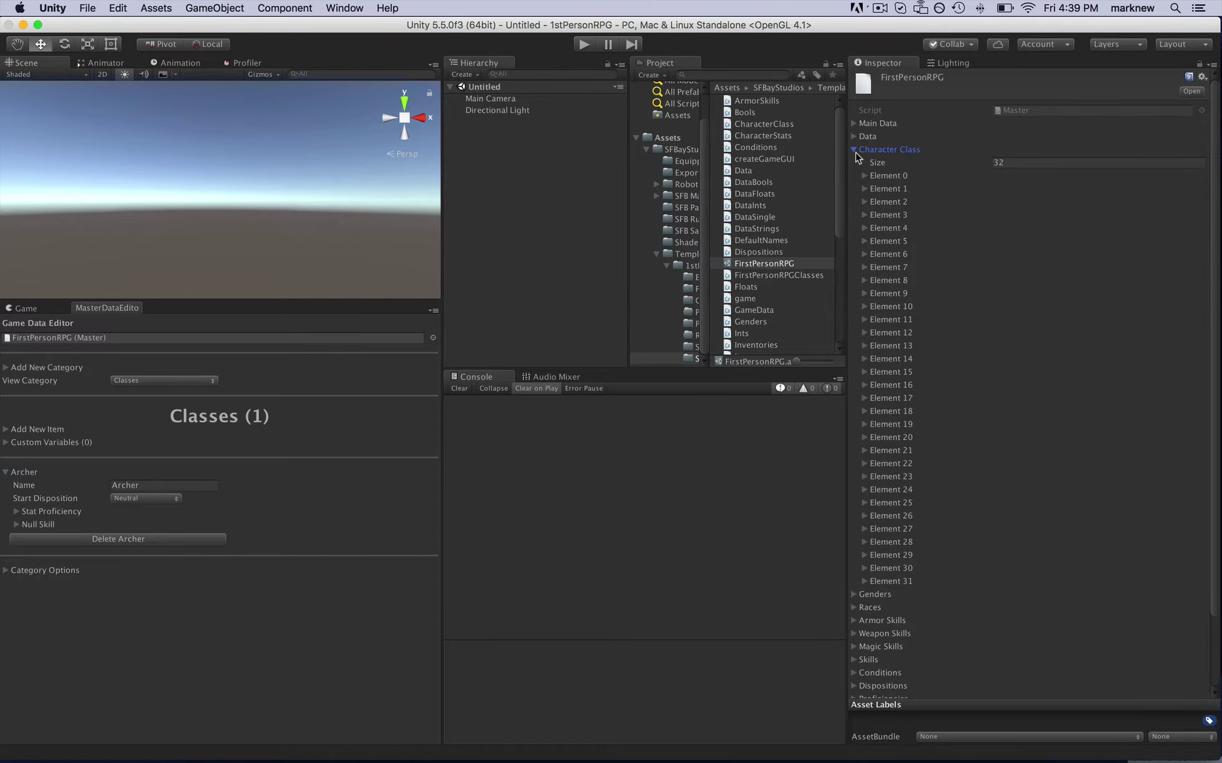
left_click(854, 150)
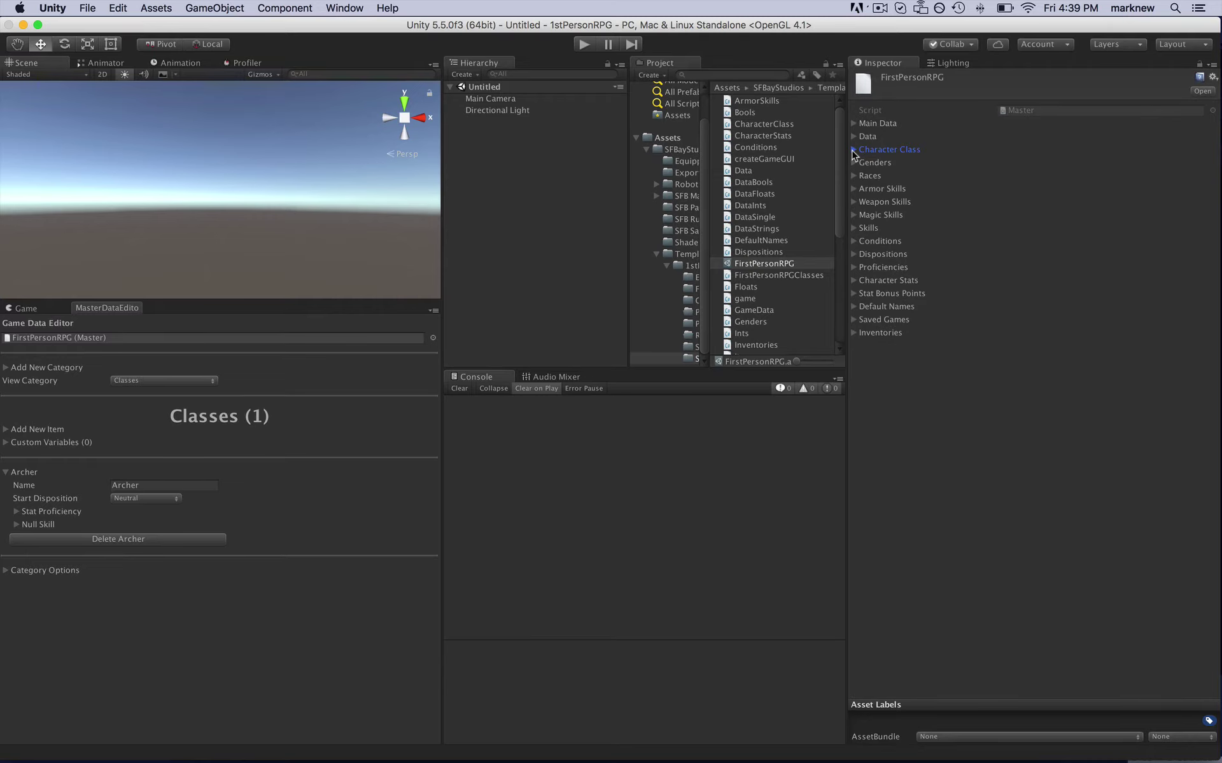
left_click(855, 124)
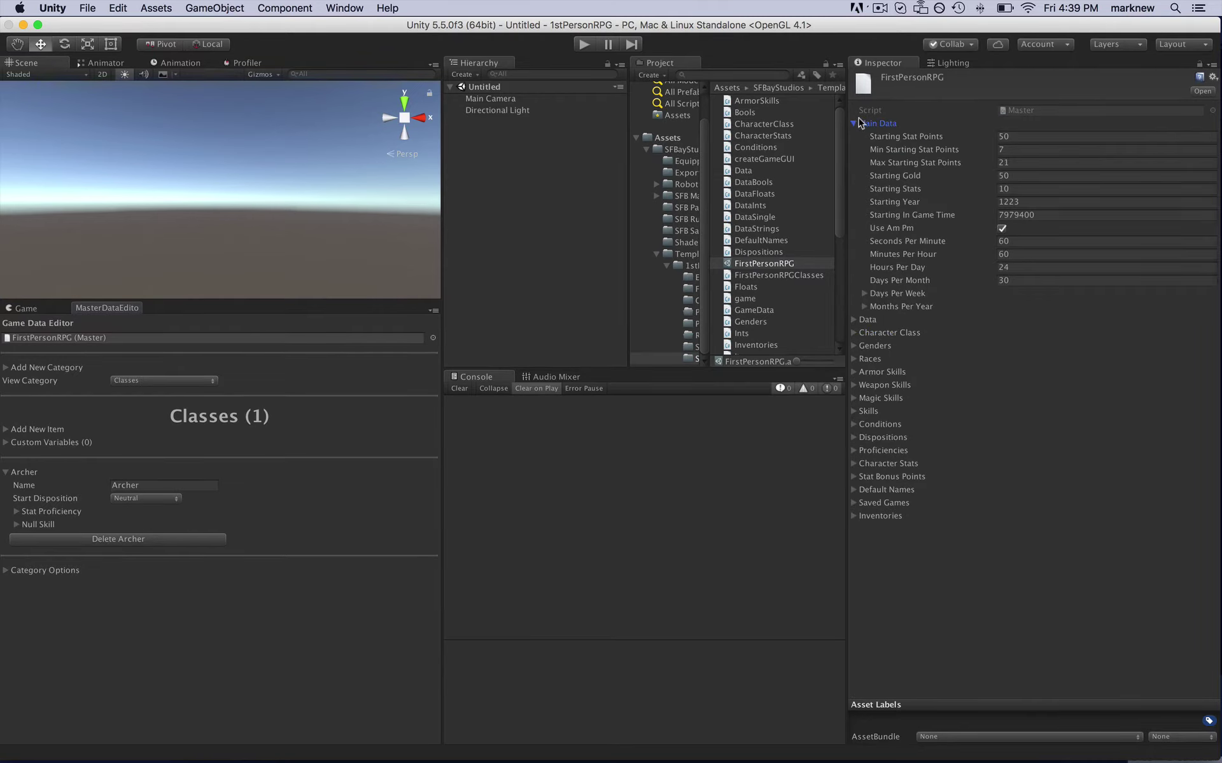
left_click(855, 123)
left_click(855, 136)
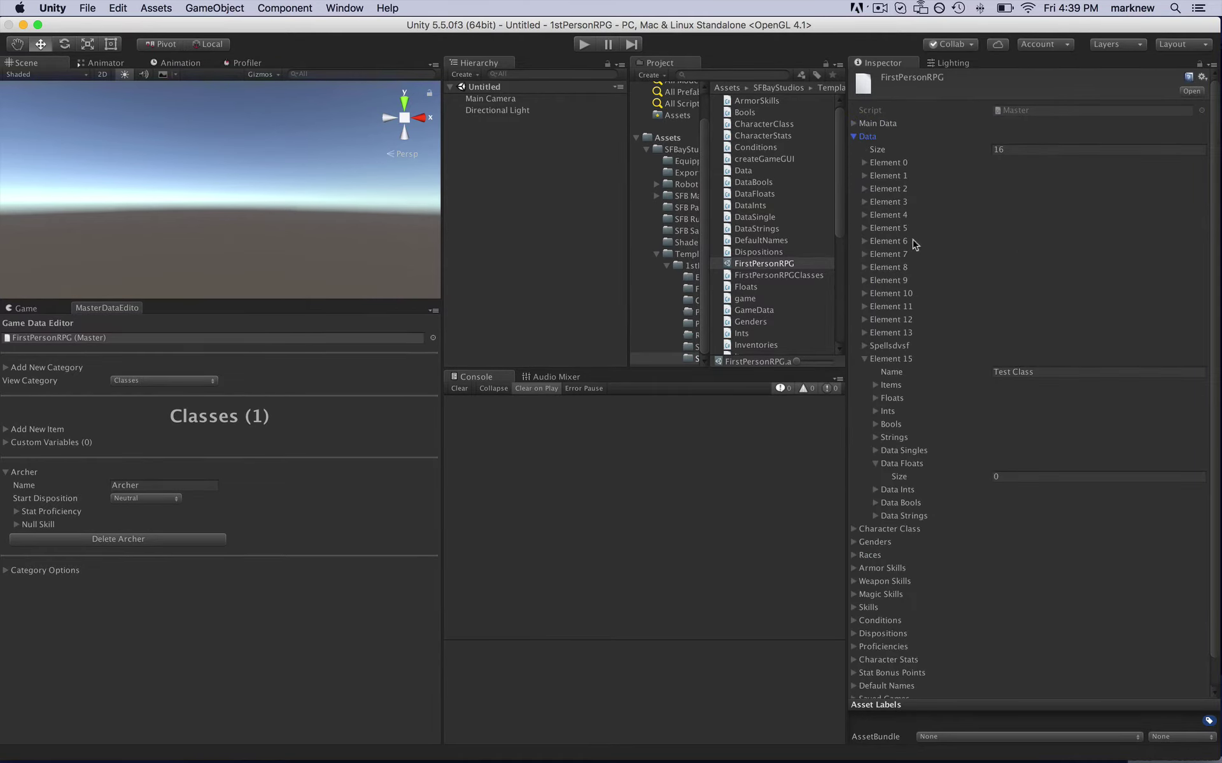
left_click(864, 359)
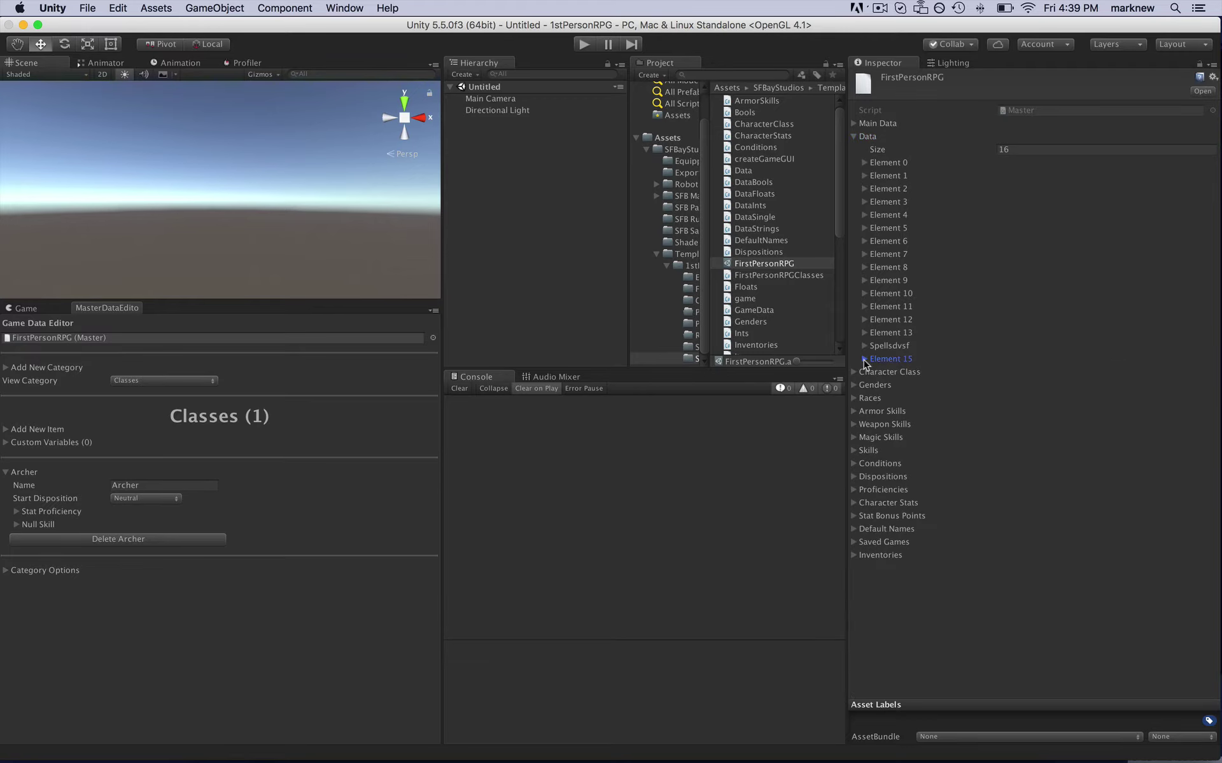
left_click(865, 176)
left_click(865, 176)
left_click(864, 175)
left_click(1013, 215)
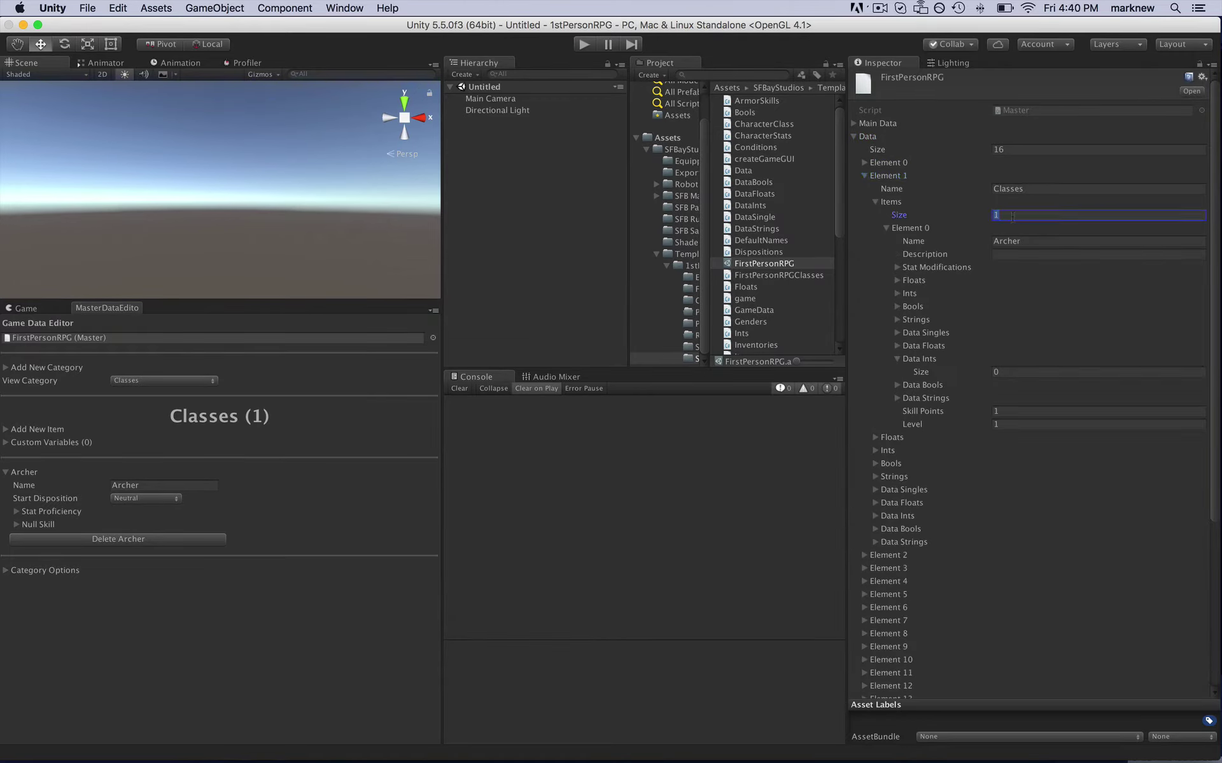
type("0")
key("Return")
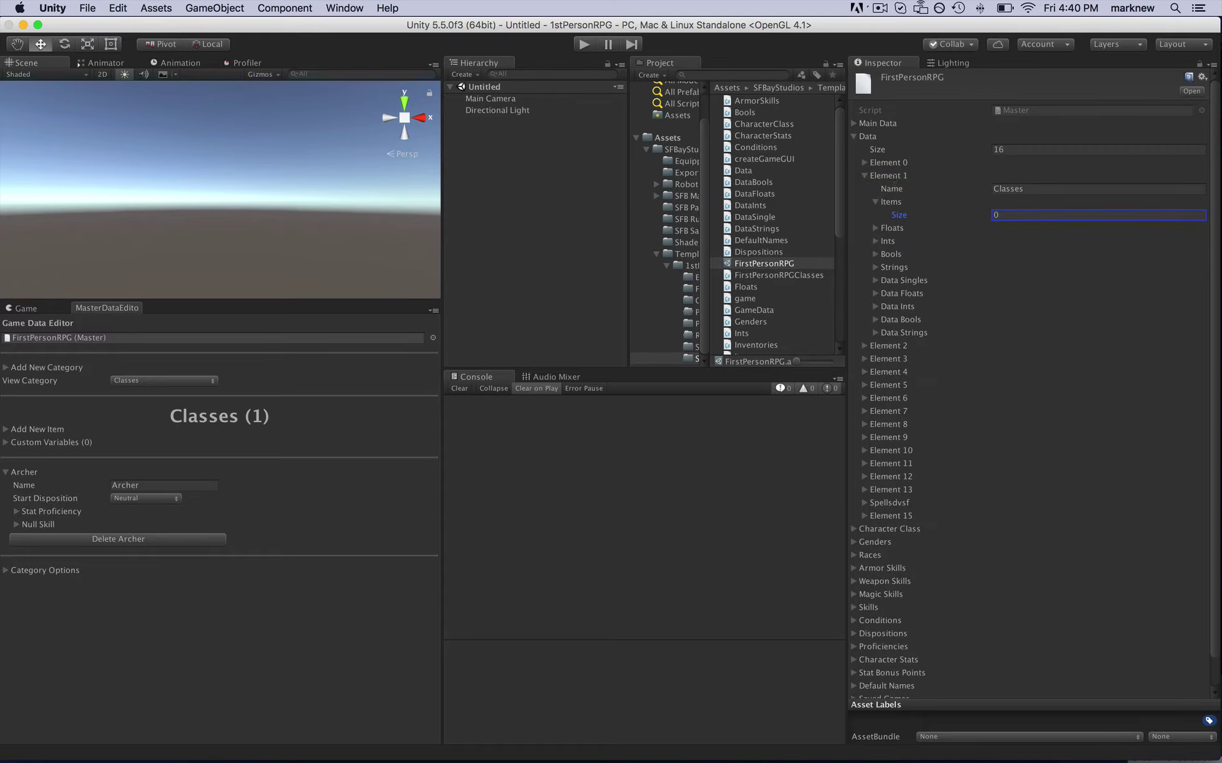
left_click(275, 600)
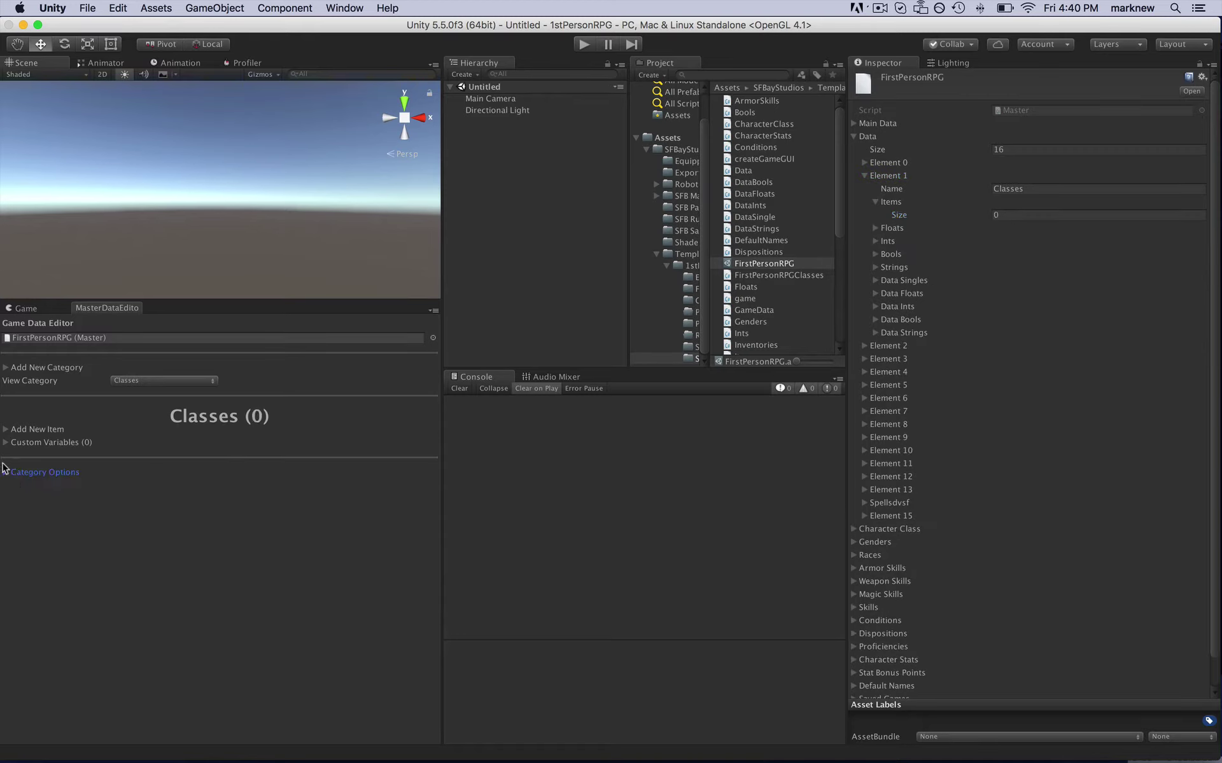
- Add two new items named Archer and Knight to the Classes category
left_click(6, 430)
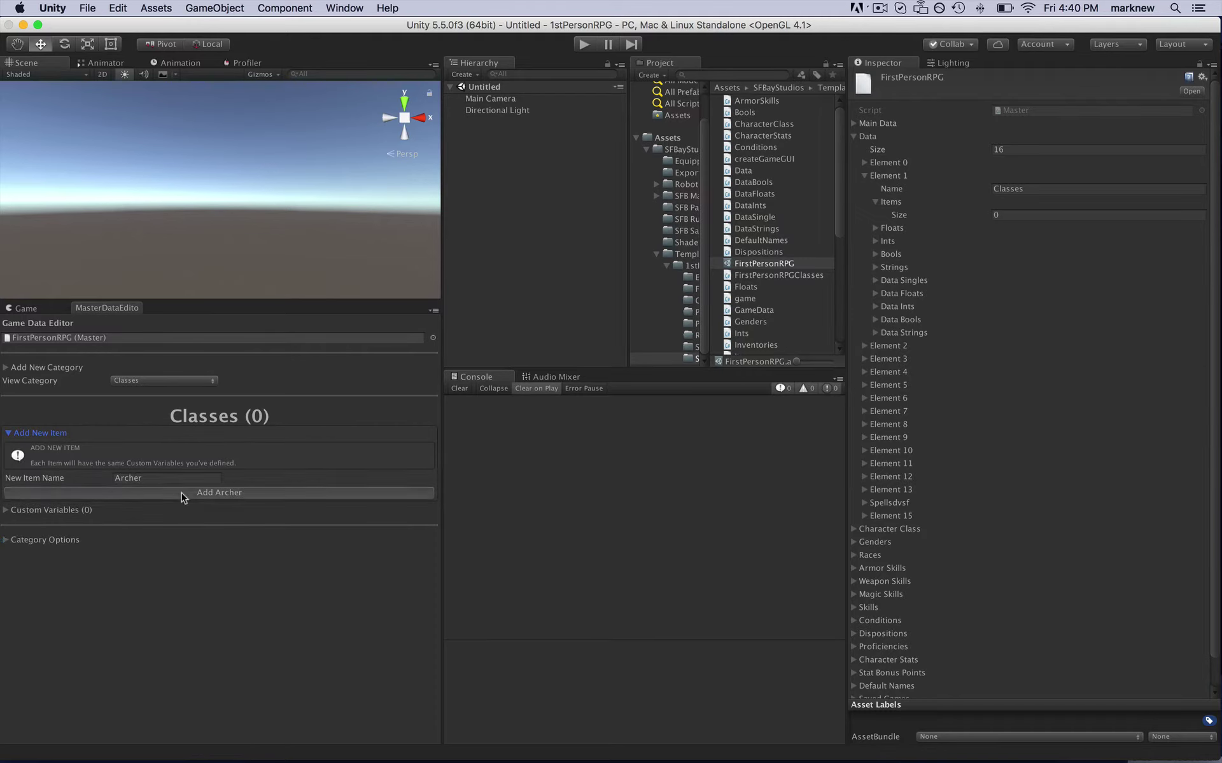
left_click(183, 493)
left_click(149, 477)
type("Knight")
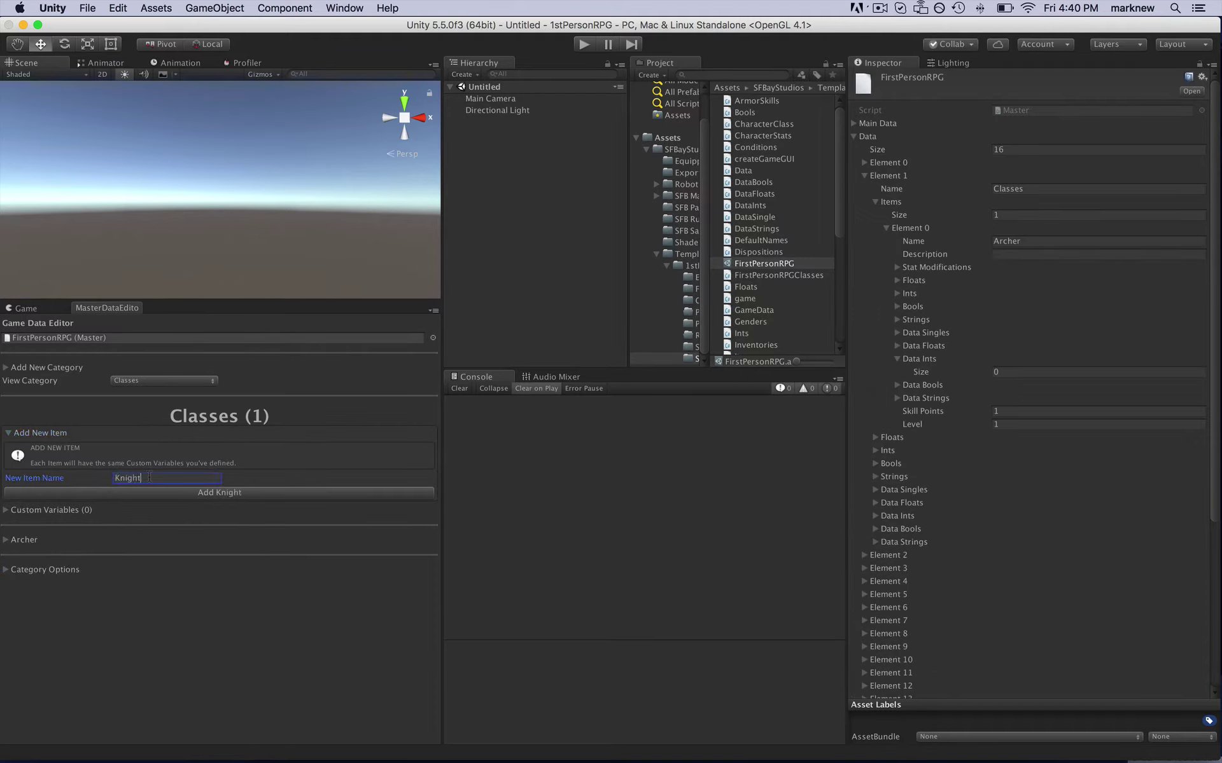
left_click(150, 493)
- Add a new item named Wizard to the Classes category and collapse the new-item section
left_click(145, 477)
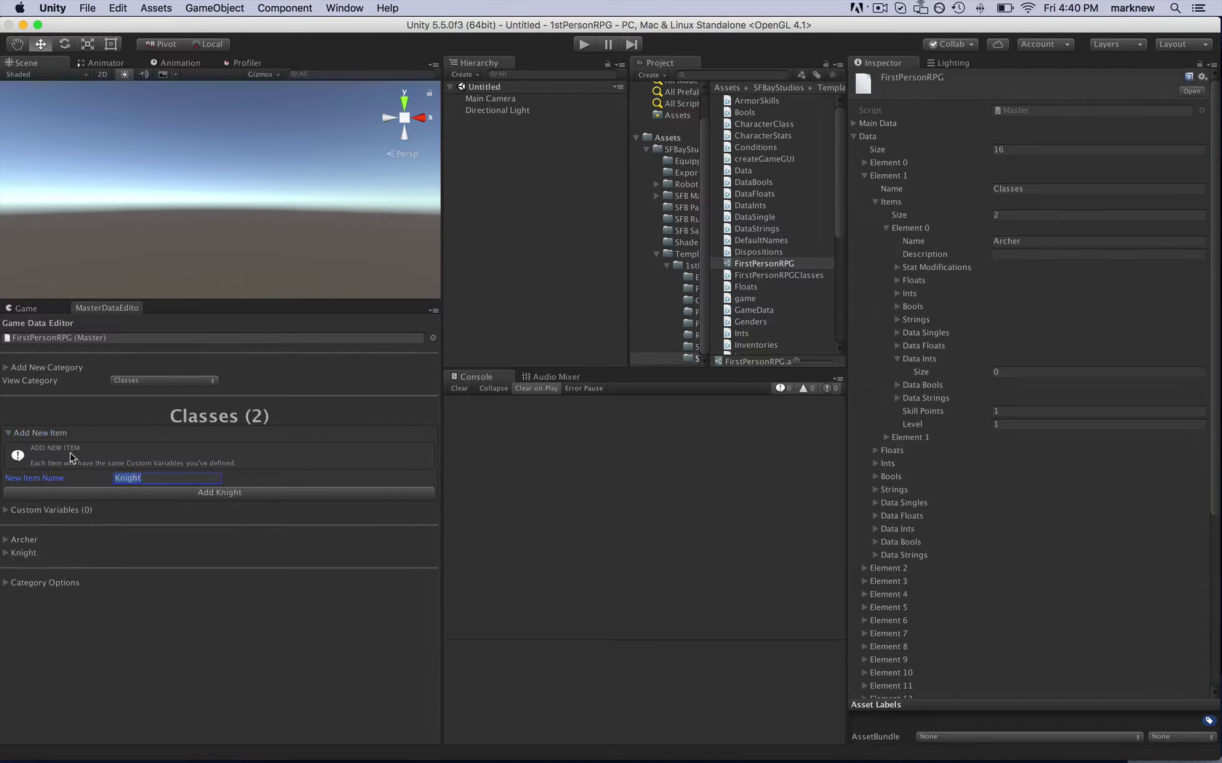
type("Wiuz")
key("BackSpace")
key("BackSpace")
type("zard")
left_click(143, 494)
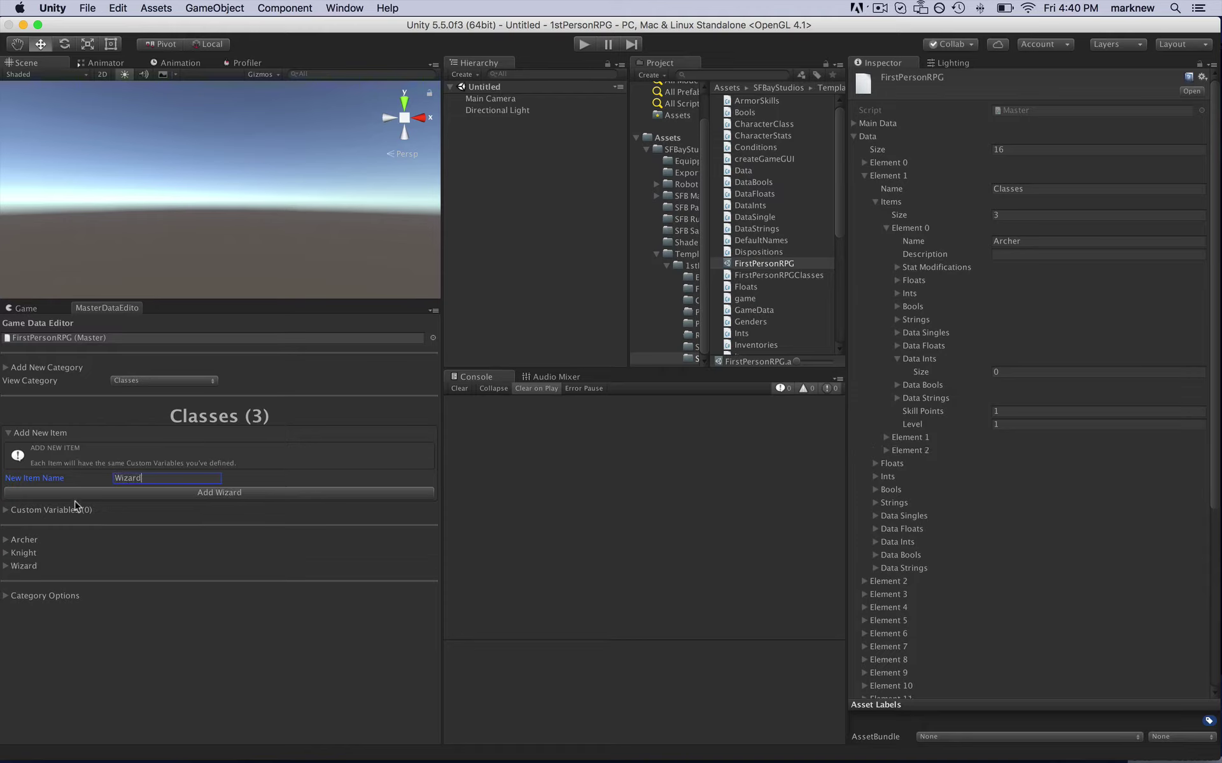
left_click(10, 434)
- Add a string custom variable named Description to the Classes category
left_click(7, 472)
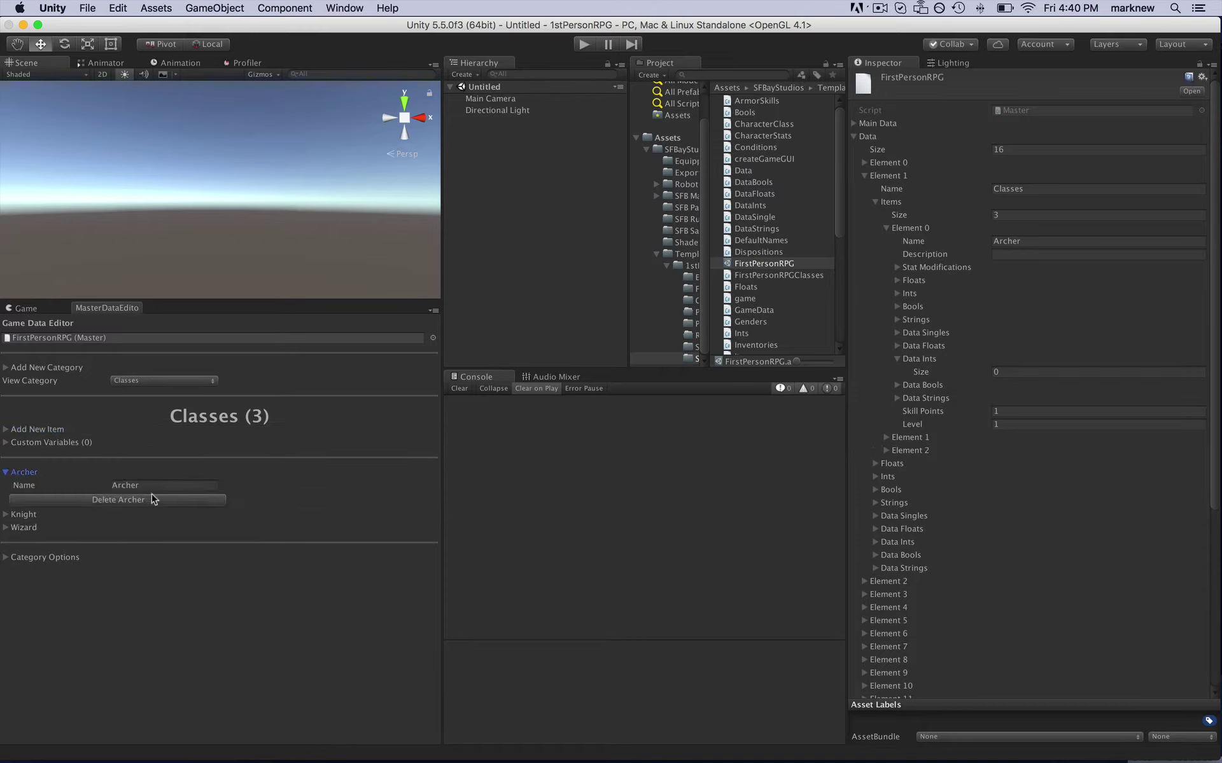
left_click(6, 472)
left_click(7, 443)
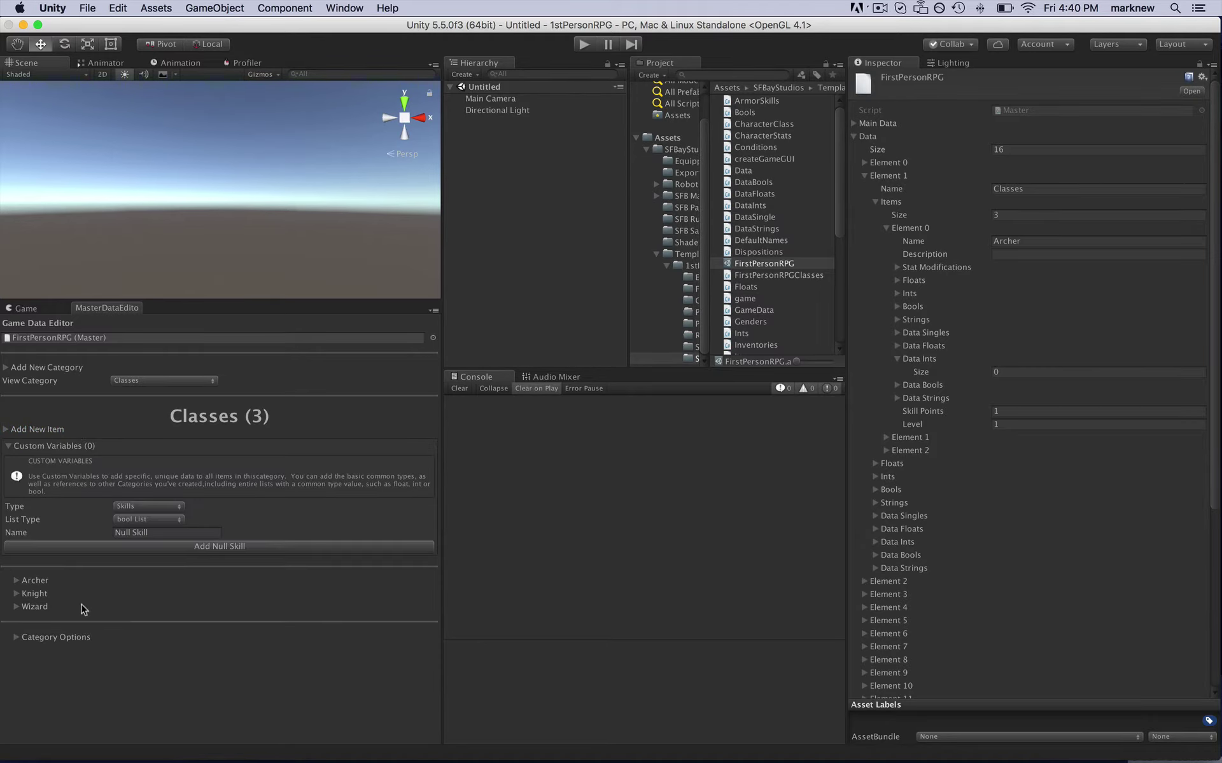
left_click(167, 506)
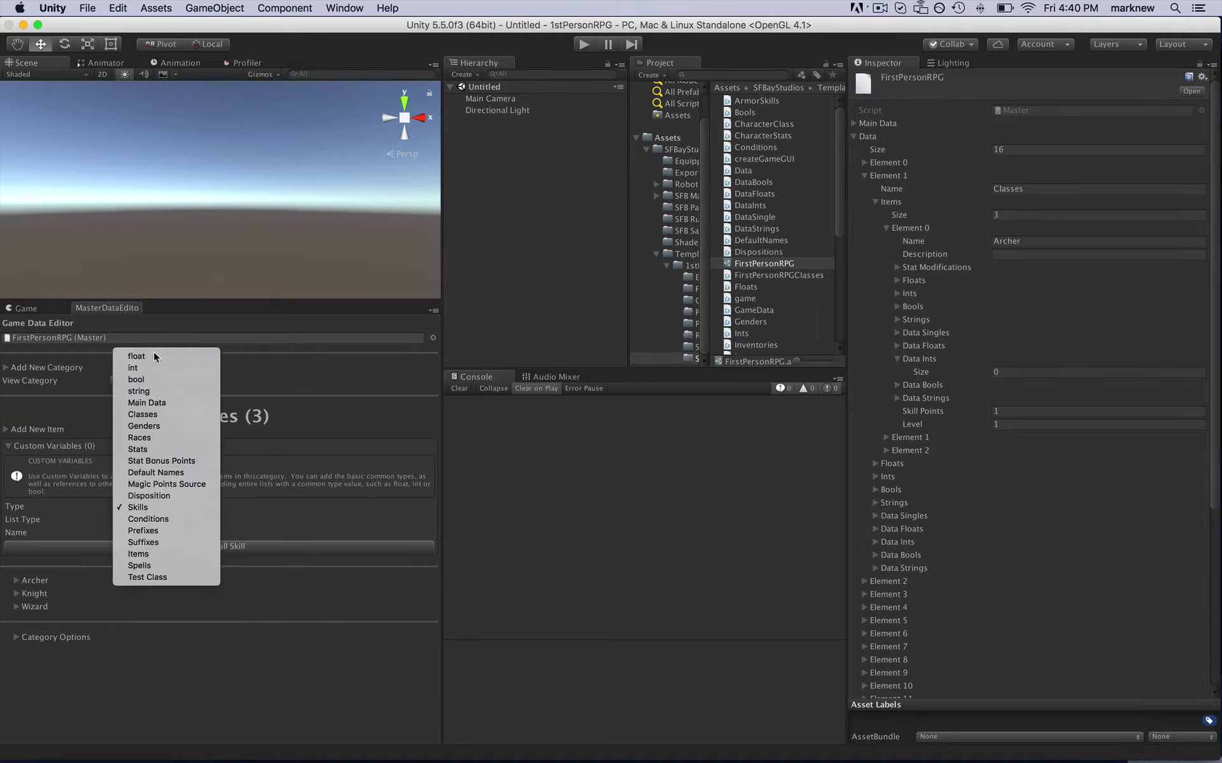
left_click(148, 393)
left_click(165, 516)
type("Description")
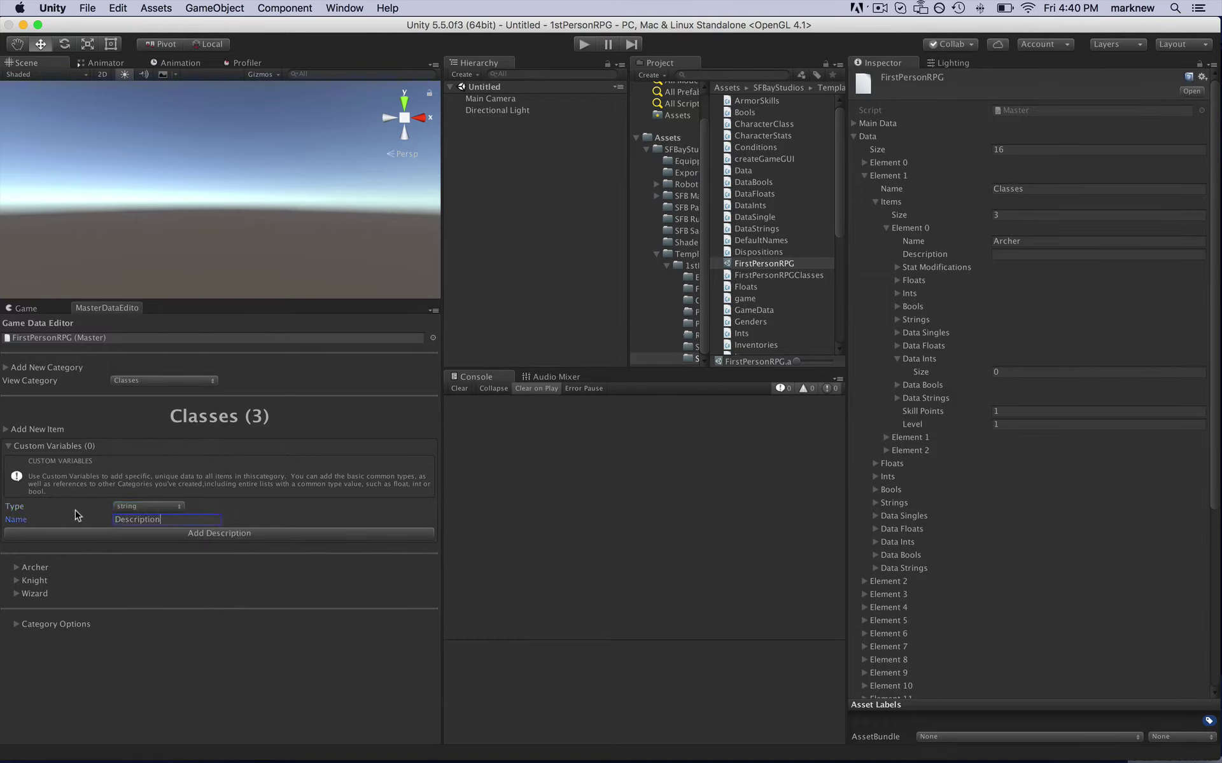
left_click(109, 541)
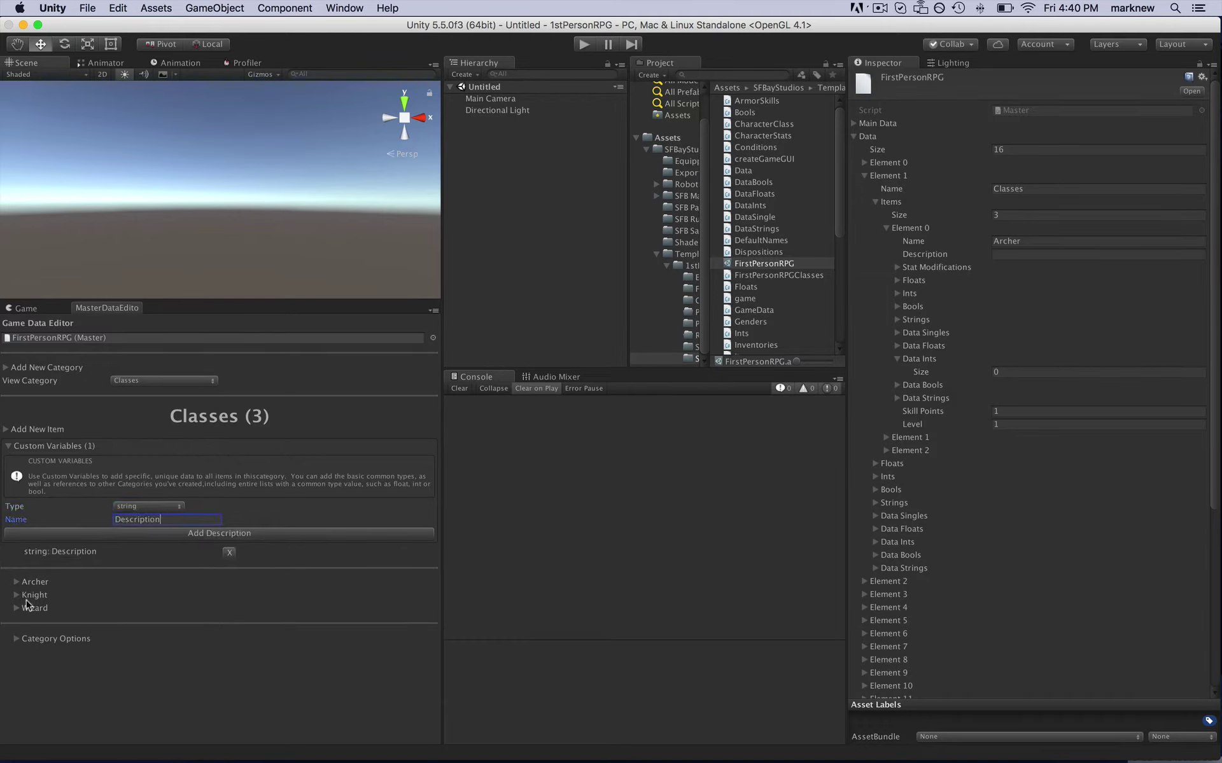
- Set Archer's description to "This is an Archer." and Knight's to "This is a Knight.", and collapse both items
left_click(16, 582)
left_click(128, 608)
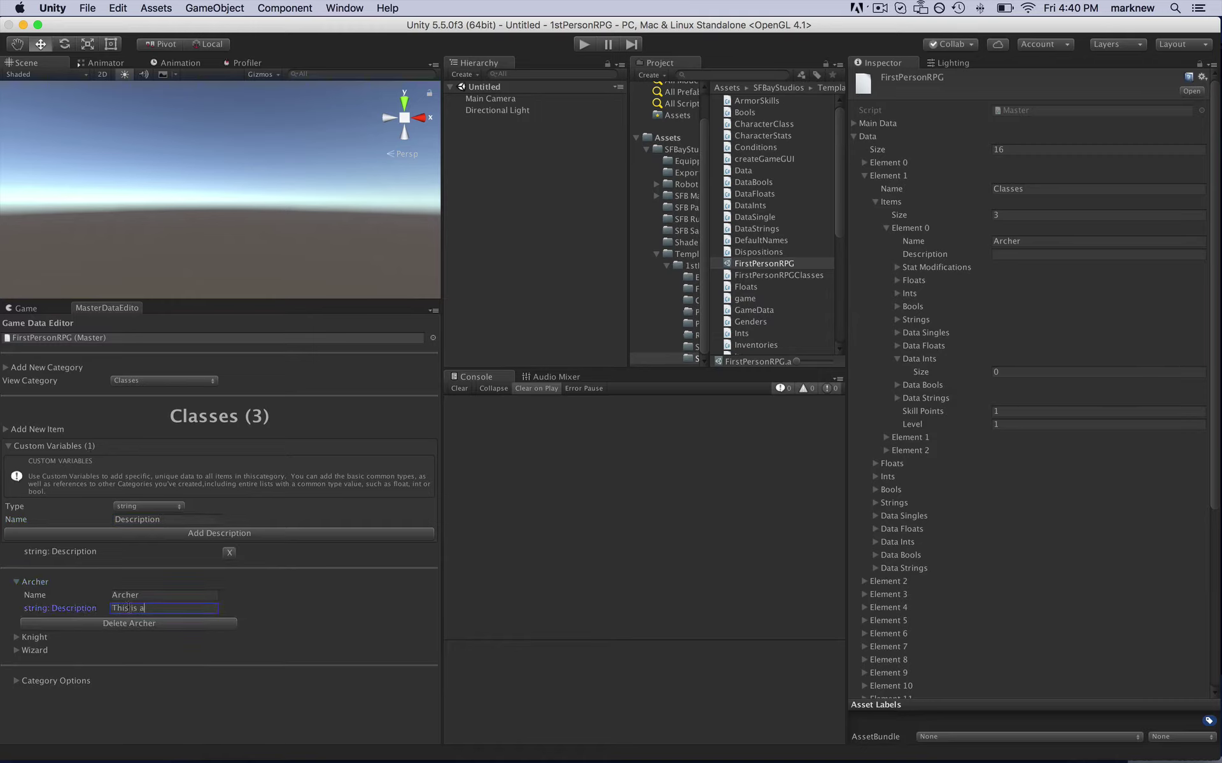
type("This is an Archer.")
left_click(17, 636)
left_click(131, 663)
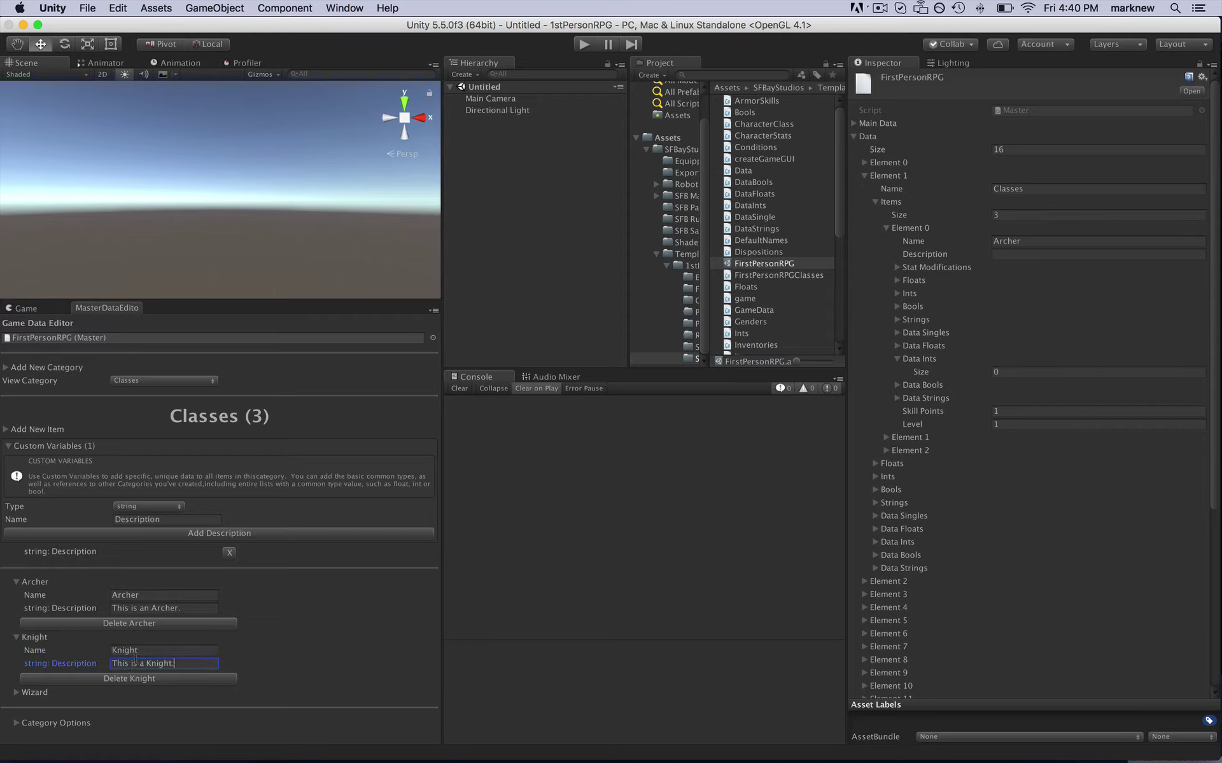
left_click(16, 582)
left_click(16, 595)
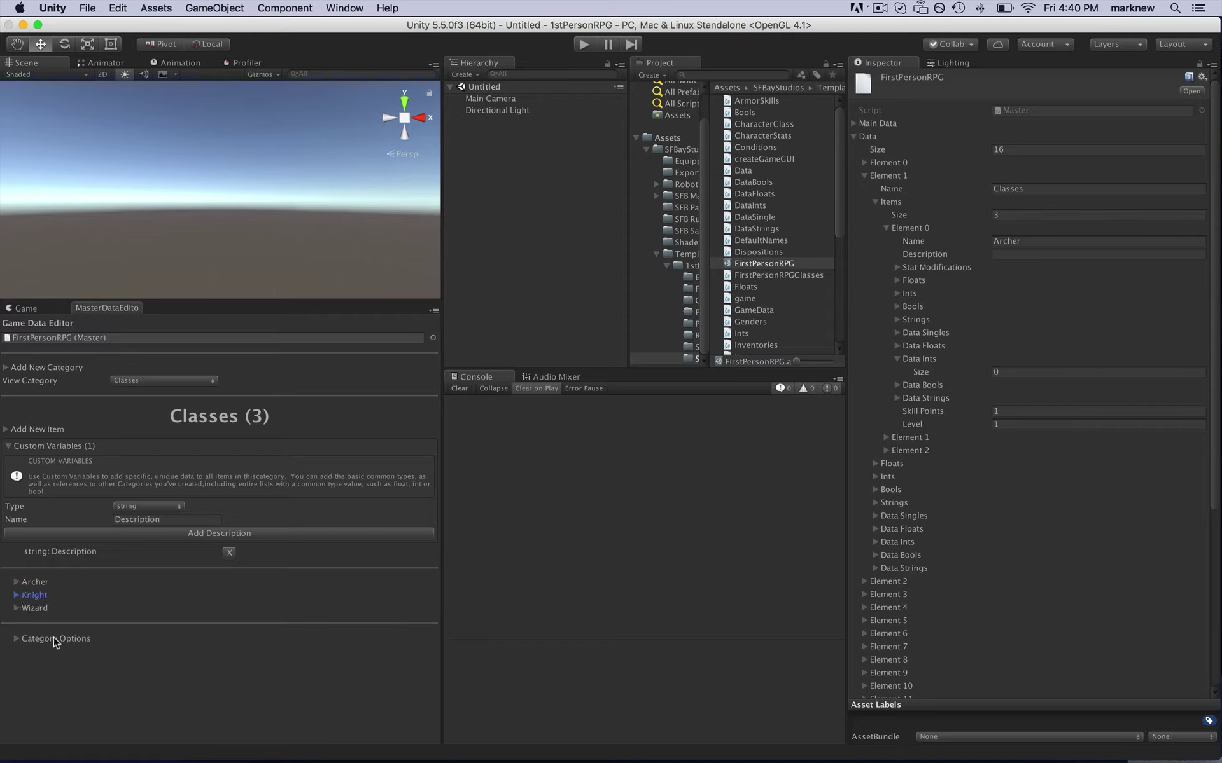
left_click(16, 595)
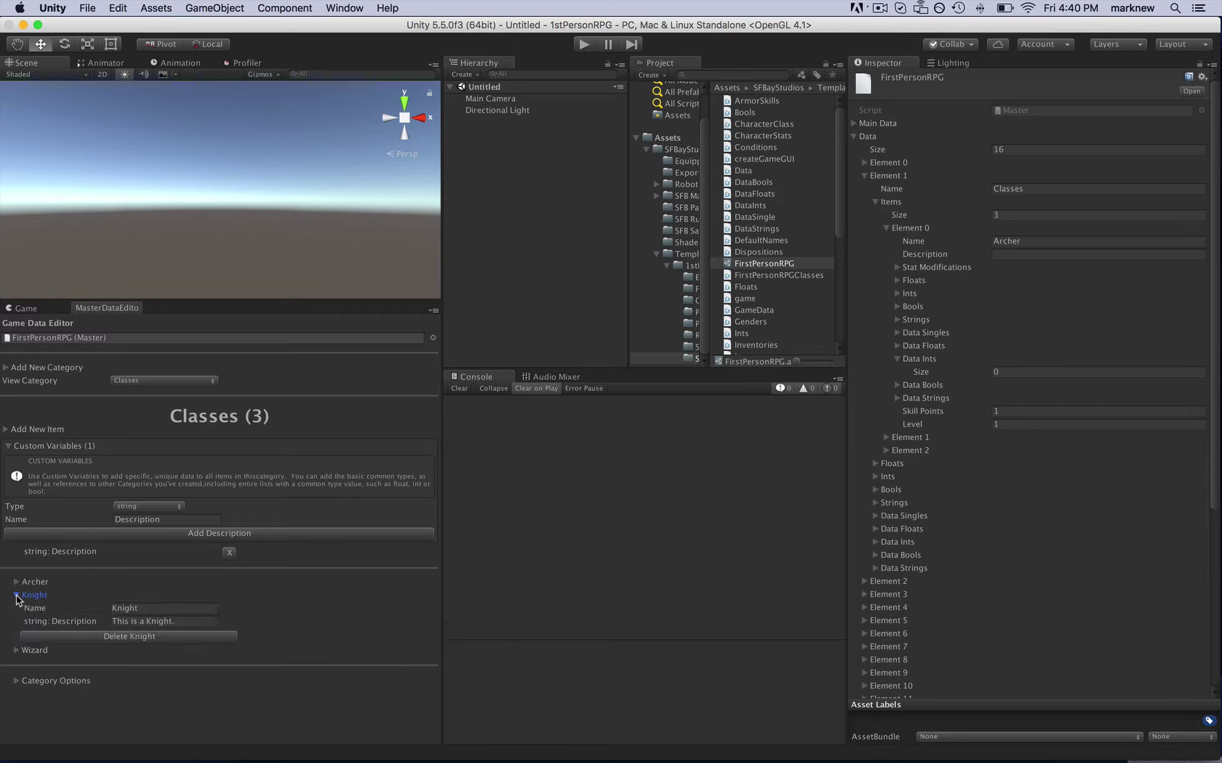
left_click(16, 595)
- Add a Stats custom variable with list type int List, named Starting Stats, to the Classes category
left_click(161, 507)
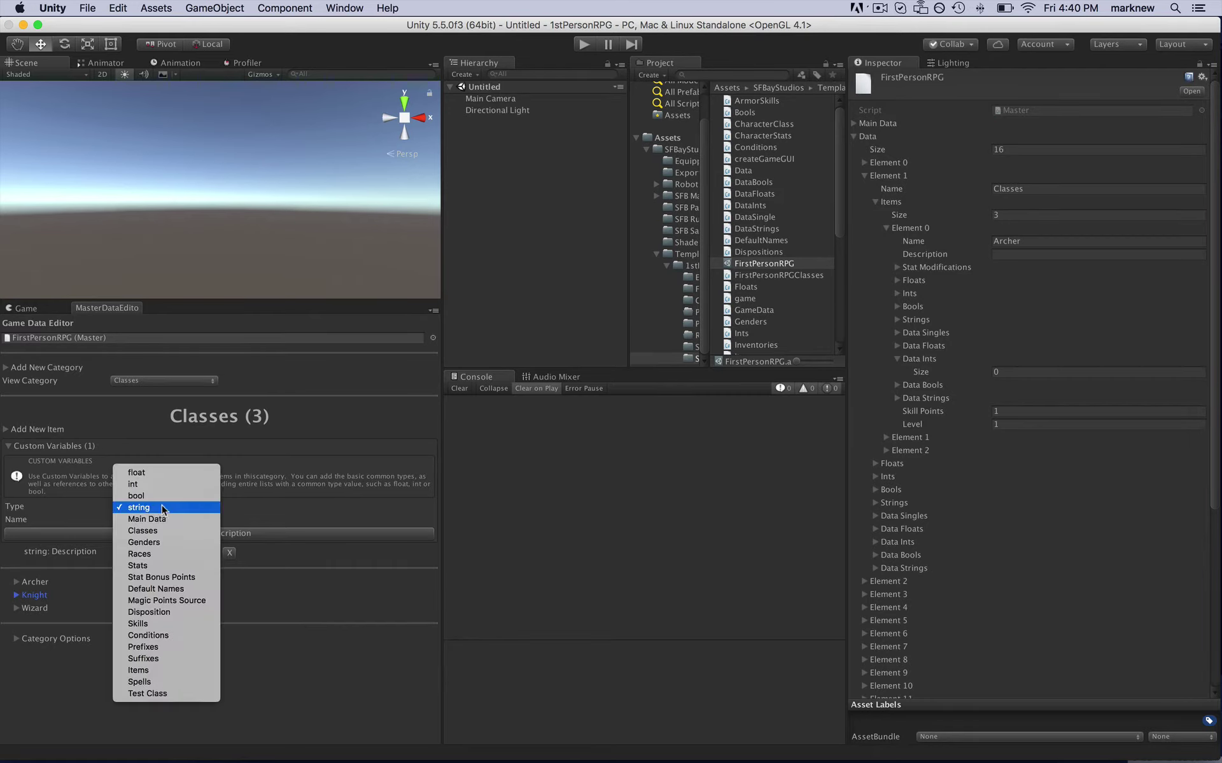
left_click(161, 566)
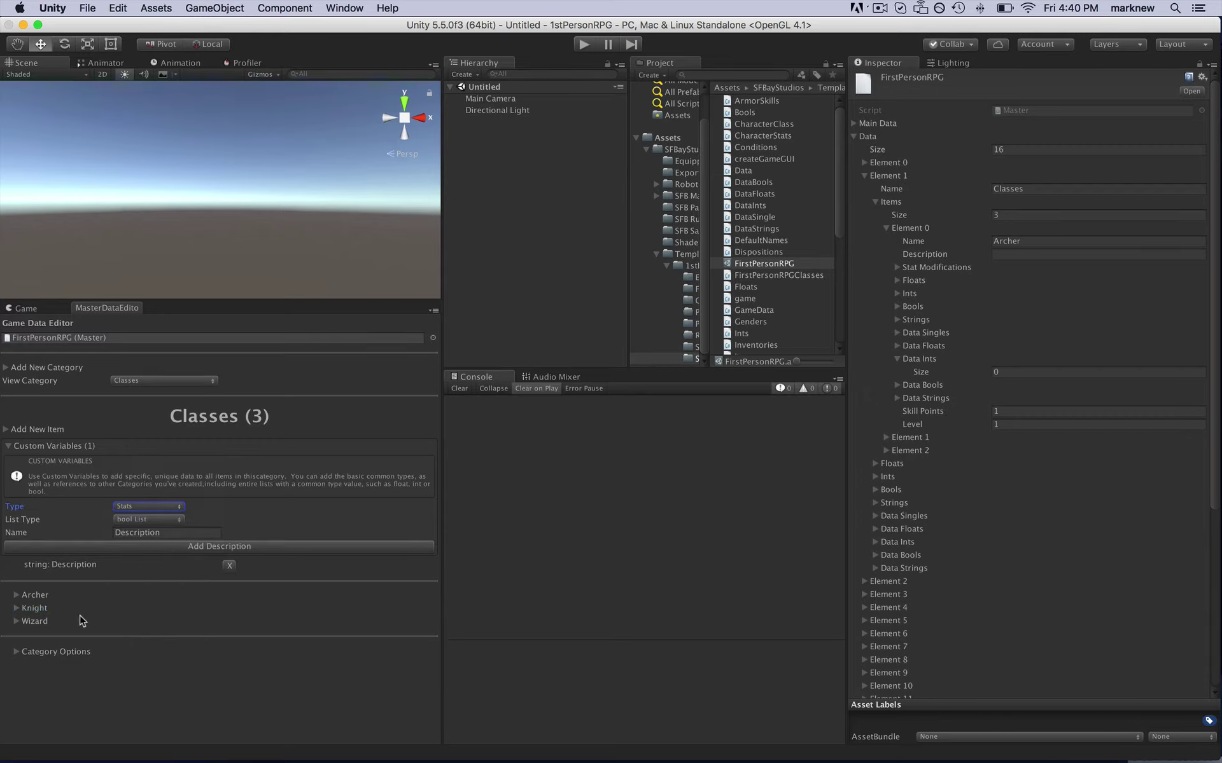
left_click(158, 520)
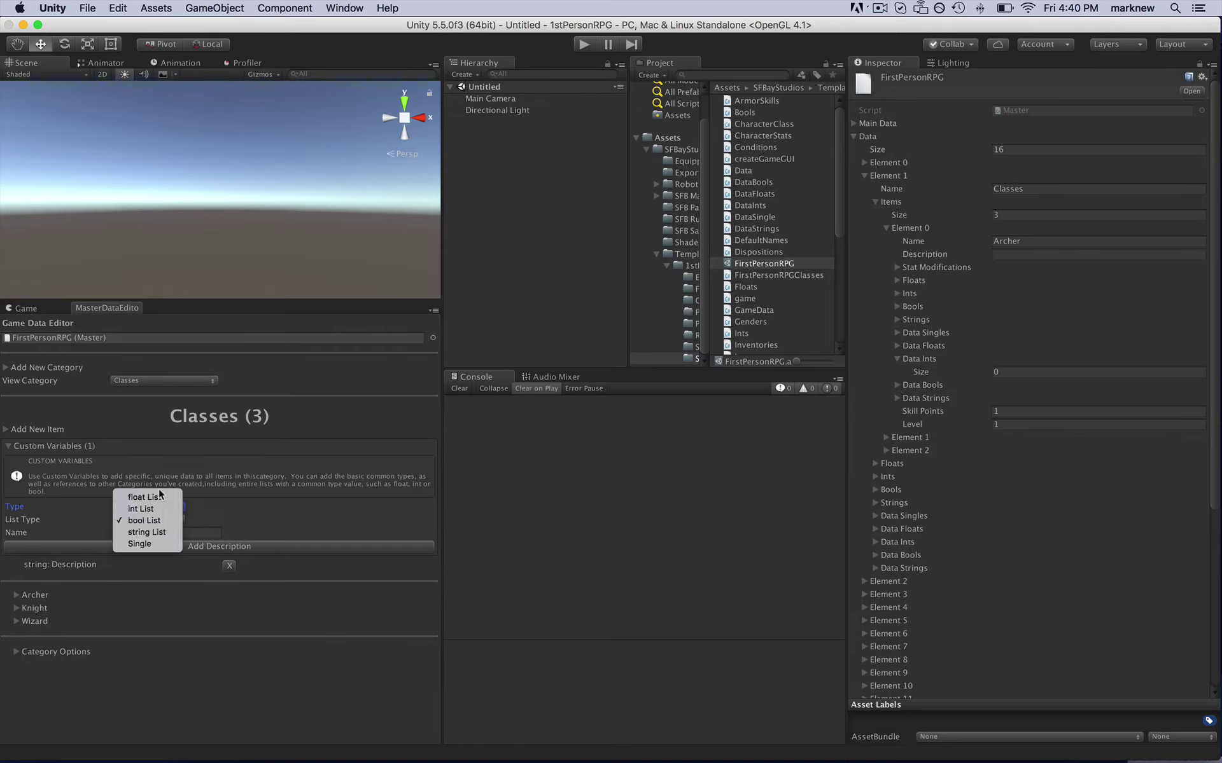
left_click(145, 520)
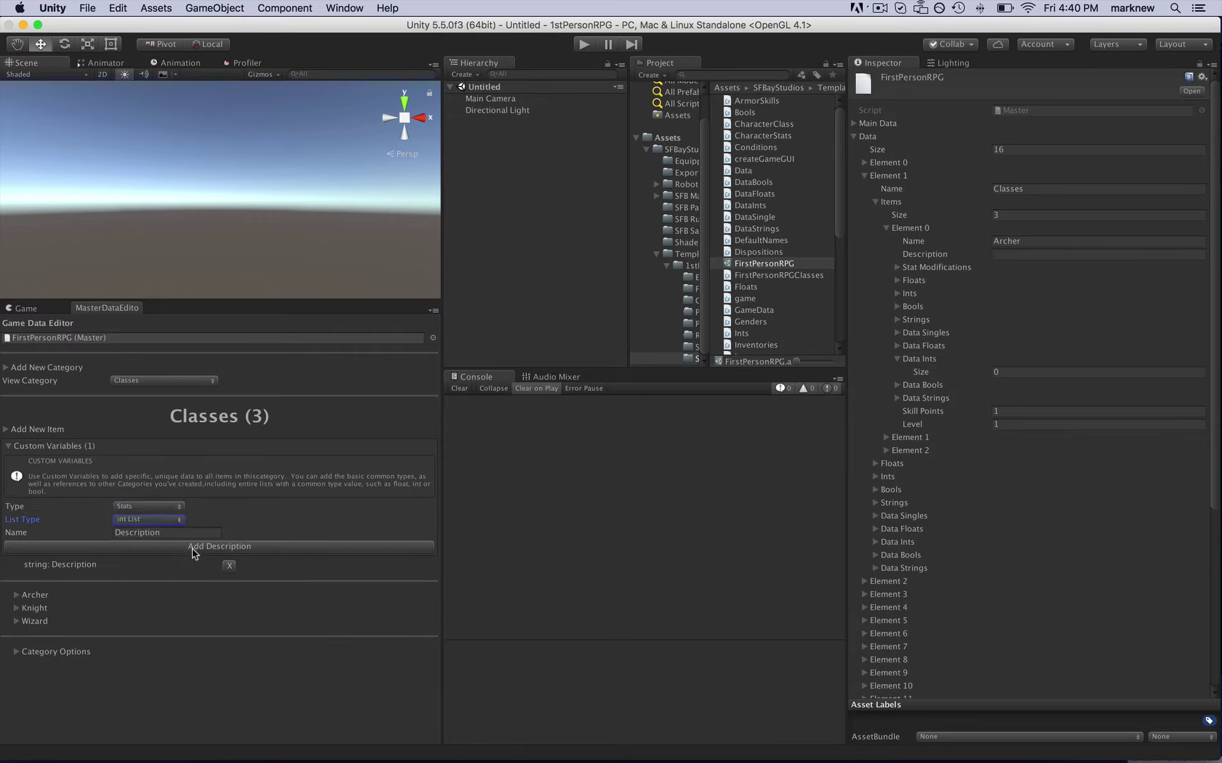
left_click(163, 533)
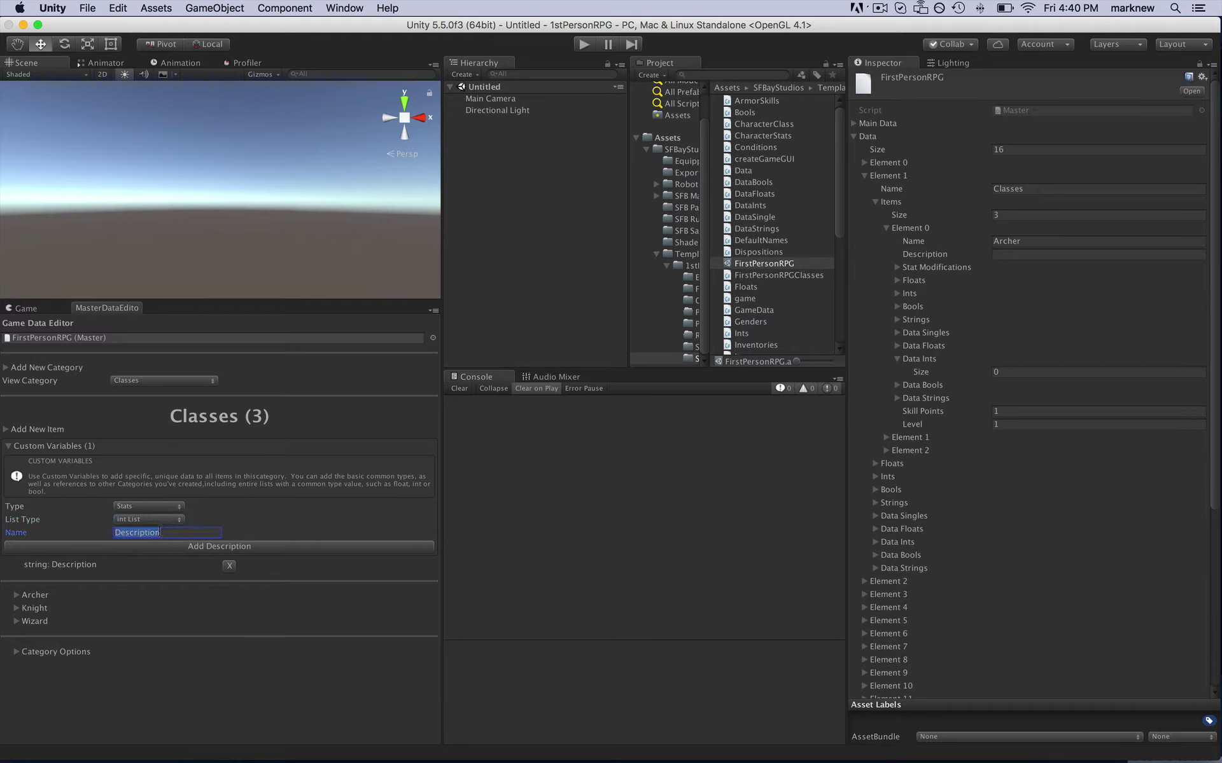
type("Starting Stats")
left_click(189, 548)
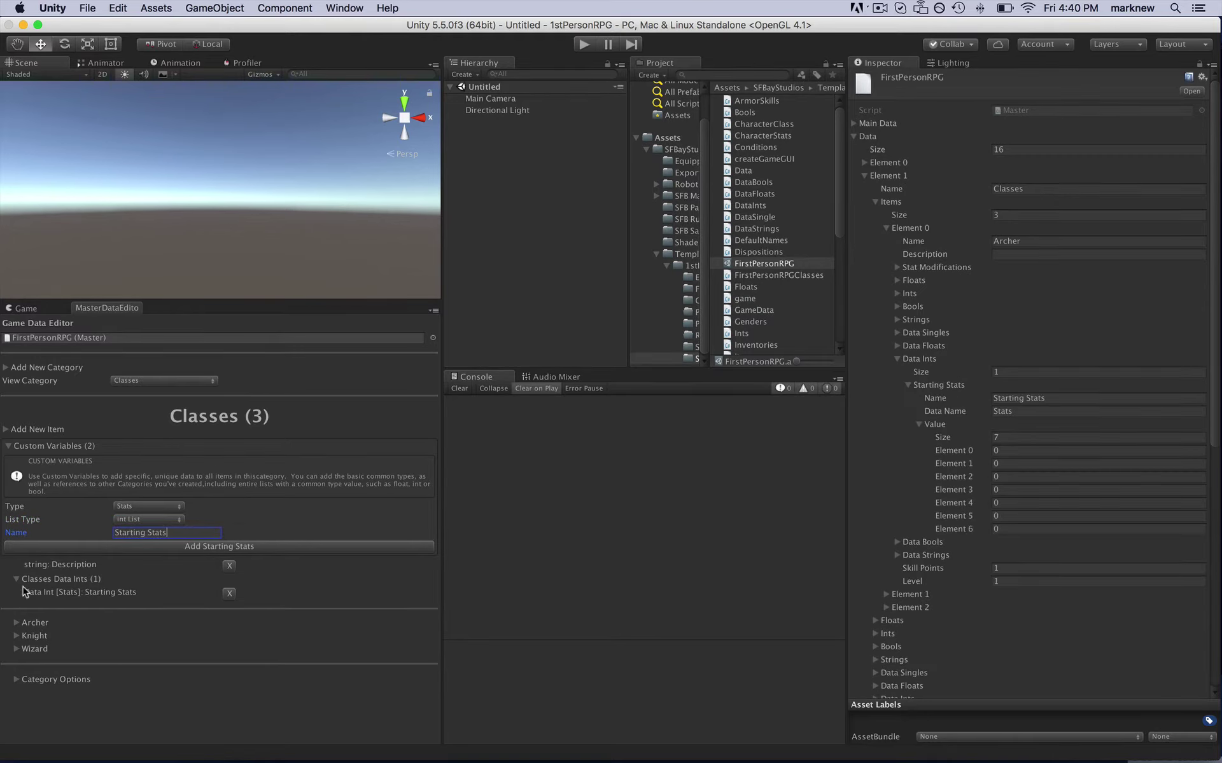
- Collapse the custom variables section, expand Archer's Starting Stats, and set Might and Stamina to 12
left_click(9, 446)
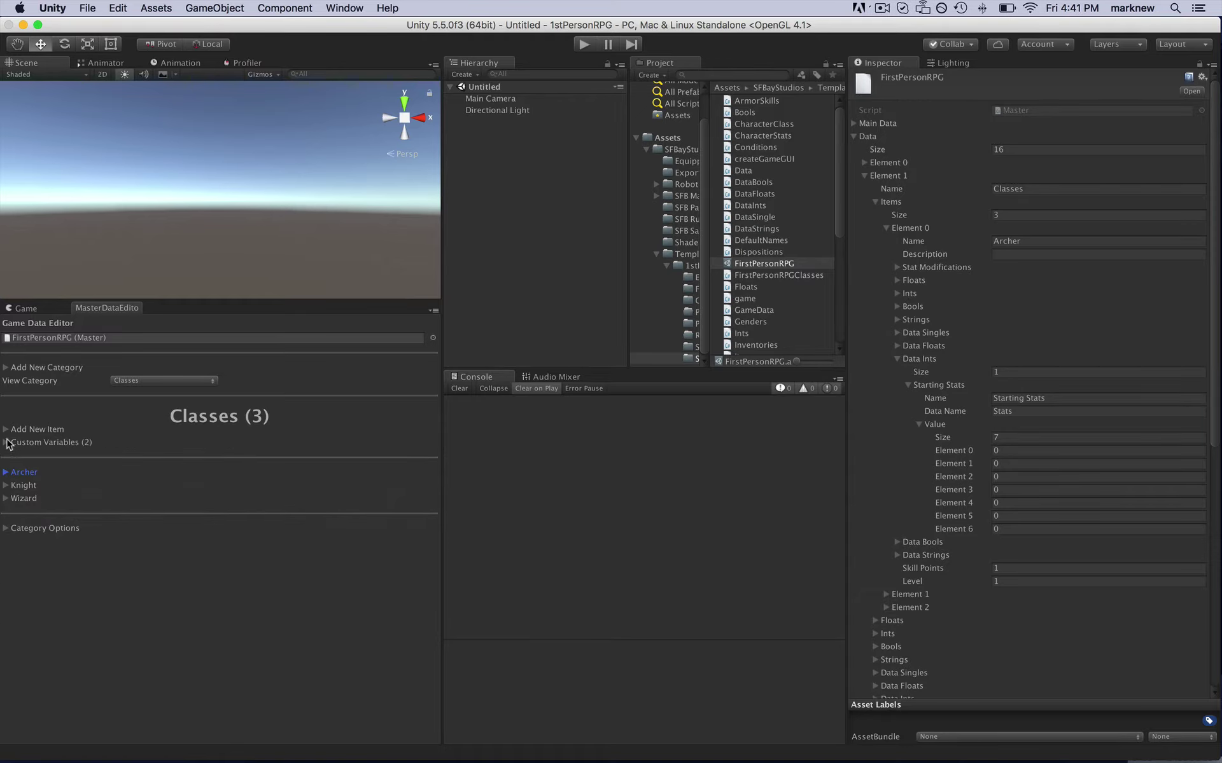
left_click(8, 433)
left_click(9, 433)
left_click(8, 472)
left_click(17, 512)
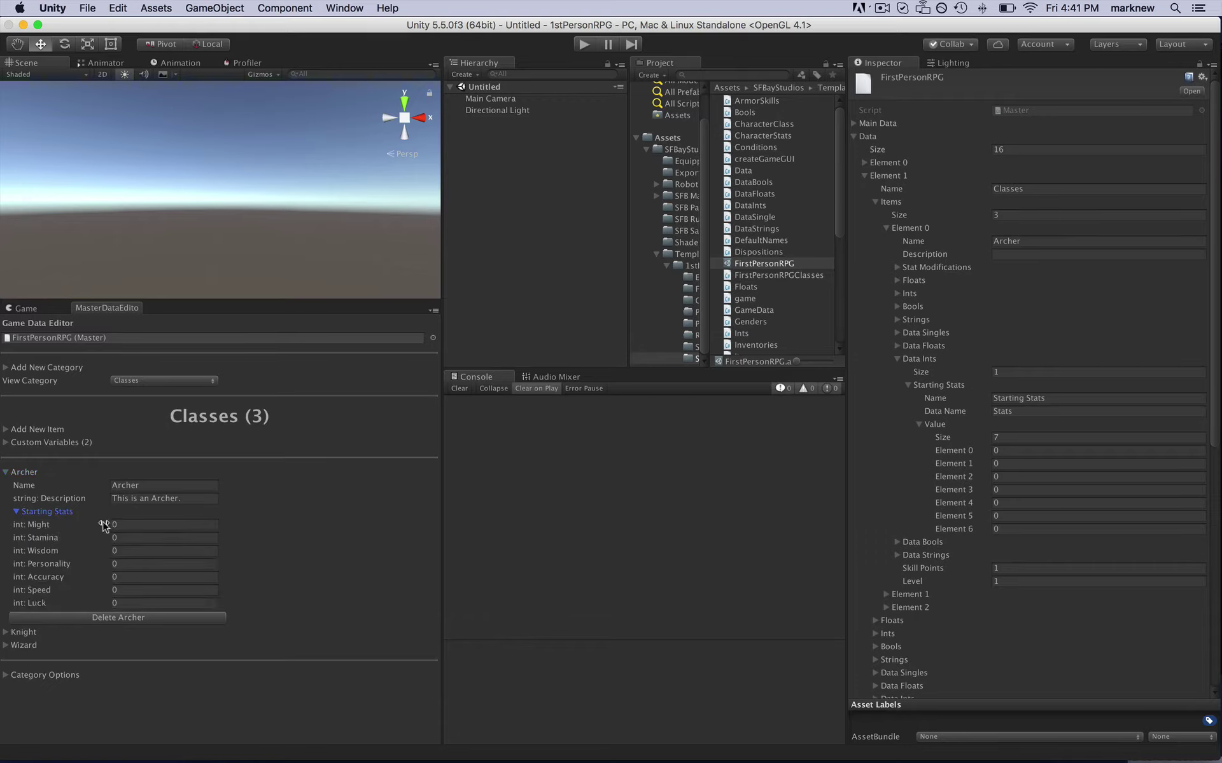
left_click(128, 523)
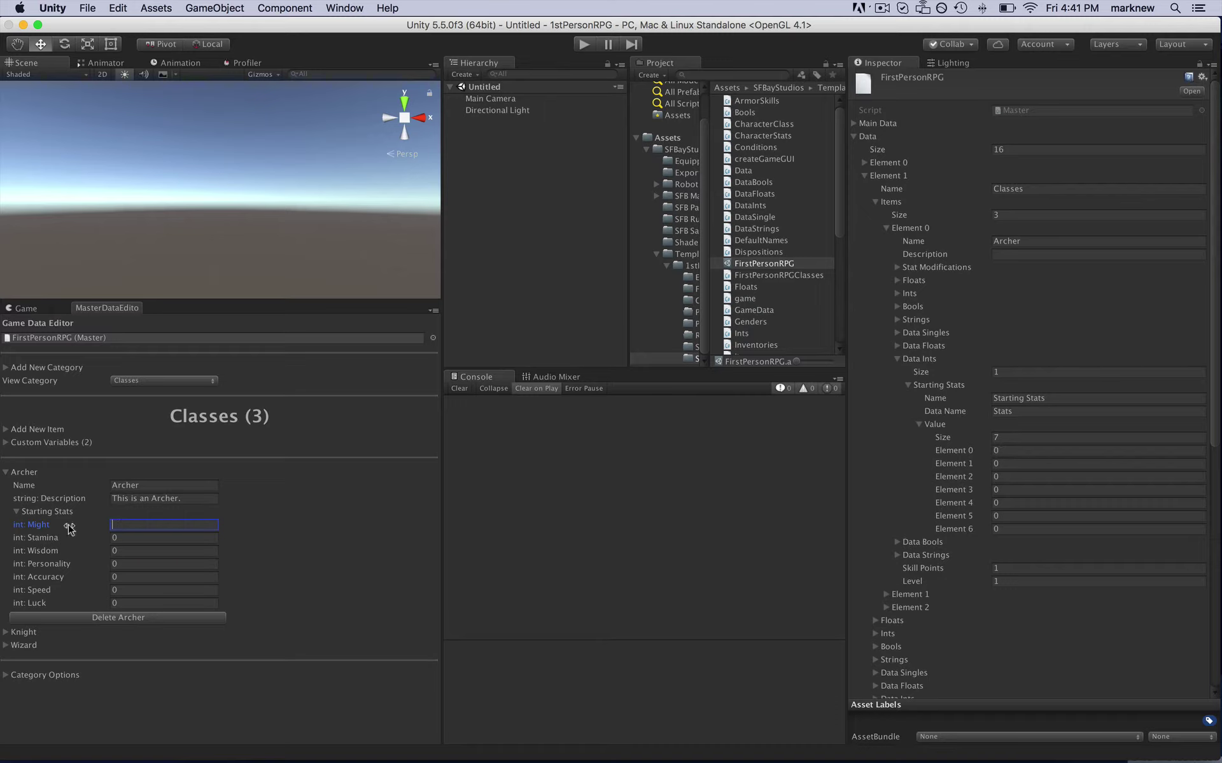
type("12")
left_click(121, 539)
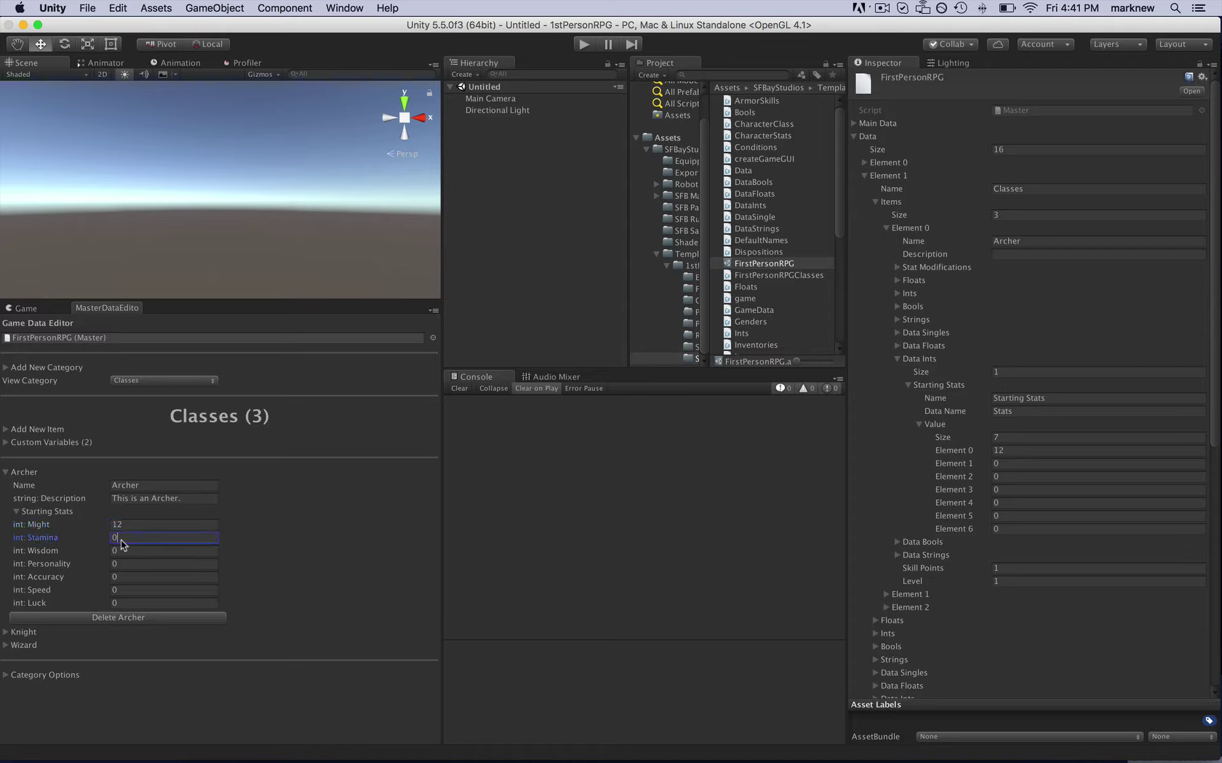
- Set Archer's starting Wisdom to 15, Personality 8, Accuracy 19, Speed 16 and Luck 10, and collapse the stats
left_click(128, 549)
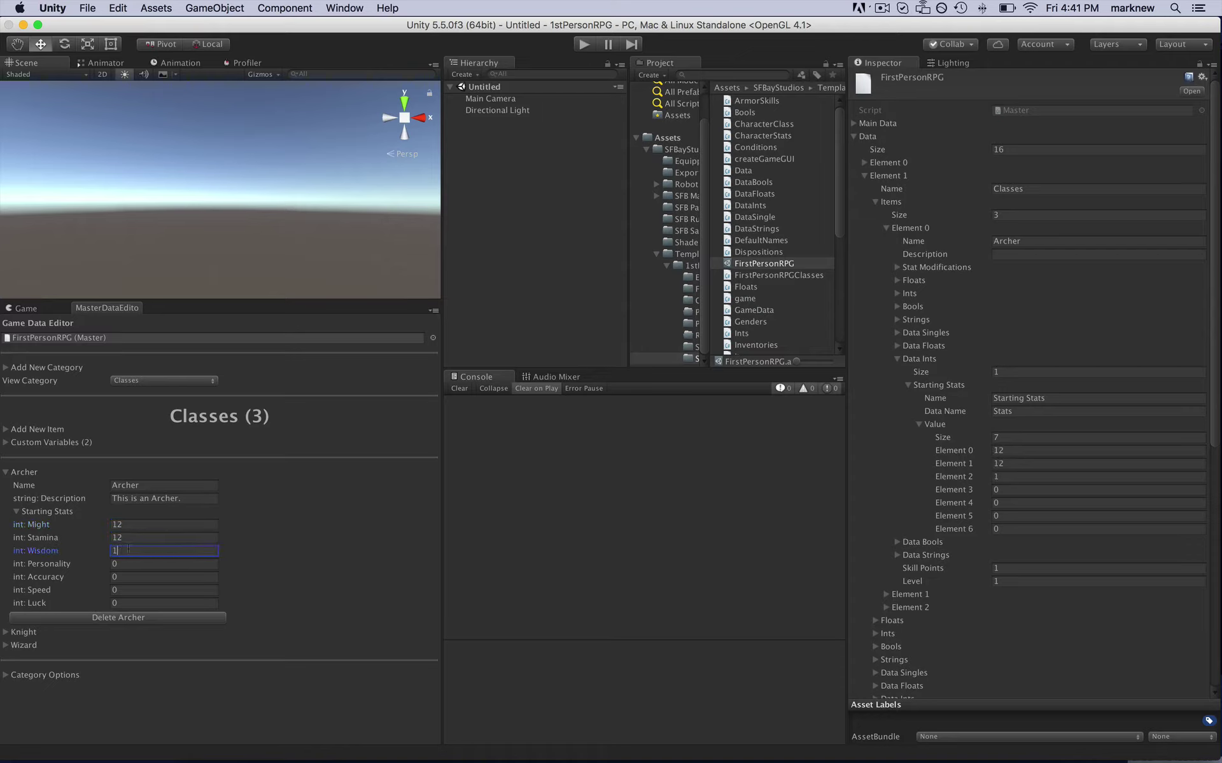
left_click(128, 559)
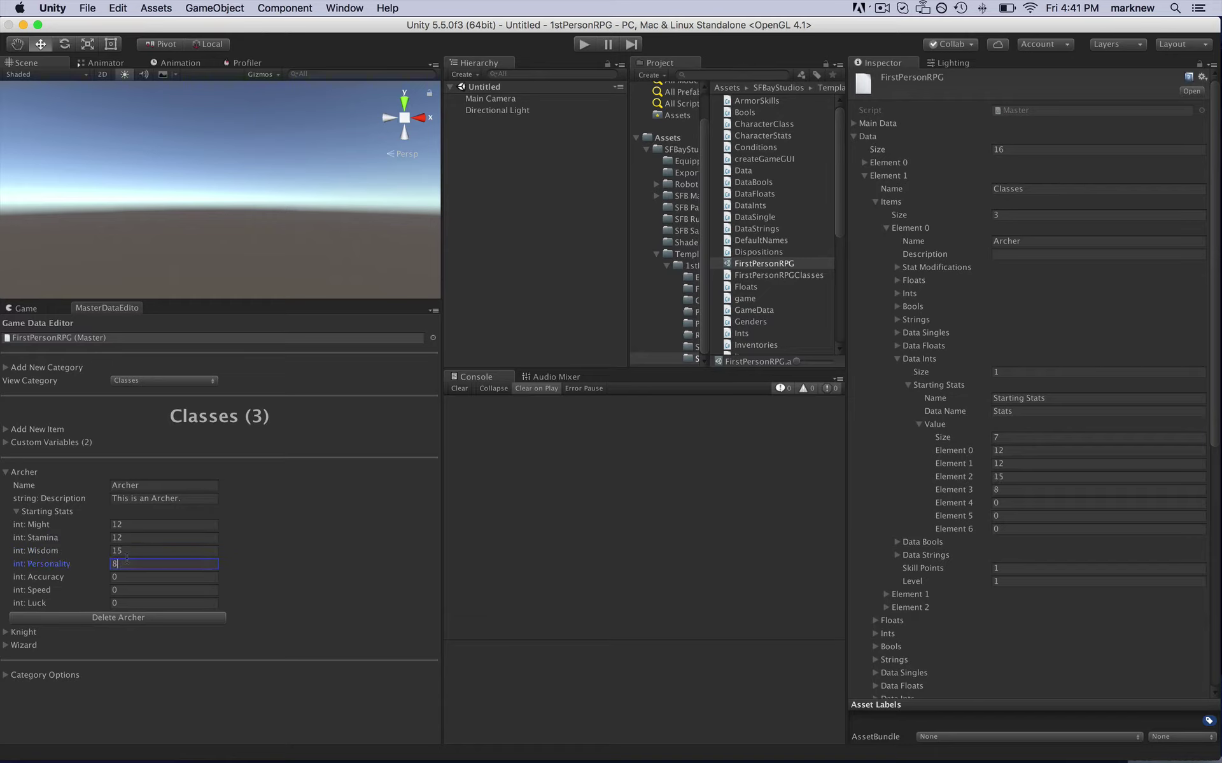
left_click(126, 575)
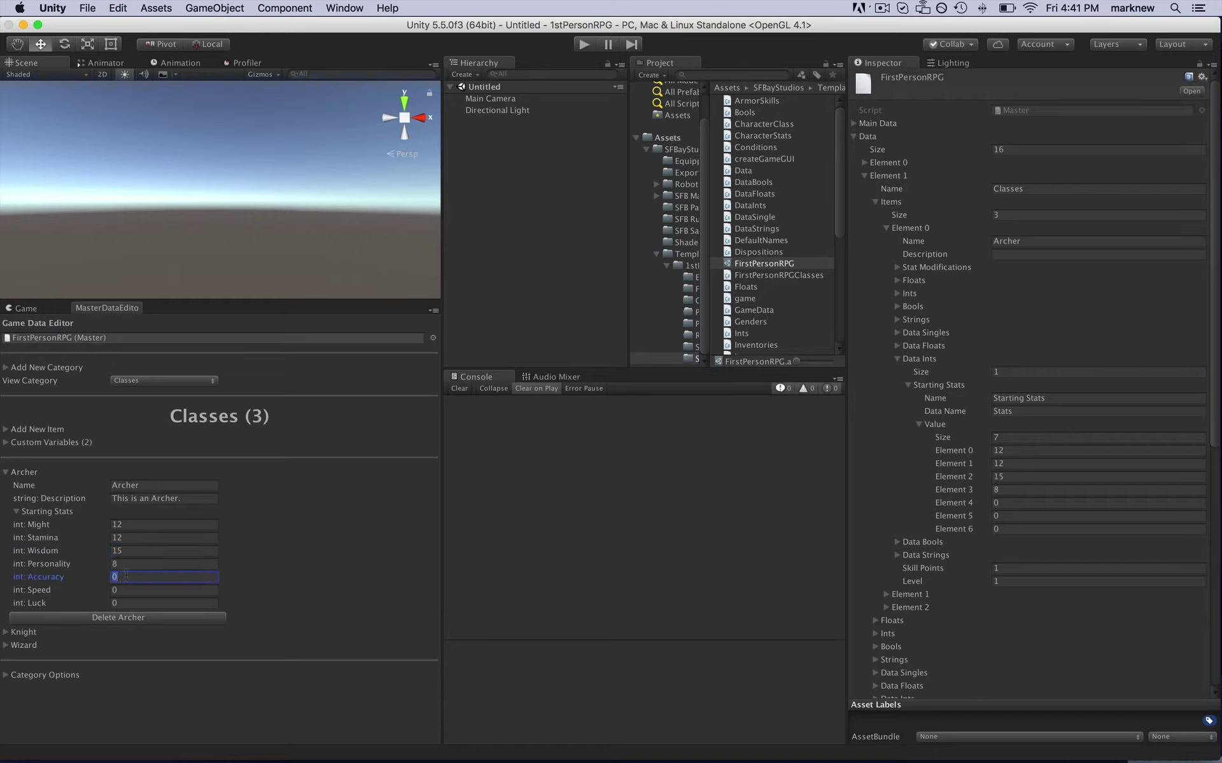
left_click(127, 591)
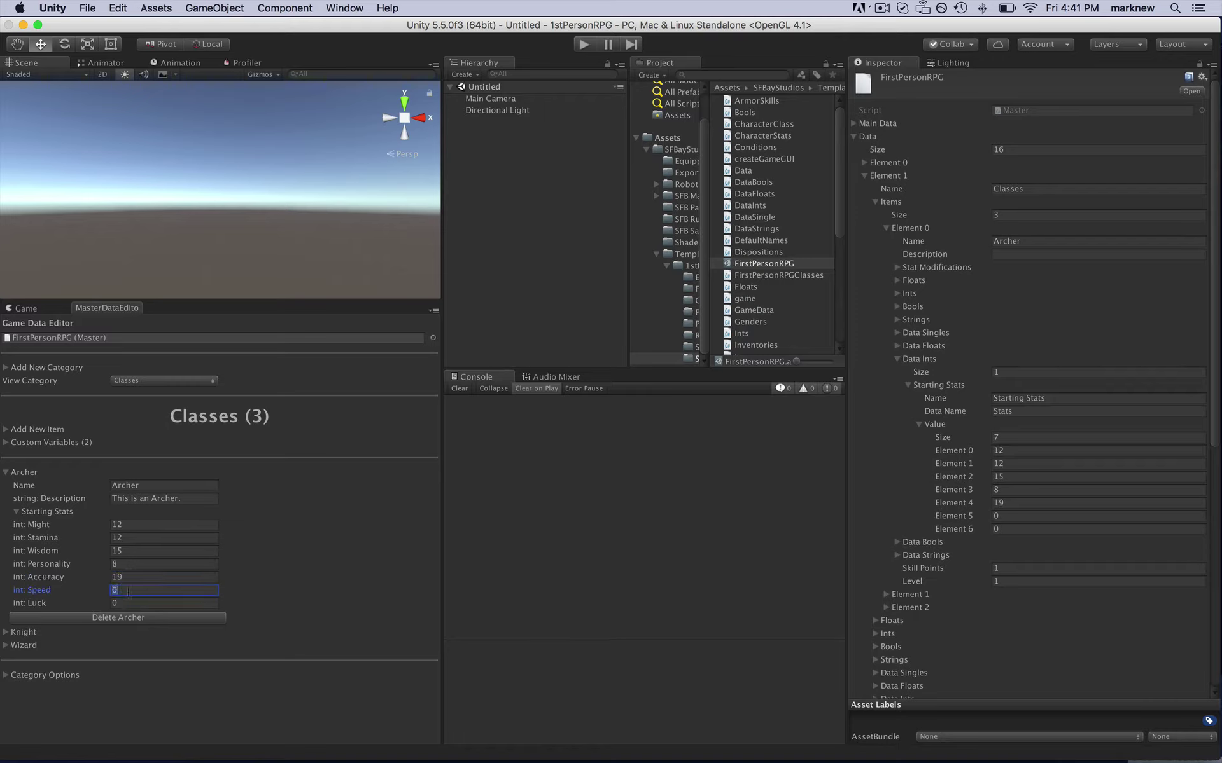
left_click(127, 602)
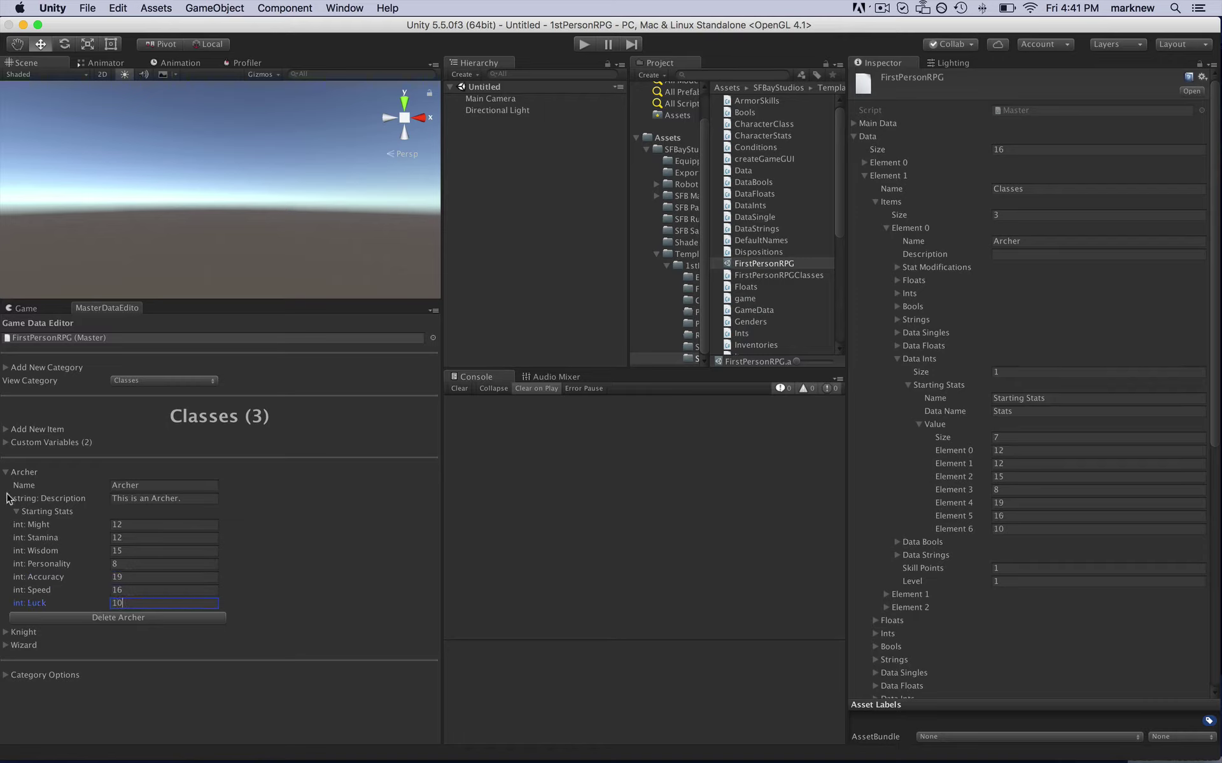
left_click(16, 510)
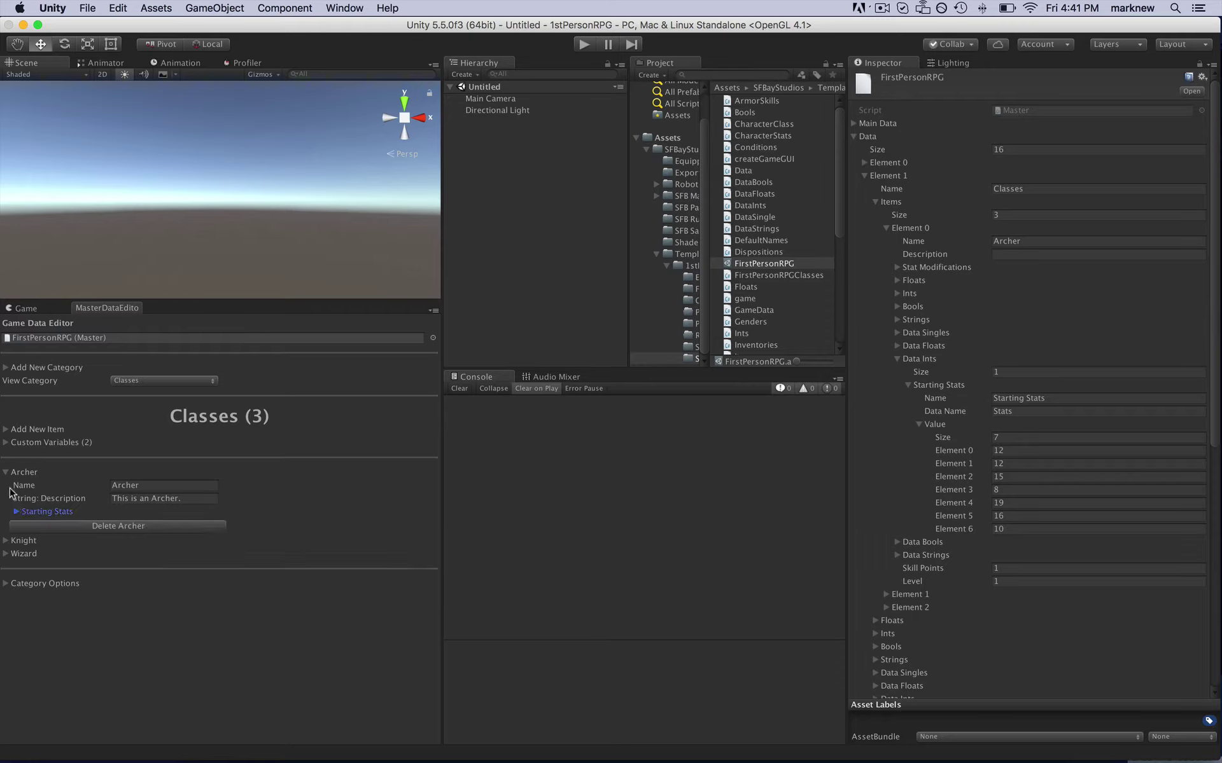
- Inspect Knight's Starting Stats, collapse both items, and reopen Archer's Starting Stats
left_click(6, 540)
left_click(17, 581)
left_click(17, 581)
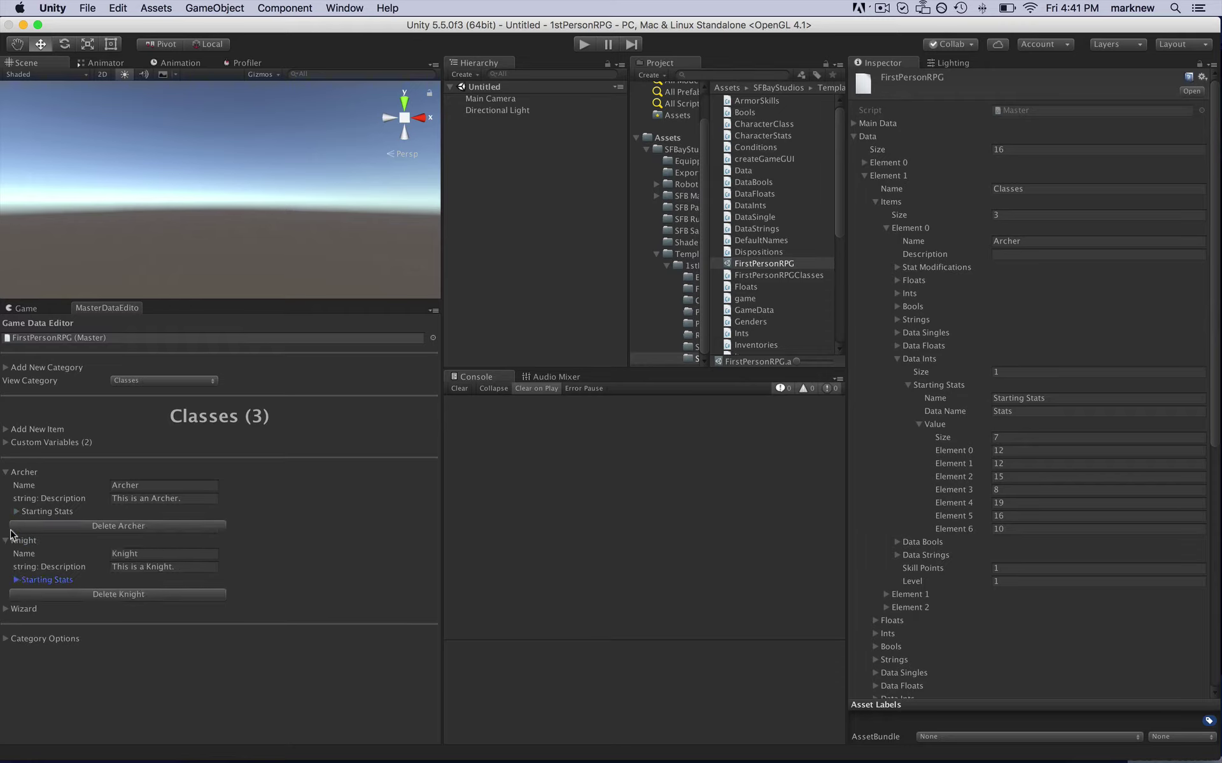
left_click(6, 541)
left_click(6, 472)
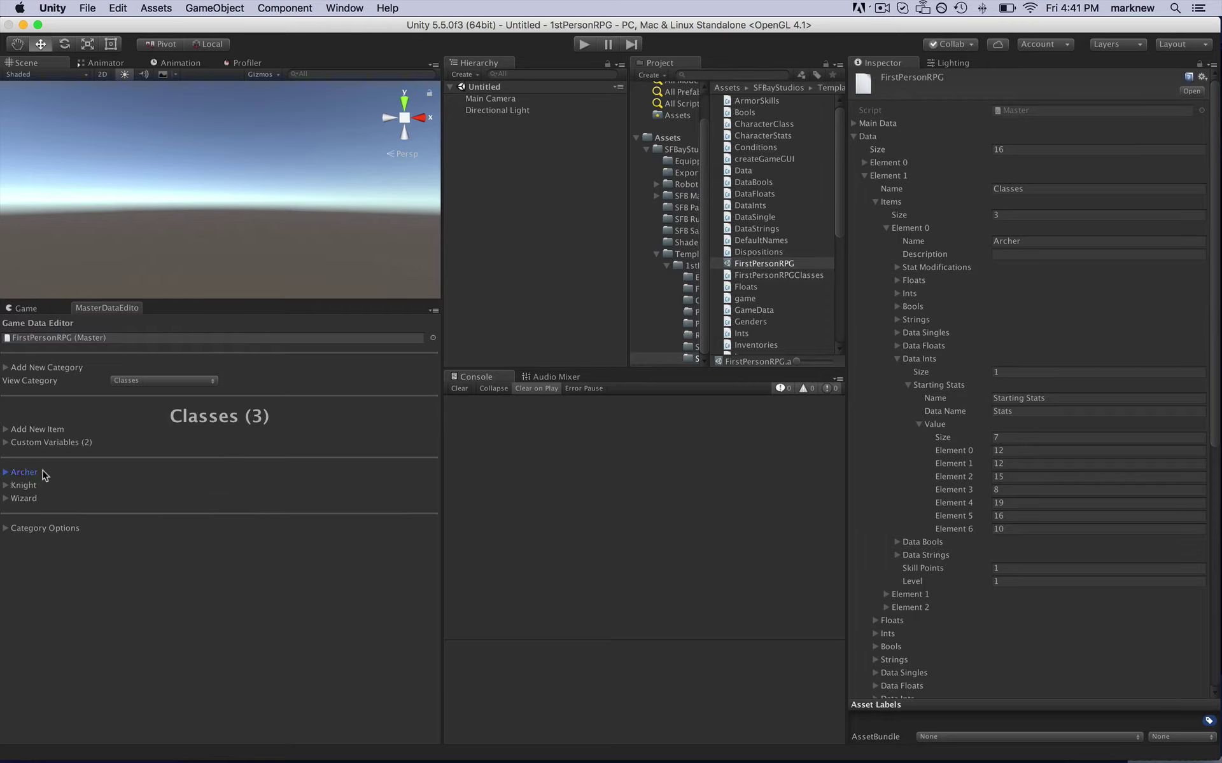
left_click(6, 473)
left_click(17, 511)
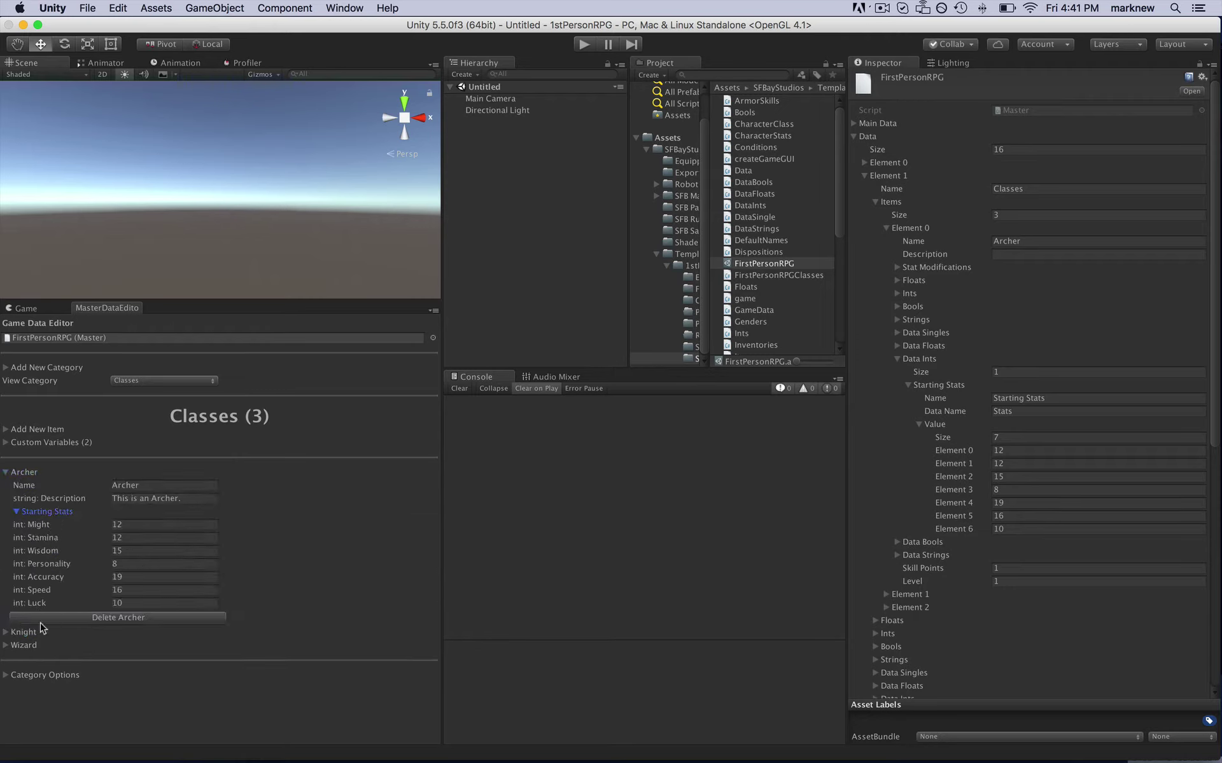
- Add a new item named HairGrowth to the Stats category
left_click(177, 381)
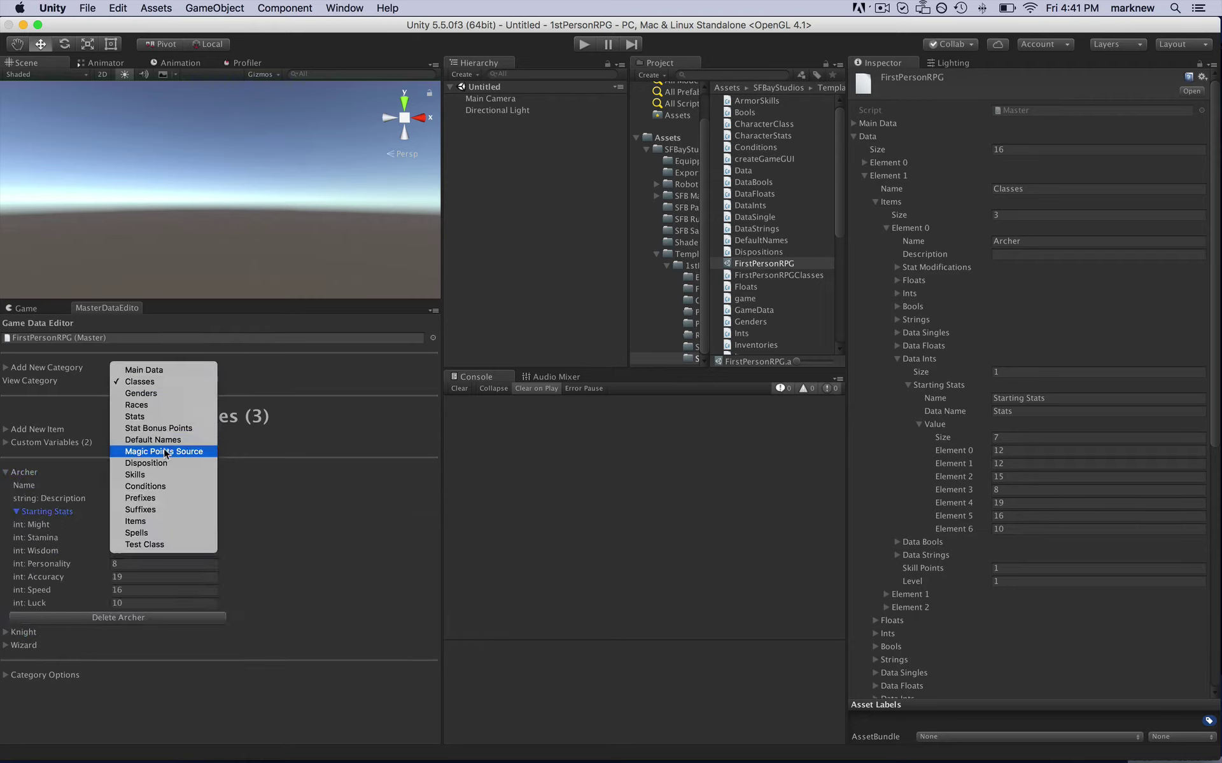
left_click(153, 417)
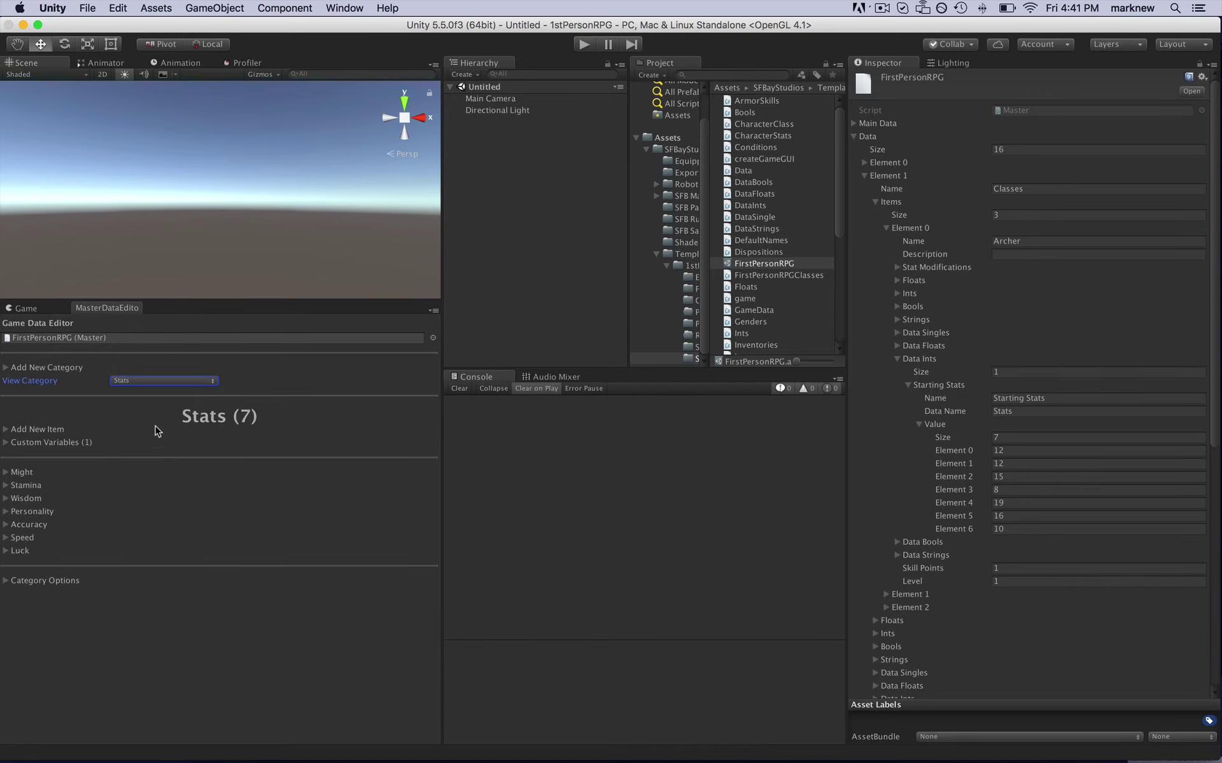
left_click(8, 435)
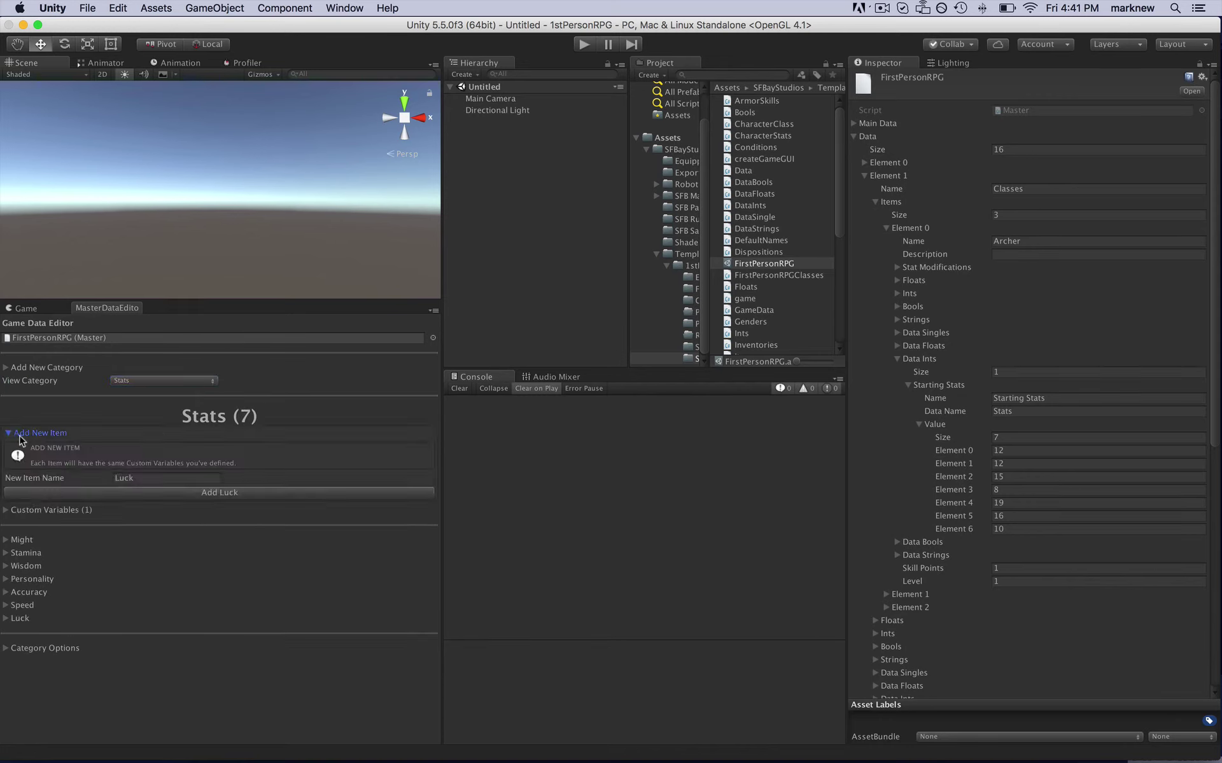
left_click(141, 478)
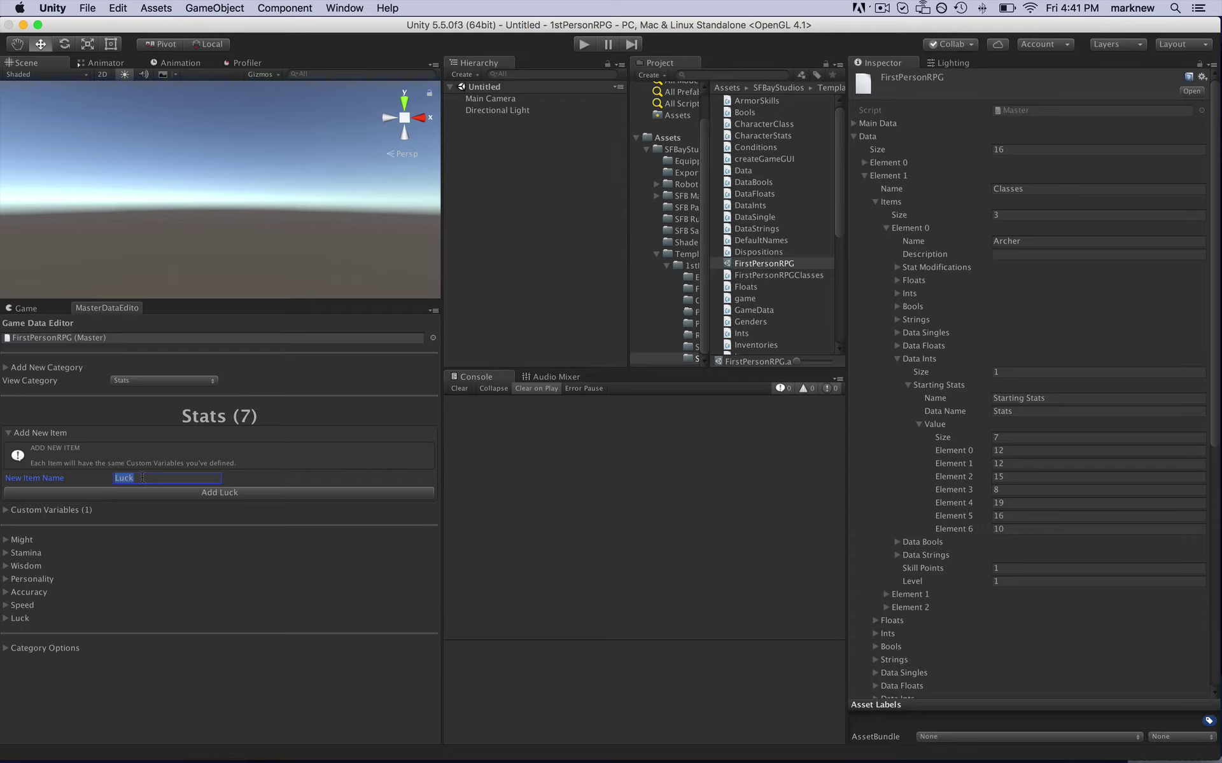
type("HairGrowth")
left_click(217, 493)
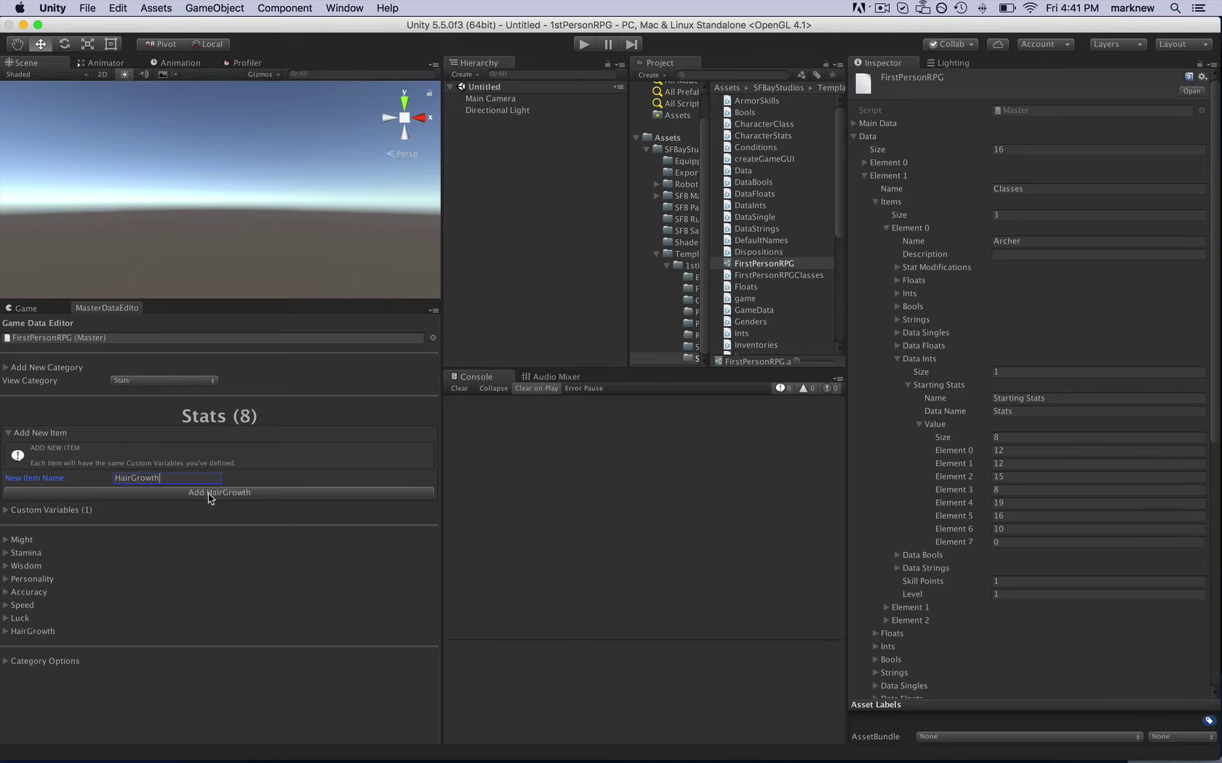
- Examine the HairGrowth item and the Stats custom variables, and collapse the variables and new-item sections
left_click(8, 632)
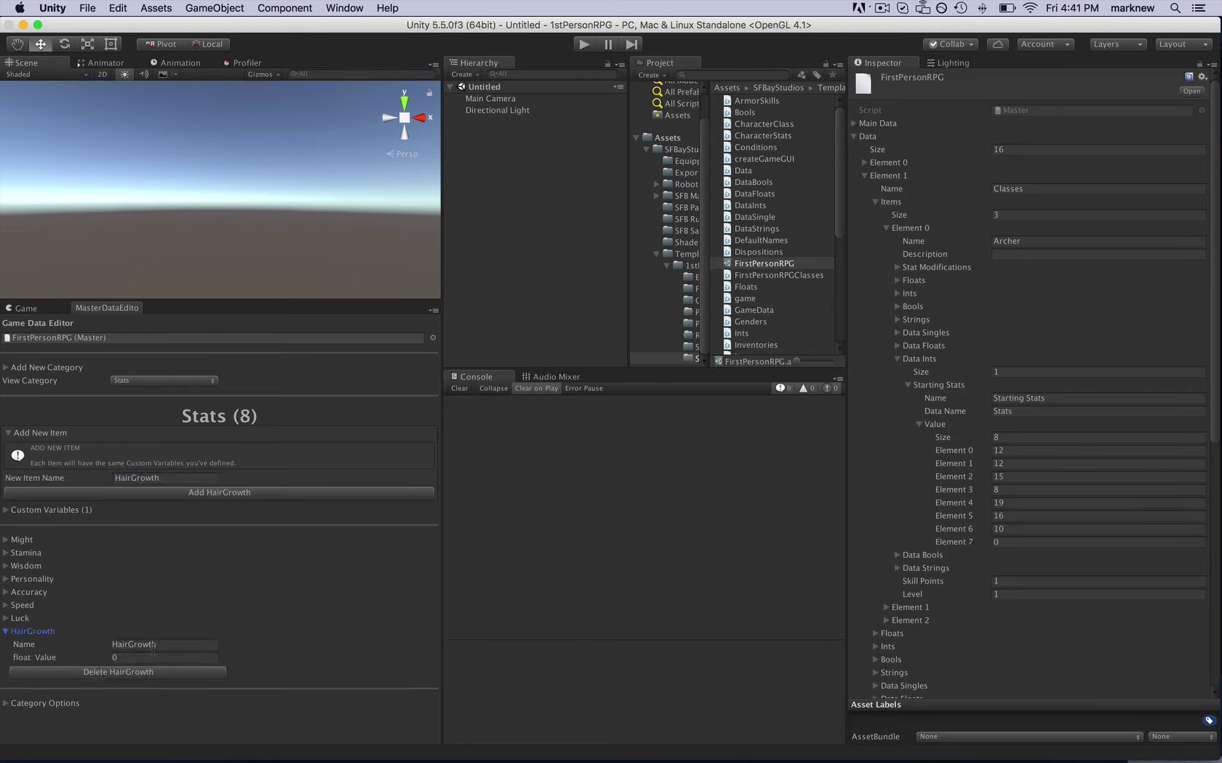
left_click(6, 511)
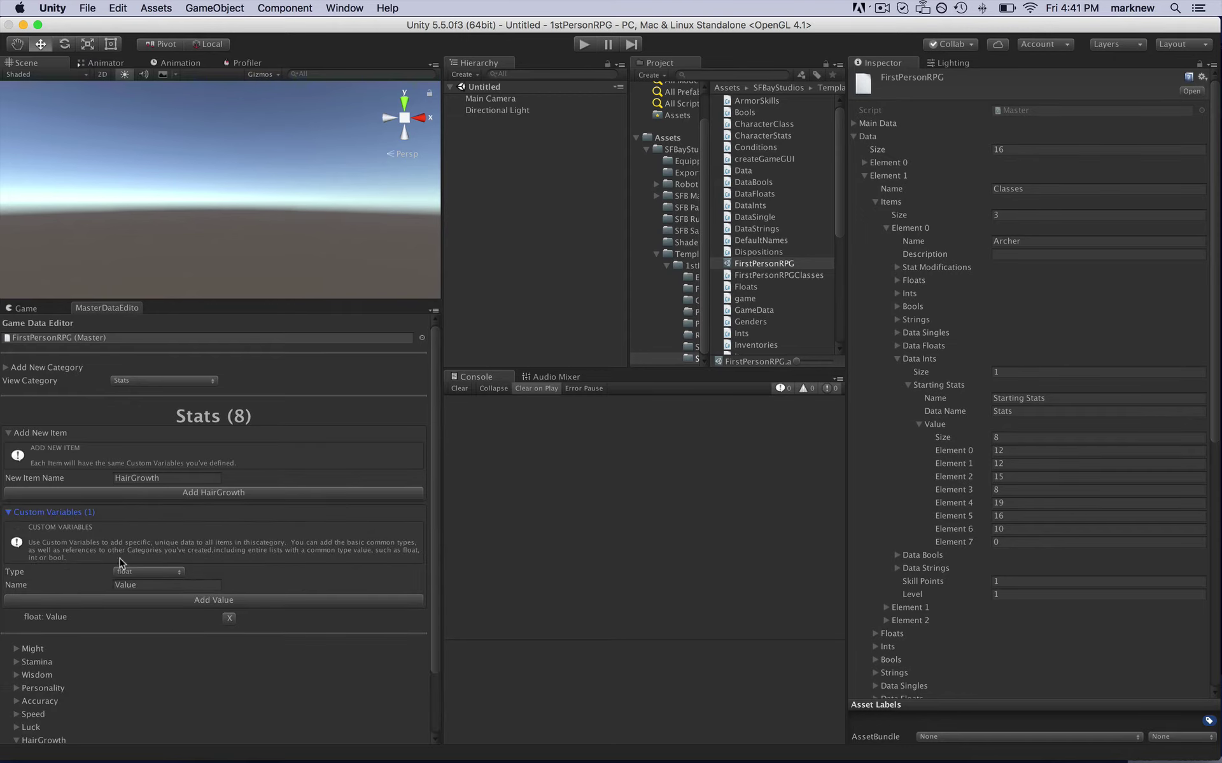
left_click(11, 513)
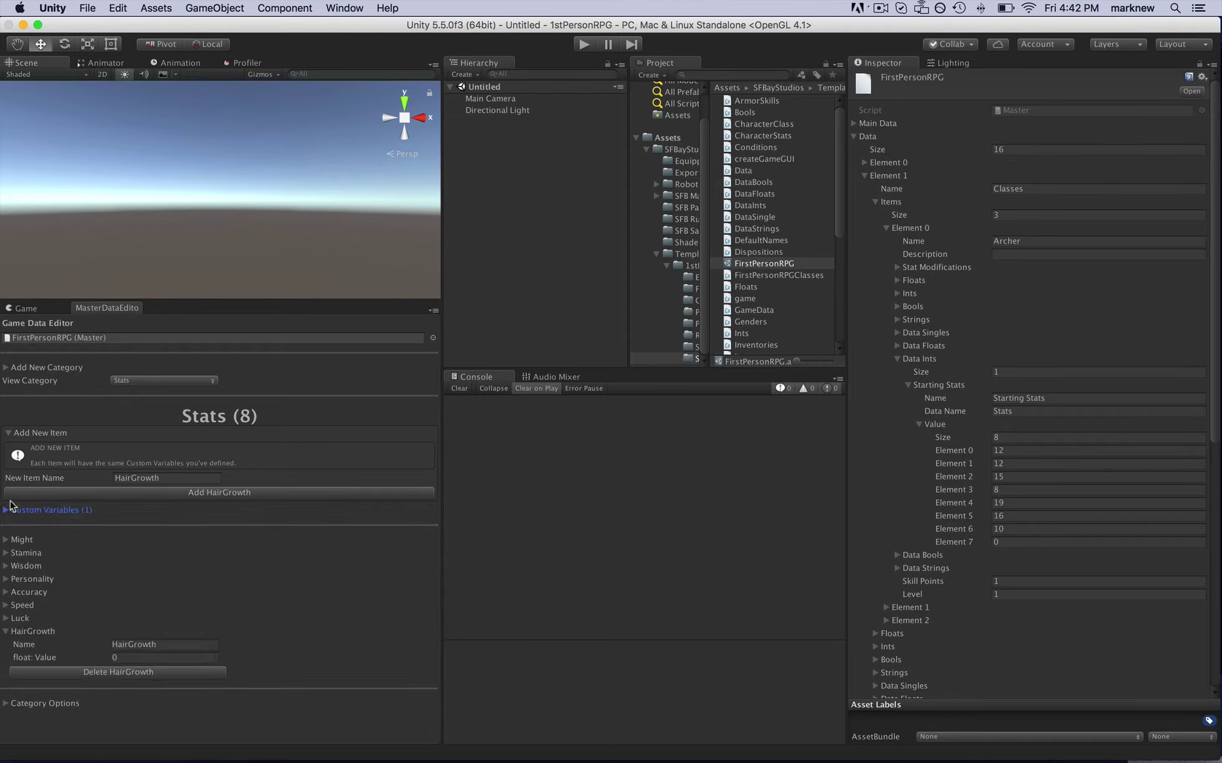
left_click(8, 433)
- Return to the Classes category and check the HairGrowth entry in Archer's Starting Stats
left_click(140, 382)
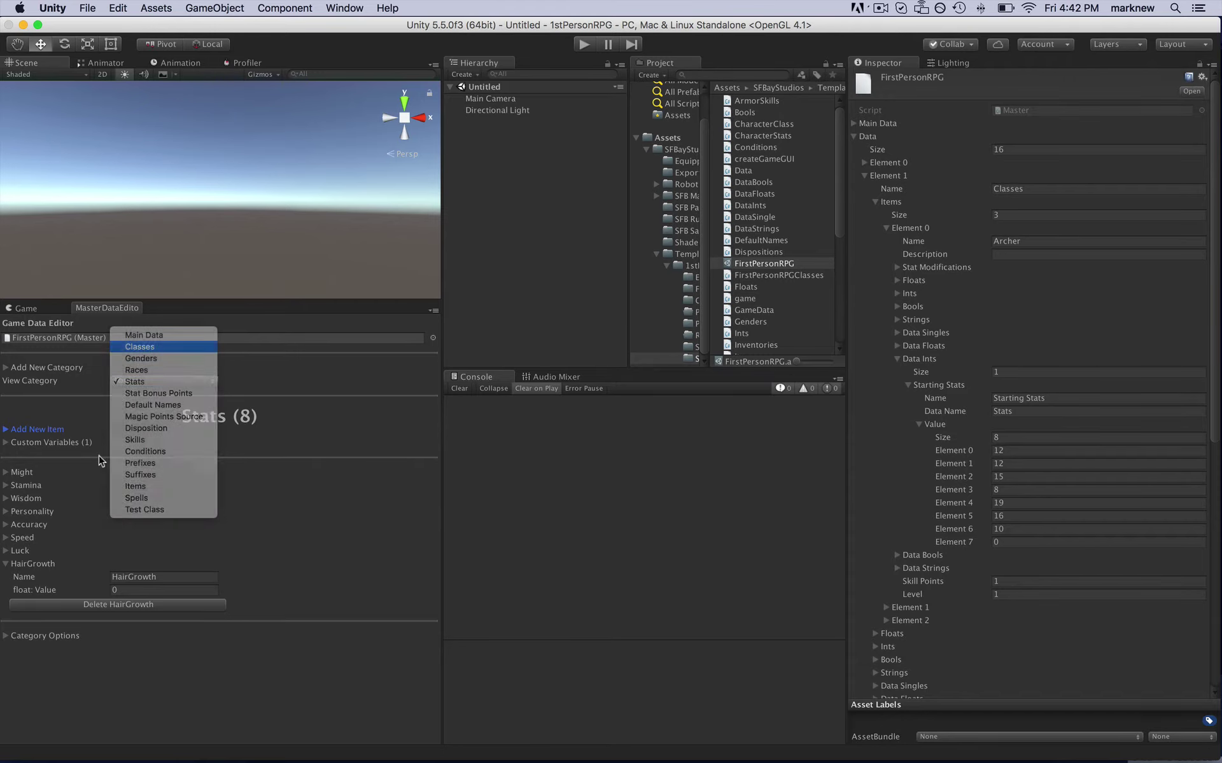
left_click(140, 346)
left_click(150, 617)
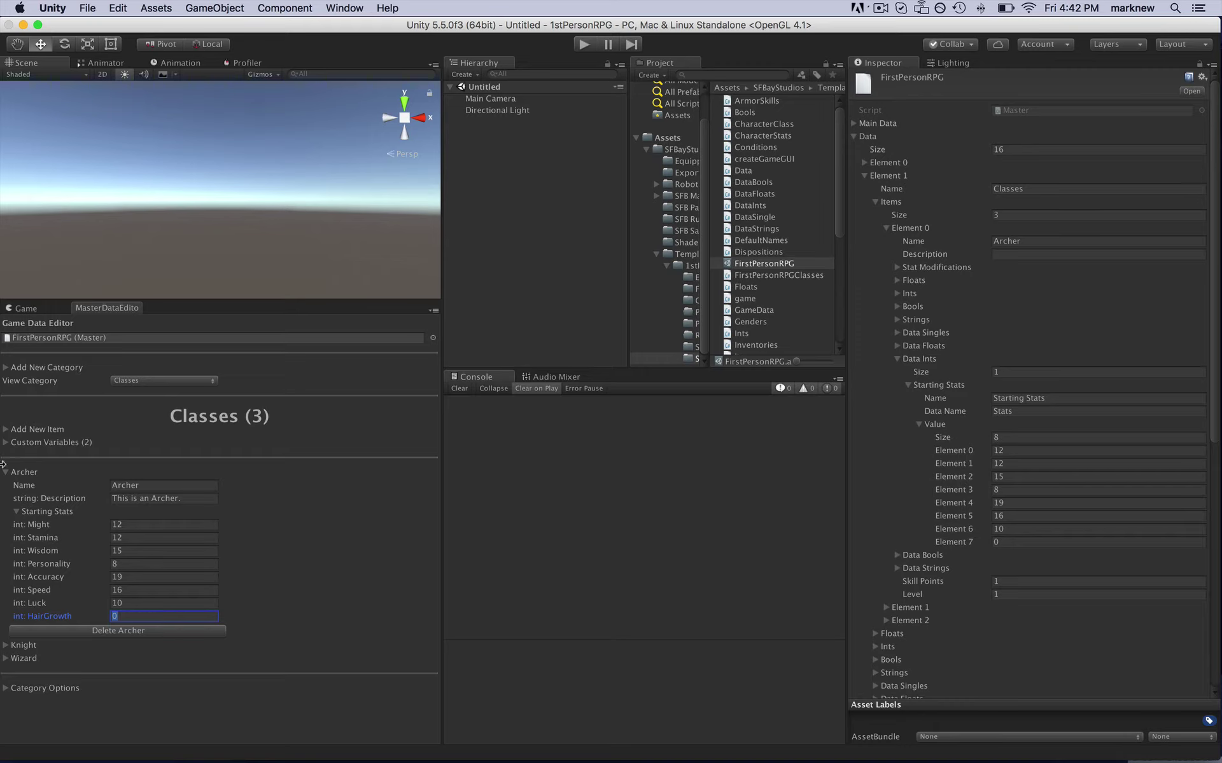
- Switch to the Default Names category and delete its only item
left_click(150, 380)
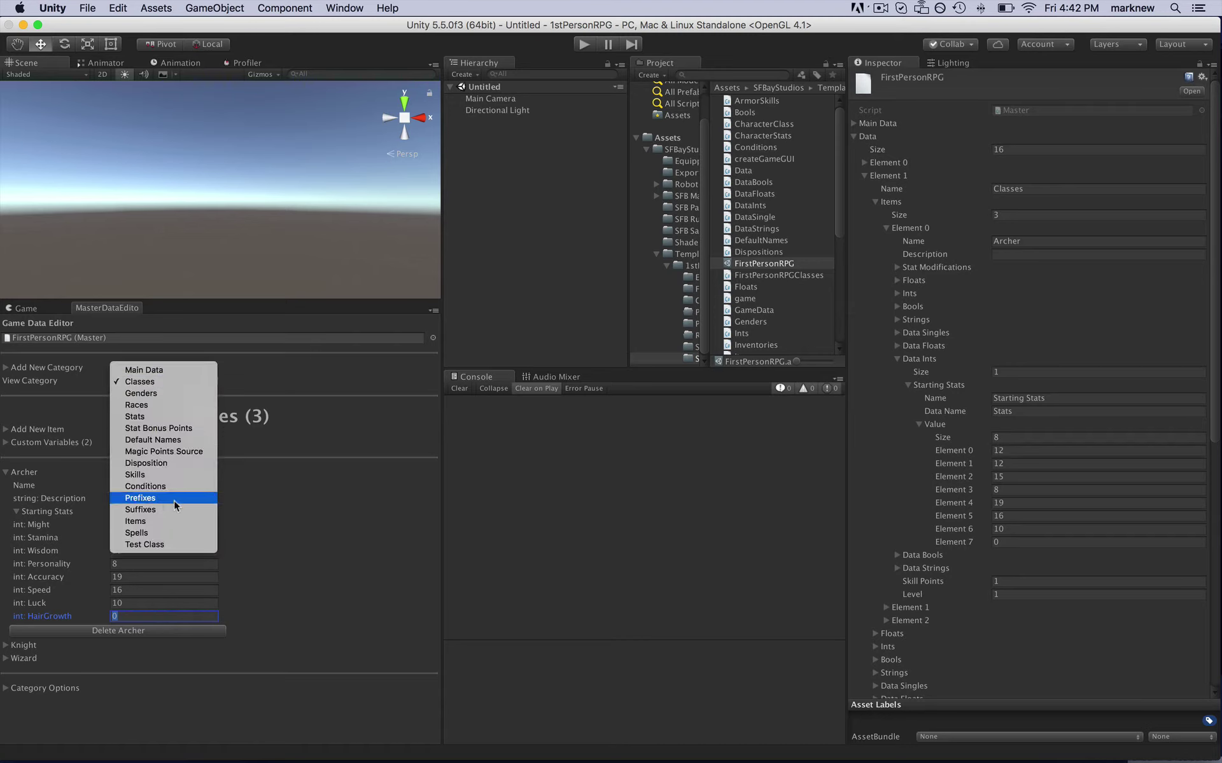
left_click(189, 439)
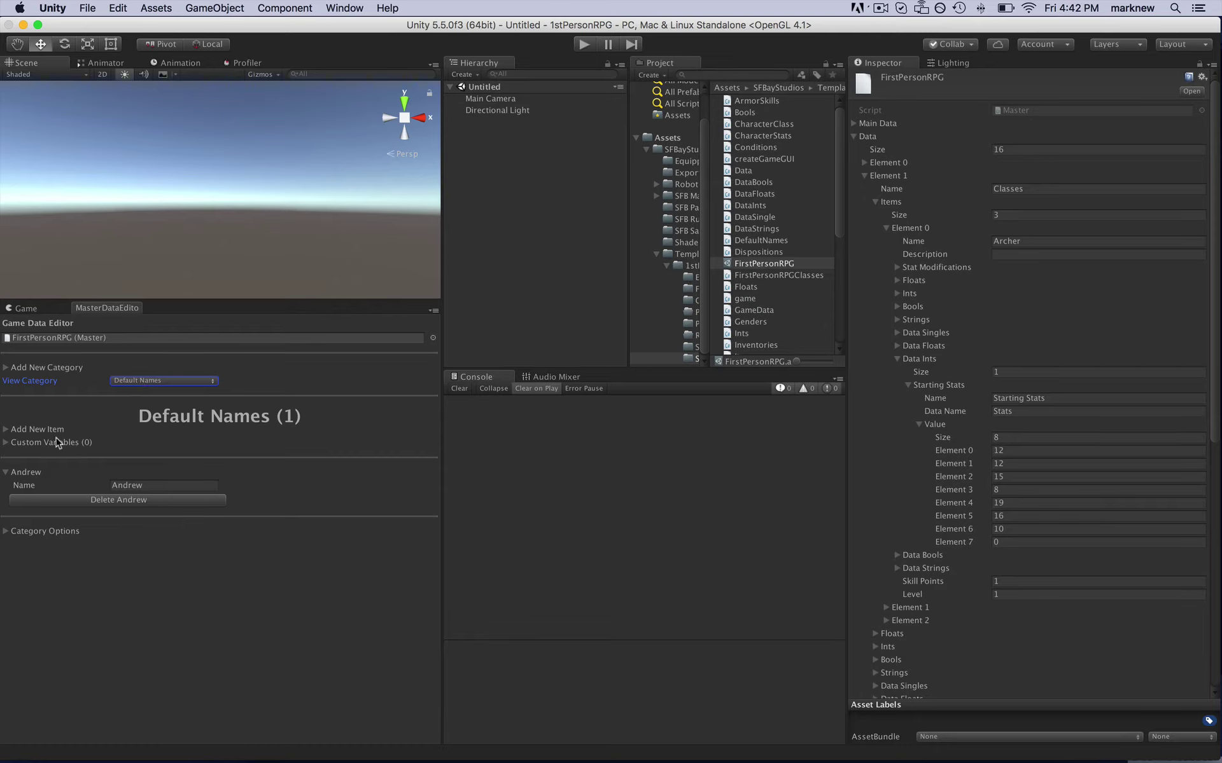
left_click(129, 501)
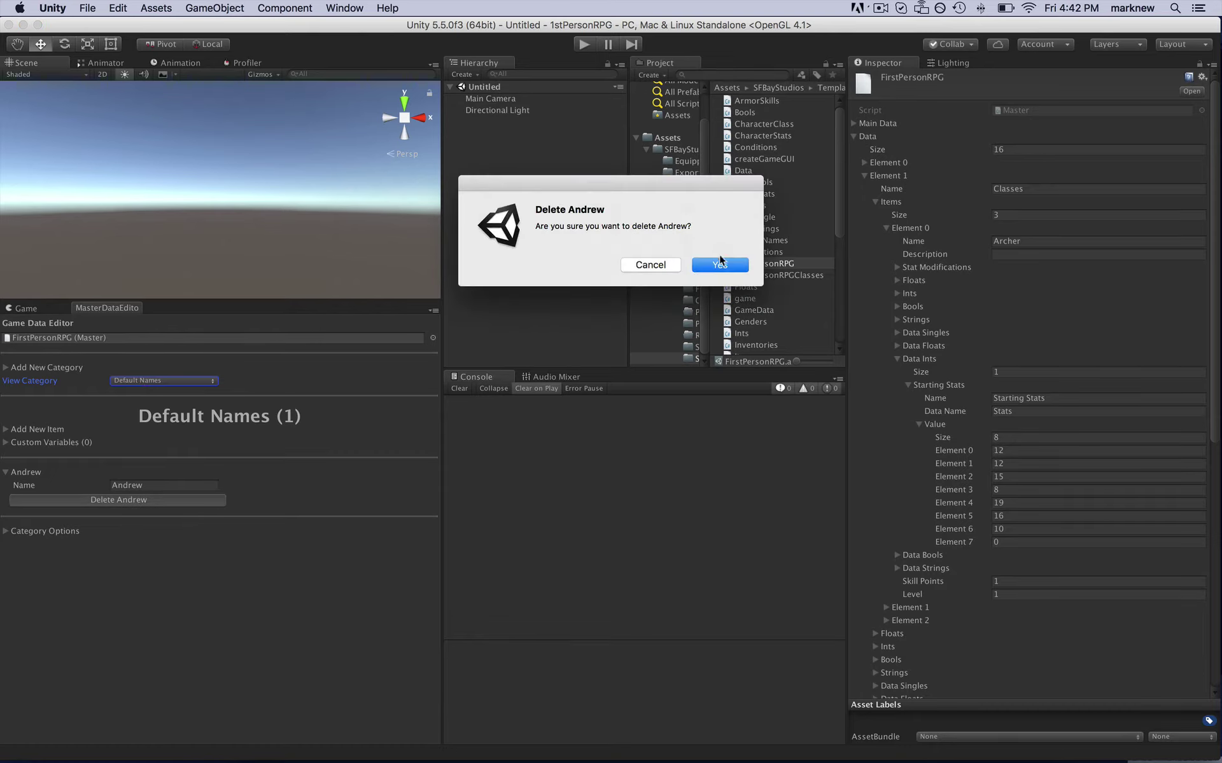
left_click(720, 263)
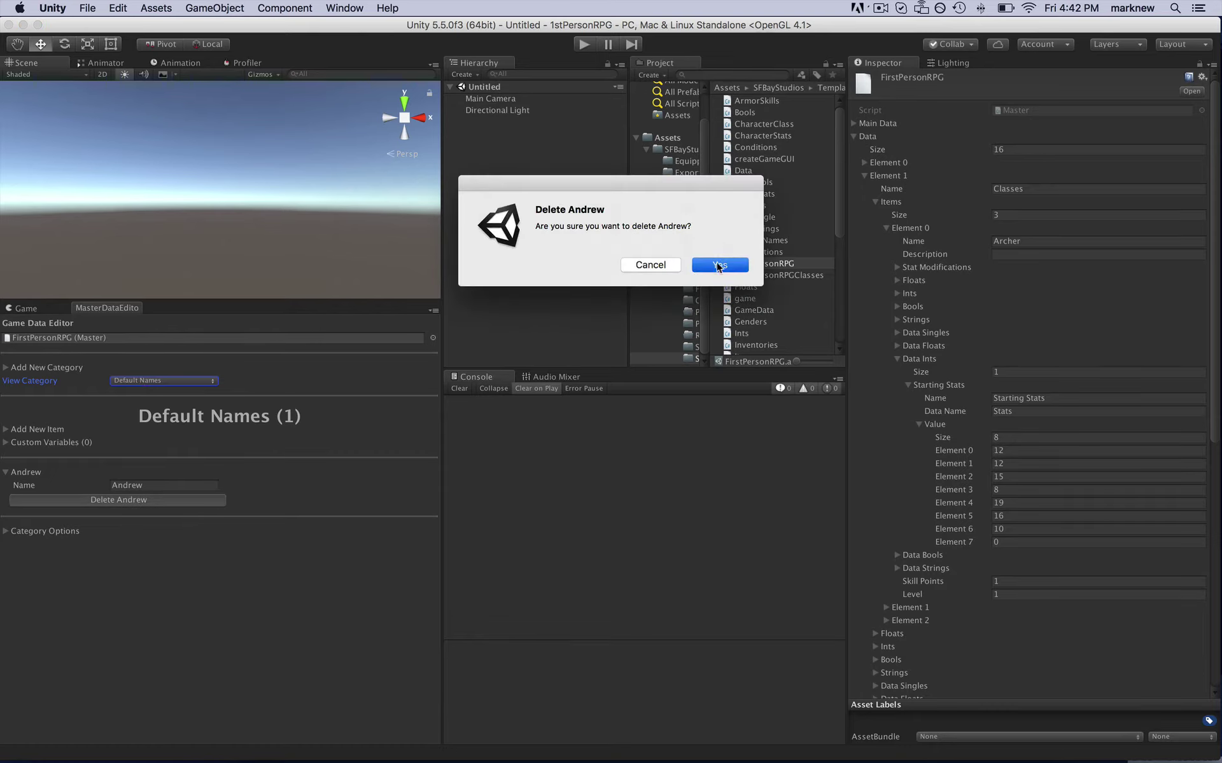
- Add a new item named Sir Lancelot to the Default Names category
left_click(6, 432)
left_click(160, 478)
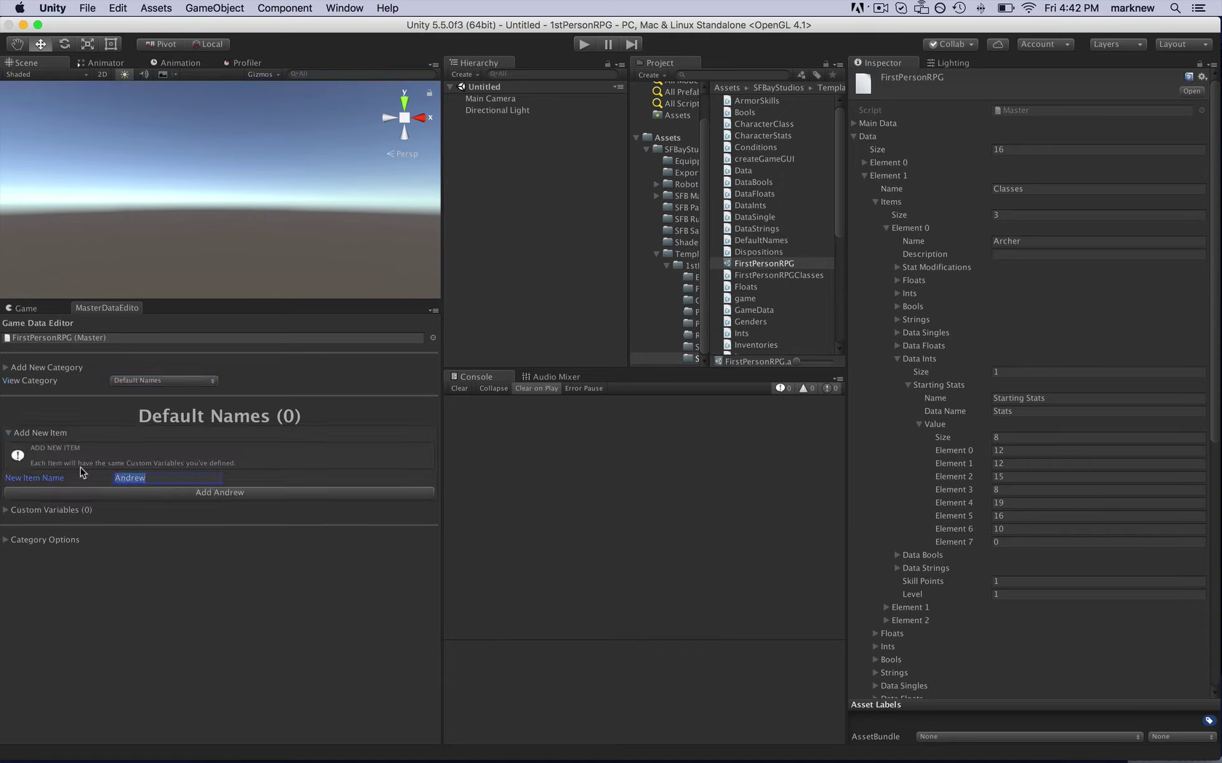
type("Sir Lancelot")
left_click(118, 494)
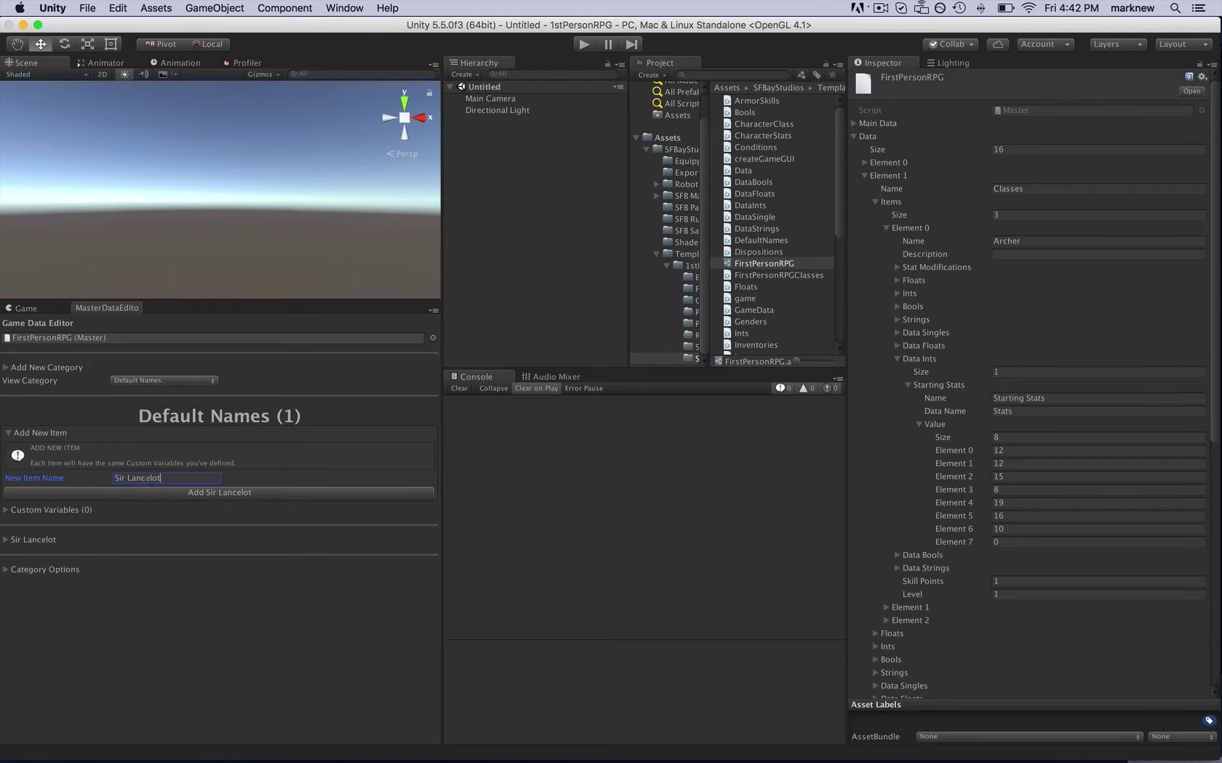
- Add the items Robin Hood and Lady Robin Hood to the Default Names category
left_click(146, 480)
type("Robin Hood")
left_click(167, 494)
left_click(58, 474)
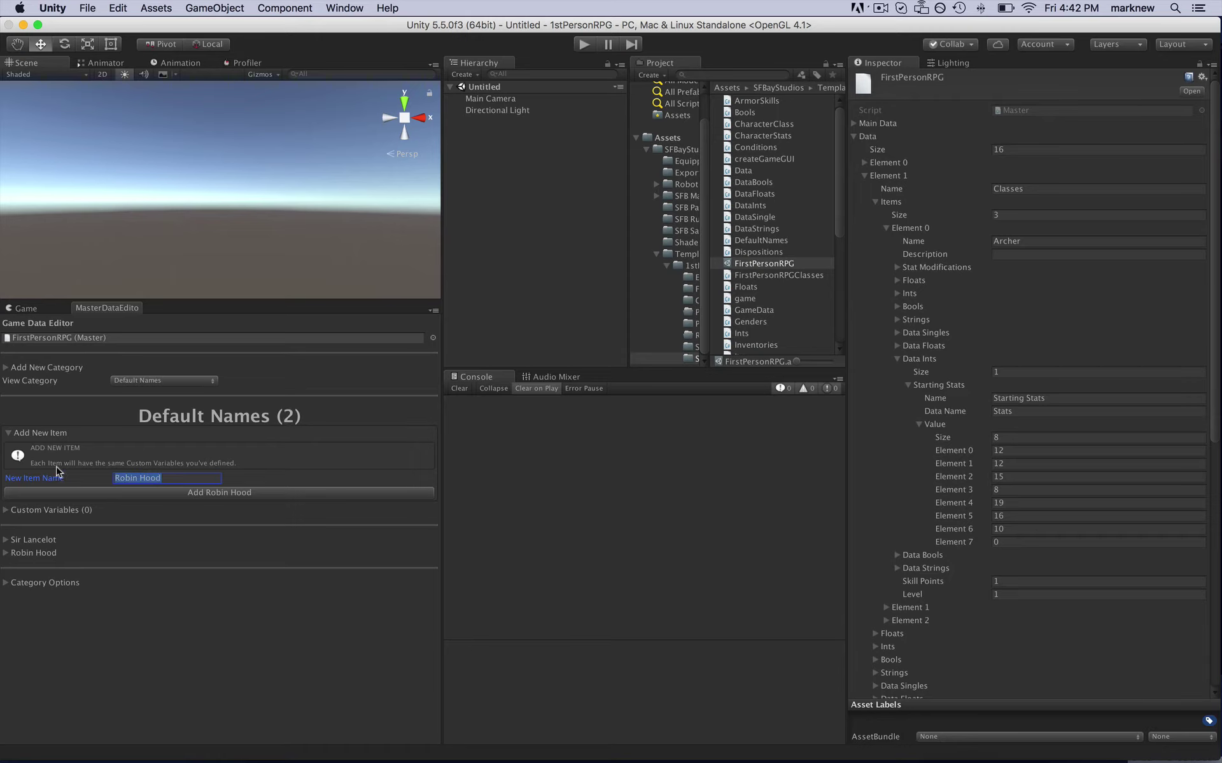
type("Lady Robin Hood")
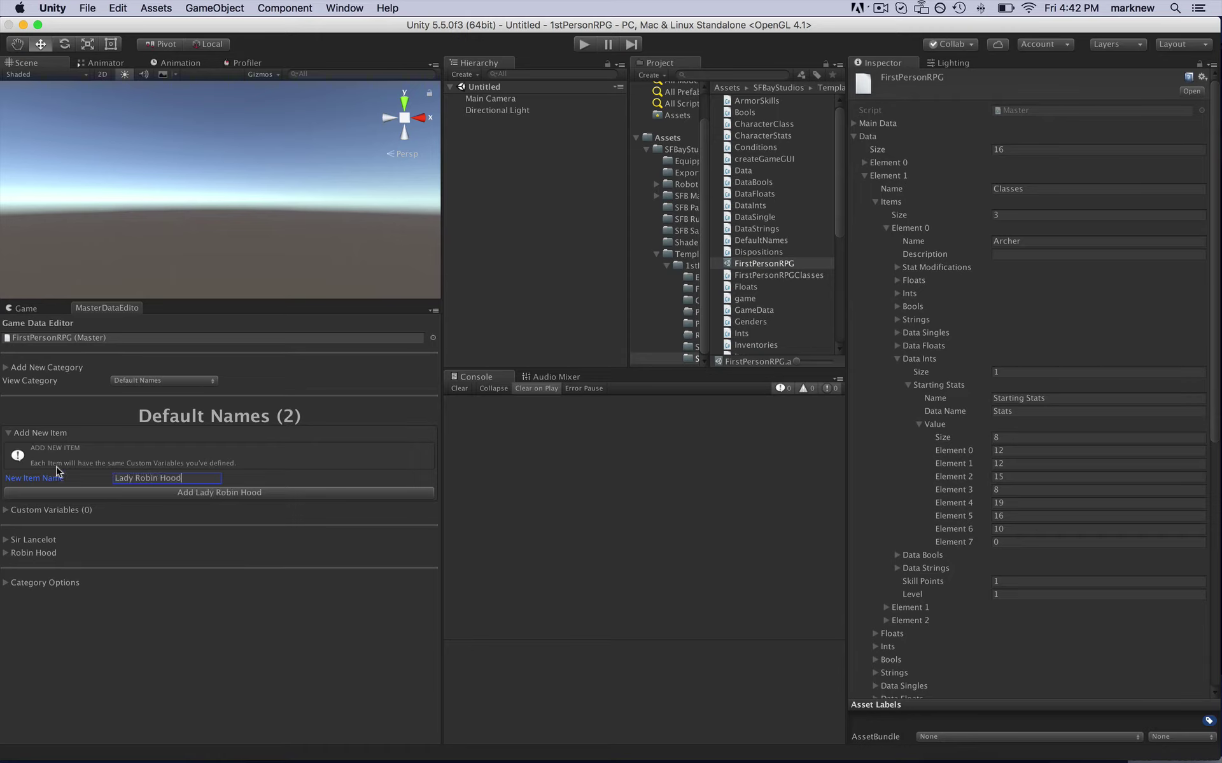
left_click(67, 493)
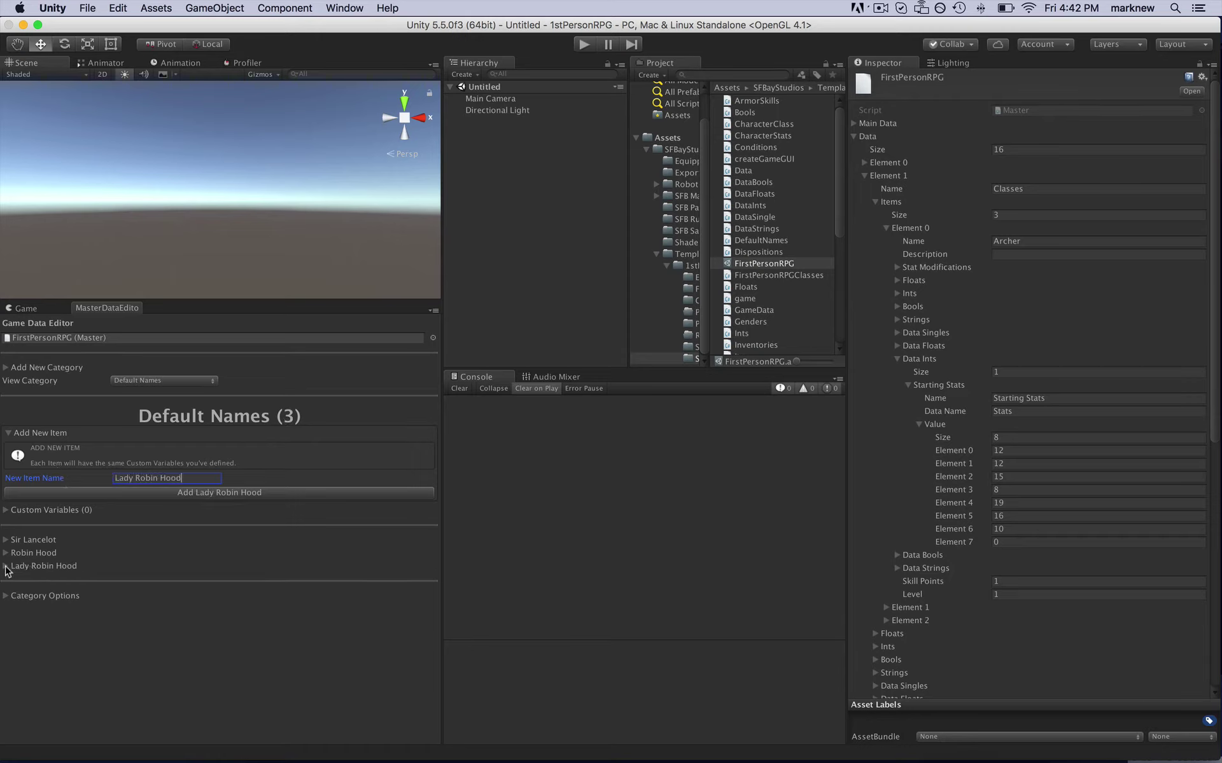
- Add a custom variable named Race to Default Names, with type Races and list type Single
left_click(7, 511)
left_click(8, 433)
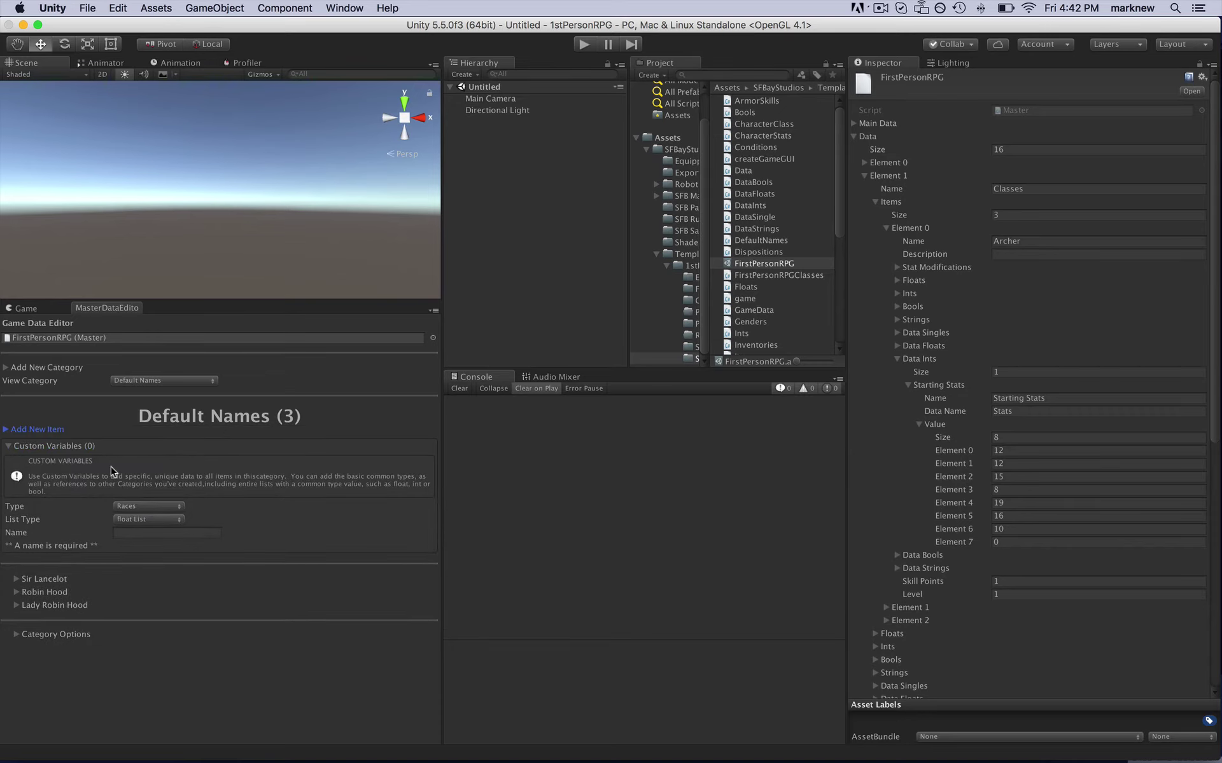
left_click(163, 506)
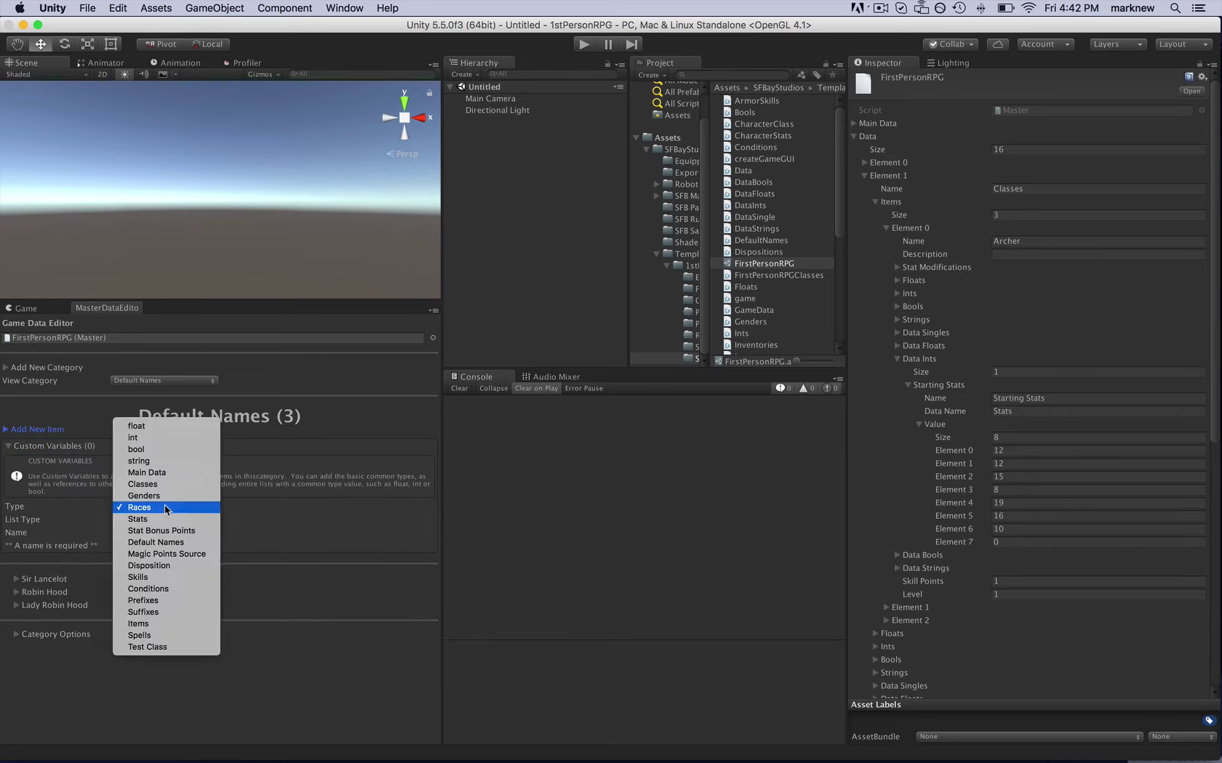
left_click(164, 505)
left_click(150, 519)
left_click(140, 568)
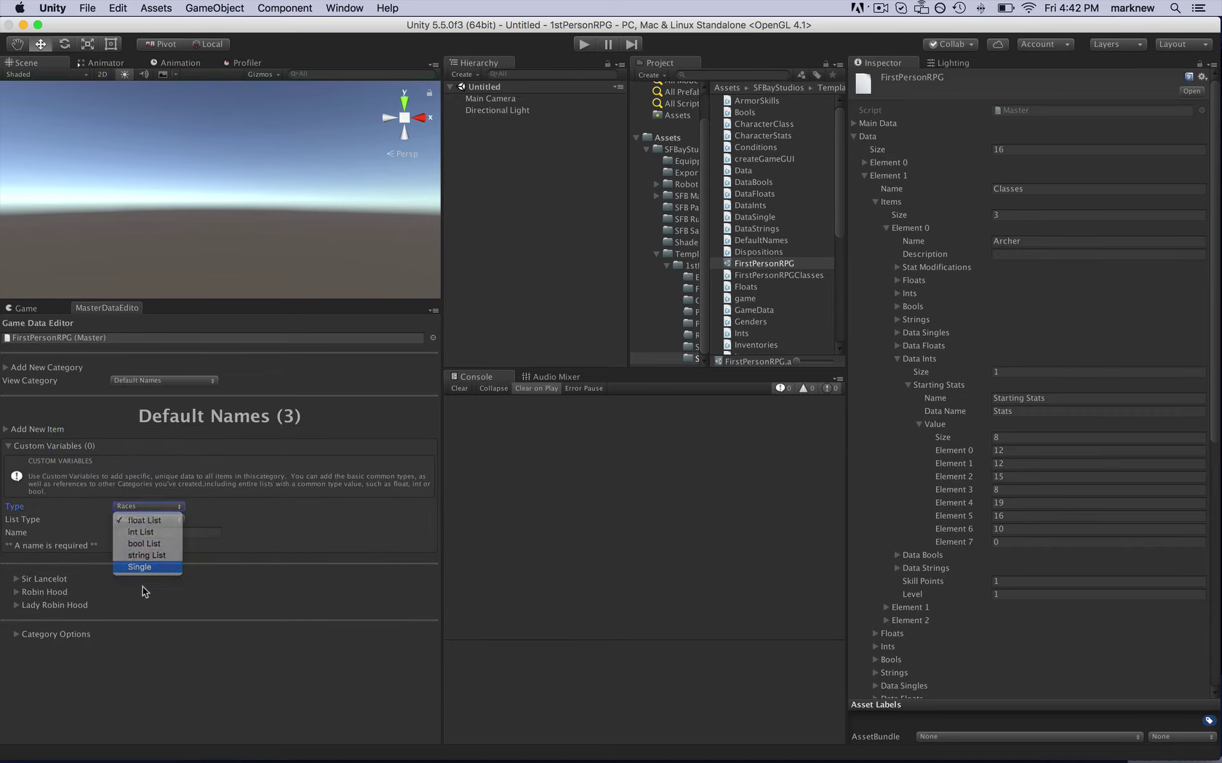
left_click(134, 533)
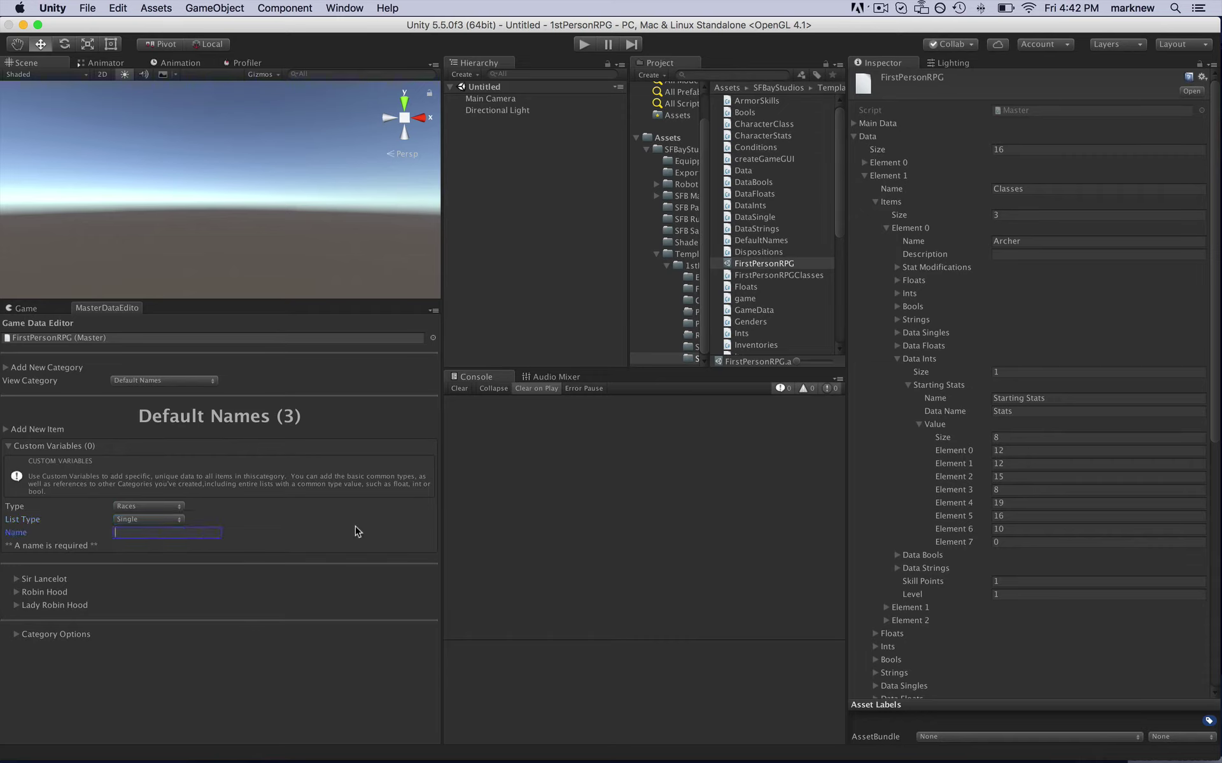
type("Race")
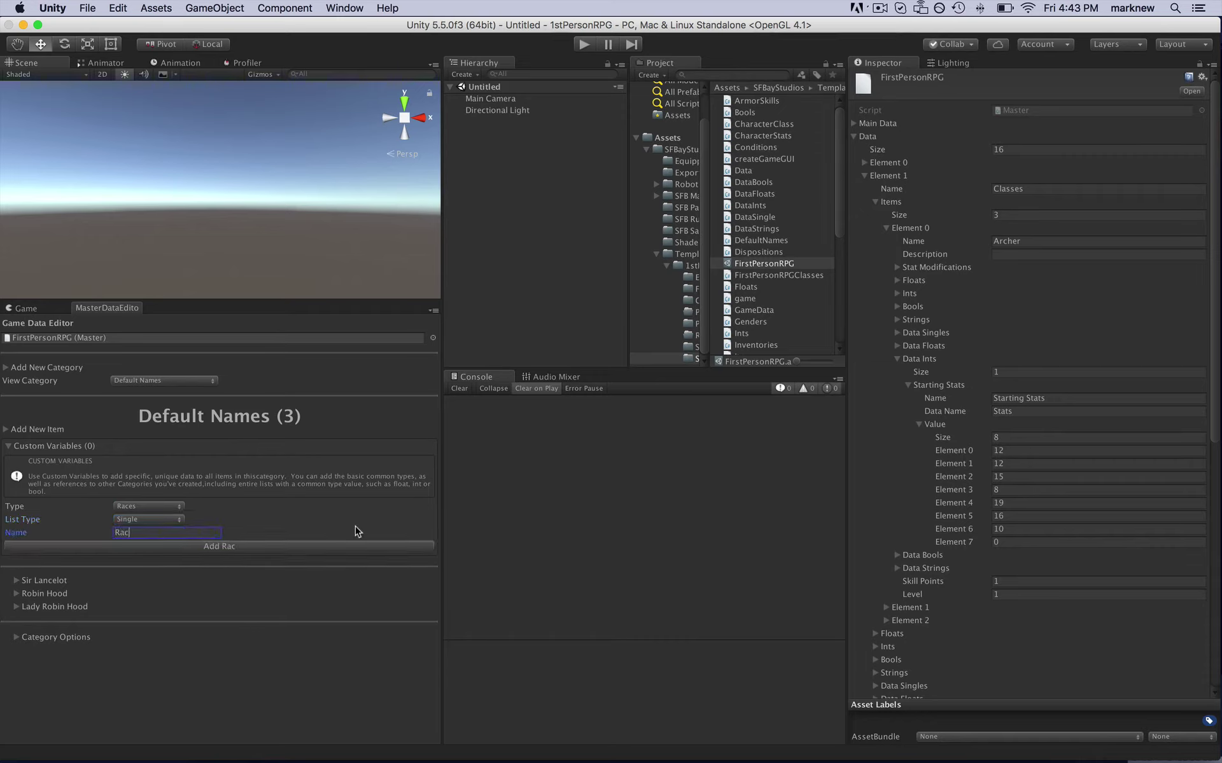
left_click(256, 547)
- Add a custom variable named Gender to Default Names, with type Genders and list type Single
left_click(134, 506)
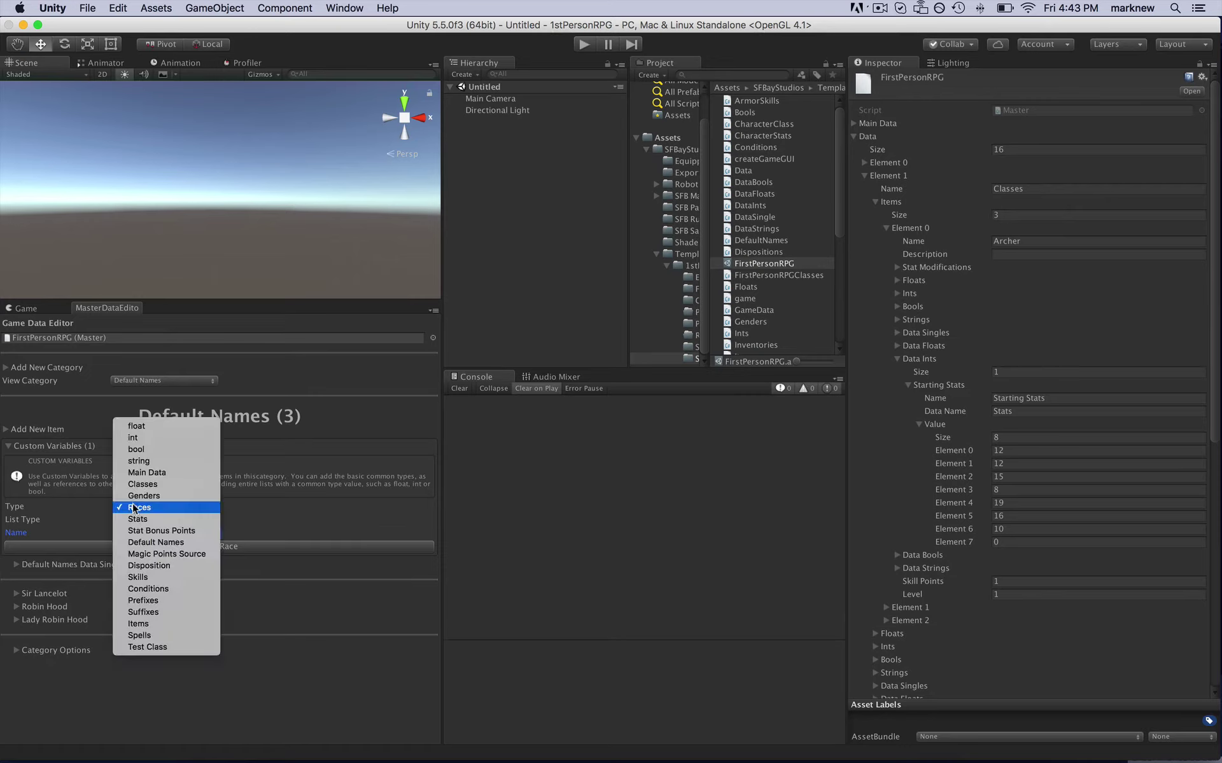
left_click(152, 496)
left_click(128, 532)
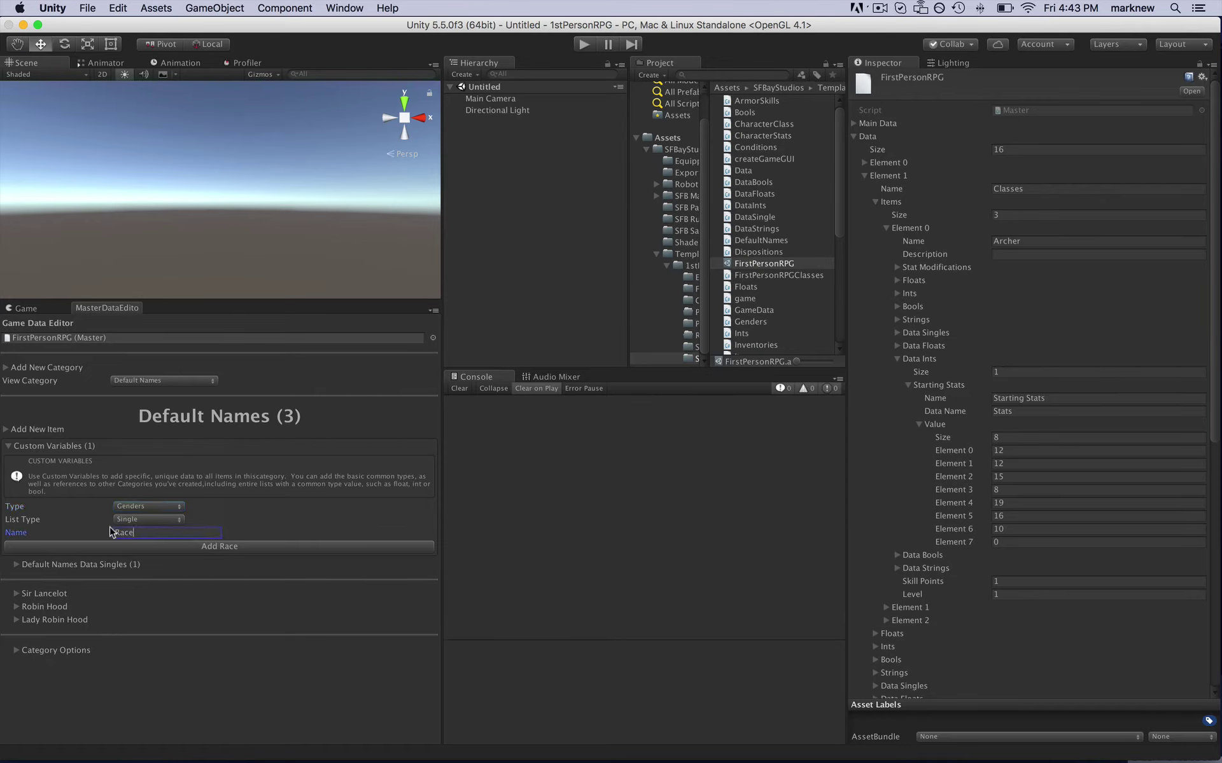
type("Gender")
- Expand the Sir Lancelot item and choose Human as its Race and Male as its Gender
left_click(17, 594)
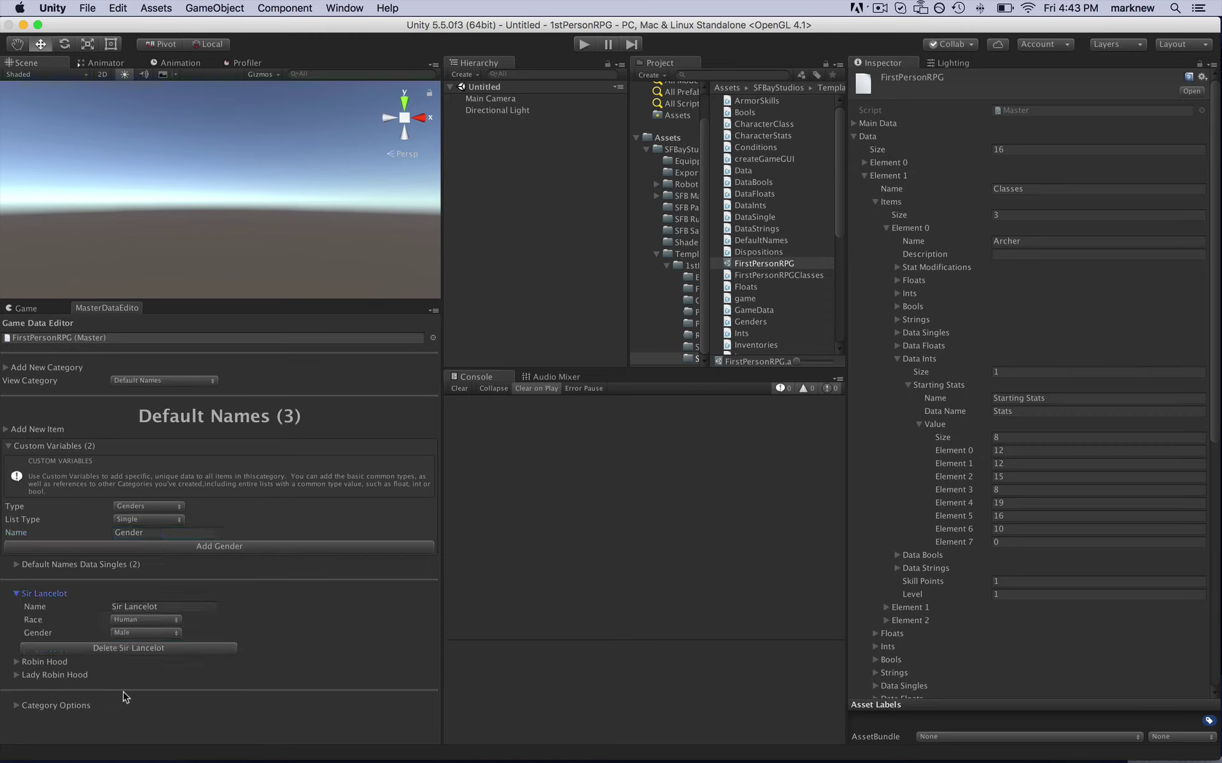
left_click(134, 621)
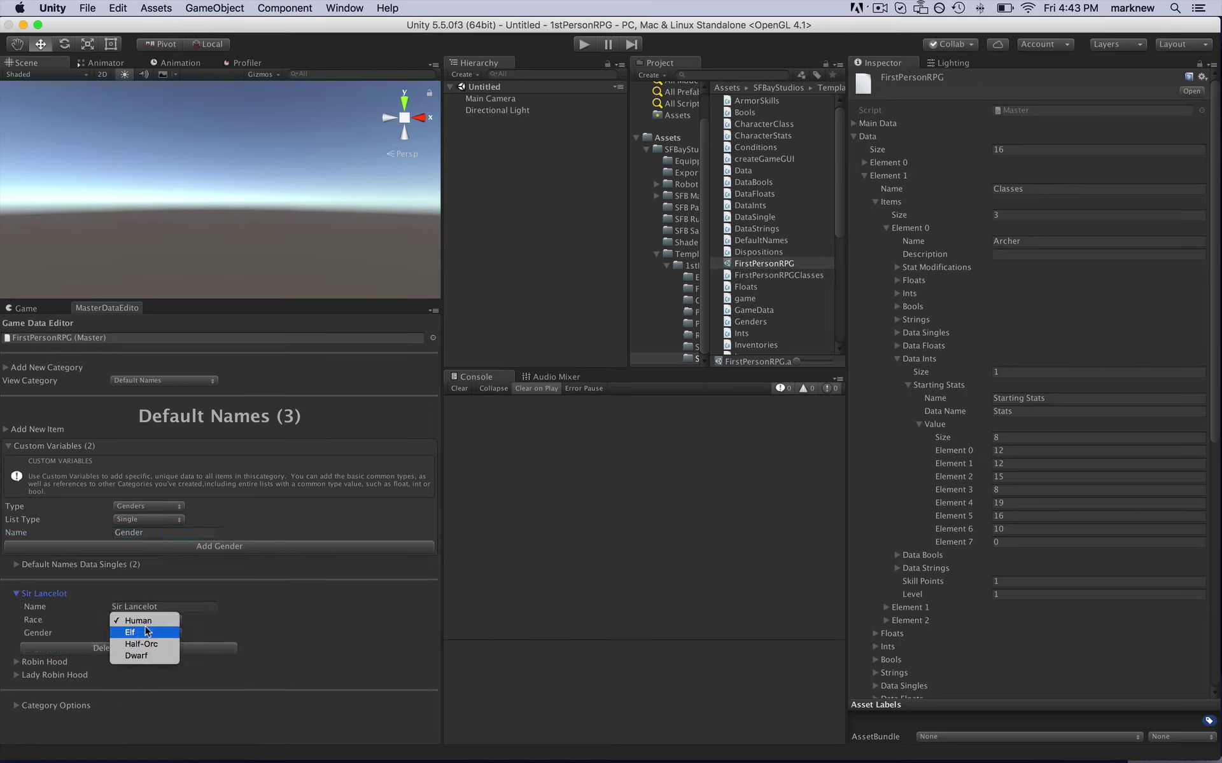
left_click(135, 622)
left_click(131, 633)
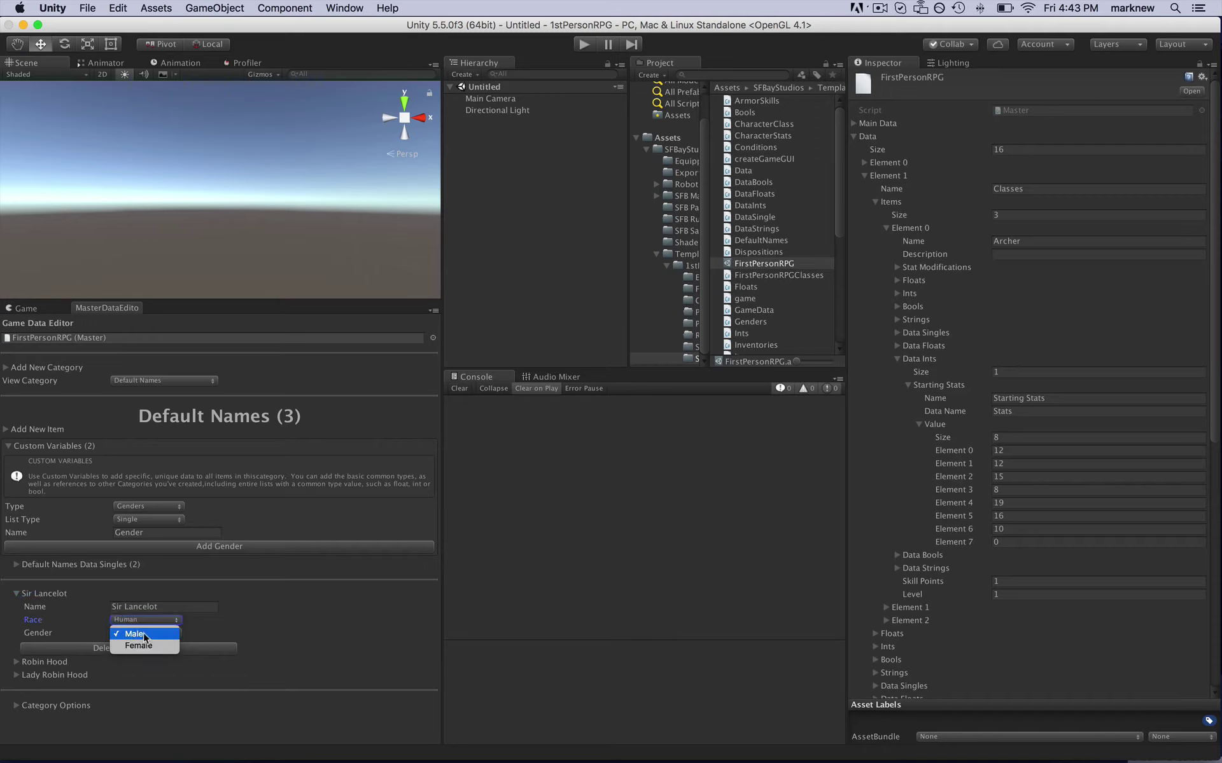
left_click(145, 636)
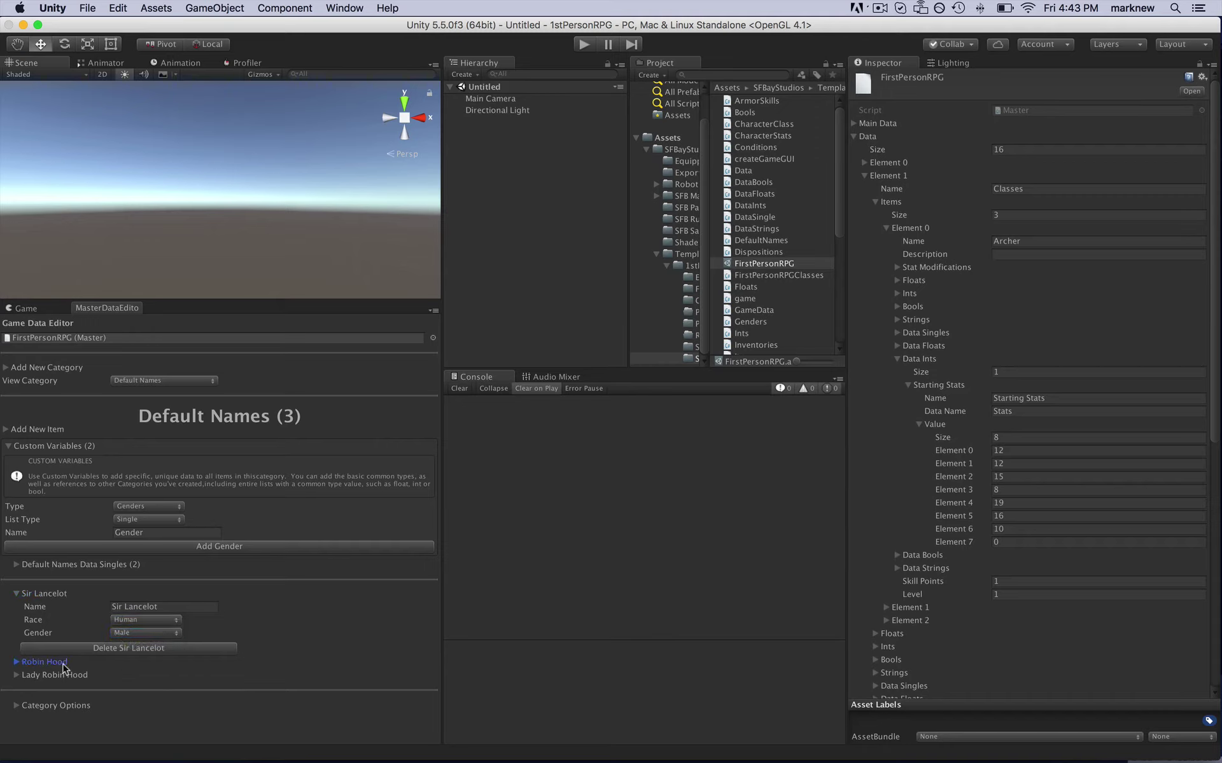
- Expand the Robin Hood item and set its Race to Elf and its Gender to Male
left_click(64, 665)
left_click(138, 701)
left_click(139, 704)
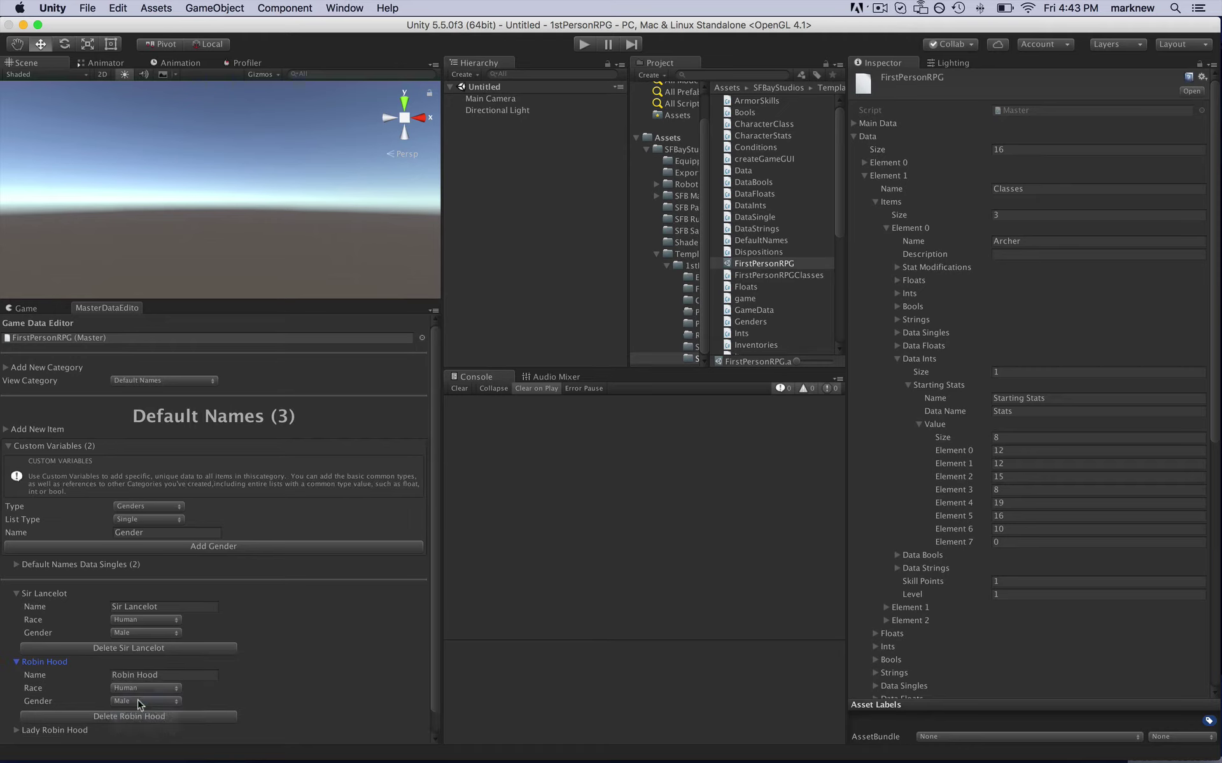
left_click(146, 688)
left_click(145, 700)
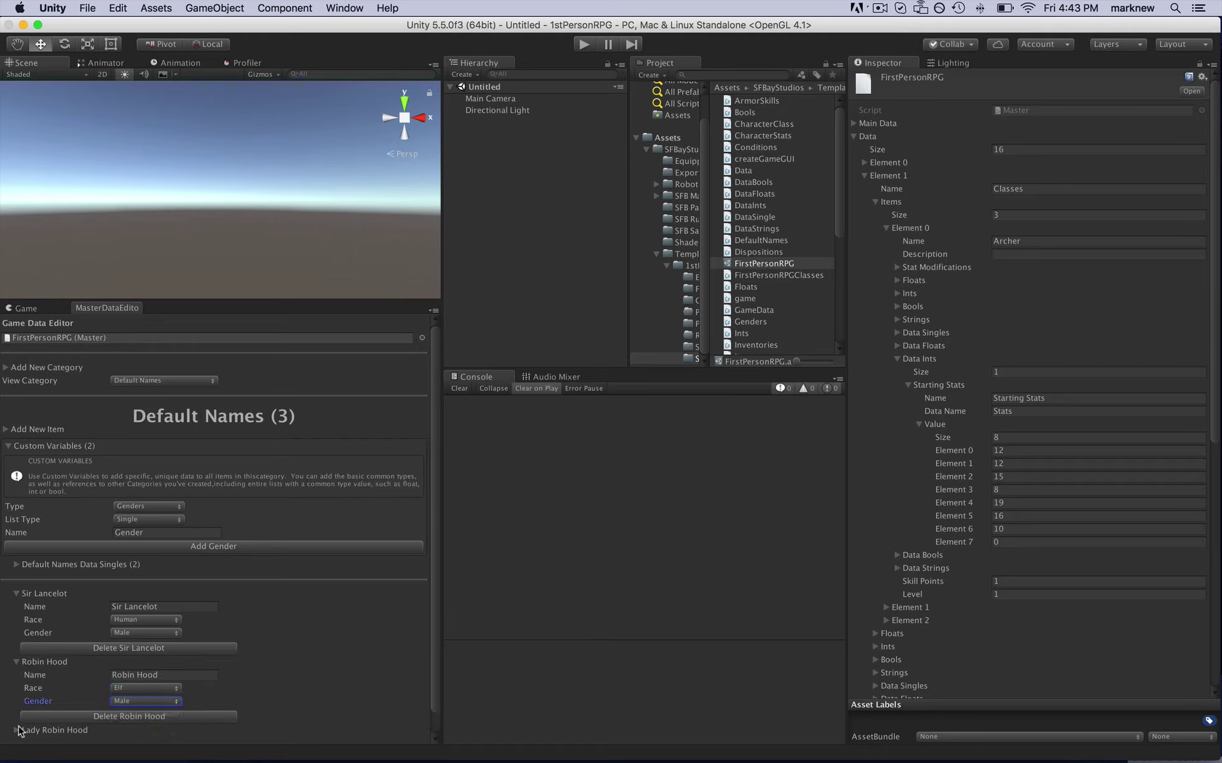
- Expand the Lady Robin Hood item and set its Race to Elf and its Gender to Female
scroll(146, 688, "down", 3)
left_click(145, 678)
left_click(141, 692)
left_click(141, 691)
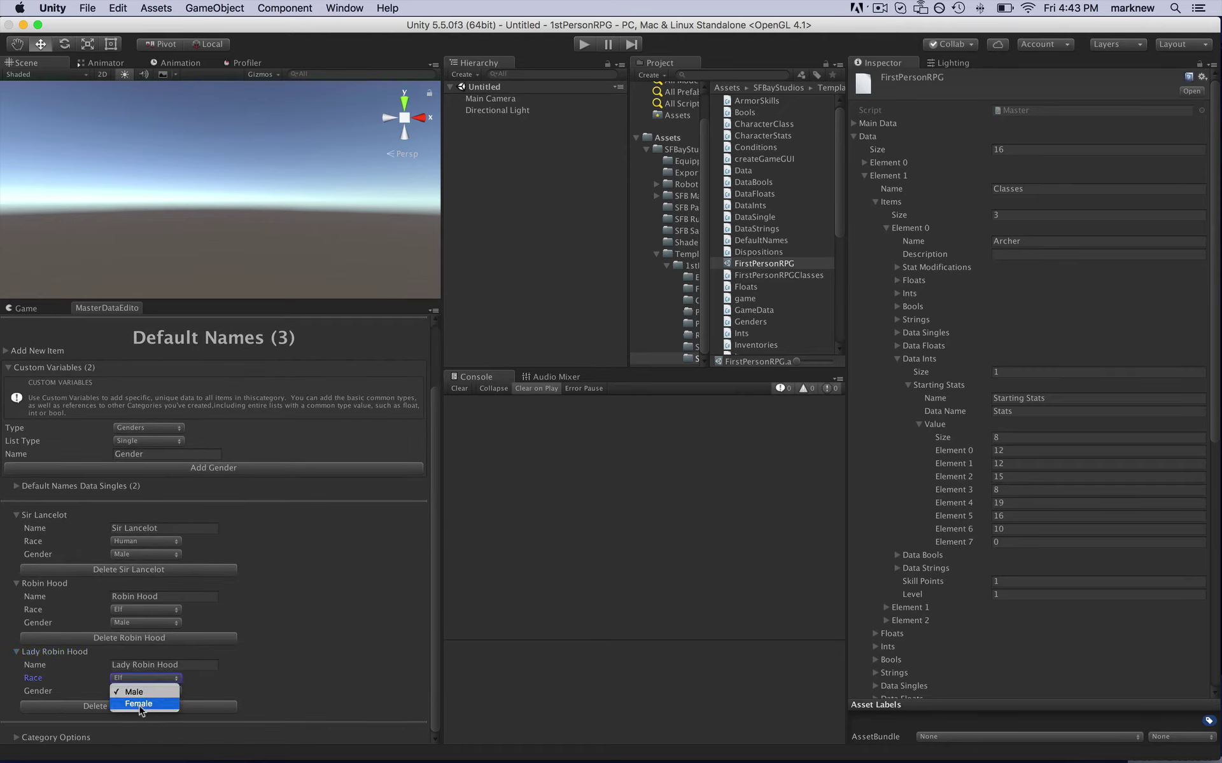
left_click(140, 704)
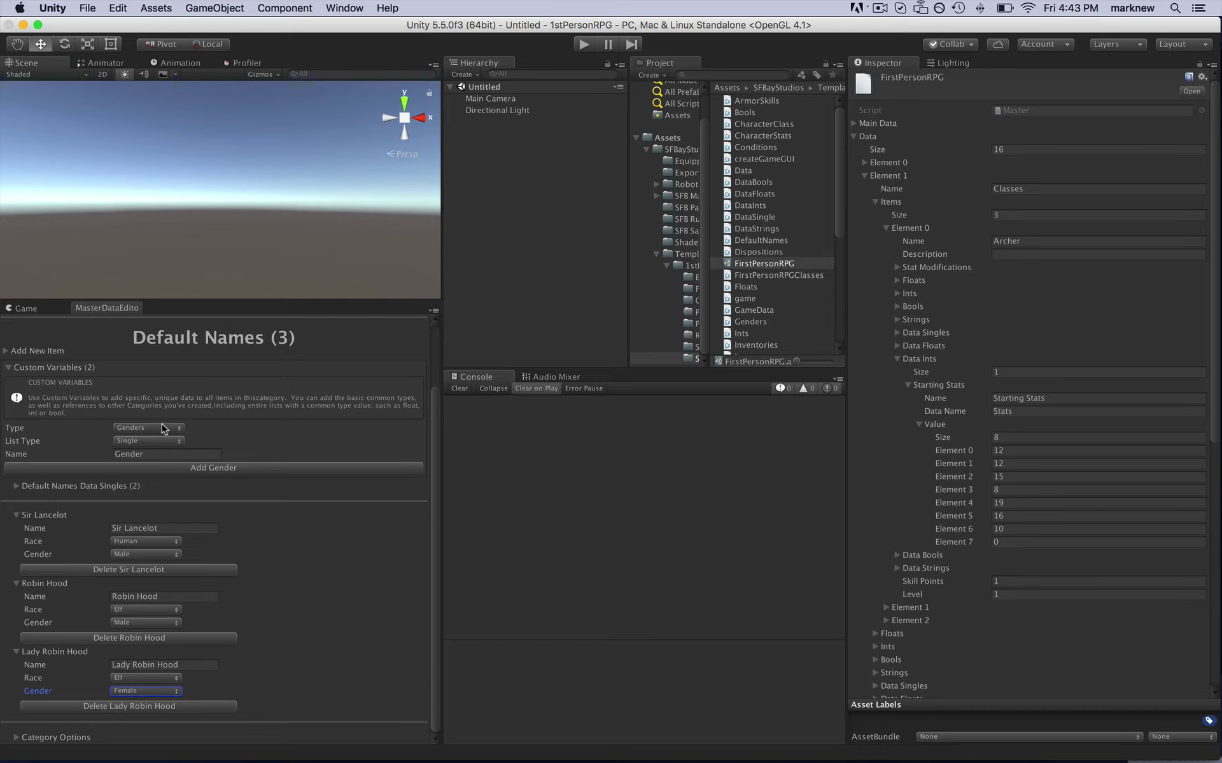
- Switch to the Genders category and add a new item named Non Gendered
scroll(146, 369, "up", 3)
left_click(149, 382)
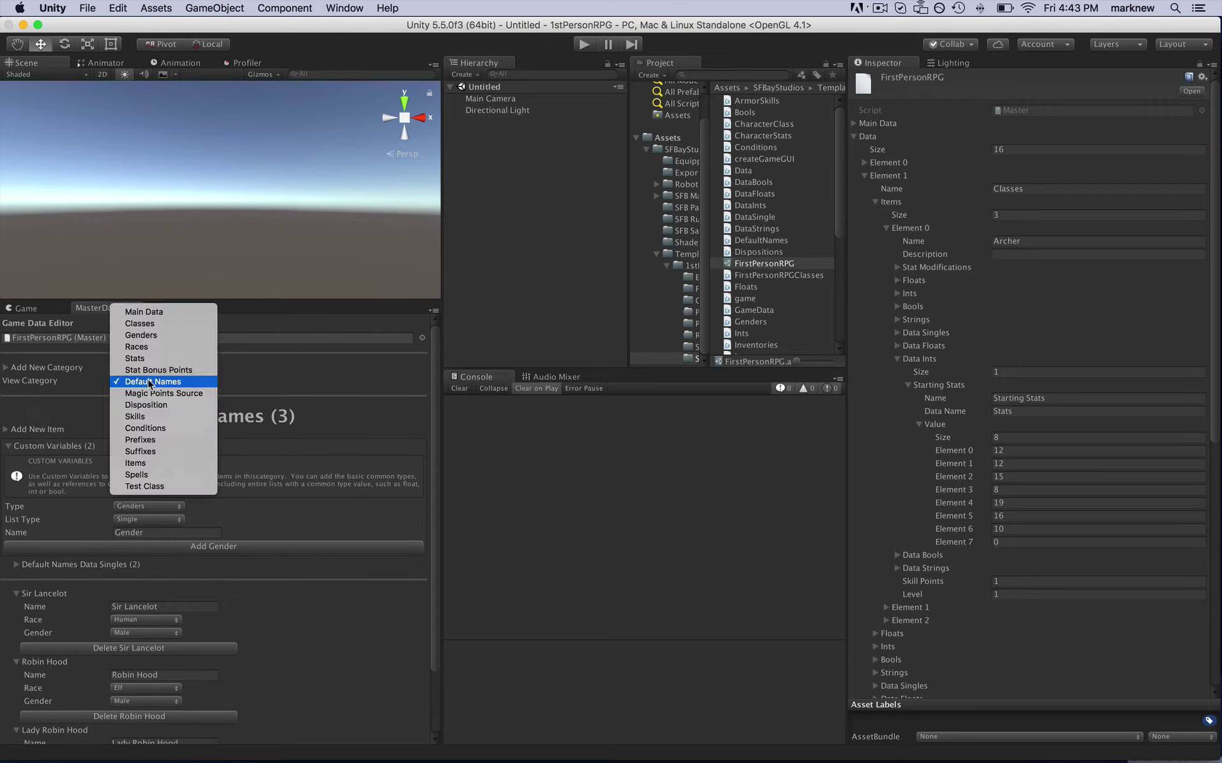
left_click(159, 335)
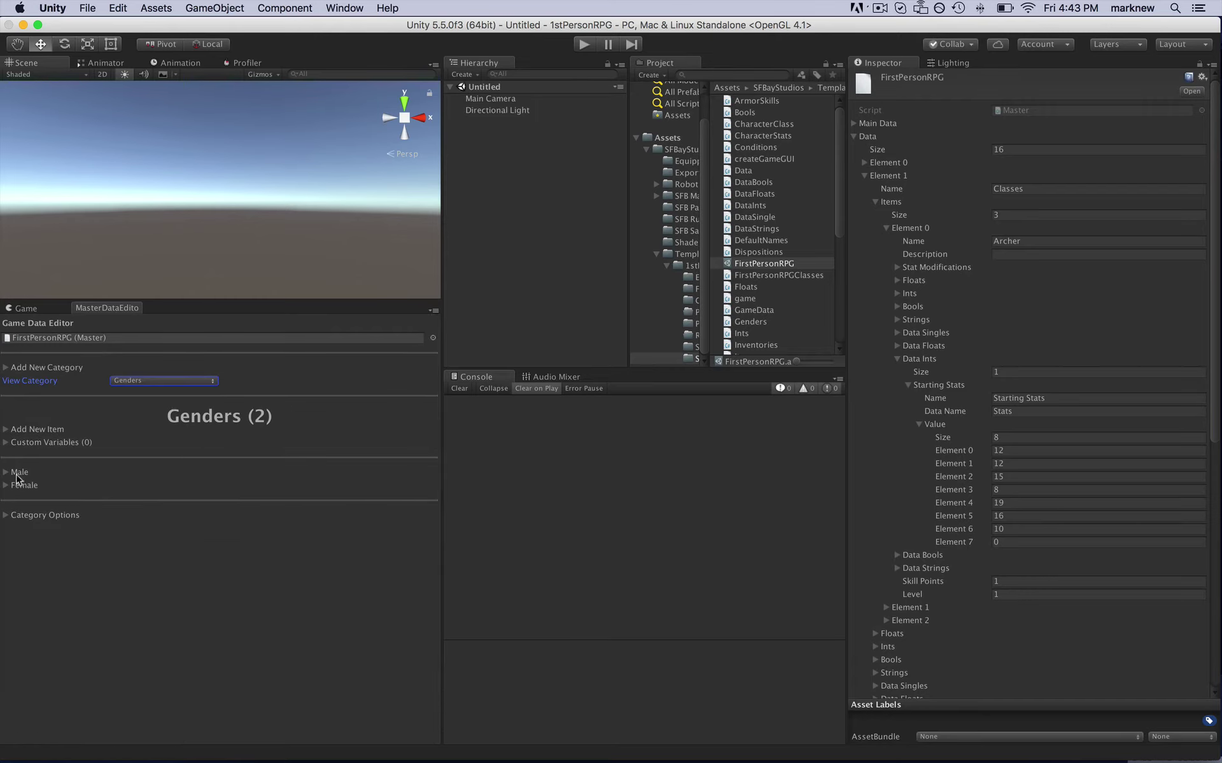
left_click(6, 429)
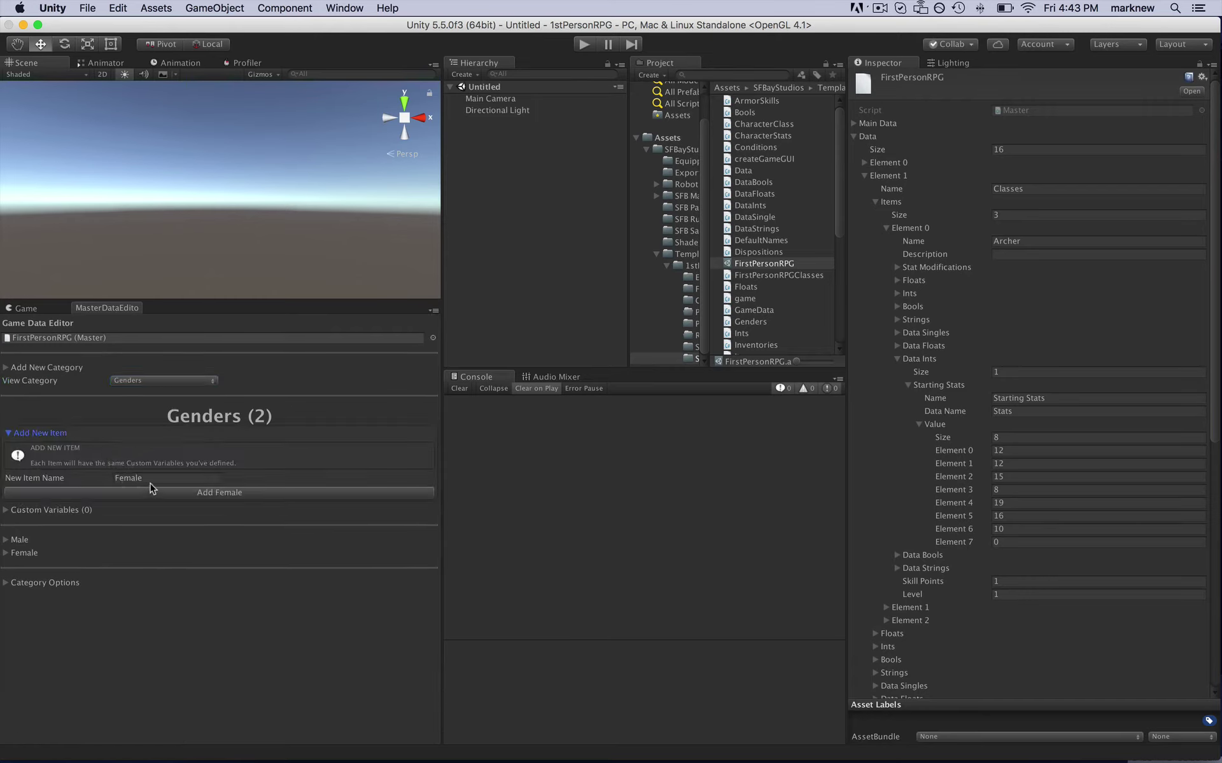
left_click(153, 477)
type("NonGend")
key("BackSpace")
key("BackSpace")
key("BackSpace")
key("BackSpace")
type("Gendered")
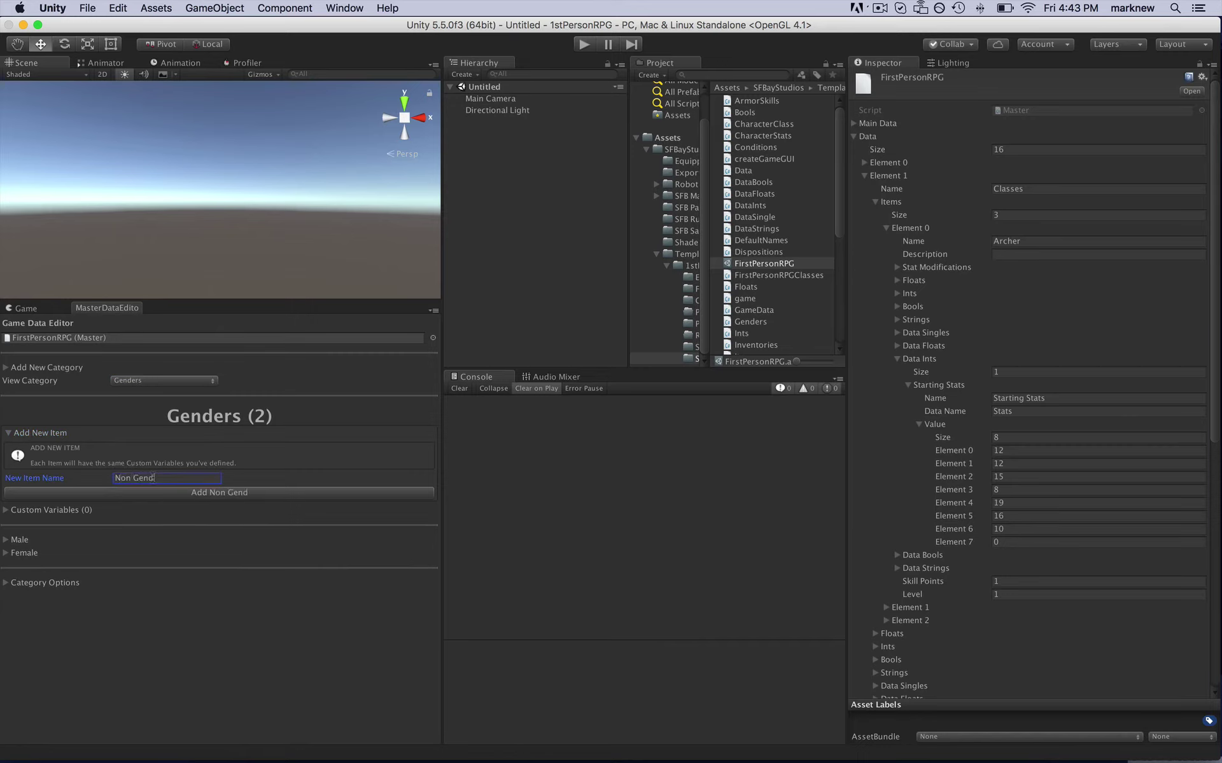
left_click(213, 495)
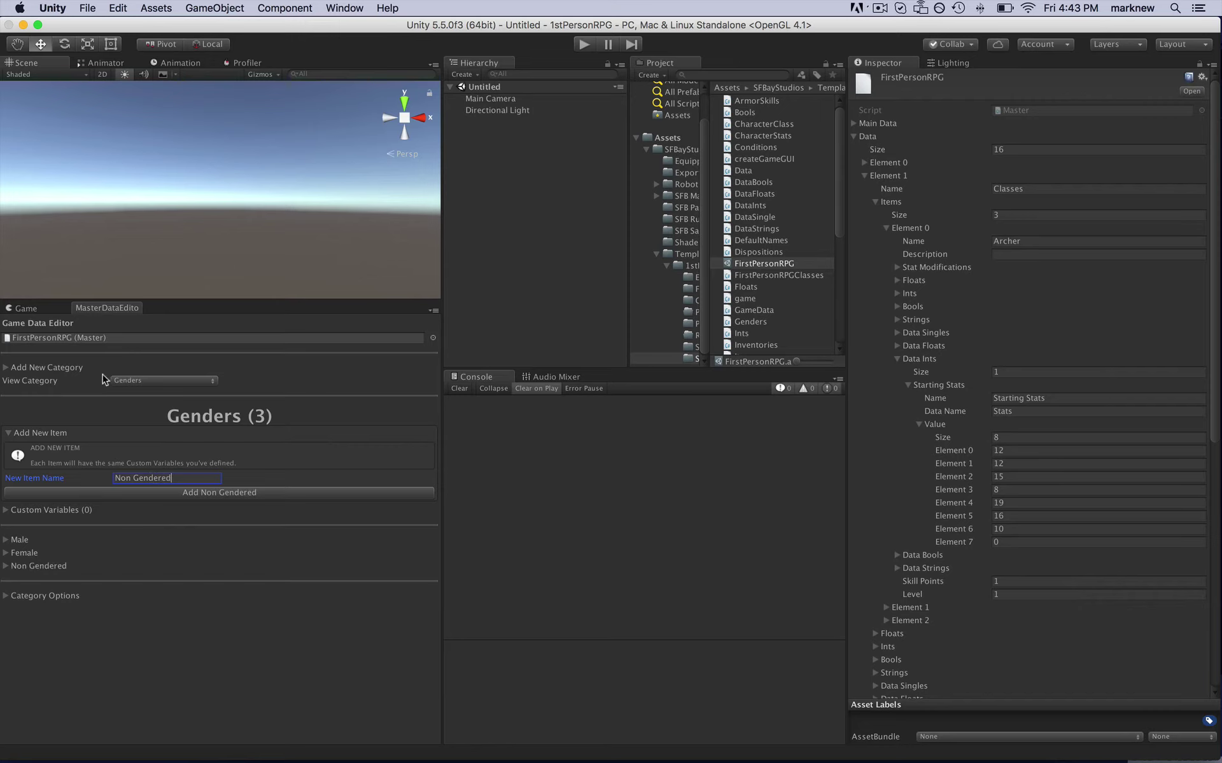
- Return to the Default Names category
left_click(114, 380)
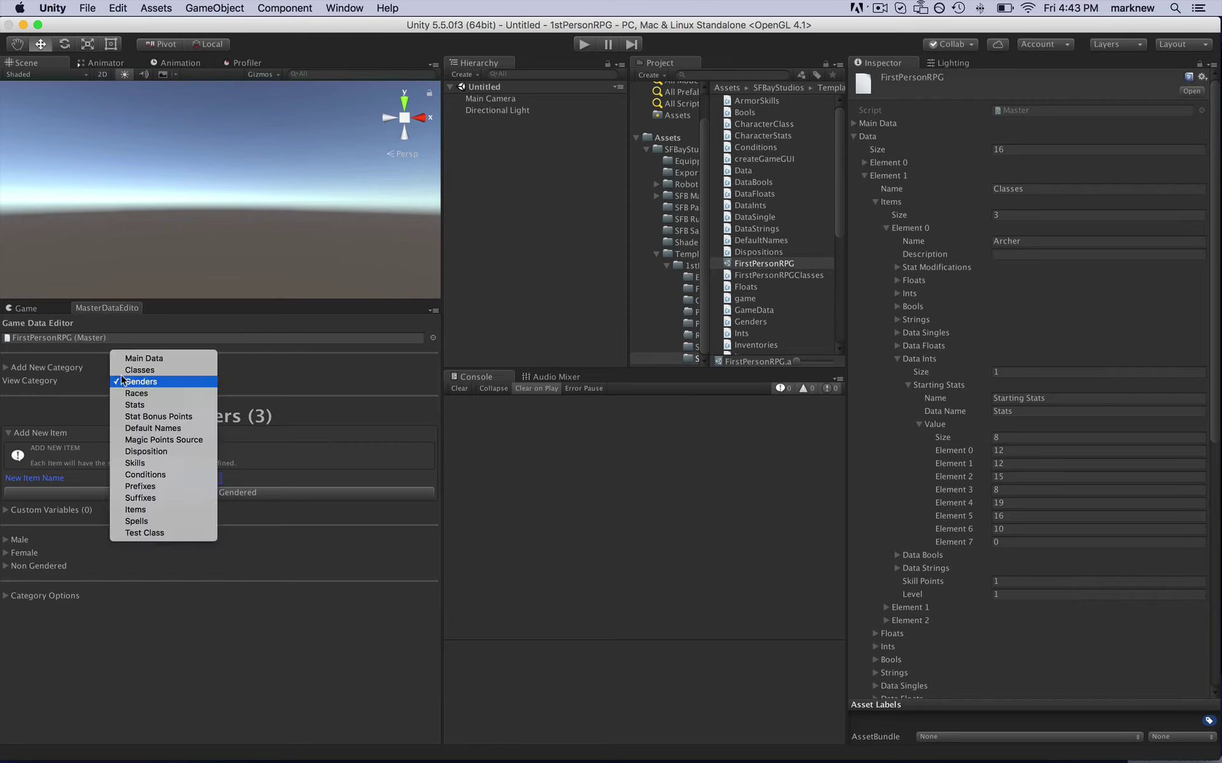
left_click(163, 428)
left_click(152, 533)
type("O")
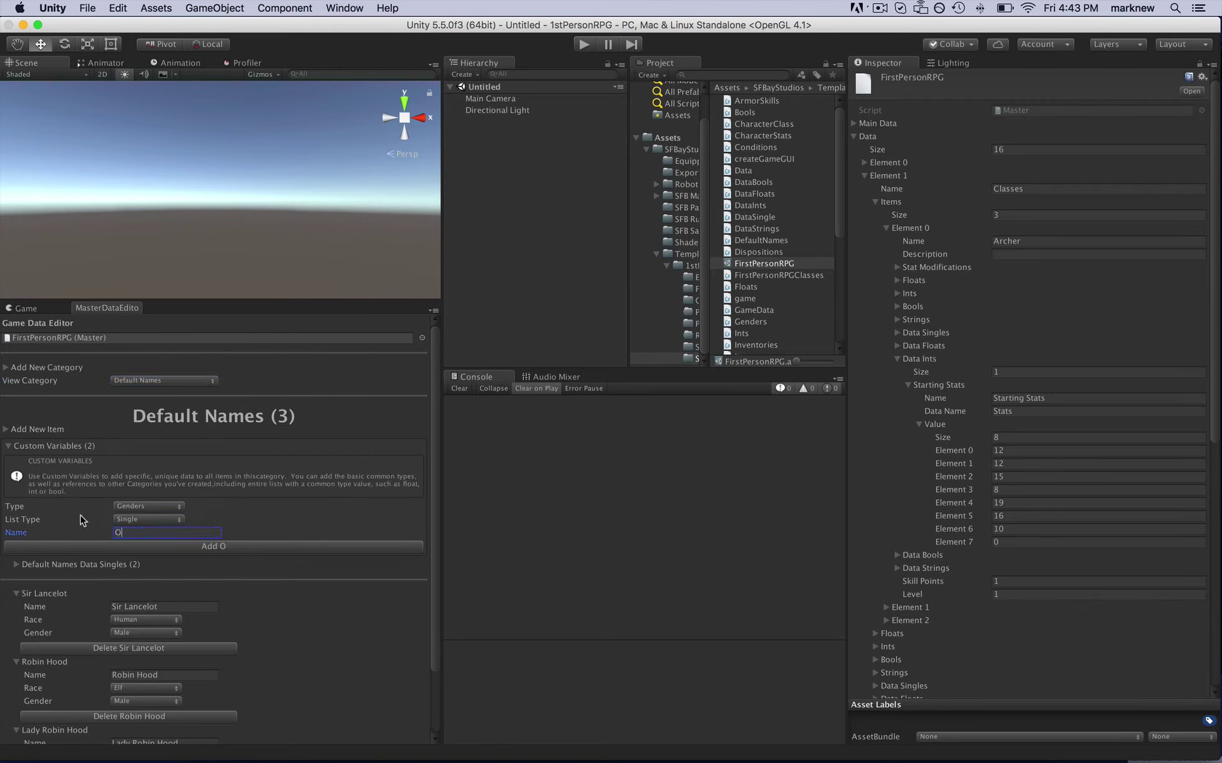
key("BackSpace")
type("Pat")
left_click(5, 429)
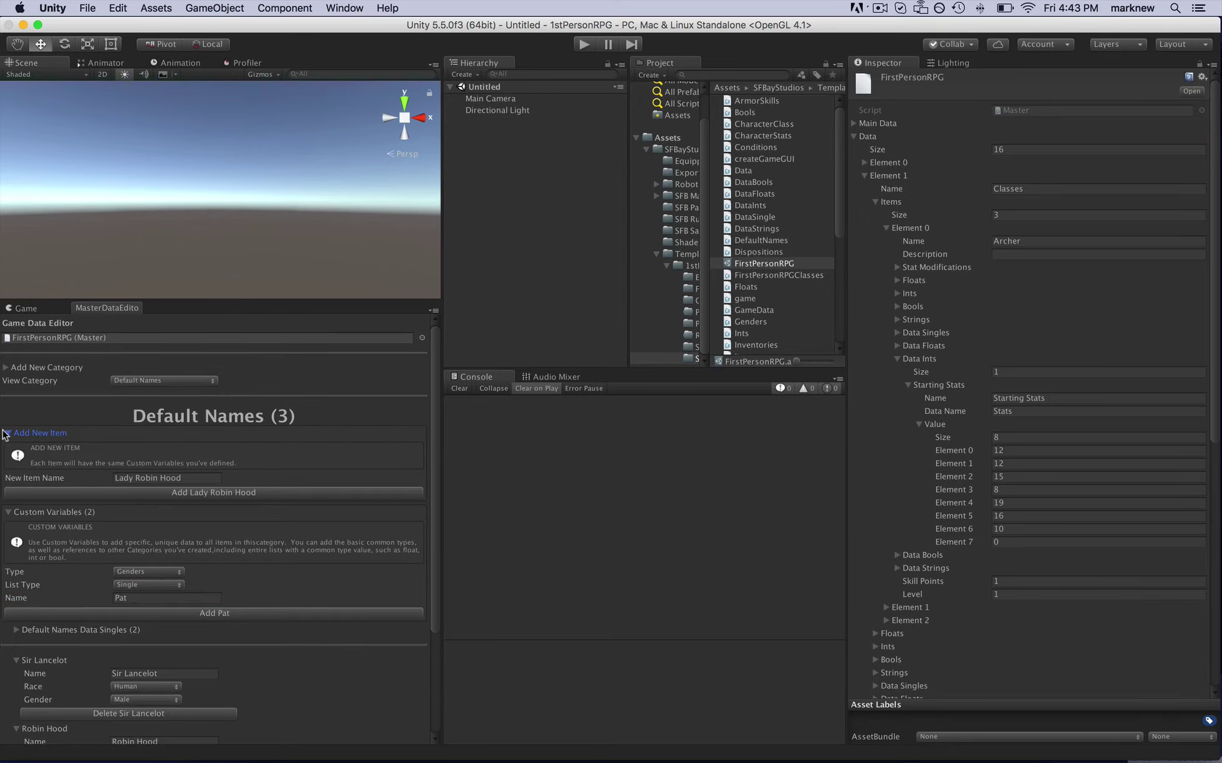
left_click(8, 433)
left_click(8, 445)
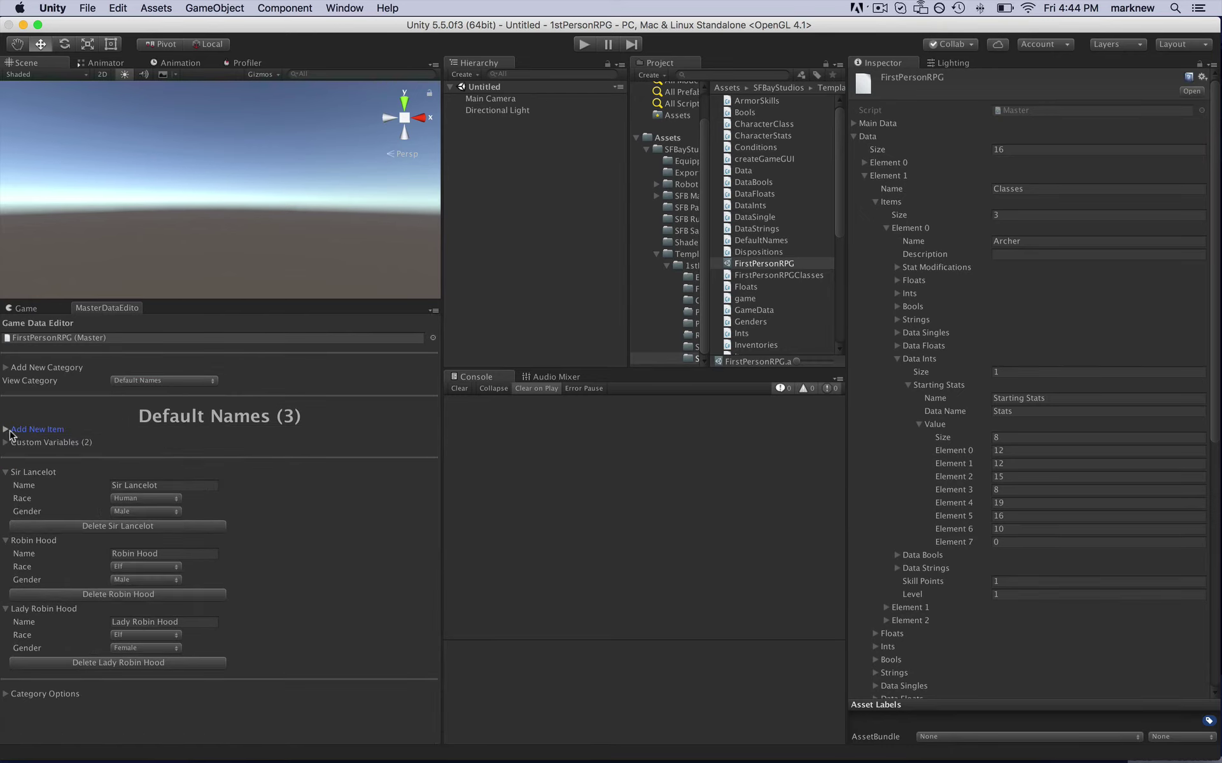
- Add a new item named Pat to the Default Names category
left_click(6, 431)
left_click(155, 477)
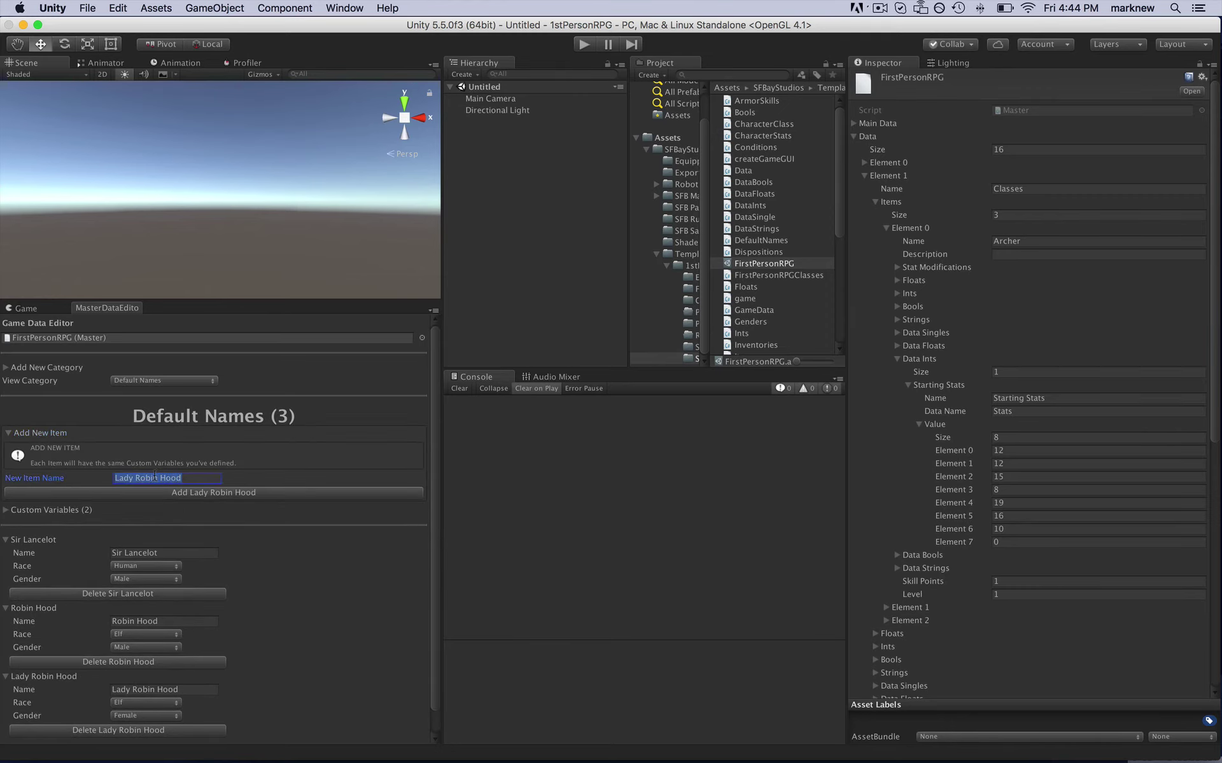
key("BackSpace")
type("Pat")
left_click(207, 496)
left_click(9, 433)
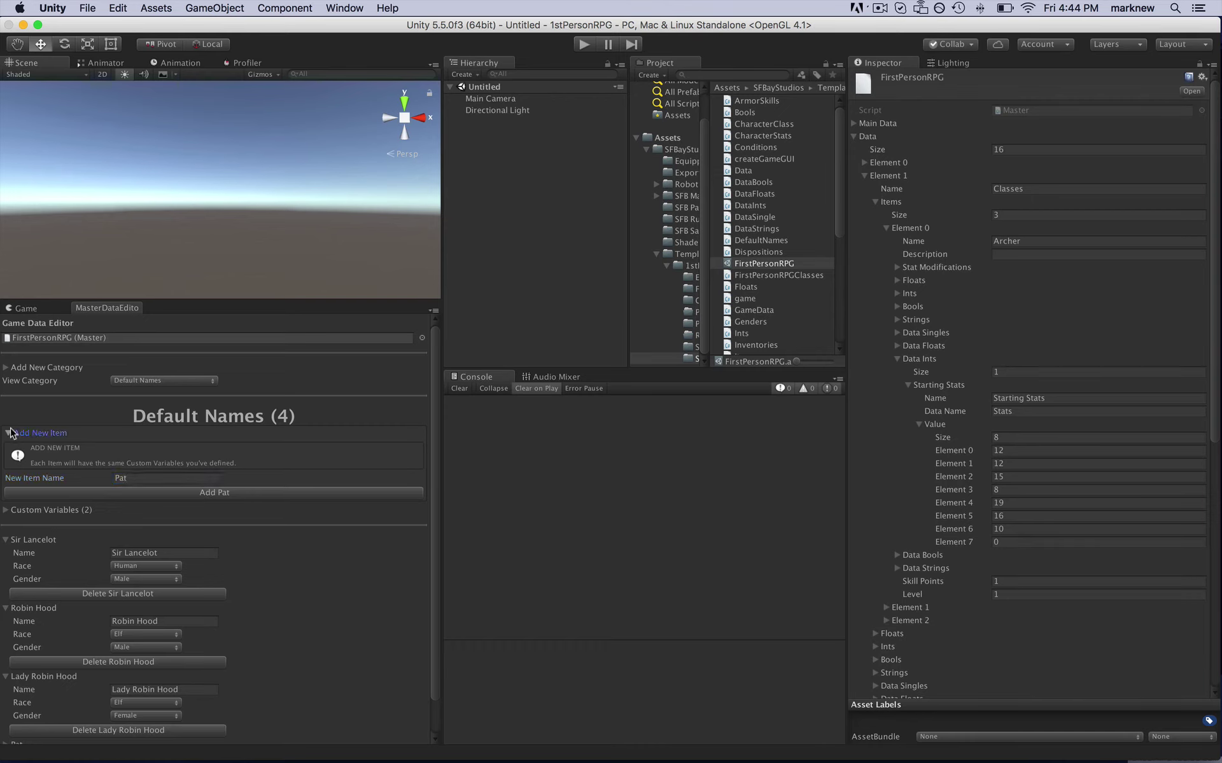
- Expand the Pat item and try to choose its Race and Gender
left_click(6, 677)
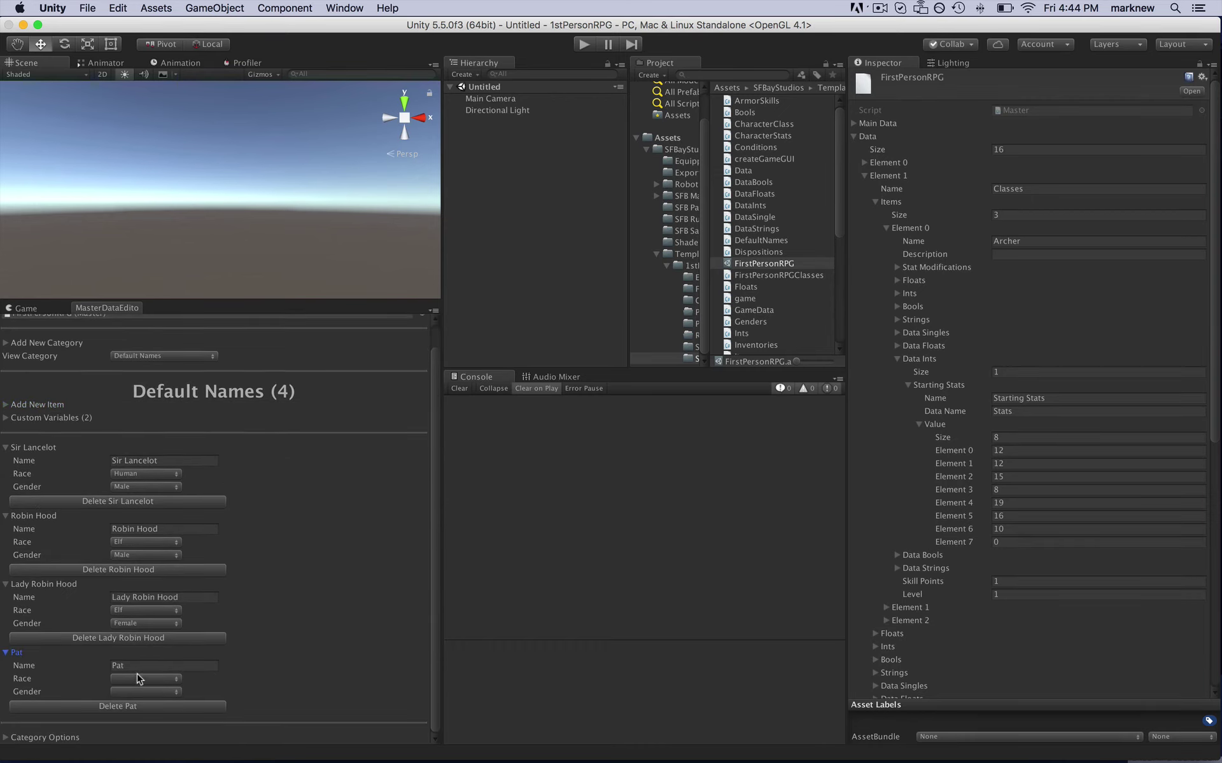
left_click(172, 680)
left_click(150, 693)
left_click(150, 679)
left_click(899, 7)
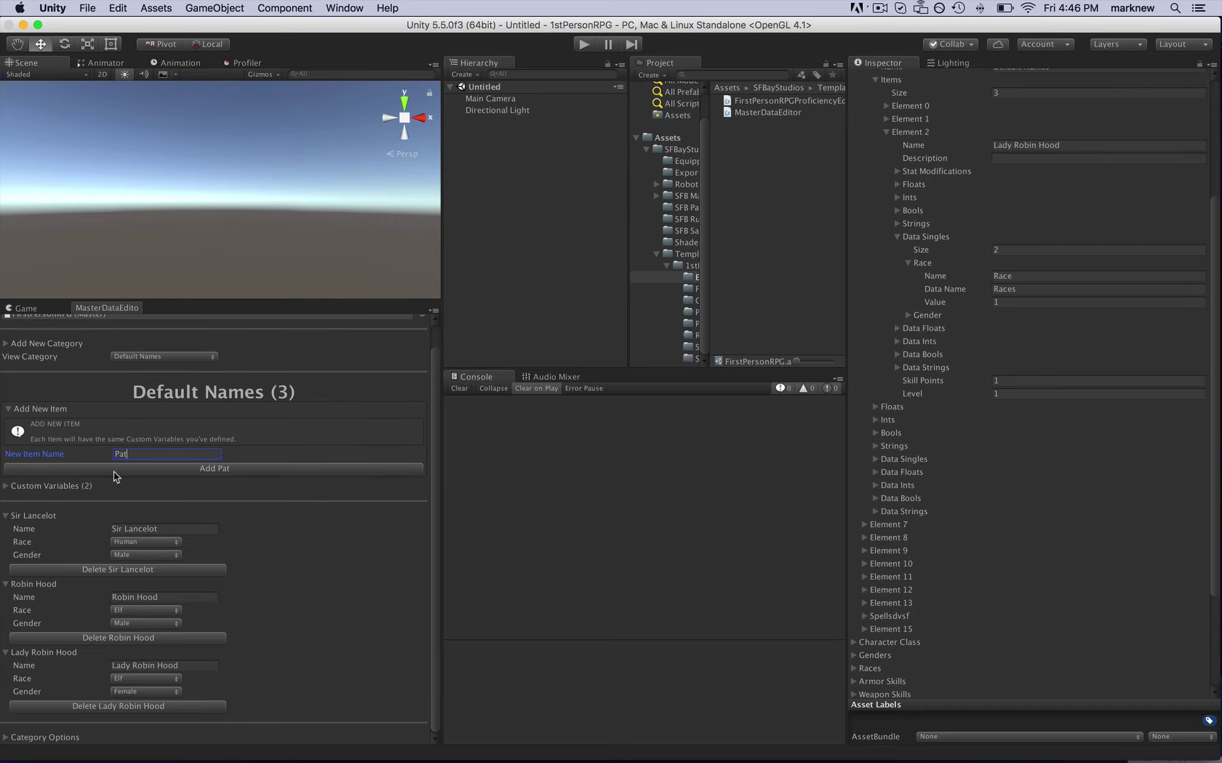
- Add the Pat item again and set its Race to Half-Orc and its Gender to Non Gendered
left_click(117, 472)
scroll(83, 668, "down", 2)
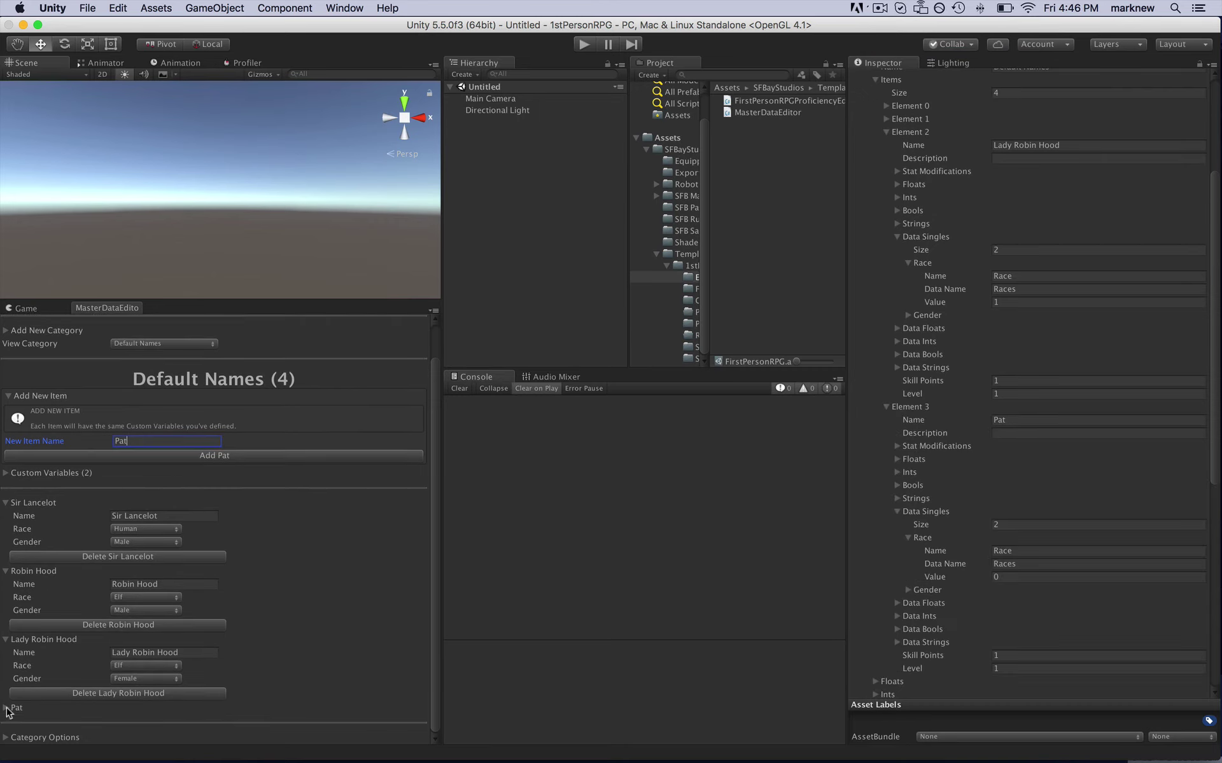
left_click(161, 682)
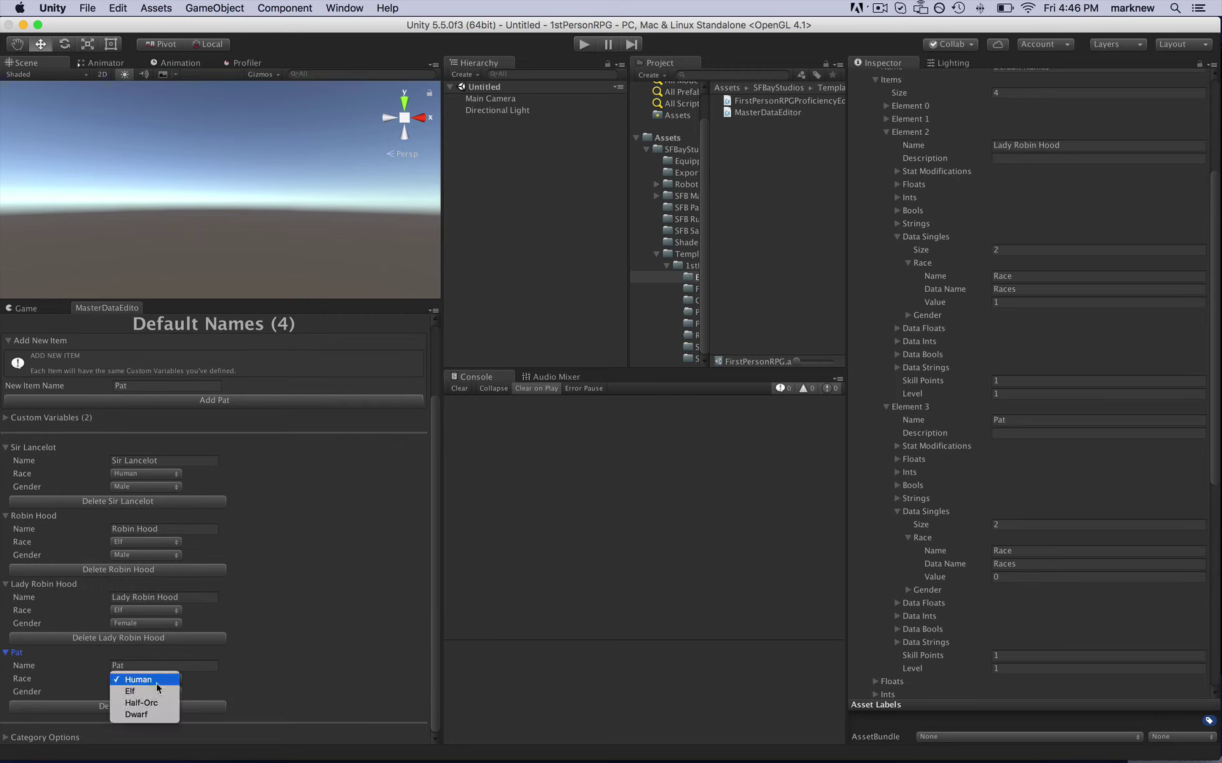
left_click(143, 703)
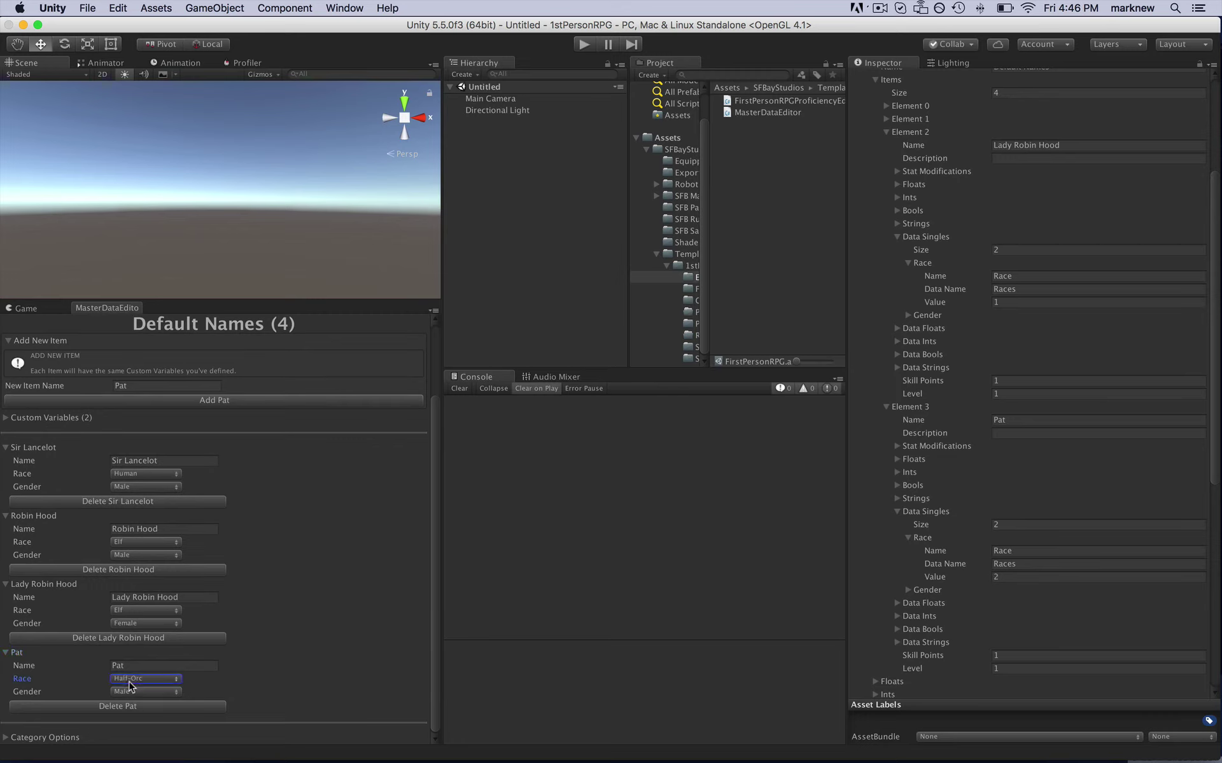
left_click(150, 691)
left_click(155, 716)
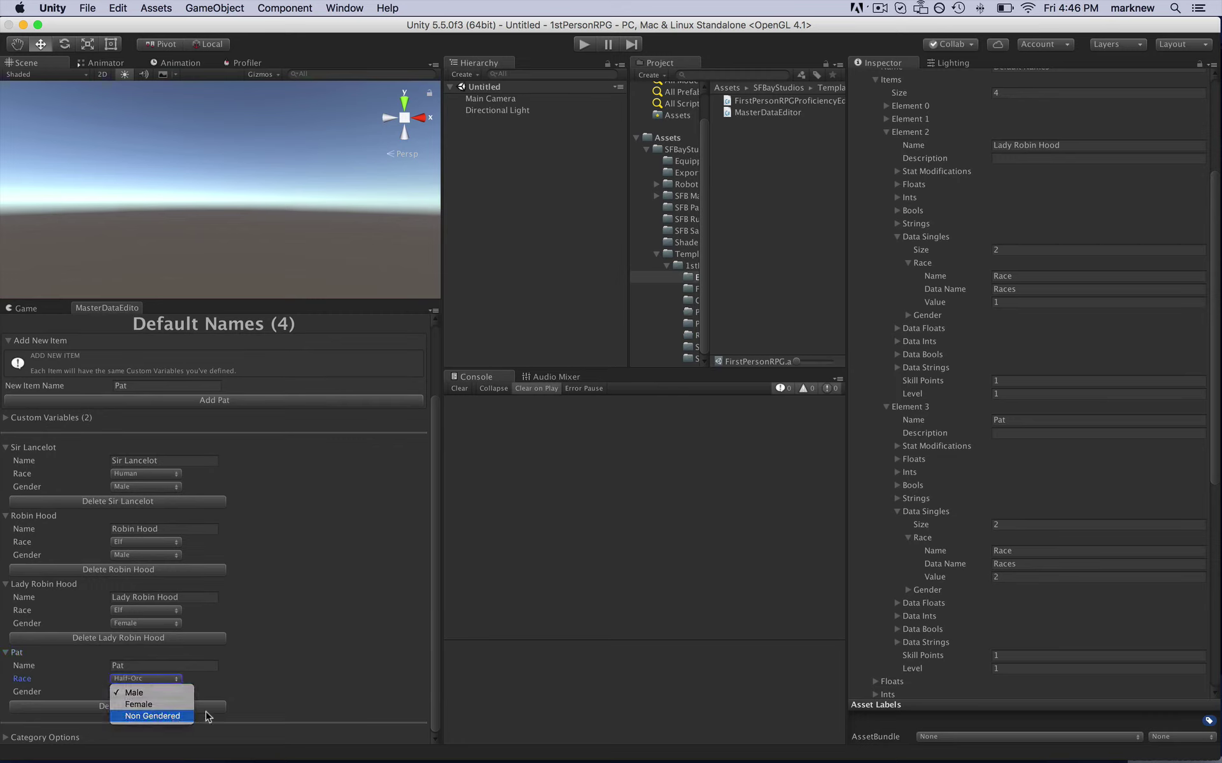
left_click(128, 630)
left_click(260, 628)
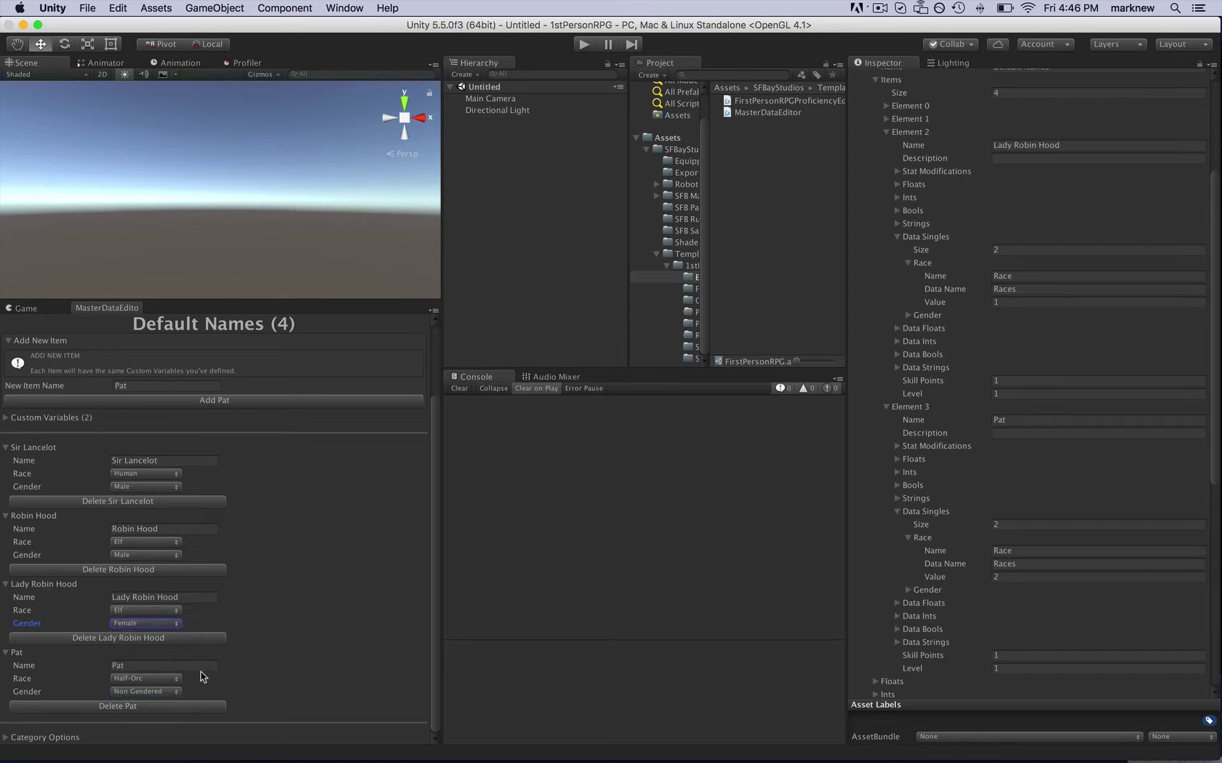
- Delete the Non Gendered item from the Genders category and open the logged console warning
scroll(240, 595, "up", 5)
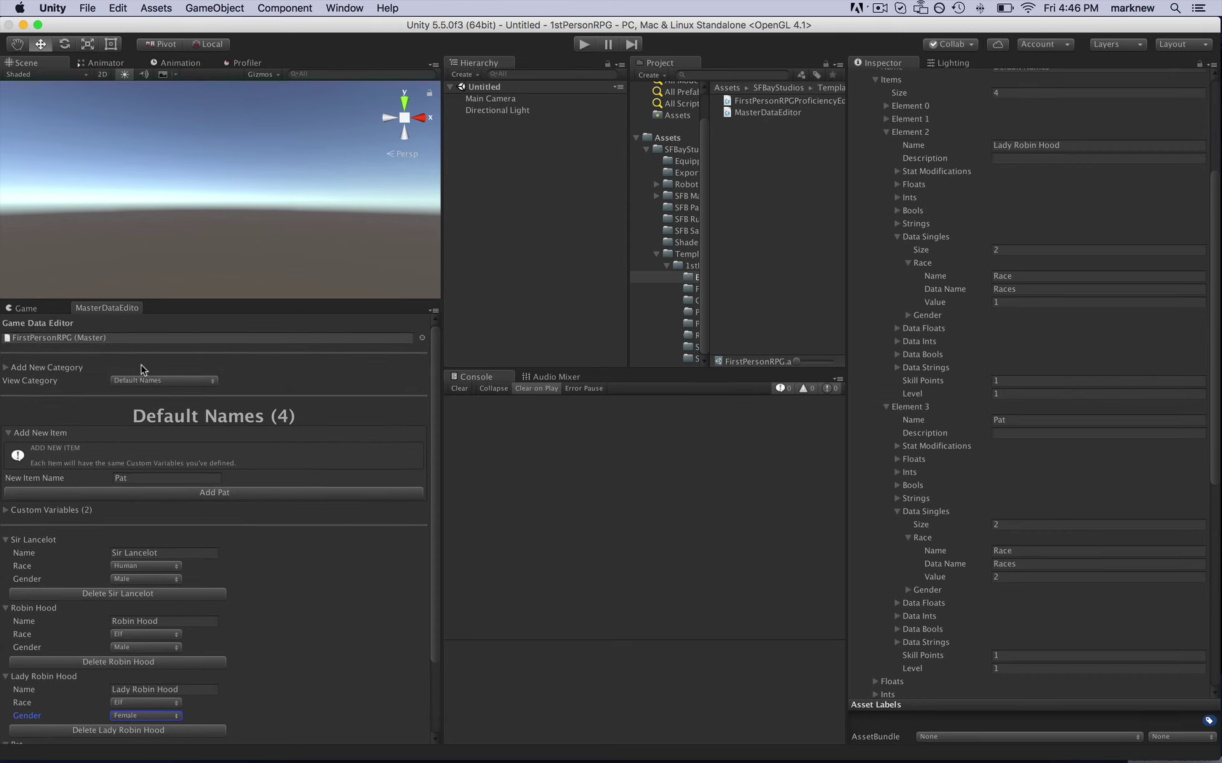
left_click(140, 381)
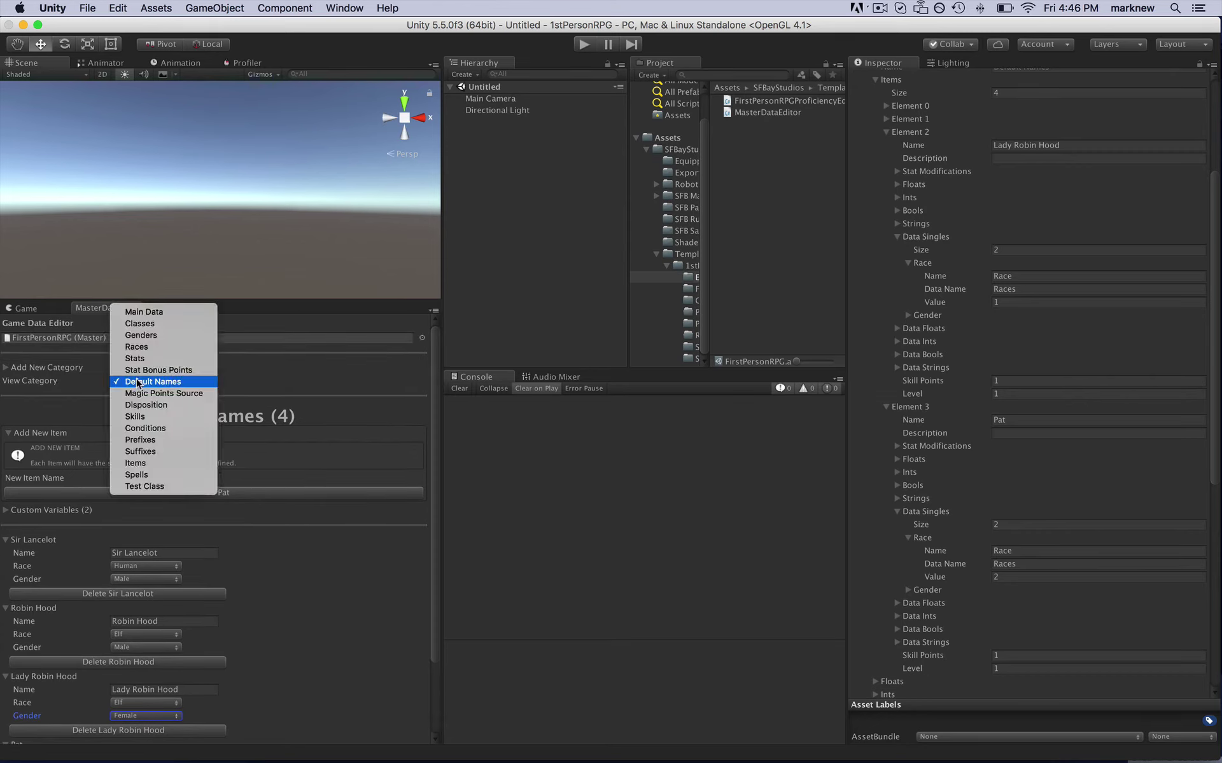
left_click(147, 335)
left_click(7, 566)
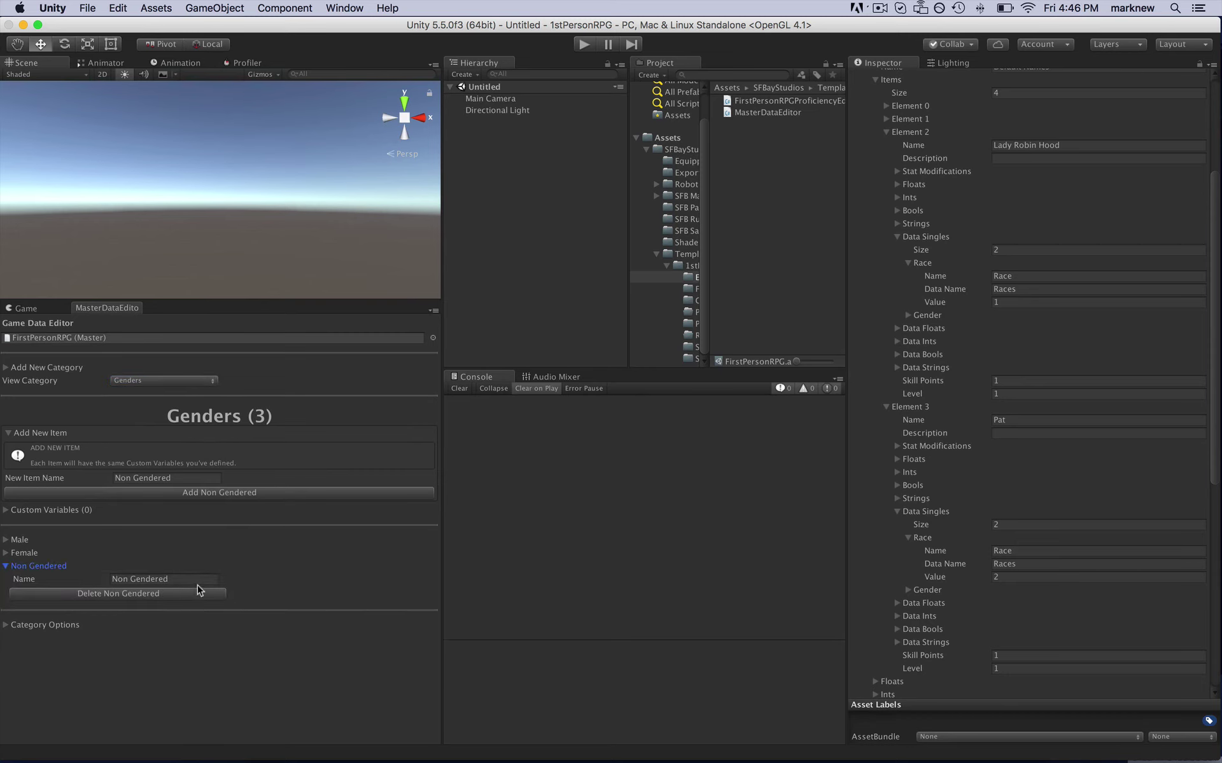
left_click(114, 595)
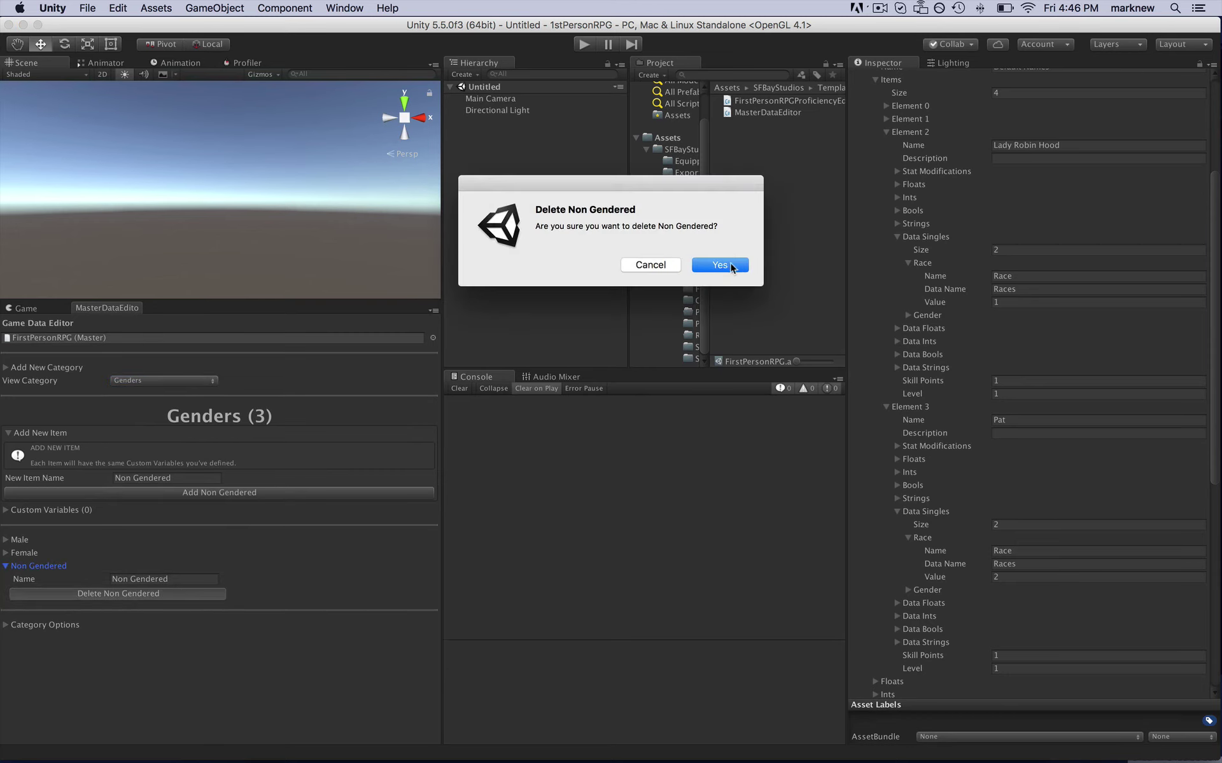
left_click(729, 262)
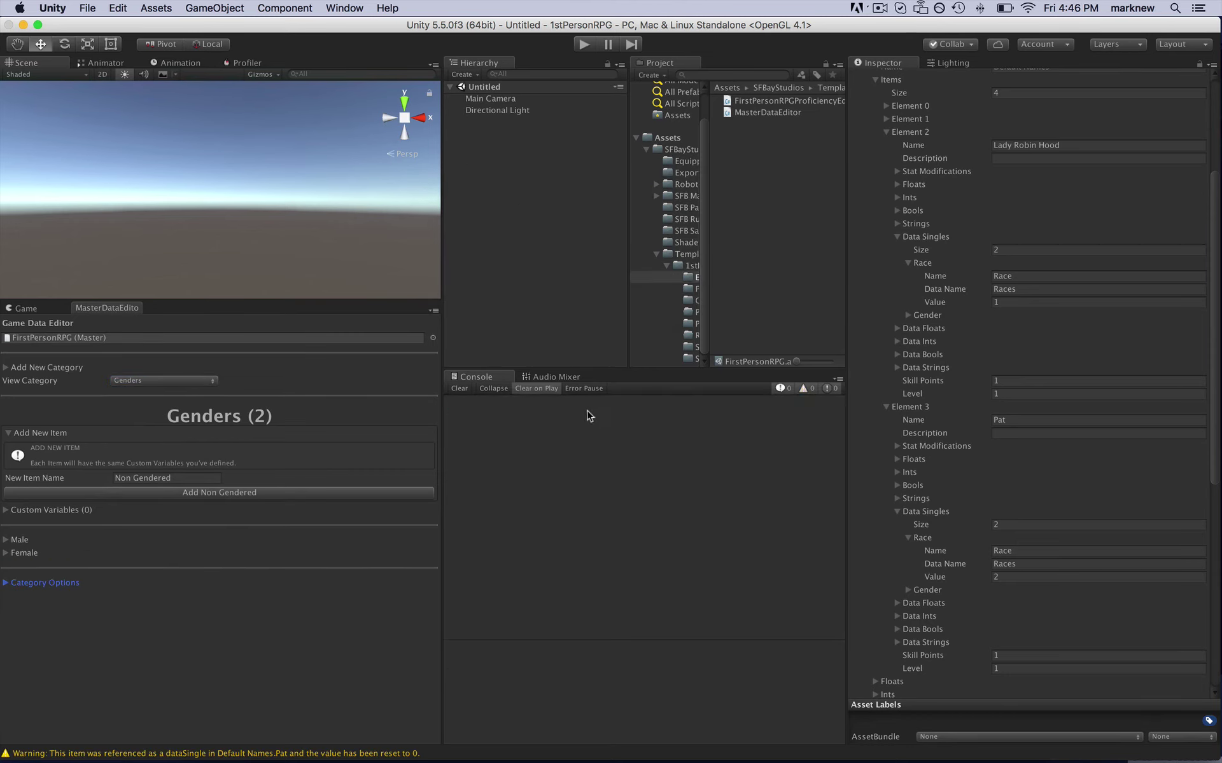
left_click(593, 413)
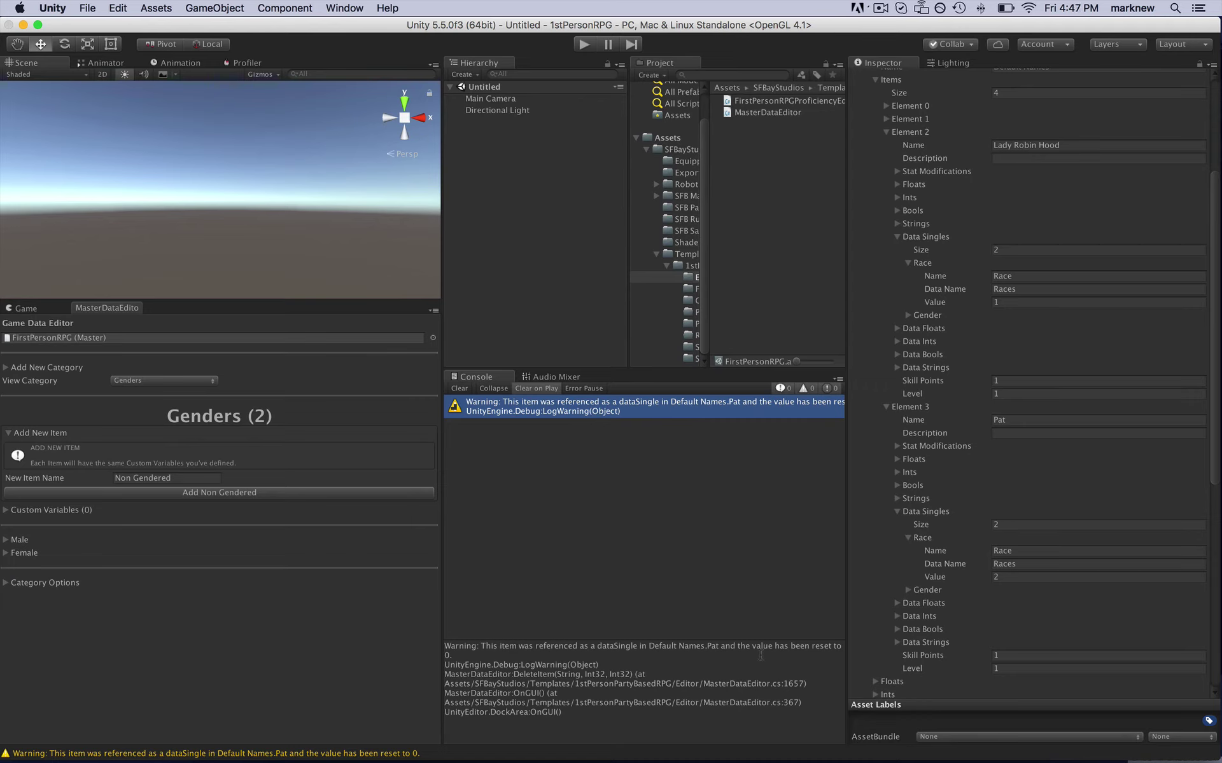
- Return to the Default Names category and check which Gender options the Pat item offers
left_click(140, 382)
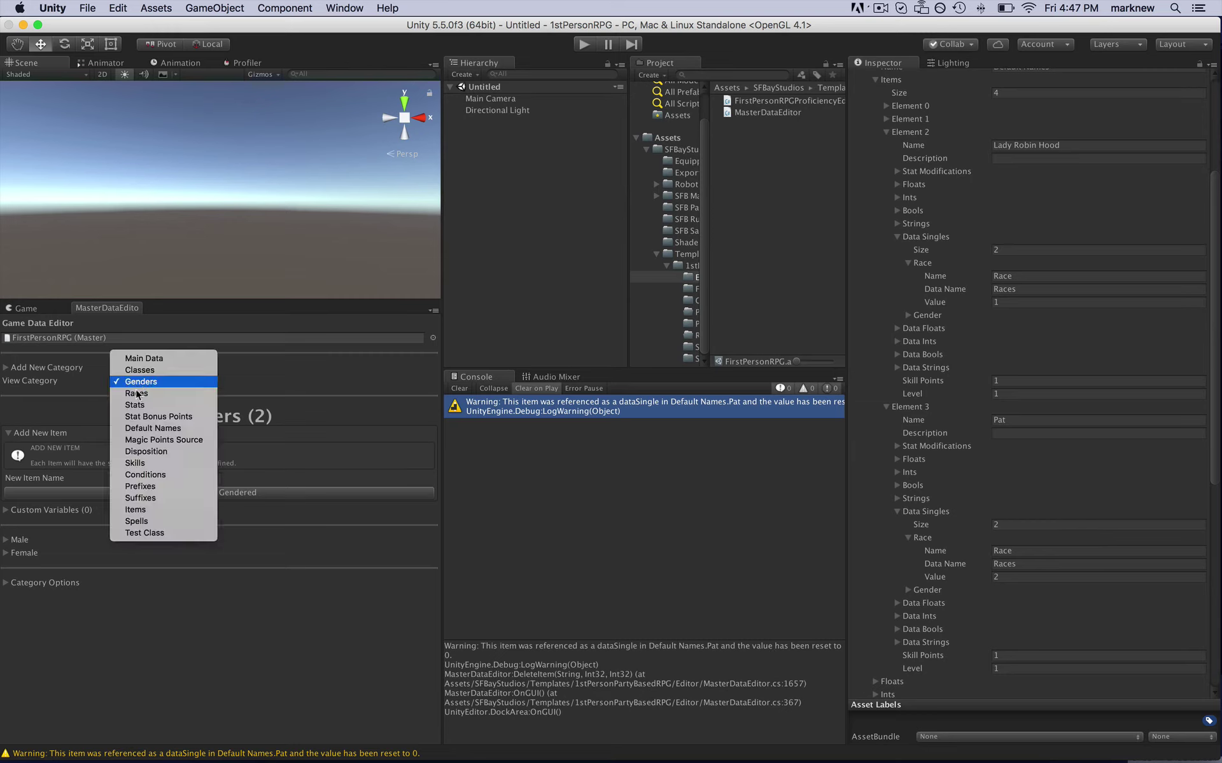
left_click(147, 429)
scroll(31, 575, "down", 5)
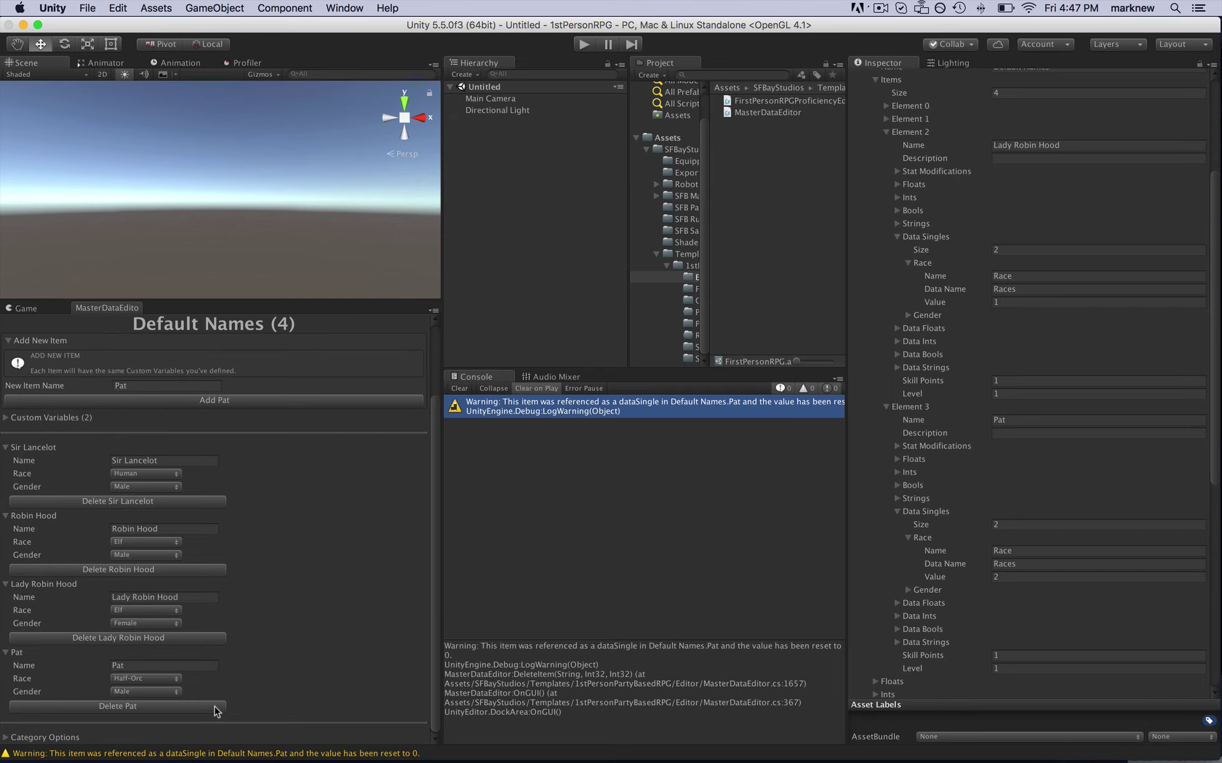
left_click(134, 693)
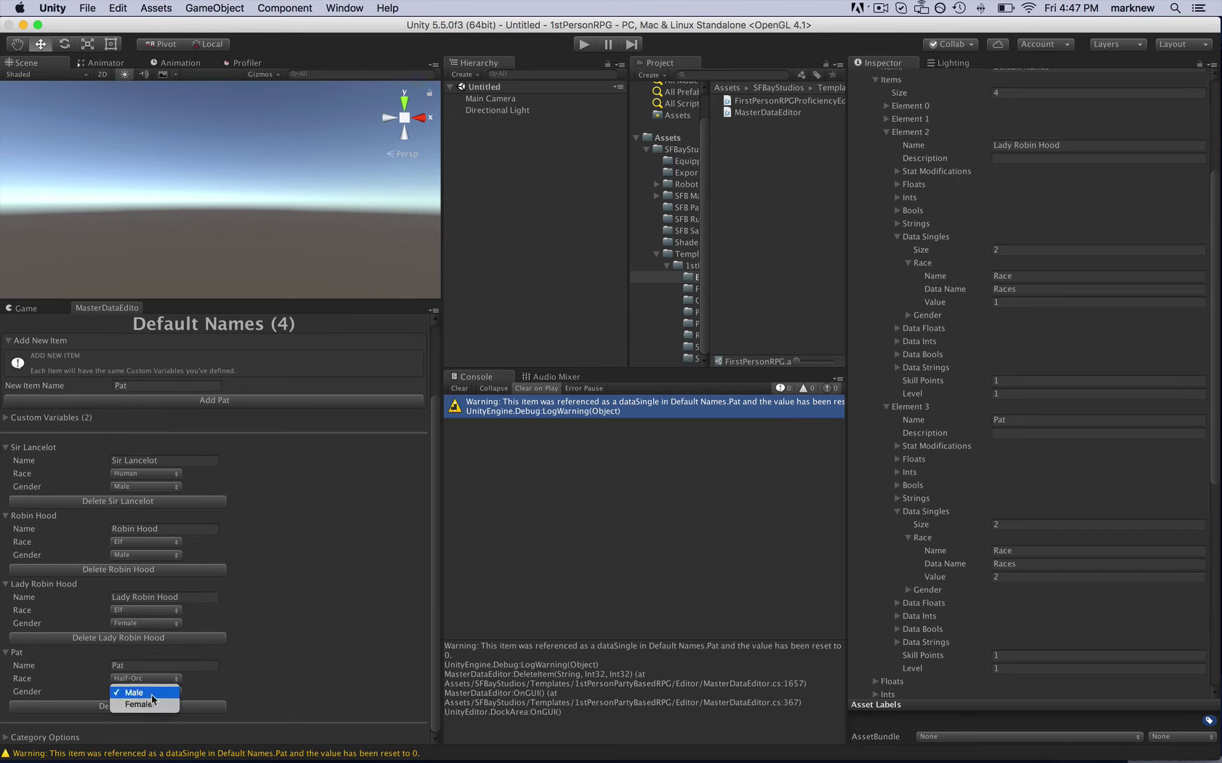
left_click(253, 694)
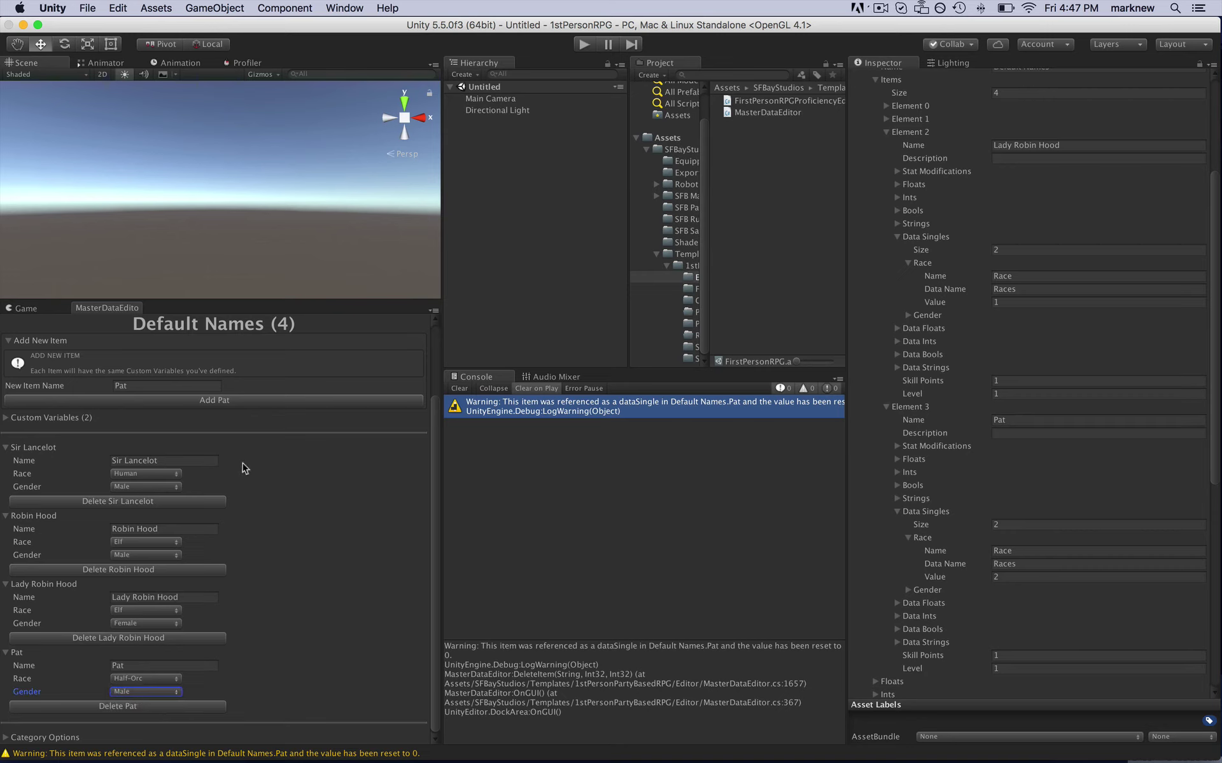
scroll(86, 468, "up", 3)
left_click(6, 540)
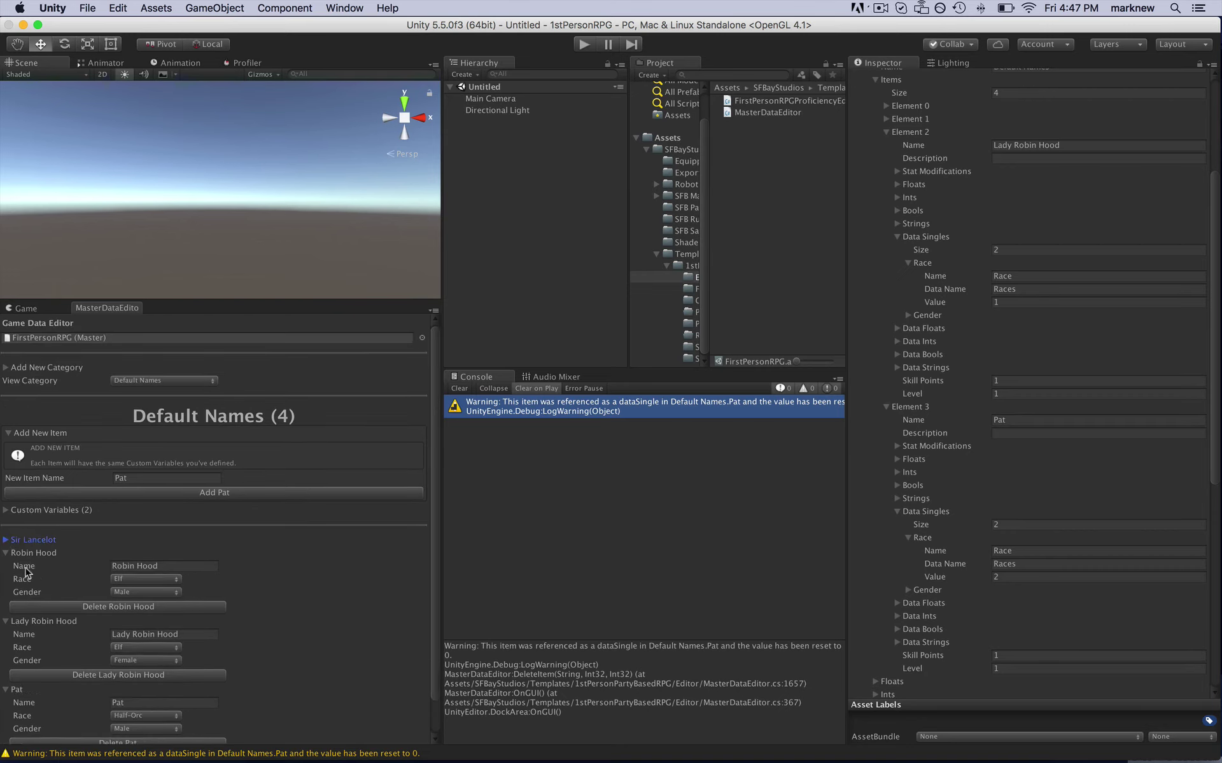
left_click(7, 555)
left_click(6, 554)
left_click(6, 566)
left_click(6, 579)
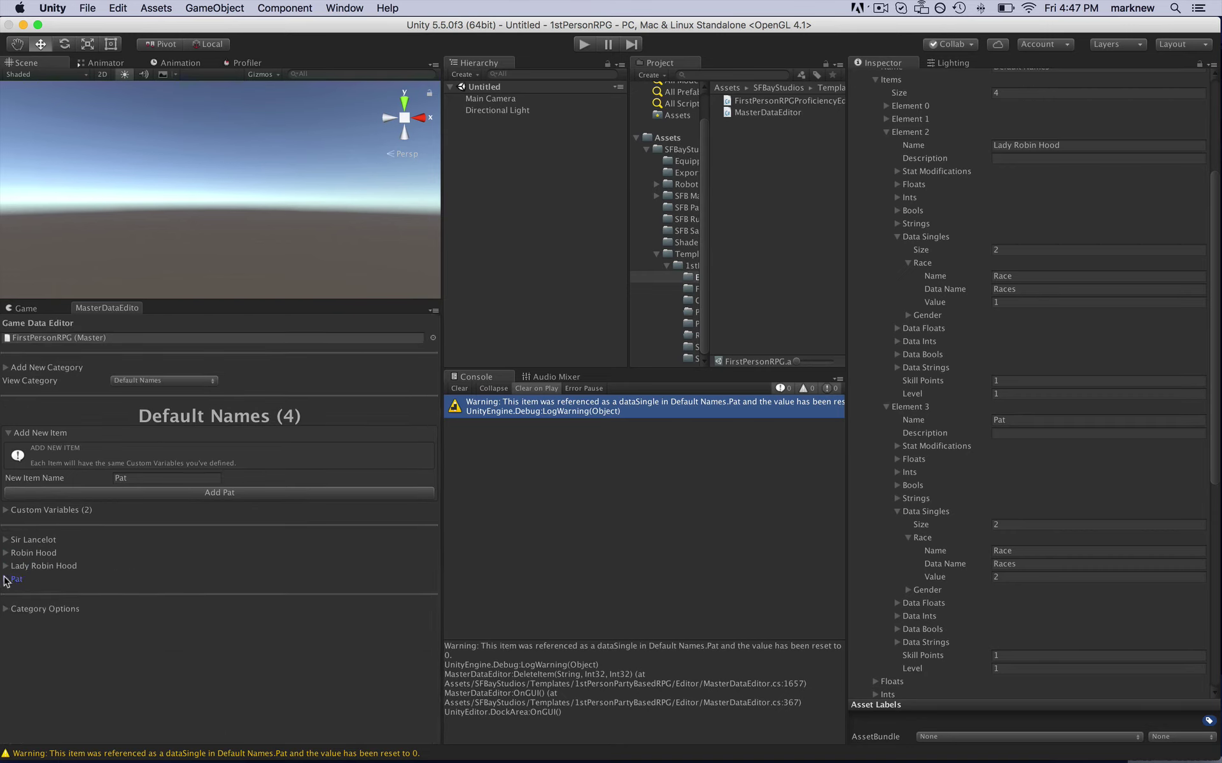
left_click(6, 579)
left_click(6, 566)
left_click(6, 553)
left_click(6, 539)
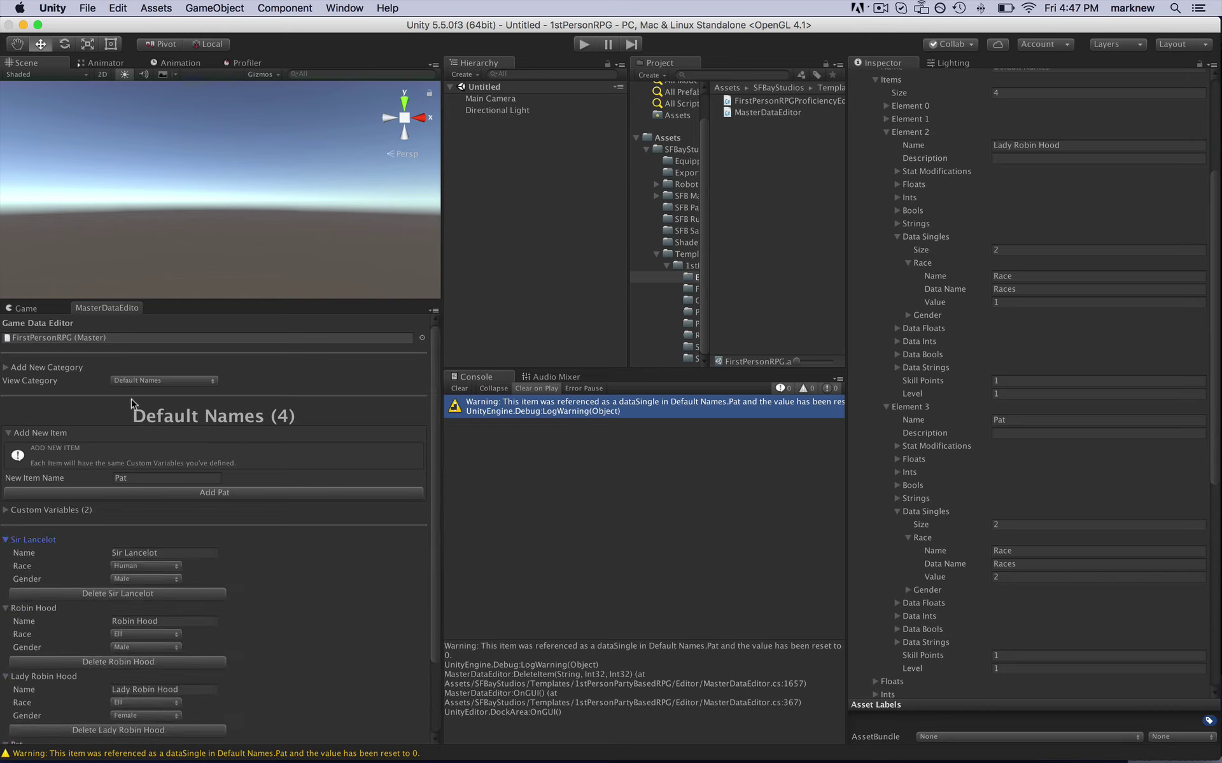
- Switch to the Genders category and delete its Female item
left_click(185, 382)
left_click(166, 333)
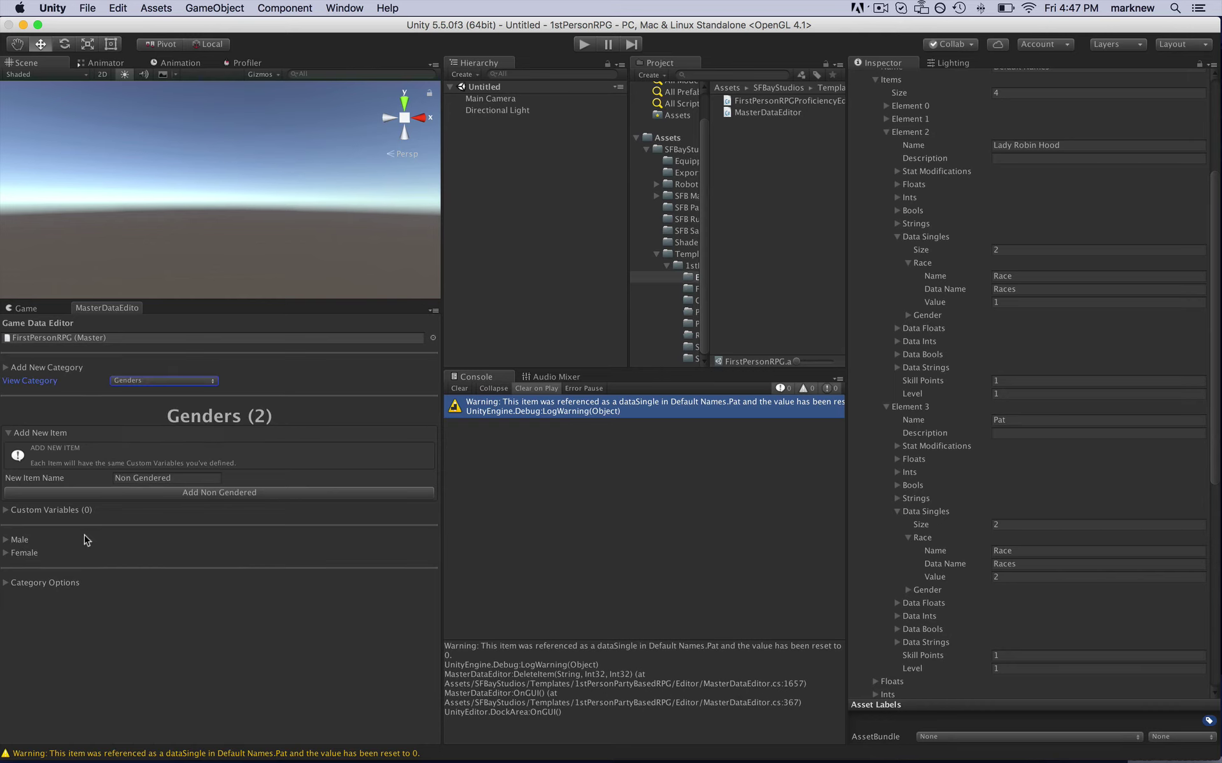
left_click(6, 553)
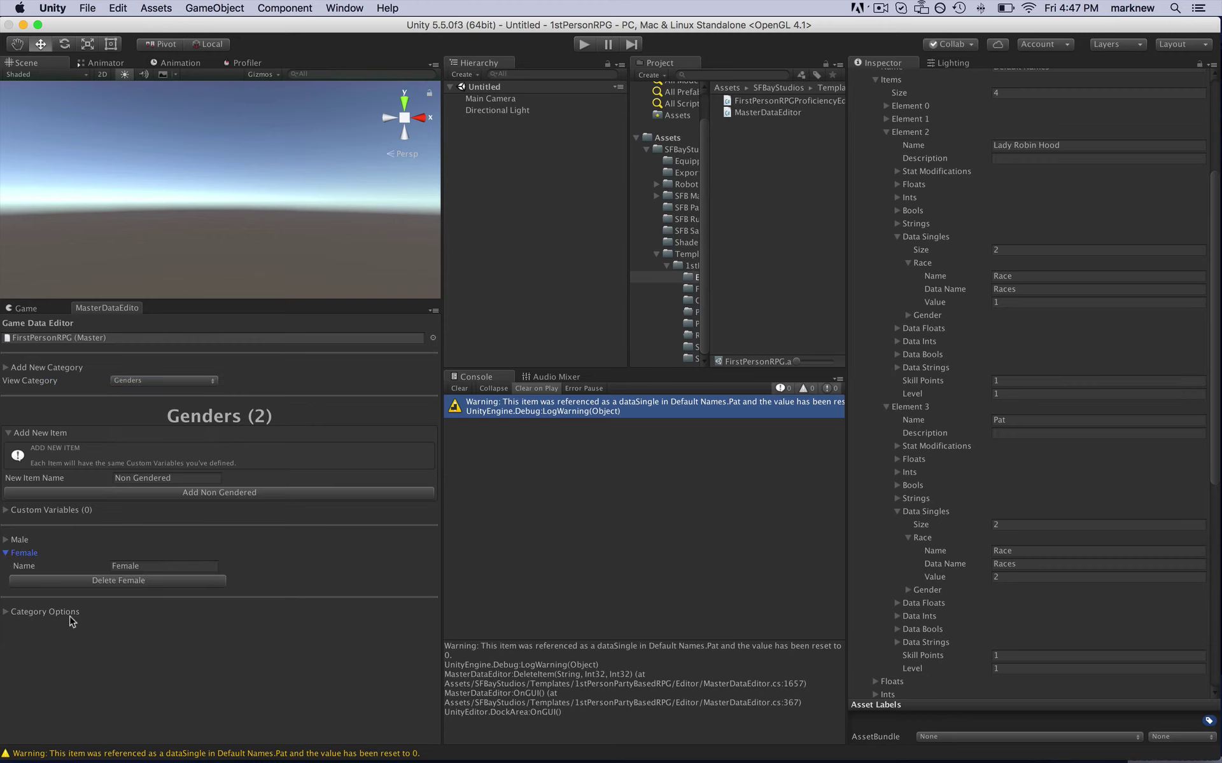
left_click(96, 582)
left_click(714, 269)
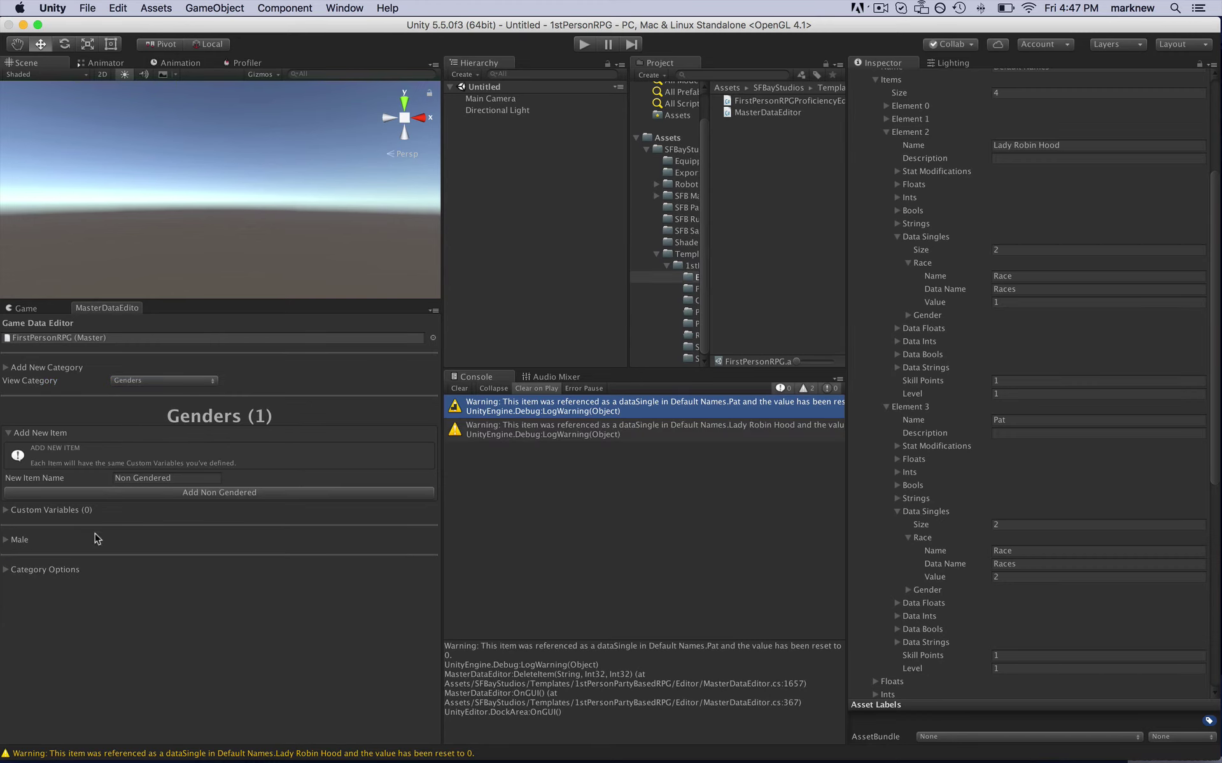
- Delete the Male item from the Genders category
left_click(7, 540)
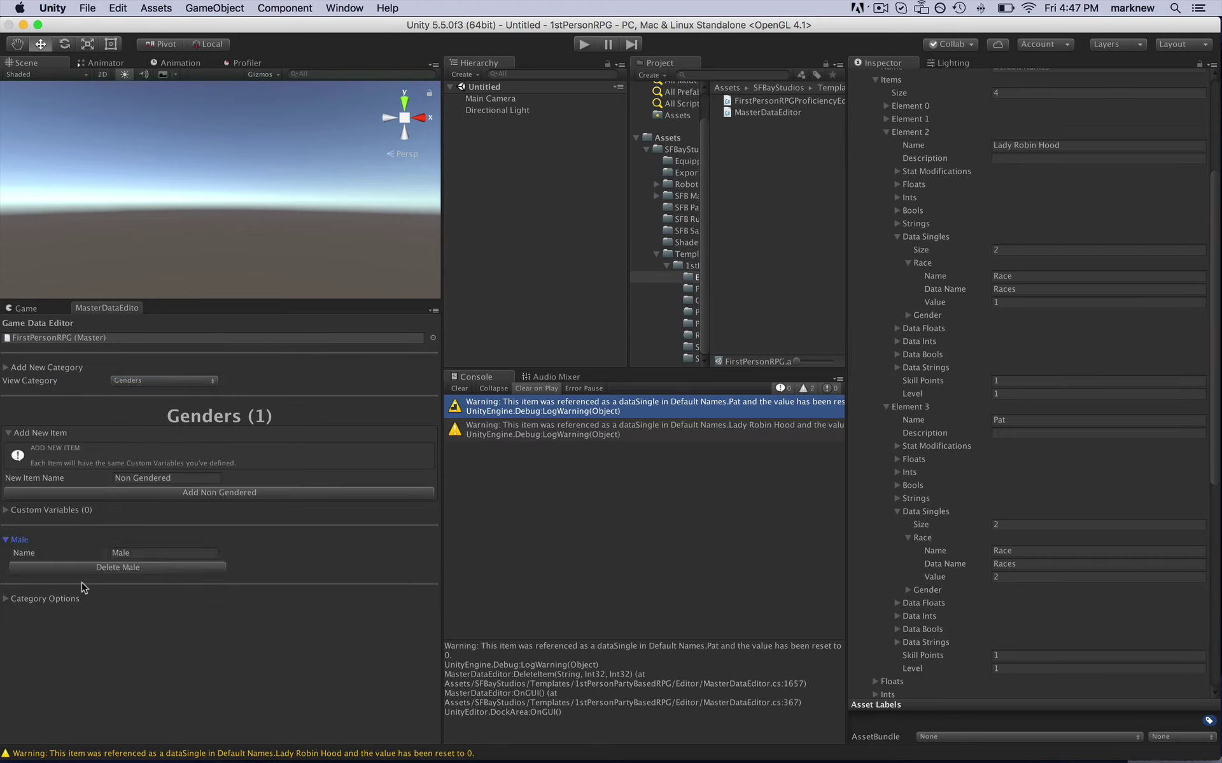
left_click(96, 567)
left_click(724, 265)
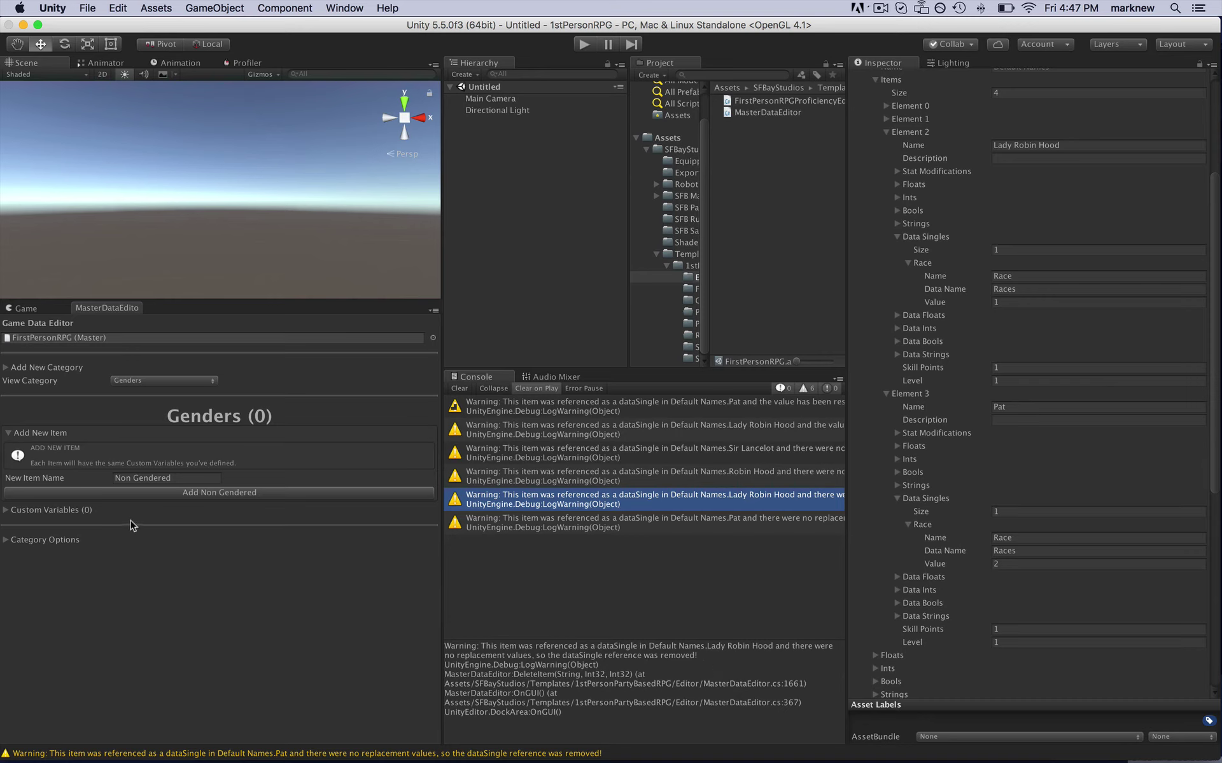
- Add a Single custom variable named Gender of type Genders to Default Names and check Sir Lancelot's Gender options
left_click(150, 381)
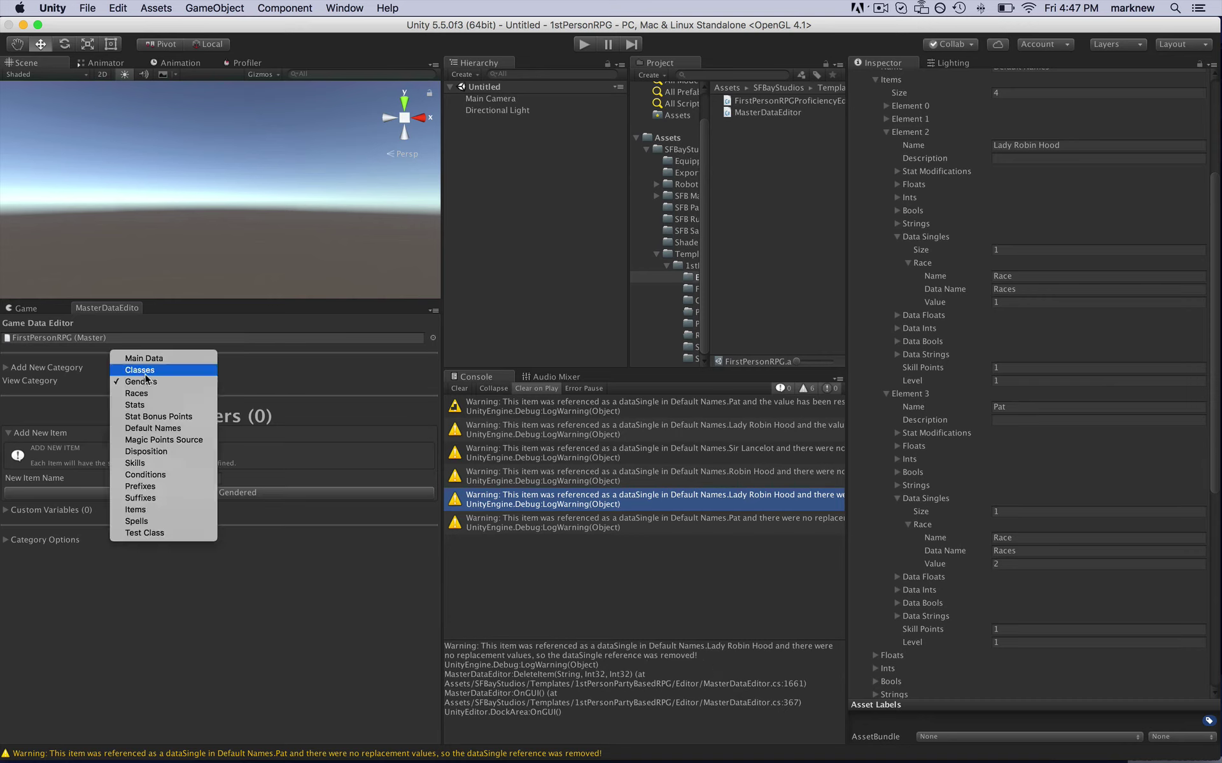
left_click(156, 428)
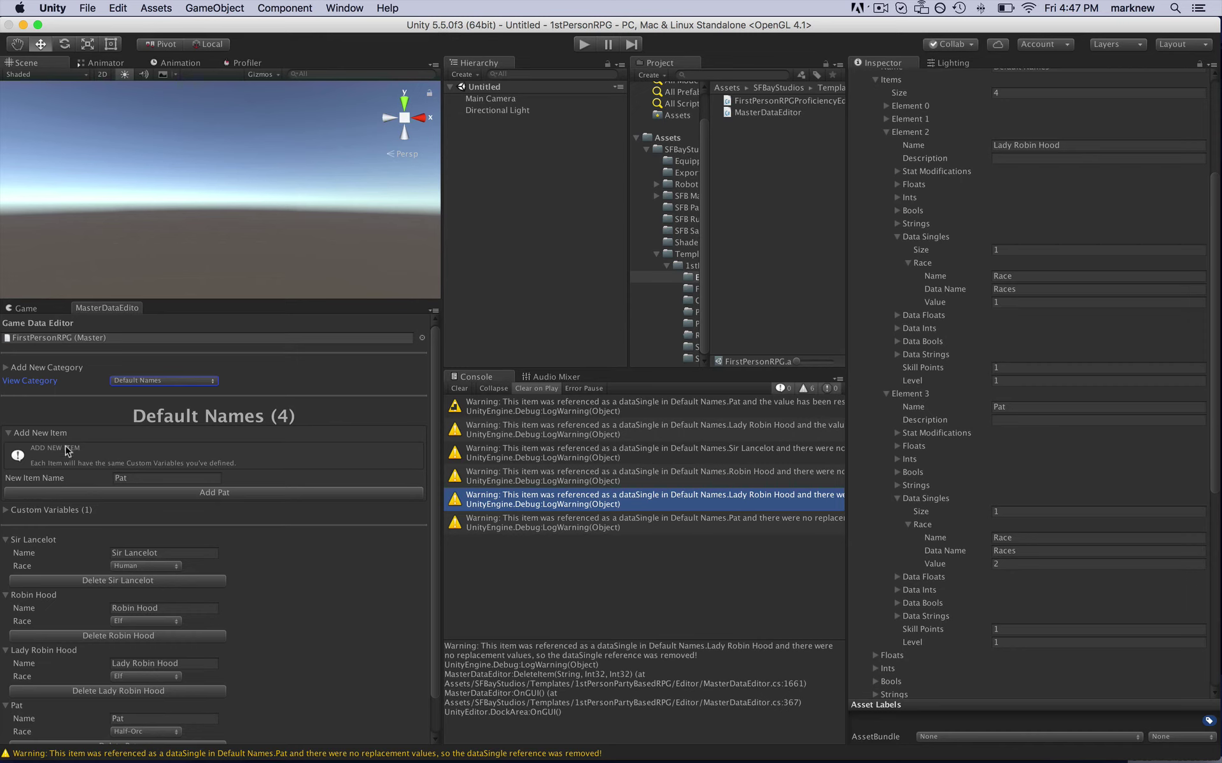
left_click(9, 433)
left_click(10, 446)
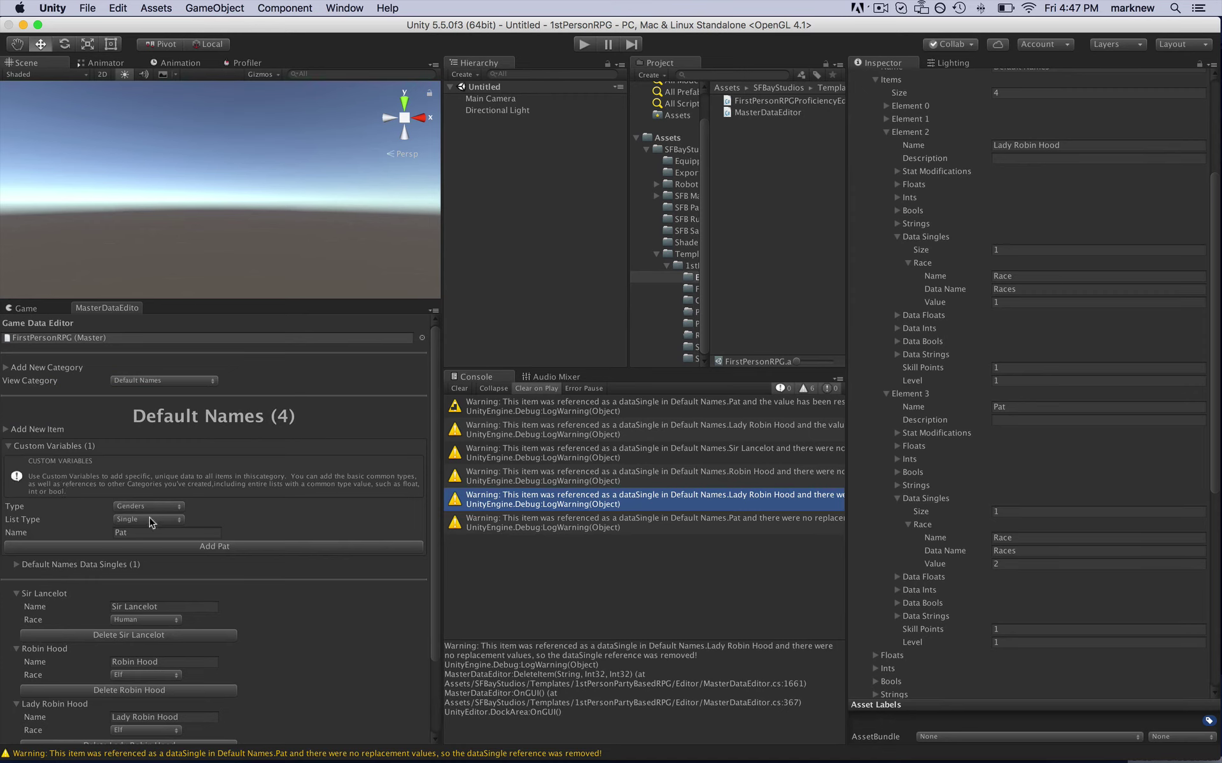
left_click(150, 520)
left_click(57, 530)
type("Gender")
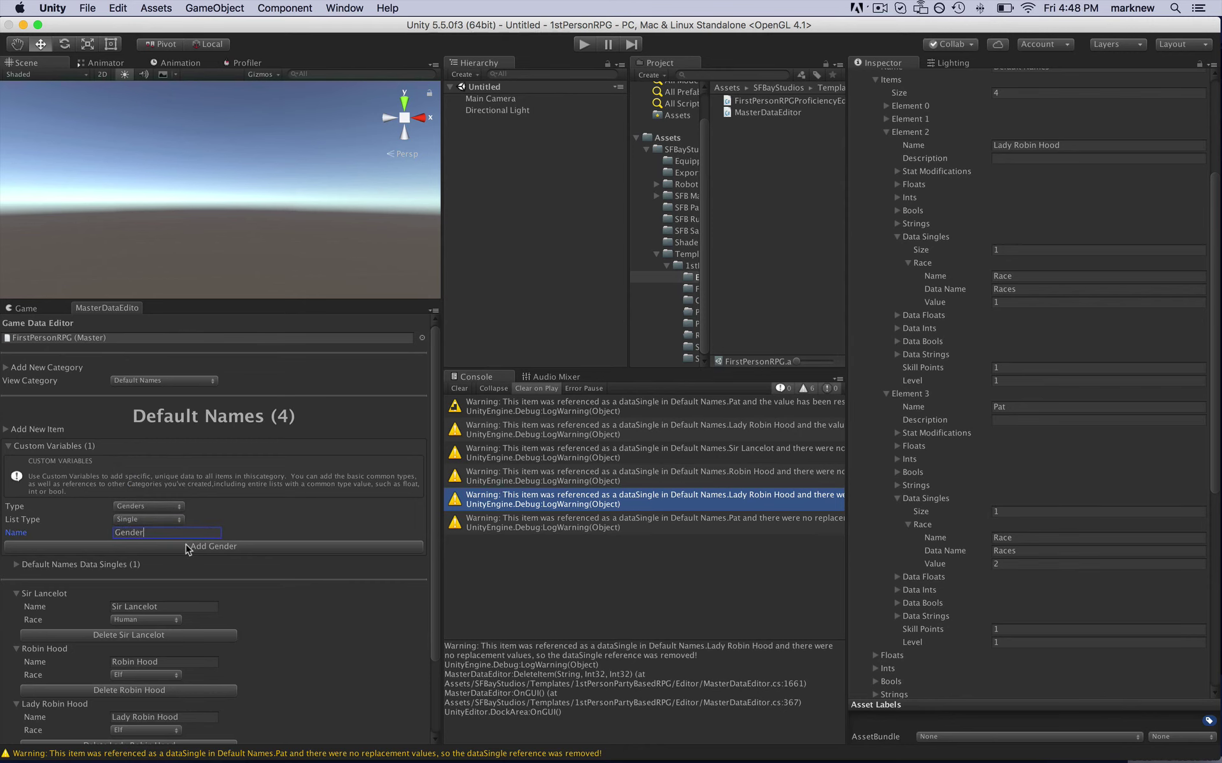
left_click(190, 547)
left_click(121, 633)
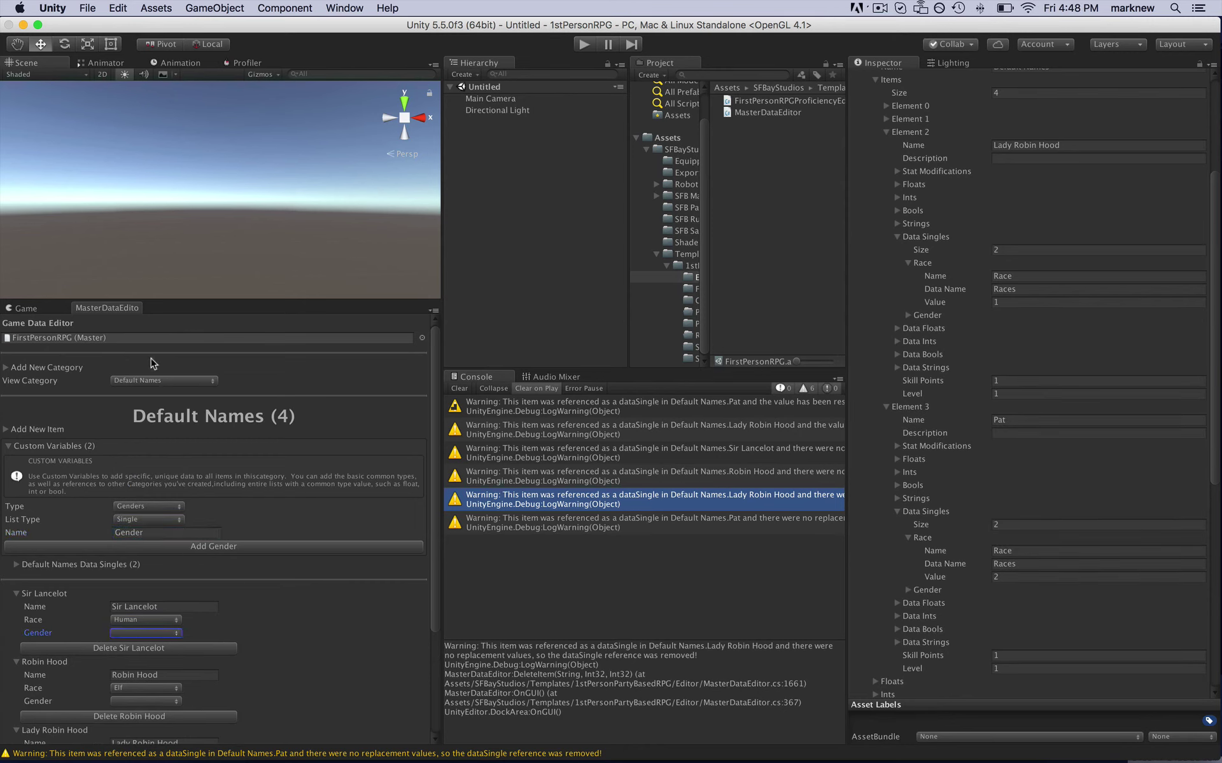
- Delete the entire Genders category through its category options
left_click(152, 380)
left_click(173, 511)
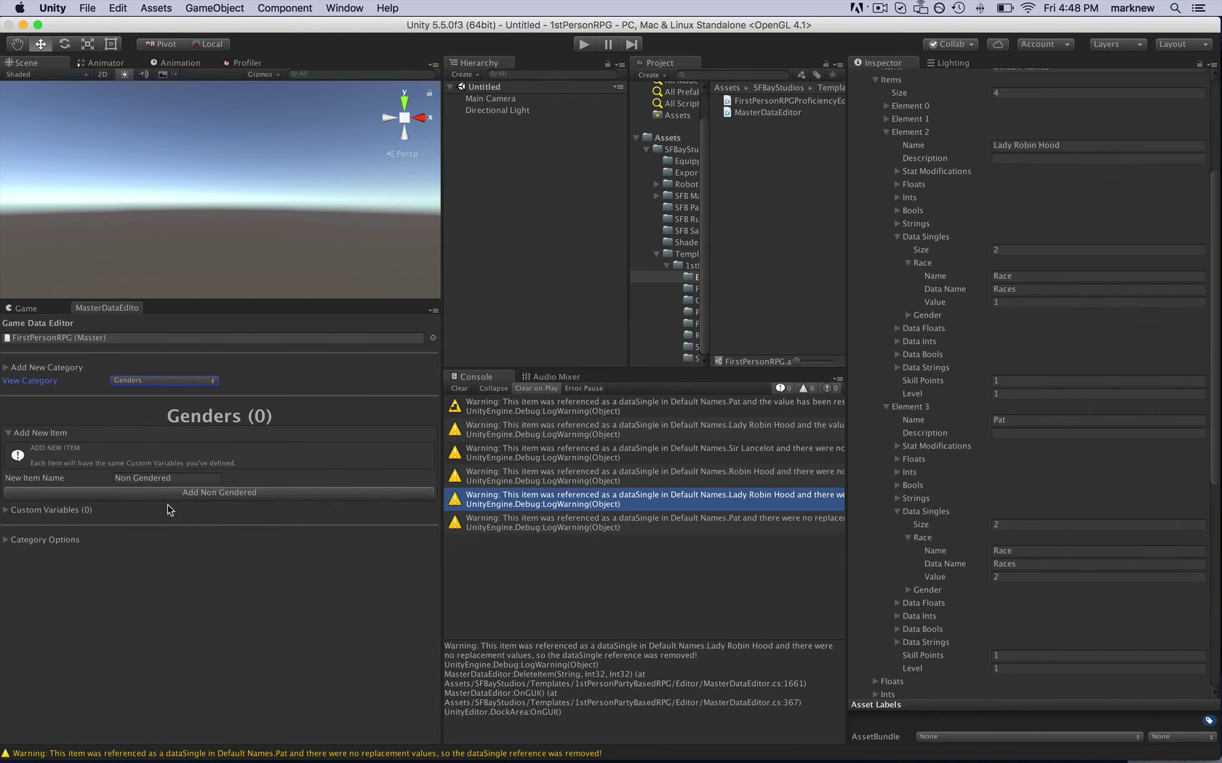
left_click(5, 540)
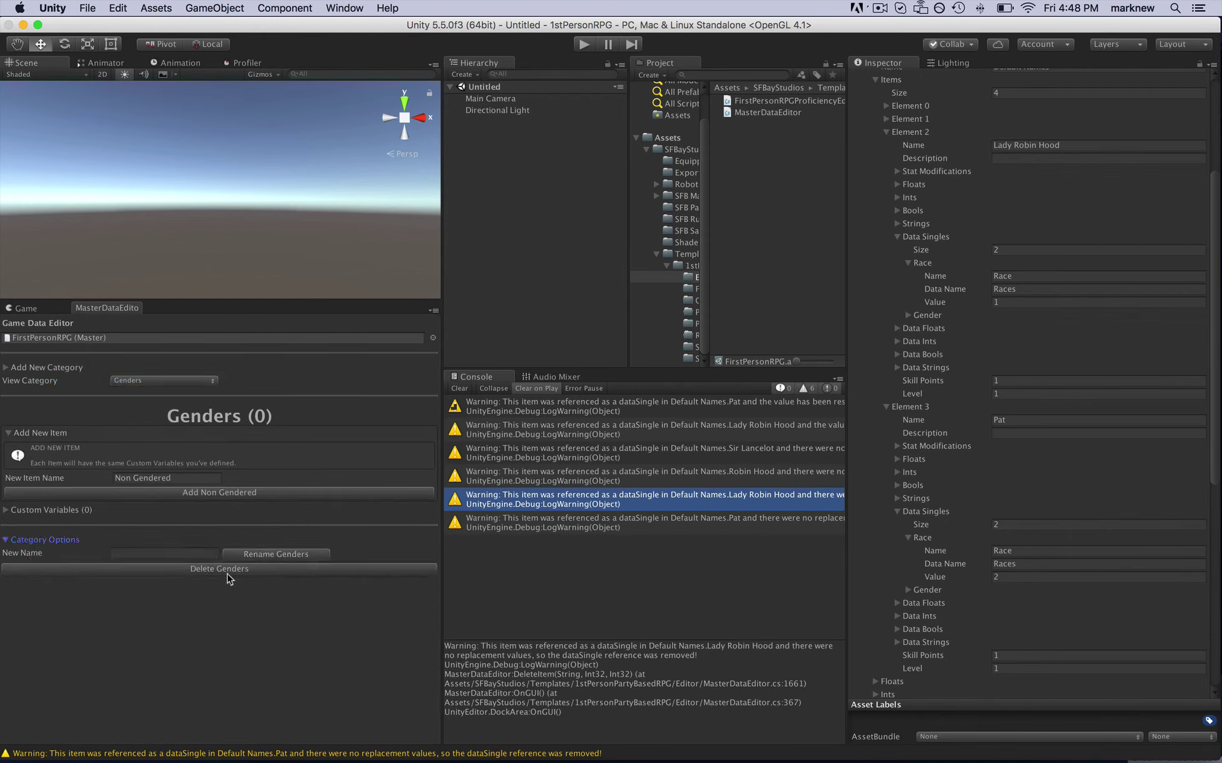
left_click(224, 569)
left_click(715, 266)
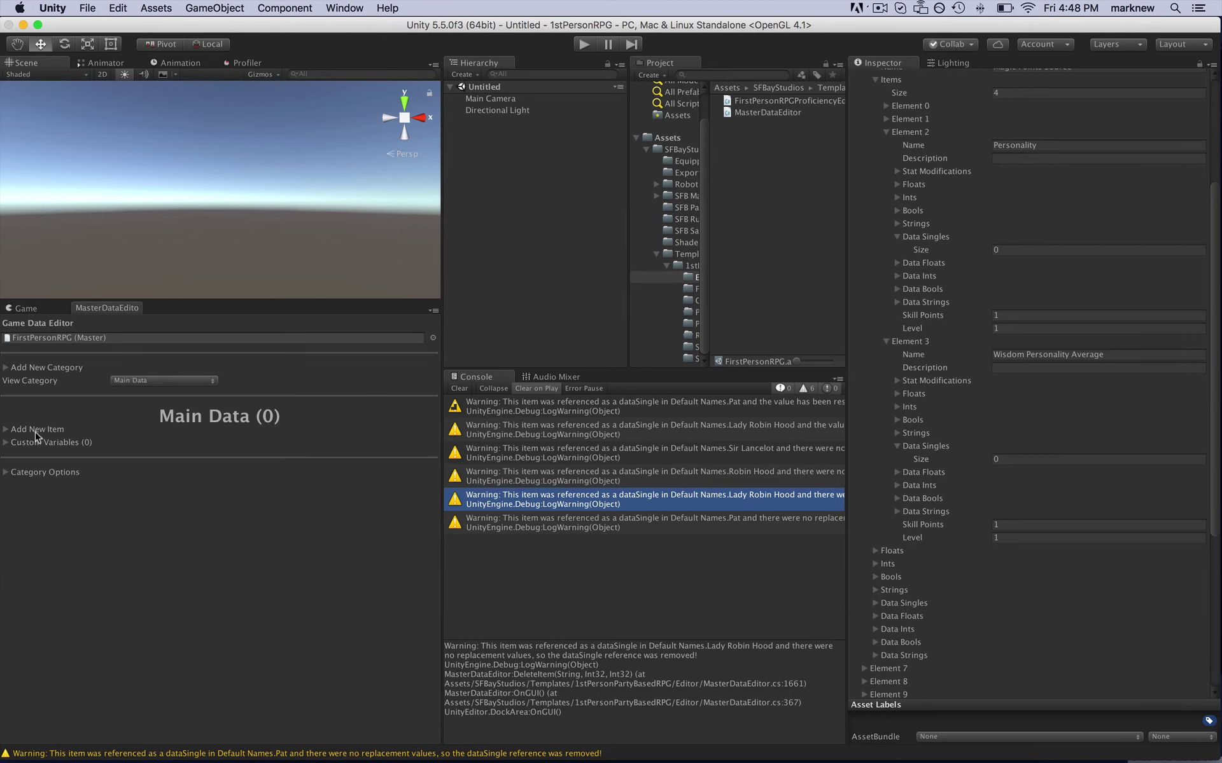
- Return to the Default Names category and check Sir Lancelot's Gender options
left_click(143, 382)
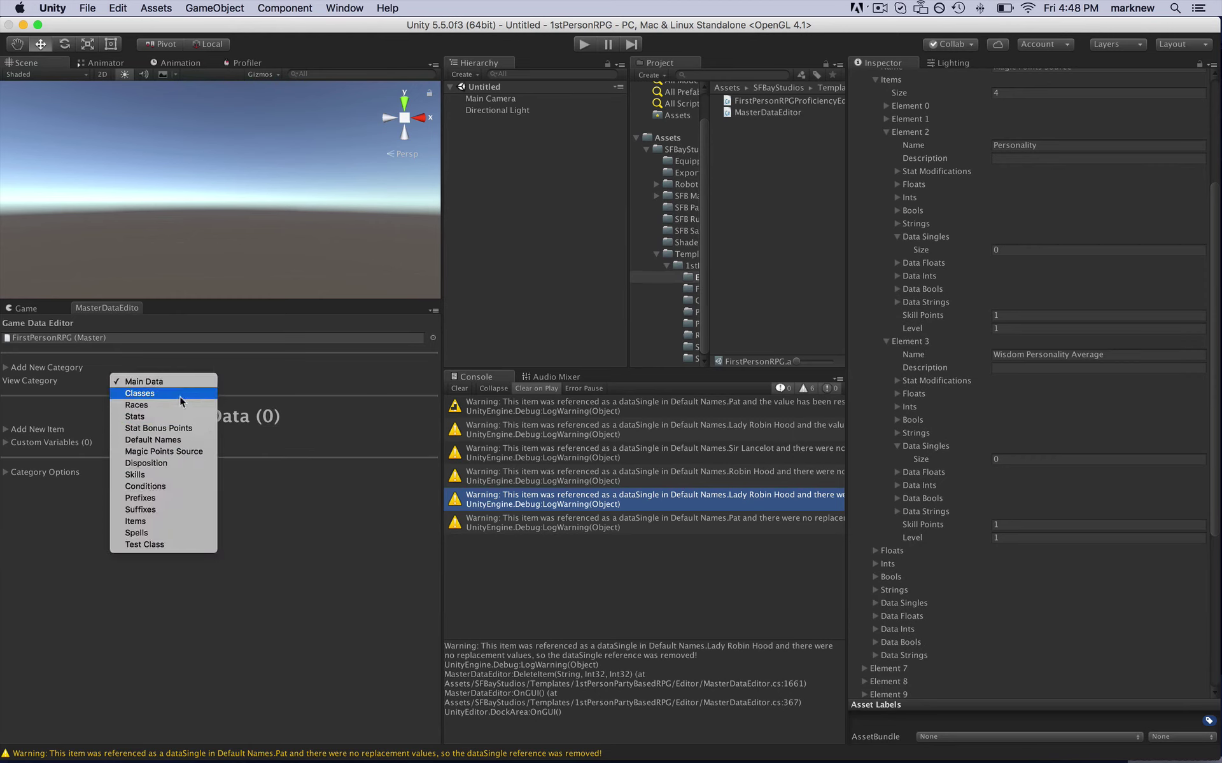
left_click(163, 439)
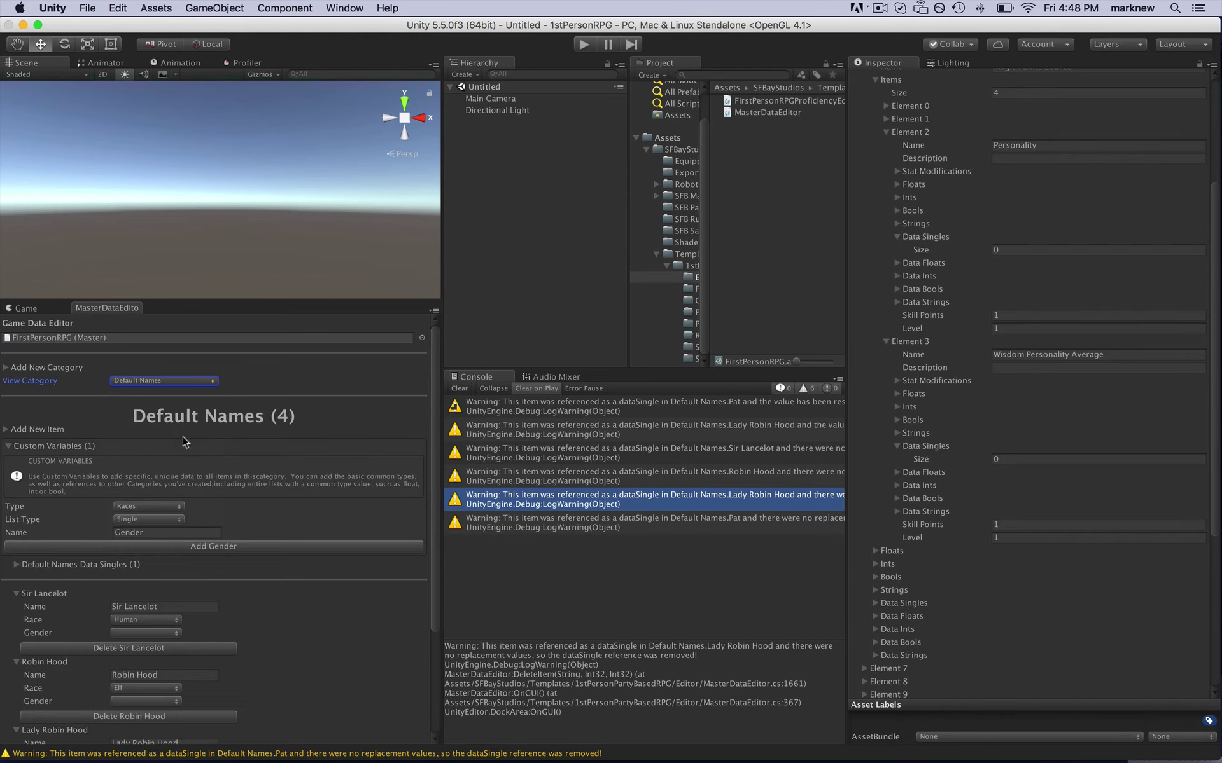
left_click(158, 633)
left_click(882, 7)
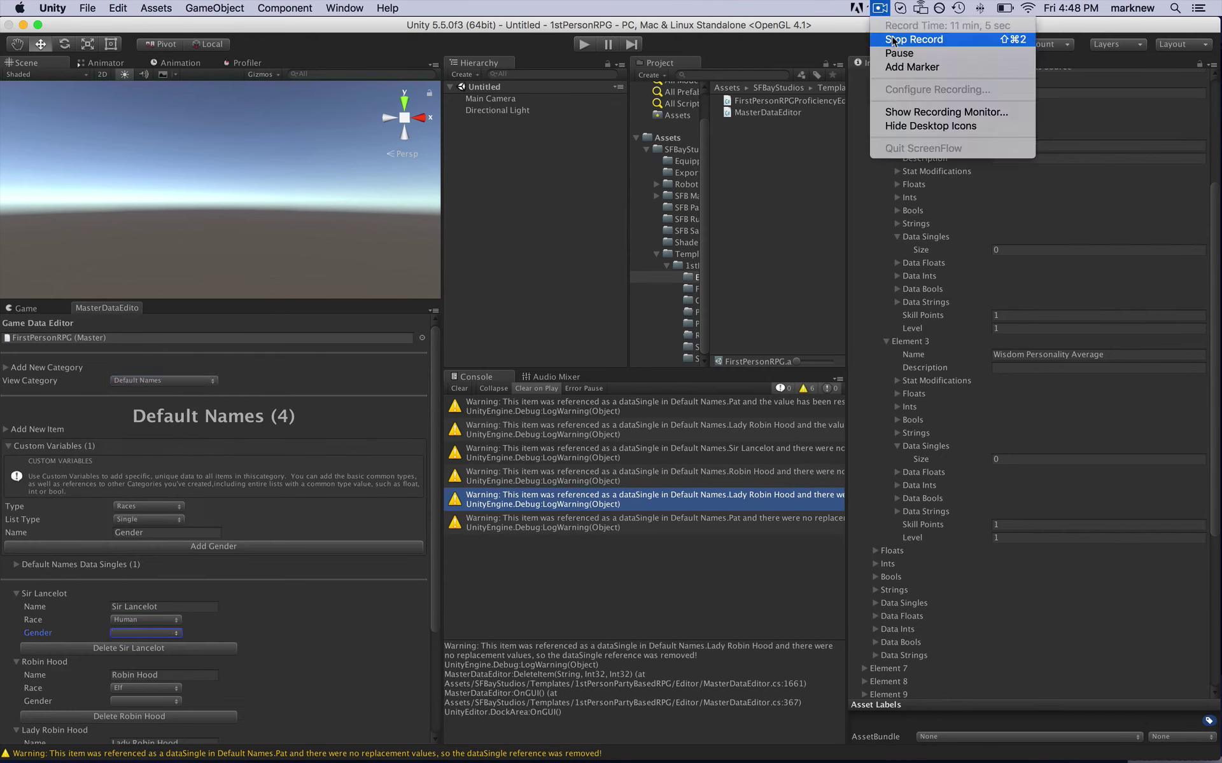
left_click(898, 54)
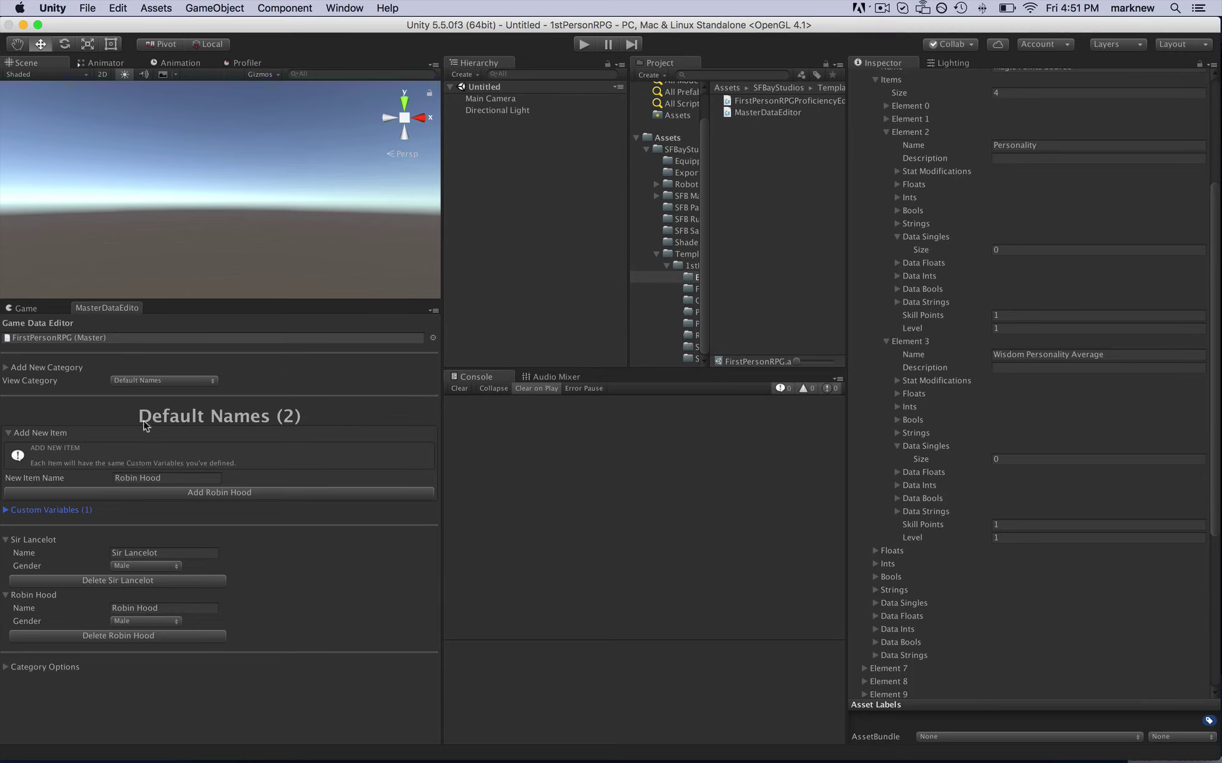
- Switch to the Gender category and delete the entire category
left_click(151, 381)
left_click(156, 483)
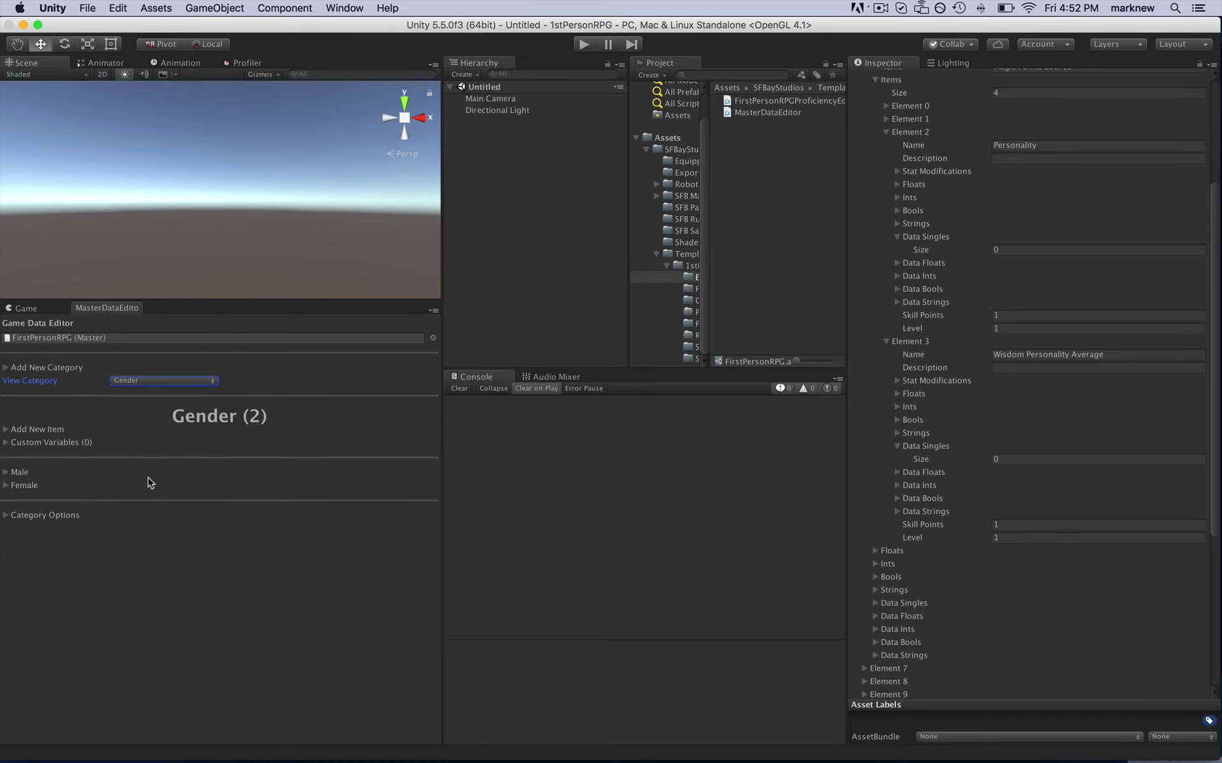
left_click(7, 515)
left_click(91, 547)
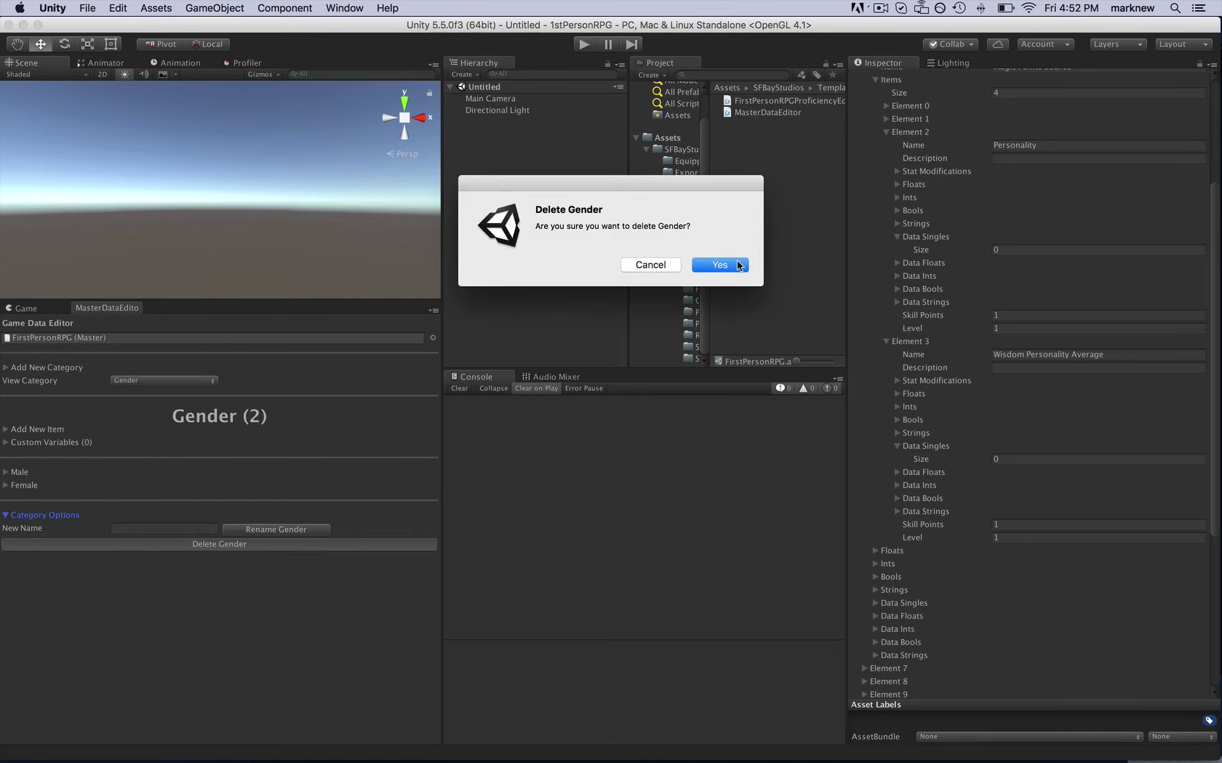
left_click(738, 266)
- Return to the Default Names category and examine its custom variables and items
left_click(141, 381)
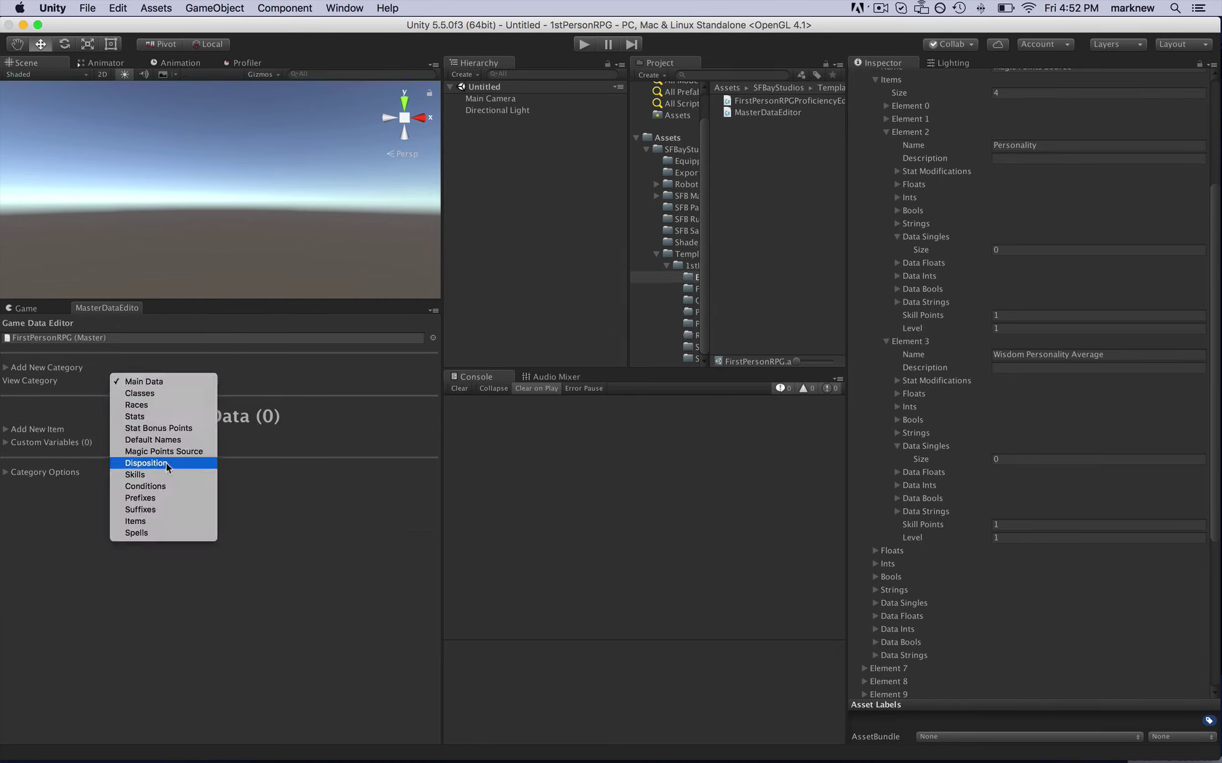
left_click(169, 441)
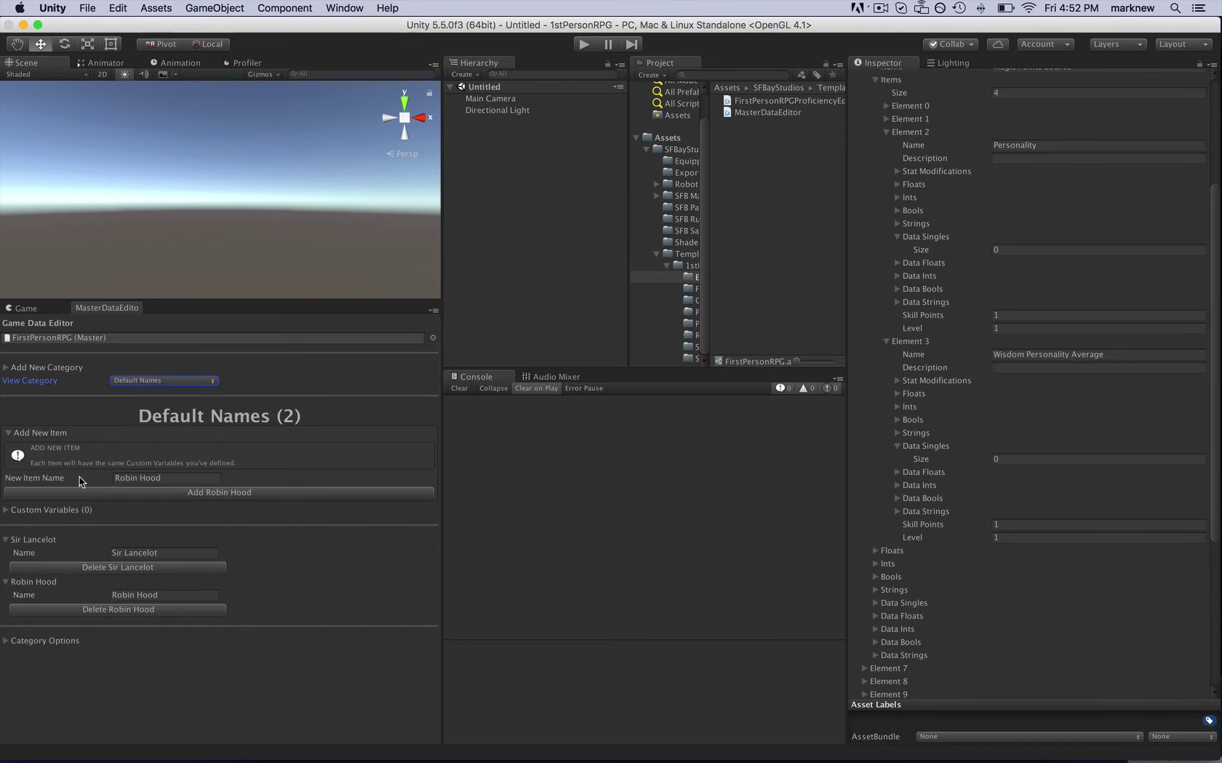
left_click(7, 513)
left_click(7, 512)
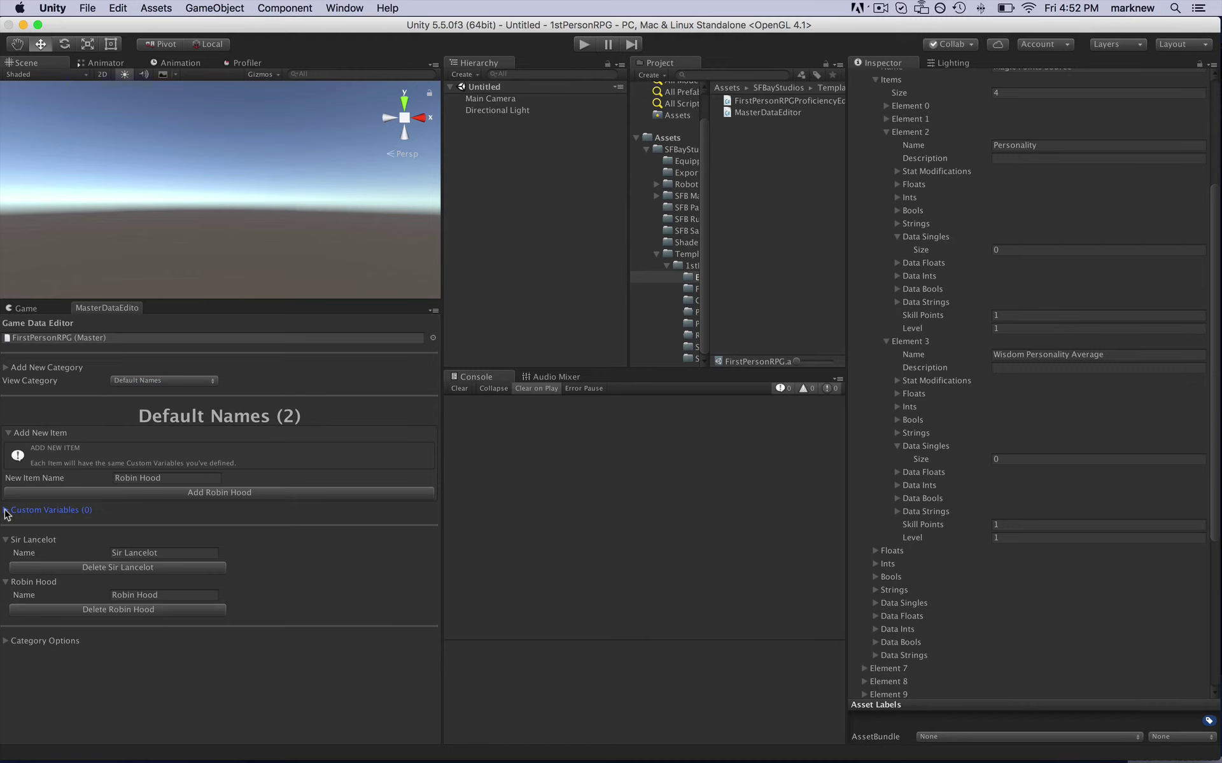
- Collapse the custom variables, Sir Lancelot, Robin Hood and new item sections of the Default Names category
left_click(6, 511)
left_click(7, 513)
left_click(7, 540)
left_click(6, 553)
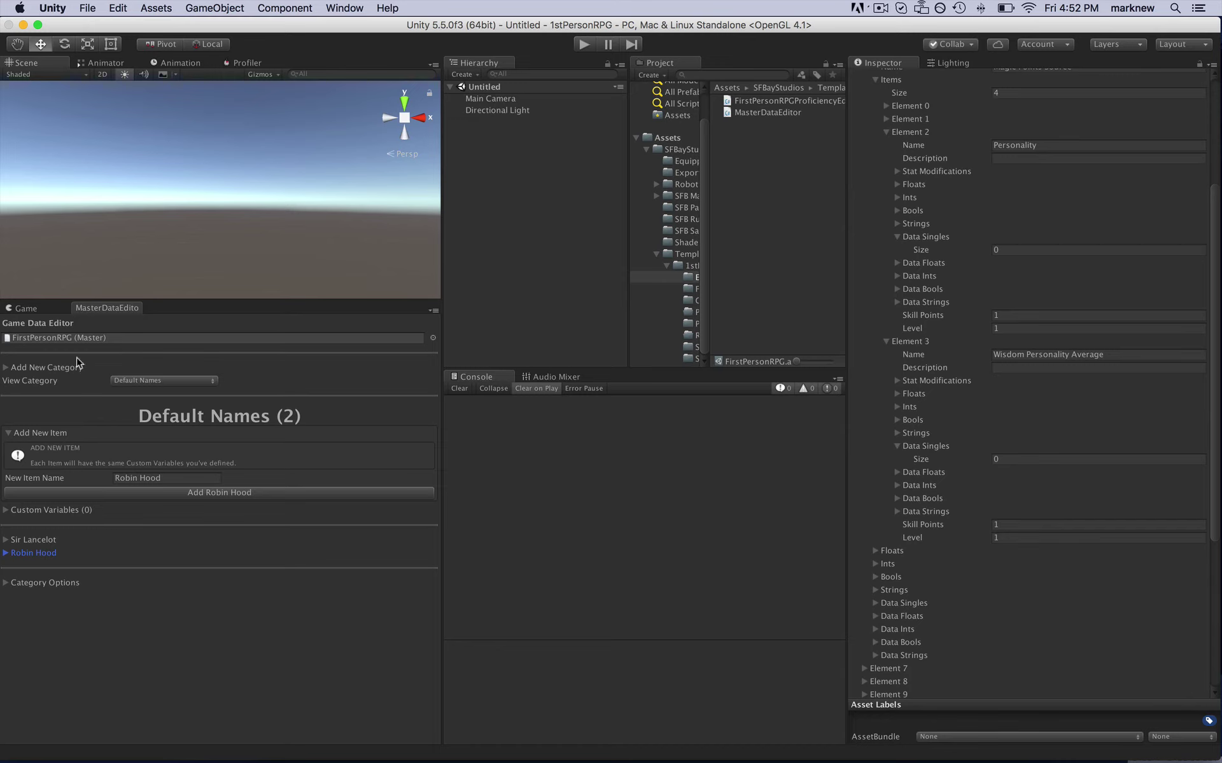
left_click(7, 433)
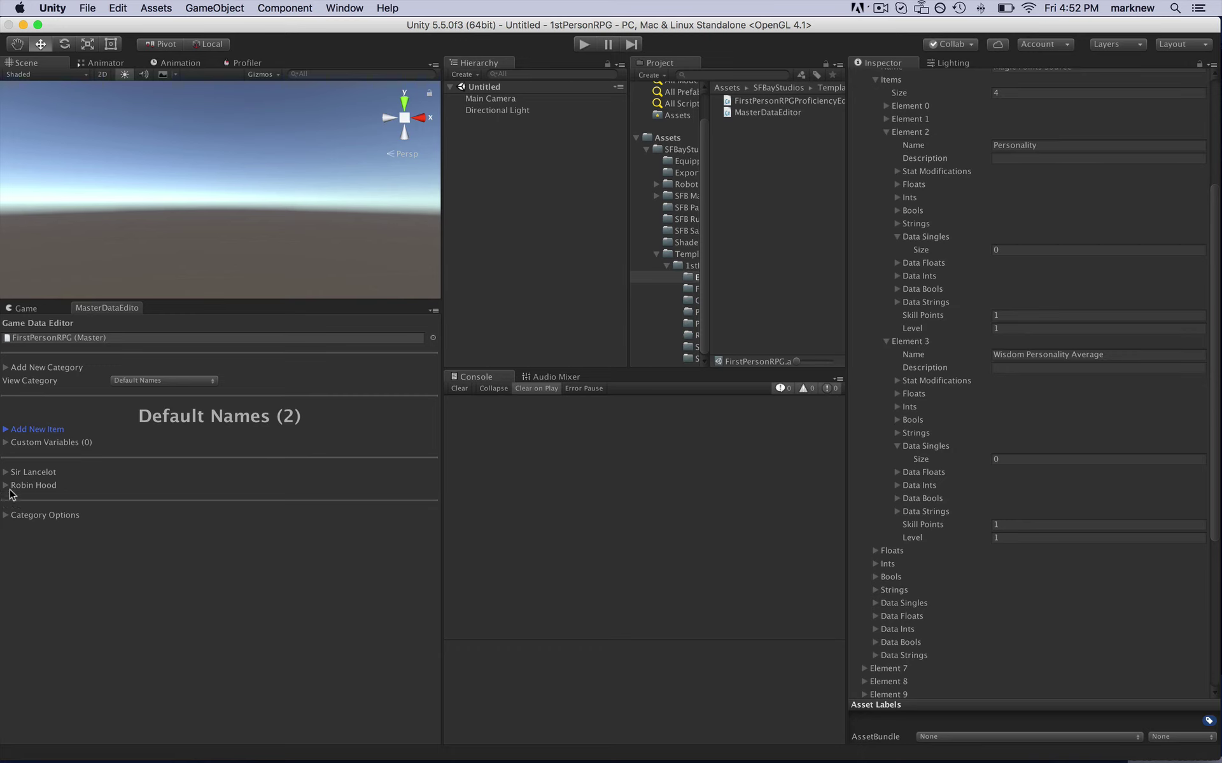
- Expand the Default Names custom variables and set the new variable's type to Skills
left_click(9, 443)
left_click(171, 519)
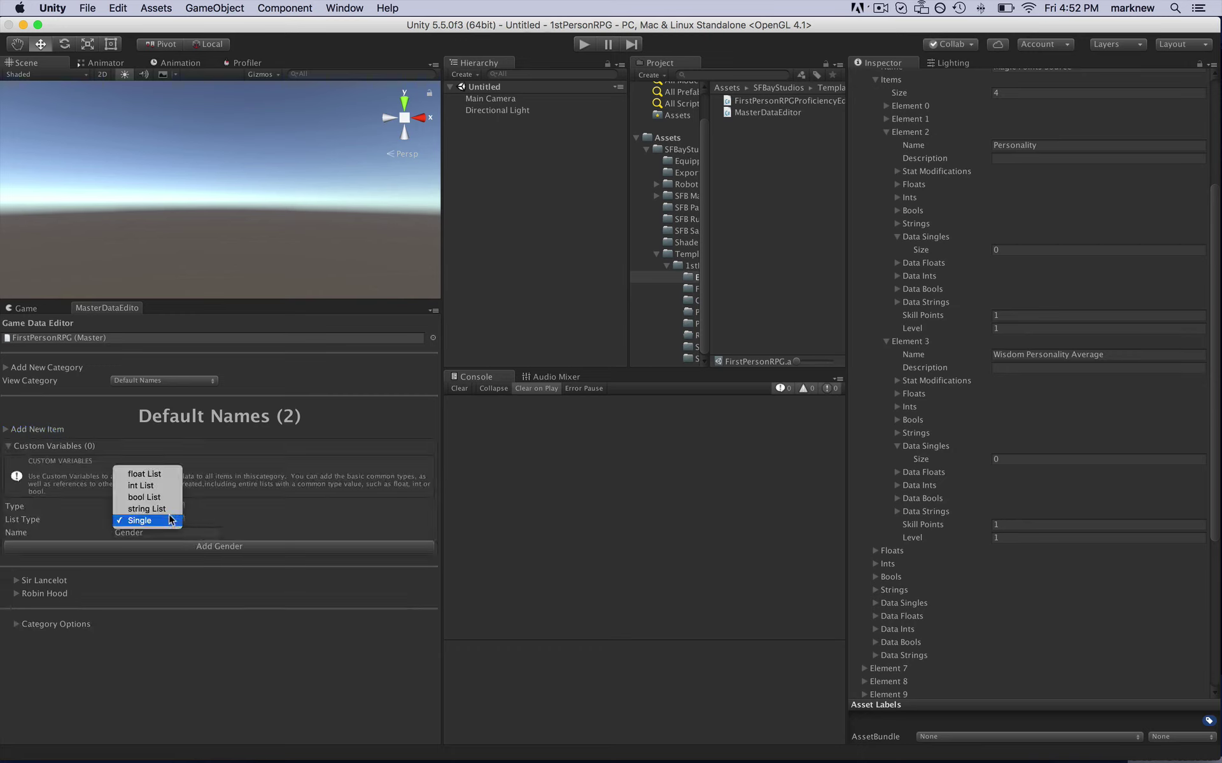
left_click(174, 518)
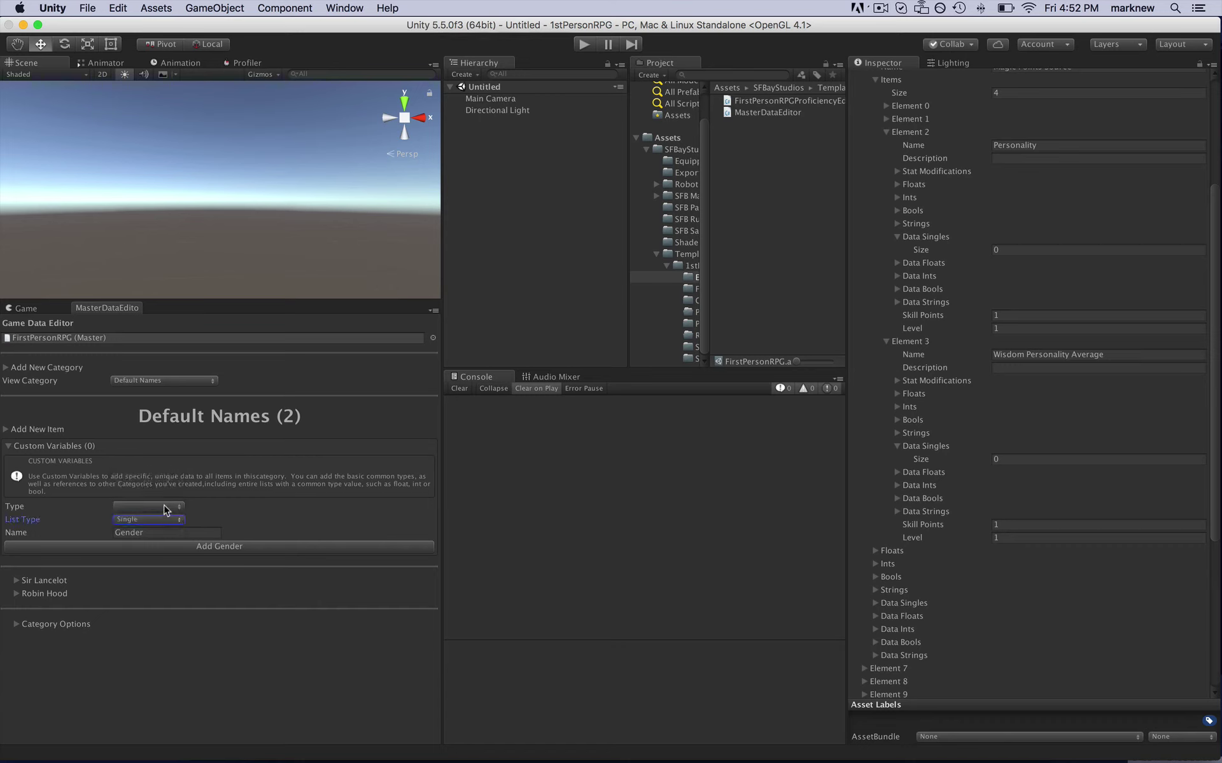
left_click(165, 509)
left_click(169, 439)
- Examine the list type options for the Skills variable, trying bool List and restoring Single
left_click(154, 521)
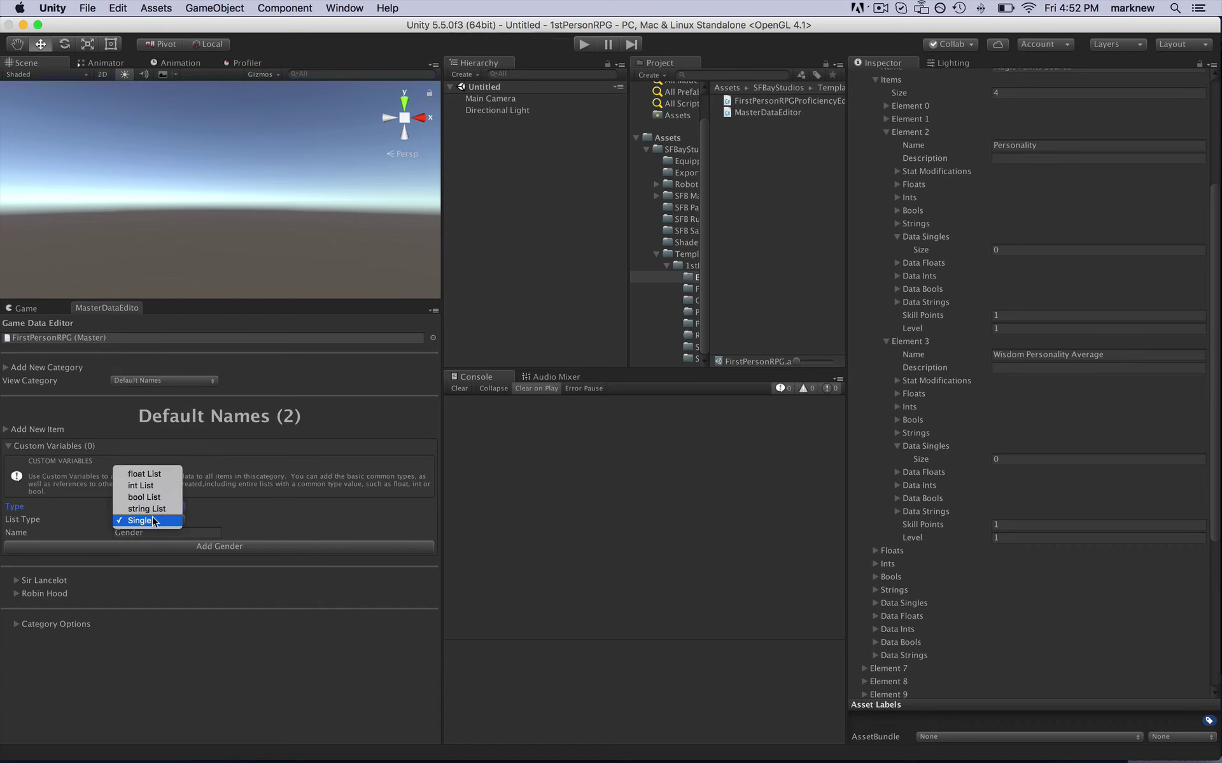
left_click(276, 507)
left_click(152, 520)
left_click(297, 526)
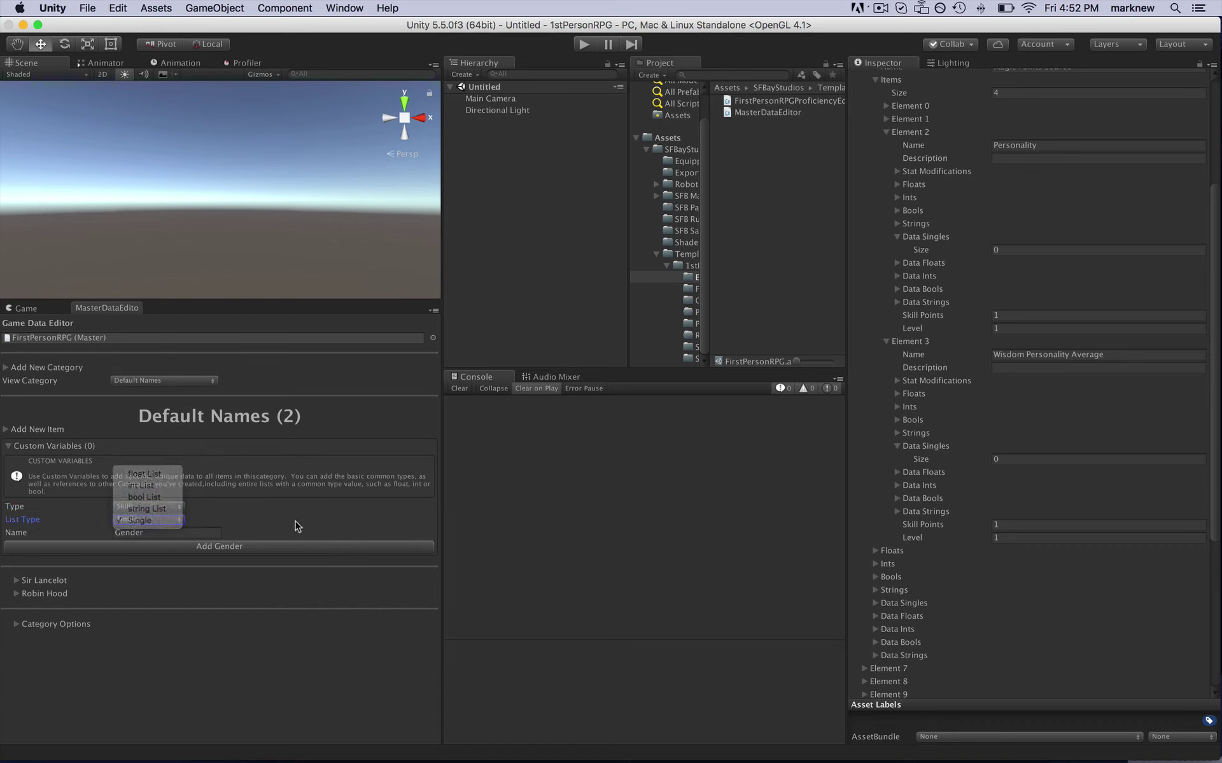
left_click(146, 520)
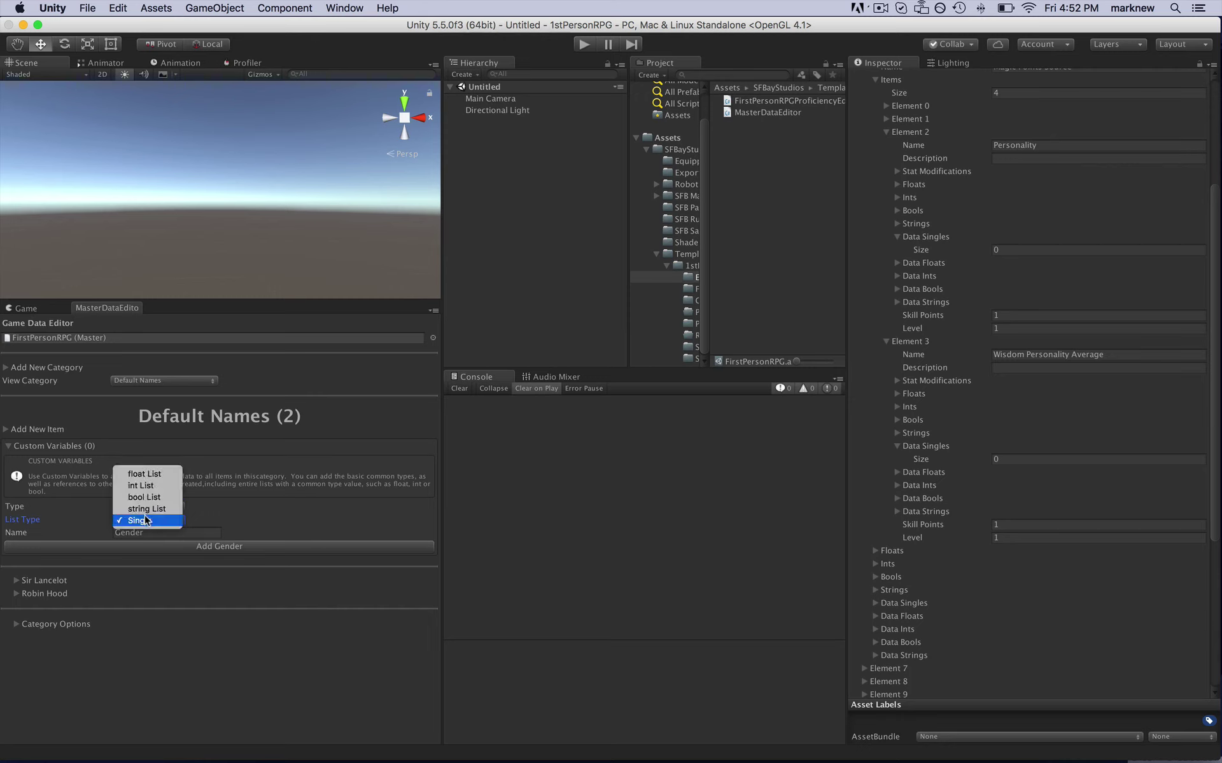
left_click(229, 521)
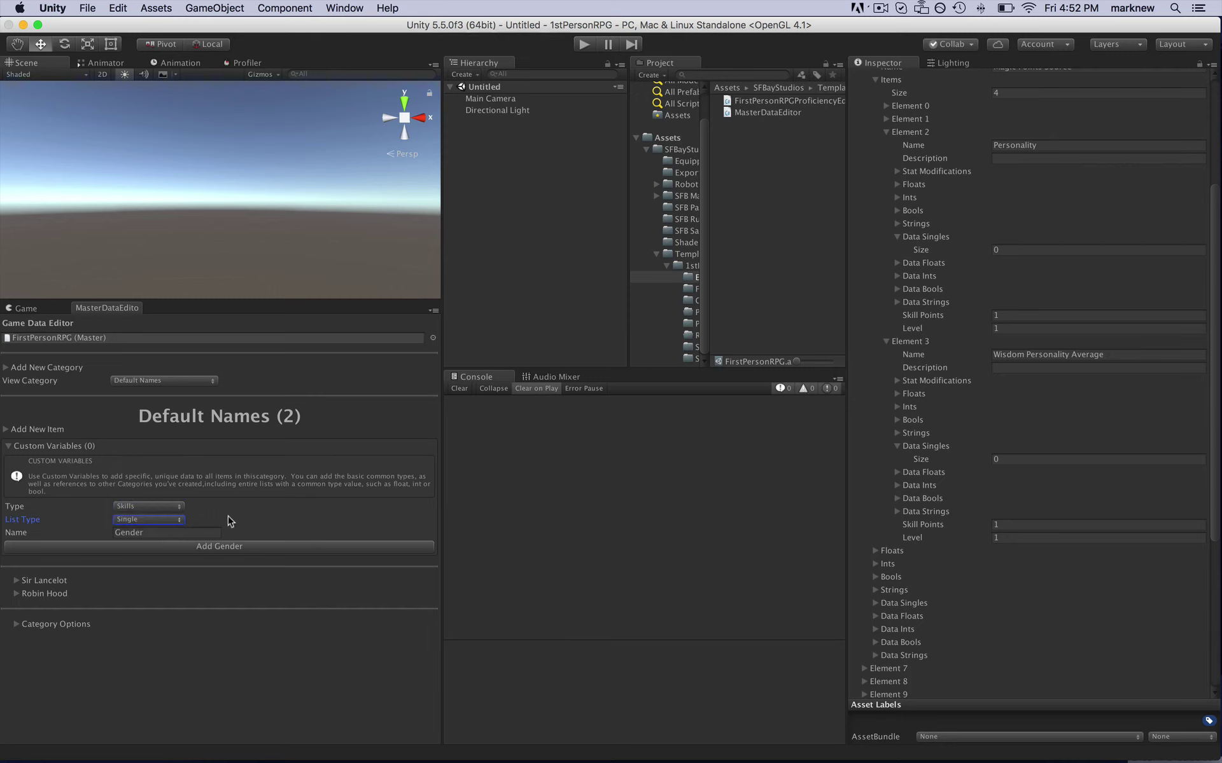
left_click(150, 520)
left_click(154, 499)
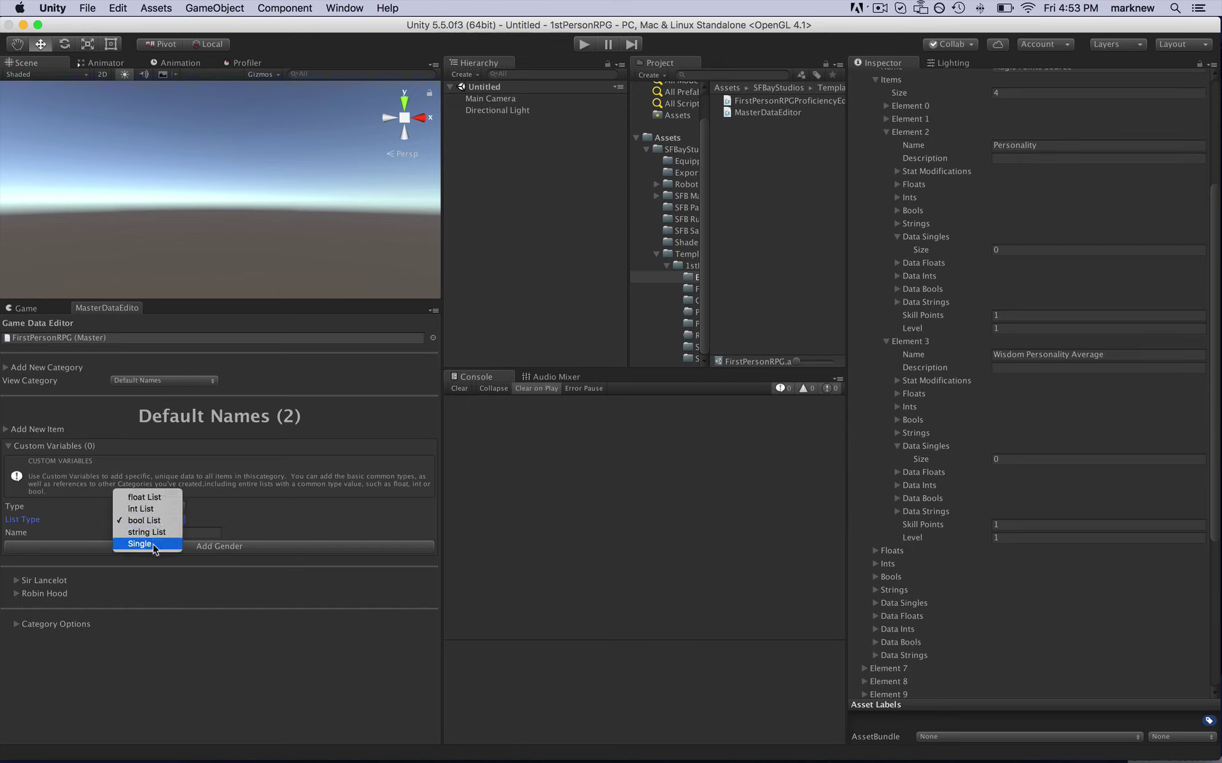
left_click(153, 545)
left_click(141, 517)
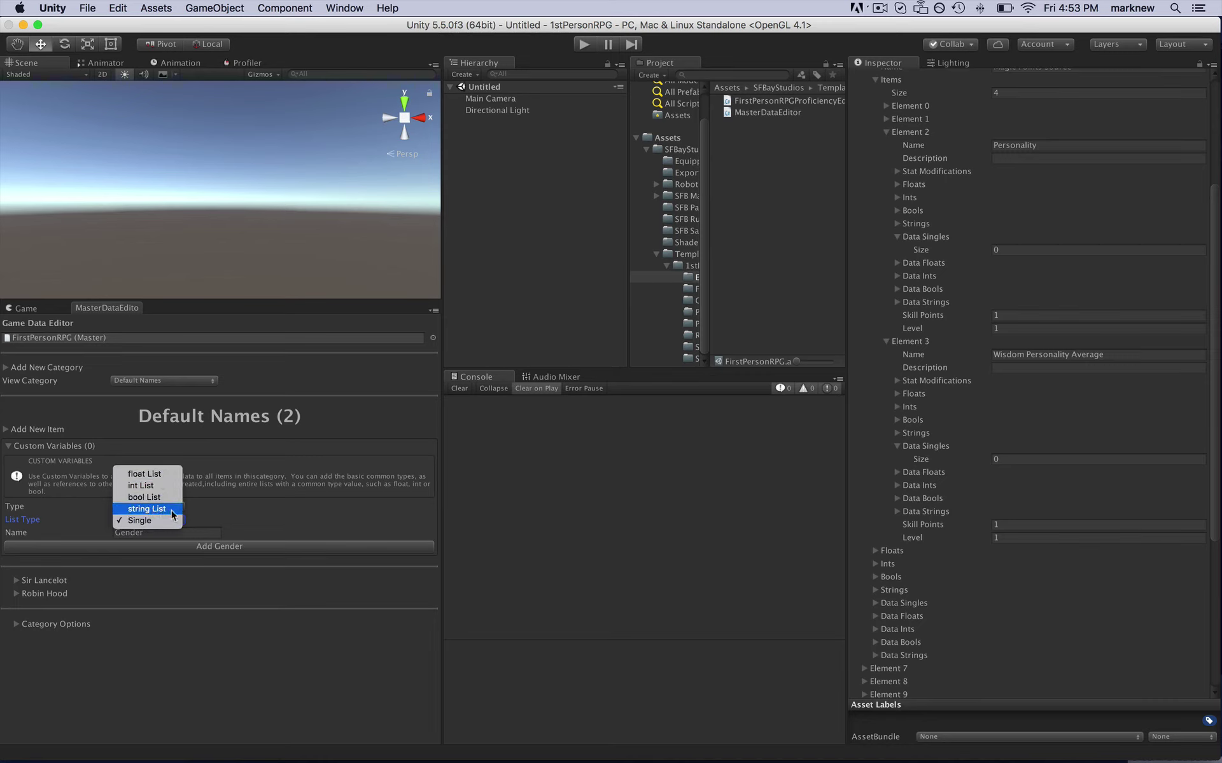
left_click(237, 523)
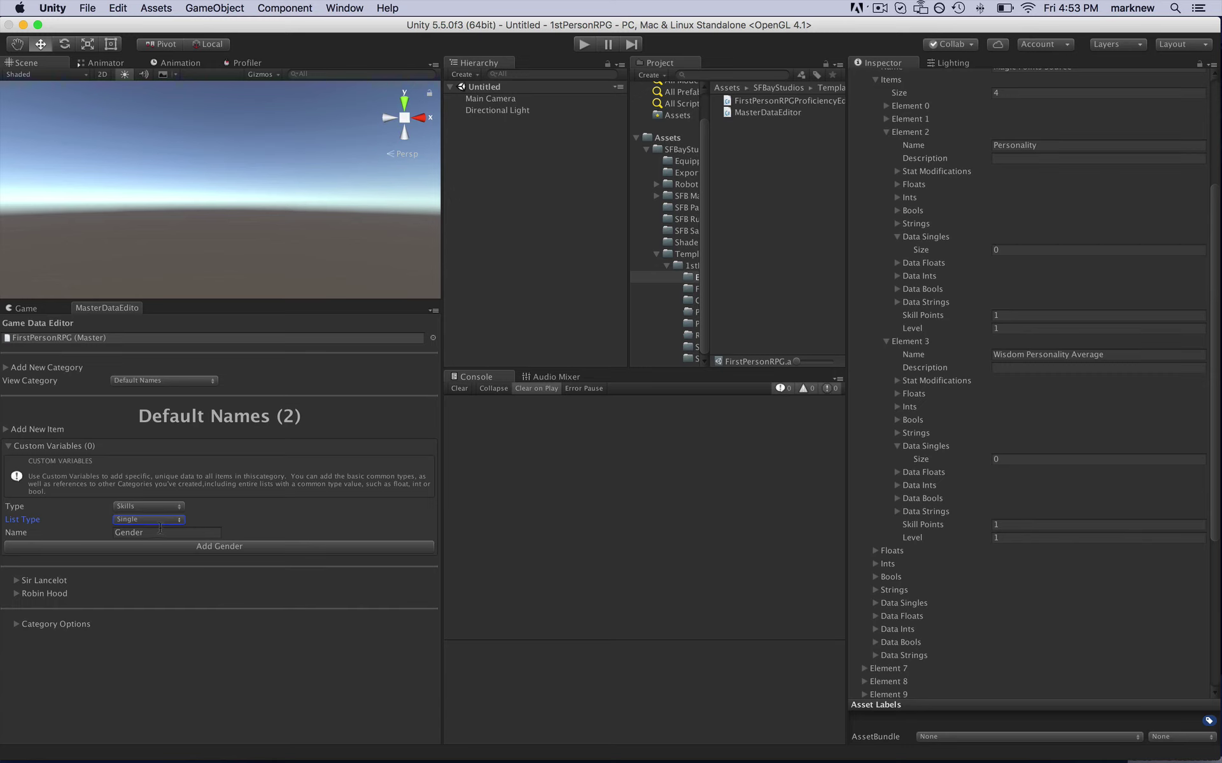
- Switch to the Items category and examine the types available for its custom variables, collapsing that section when done
left_click(182, 381)
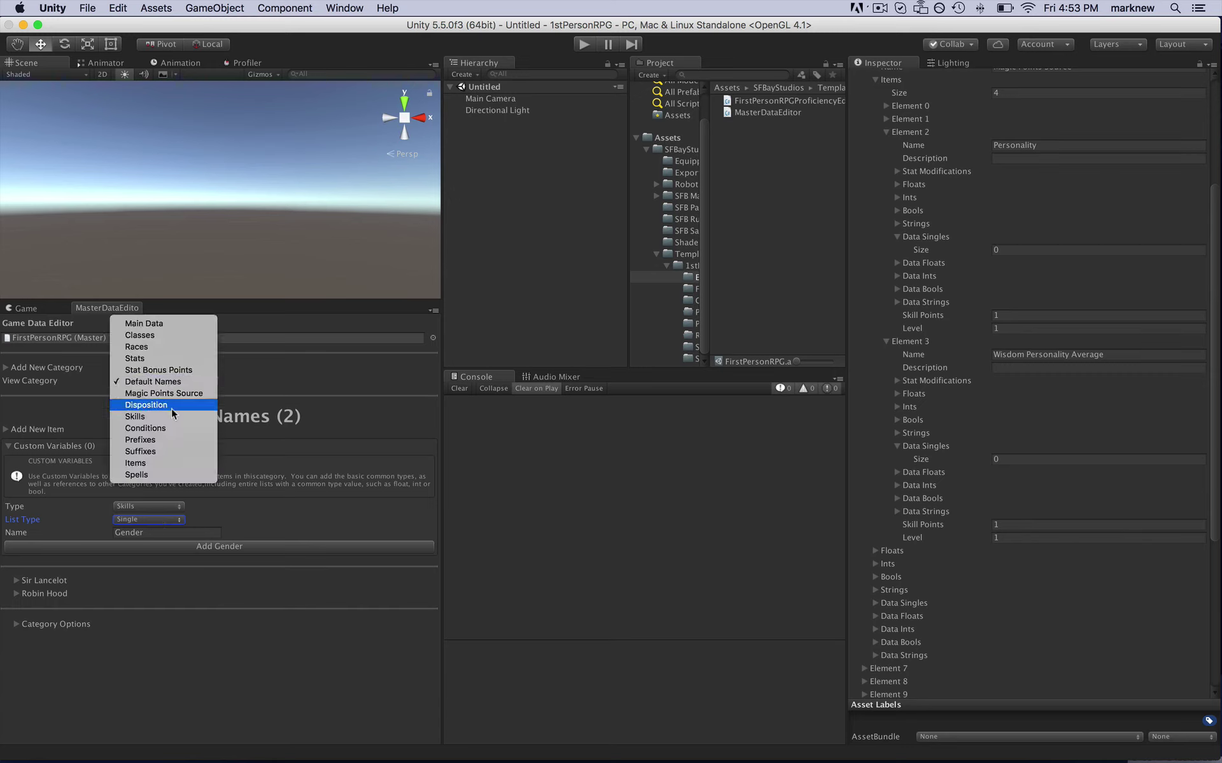
left_click(162, 464)
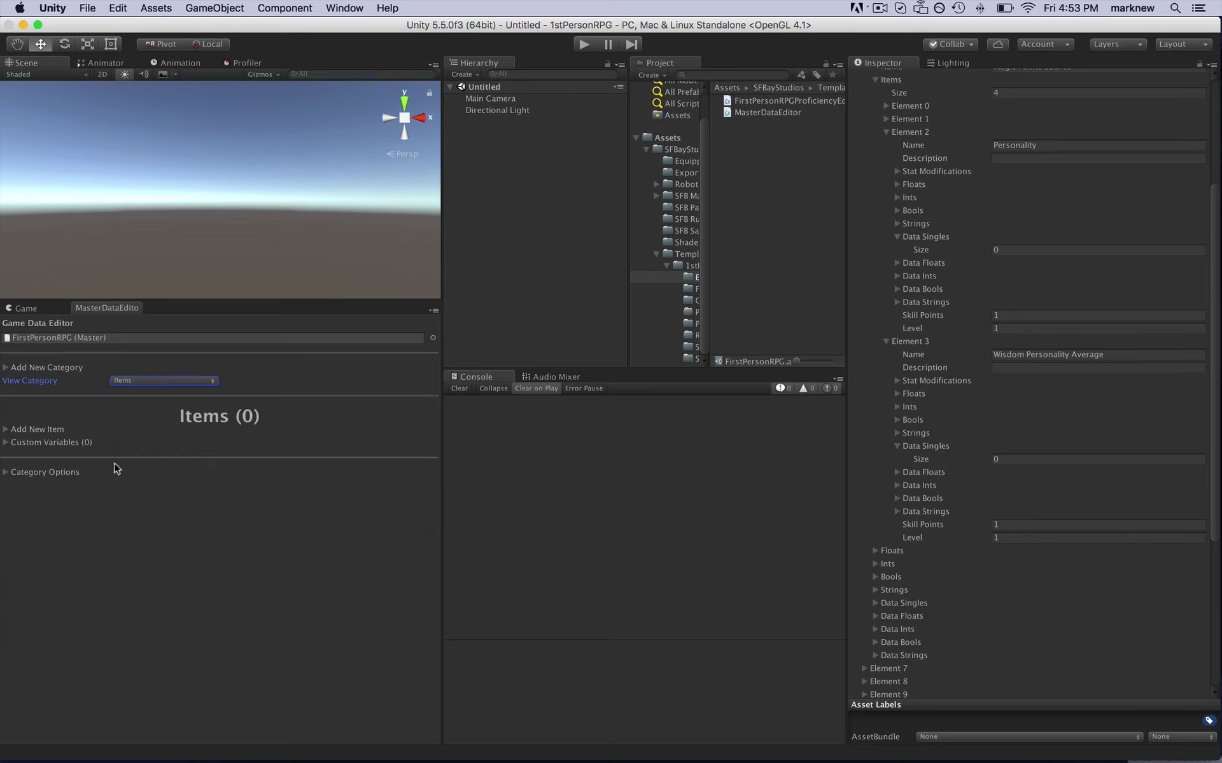
left_click(7, 442)
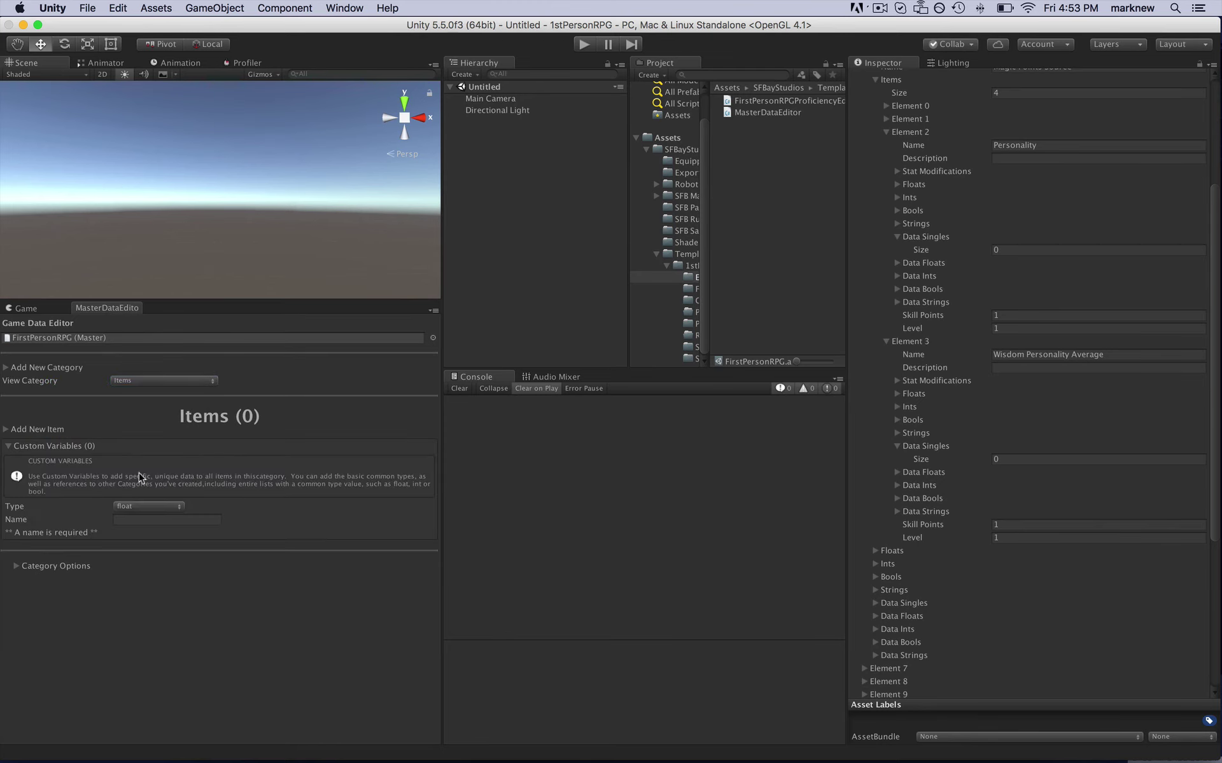
left_click(158, 506)
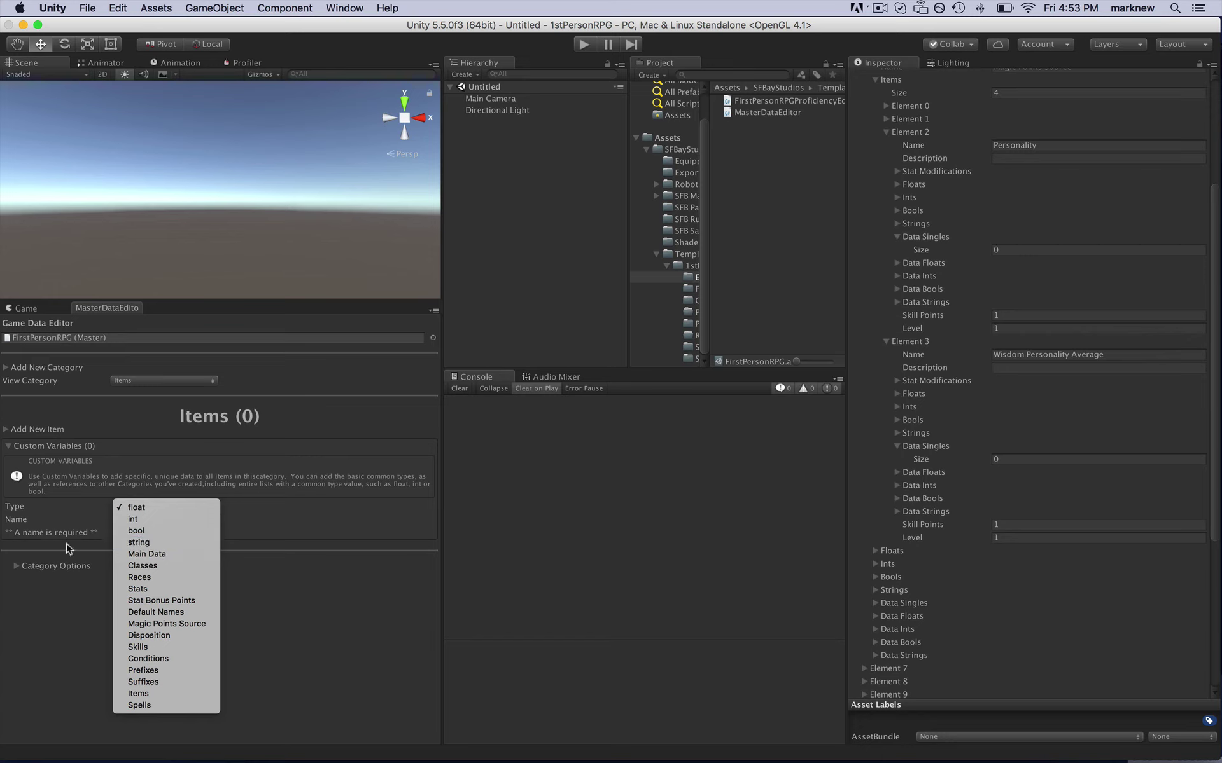
left_click(45, 552)
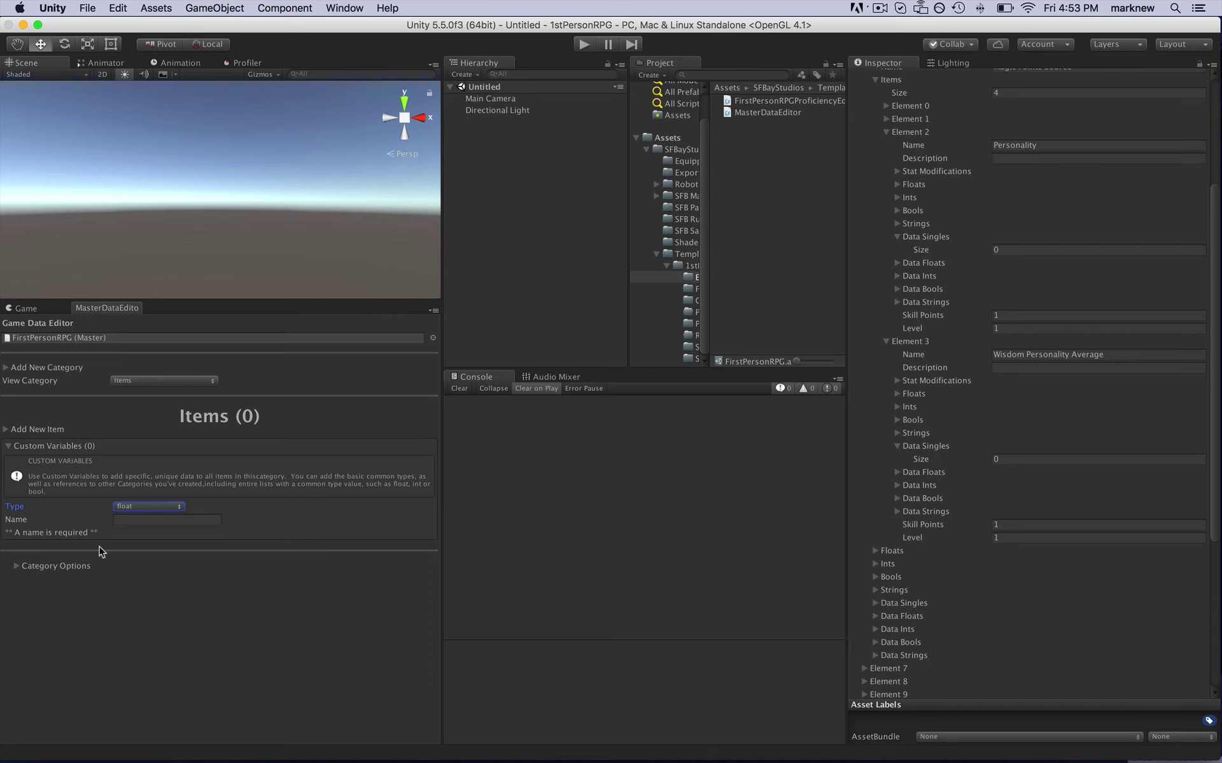
left_click(150, 506)
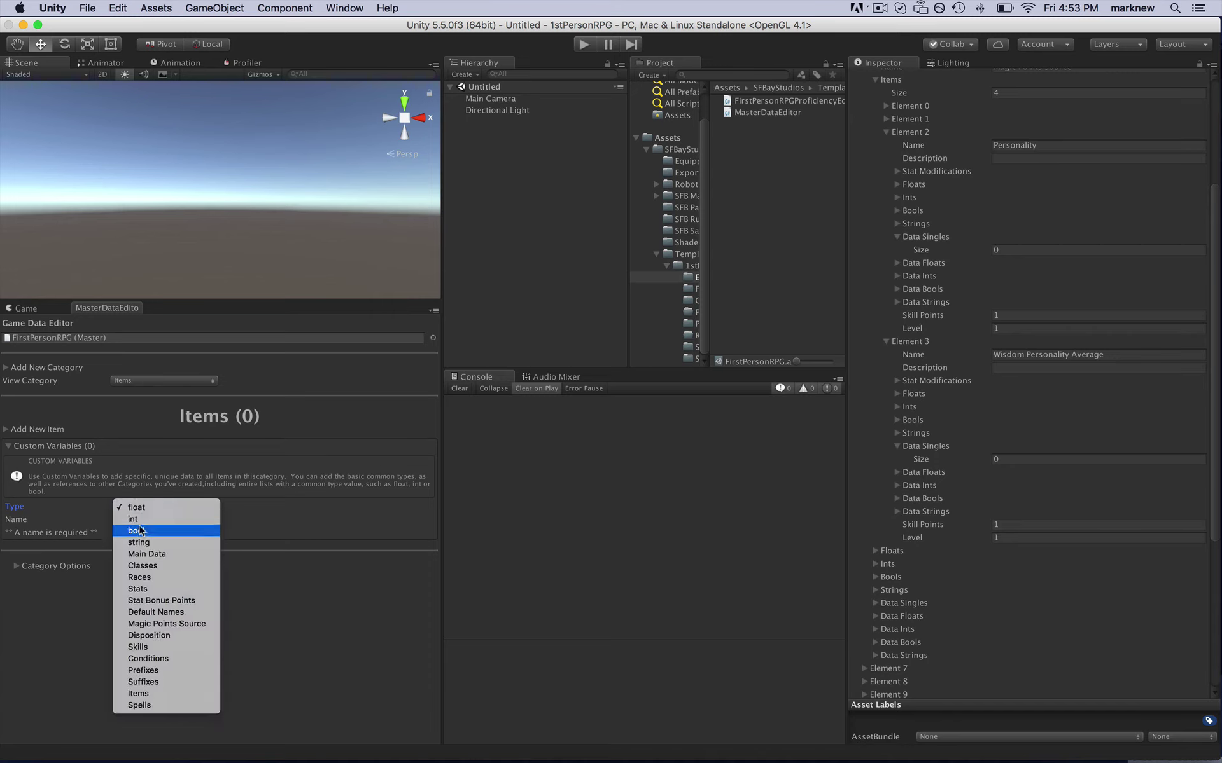
left_click(311, 626)
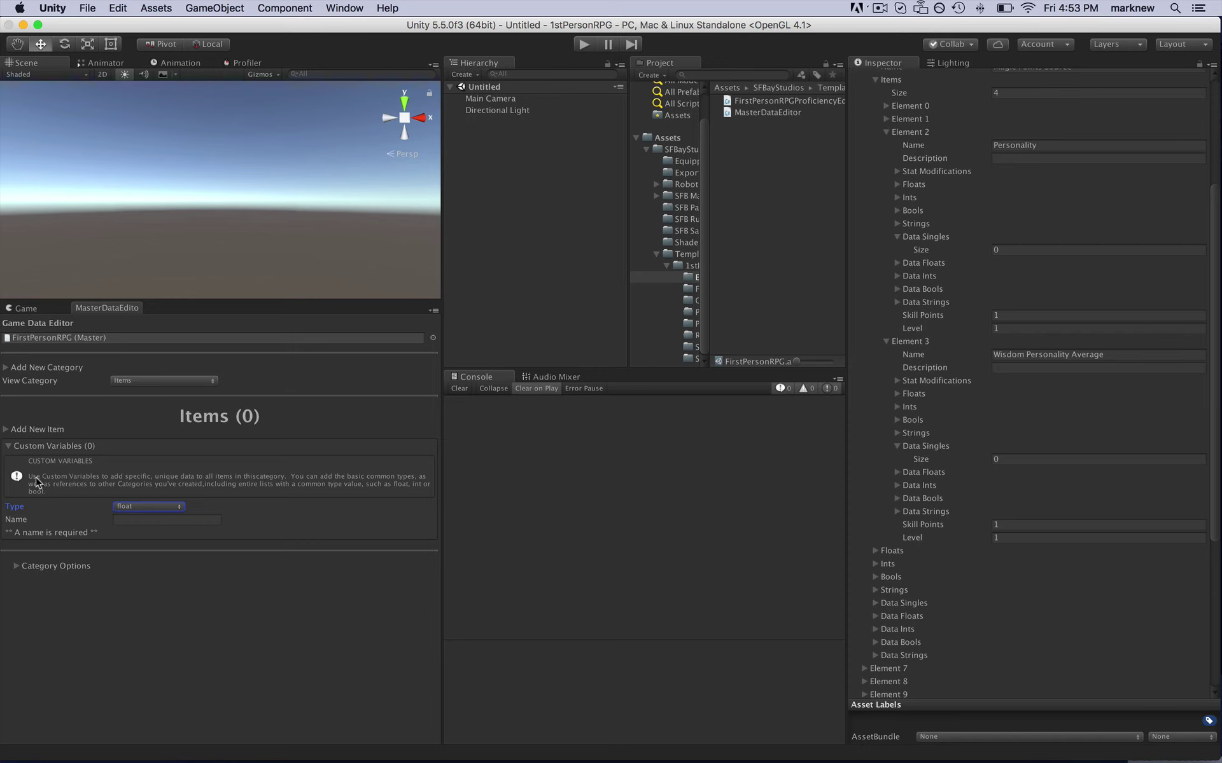
left_click(9, 446)
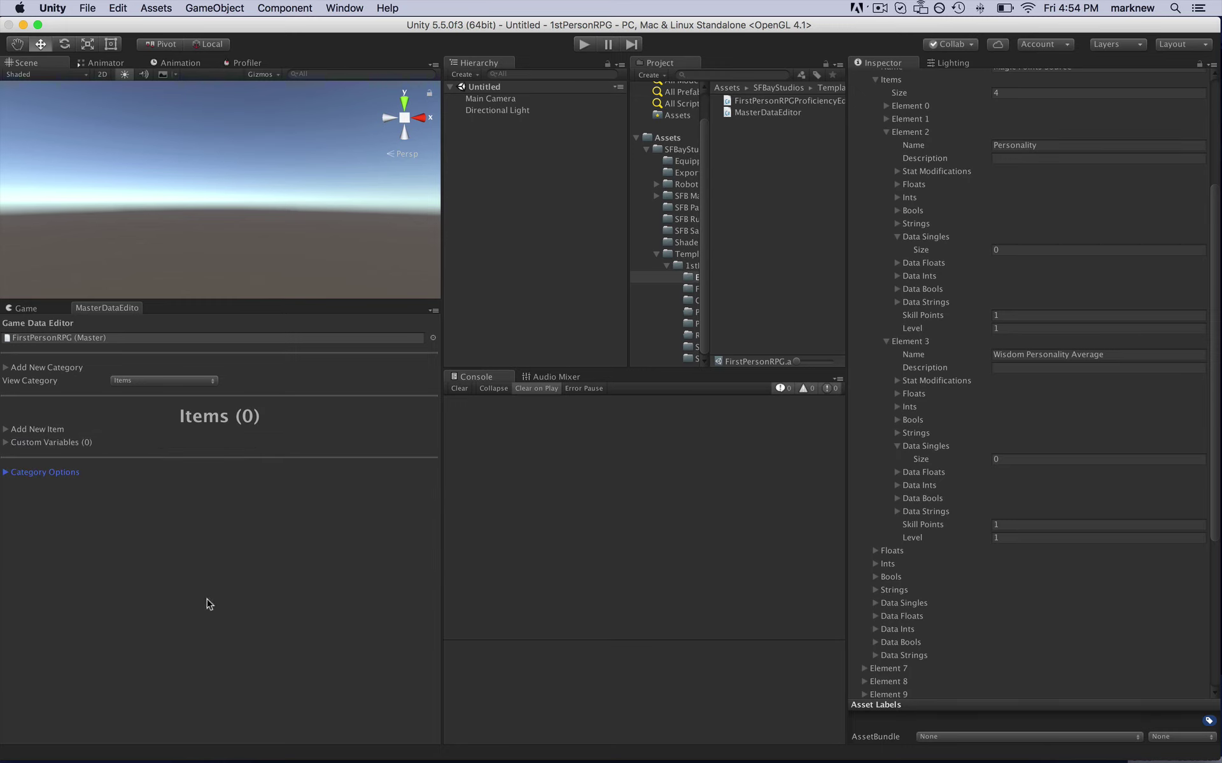